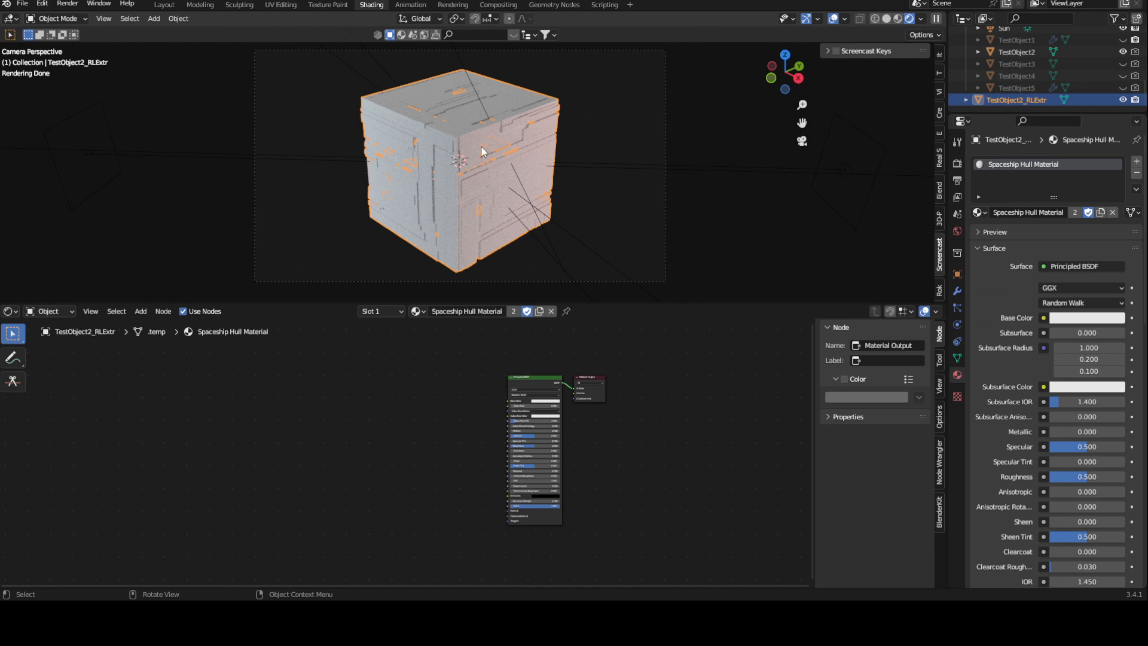
pyautogui.click(740, 182)
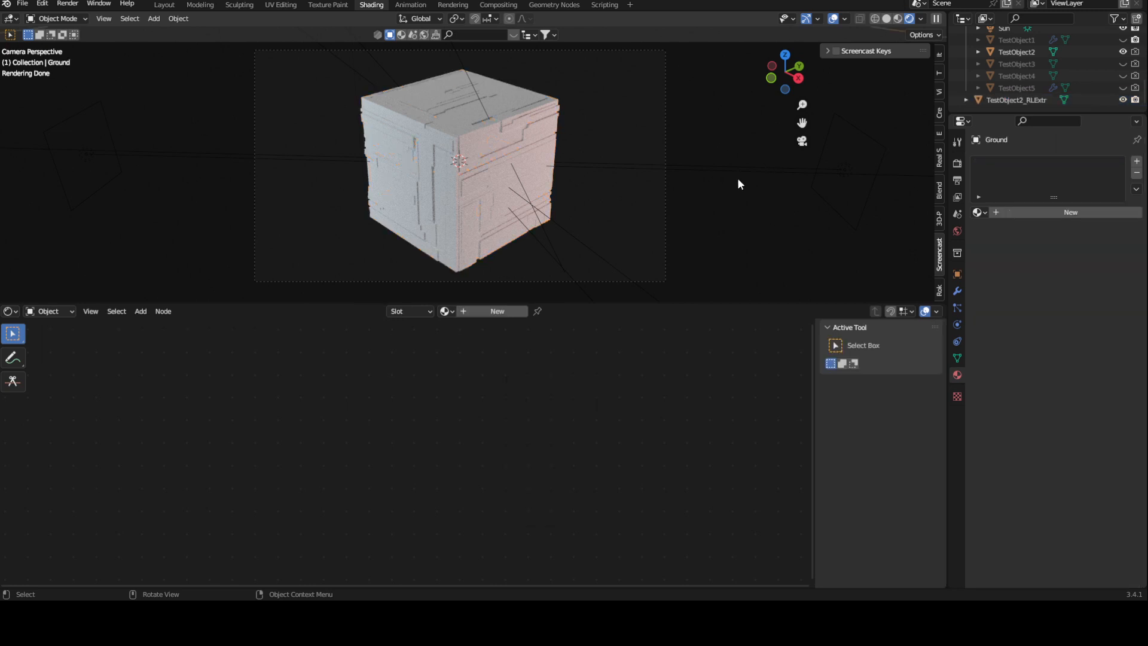
pyautogui.click(485, 139)
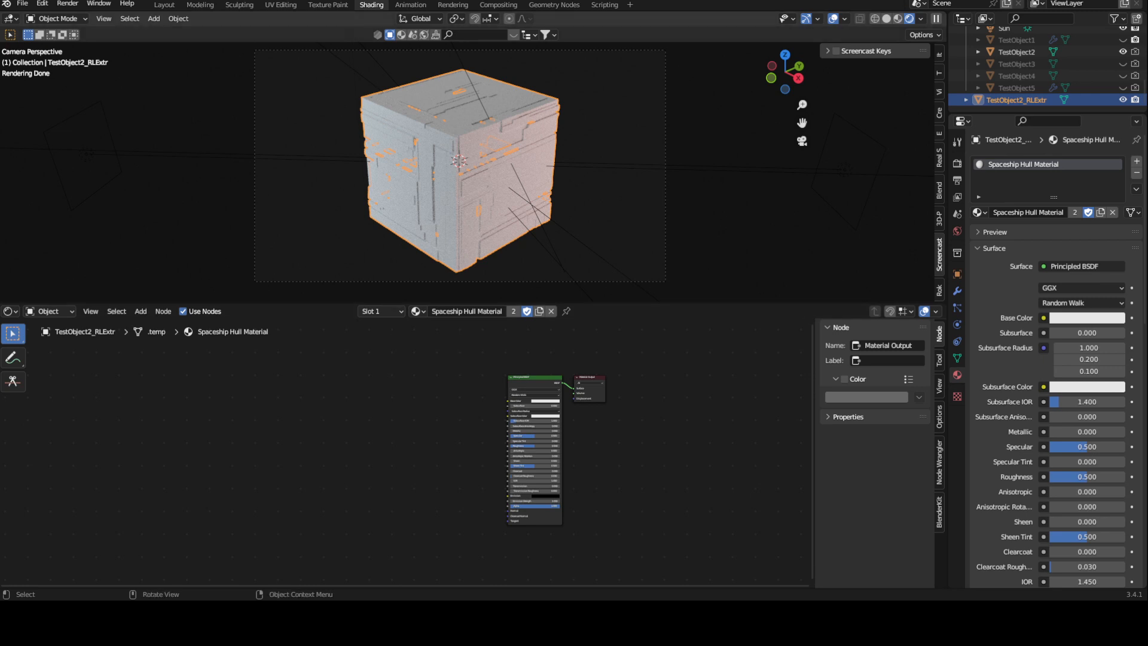
pyautogui.click(607, 164)
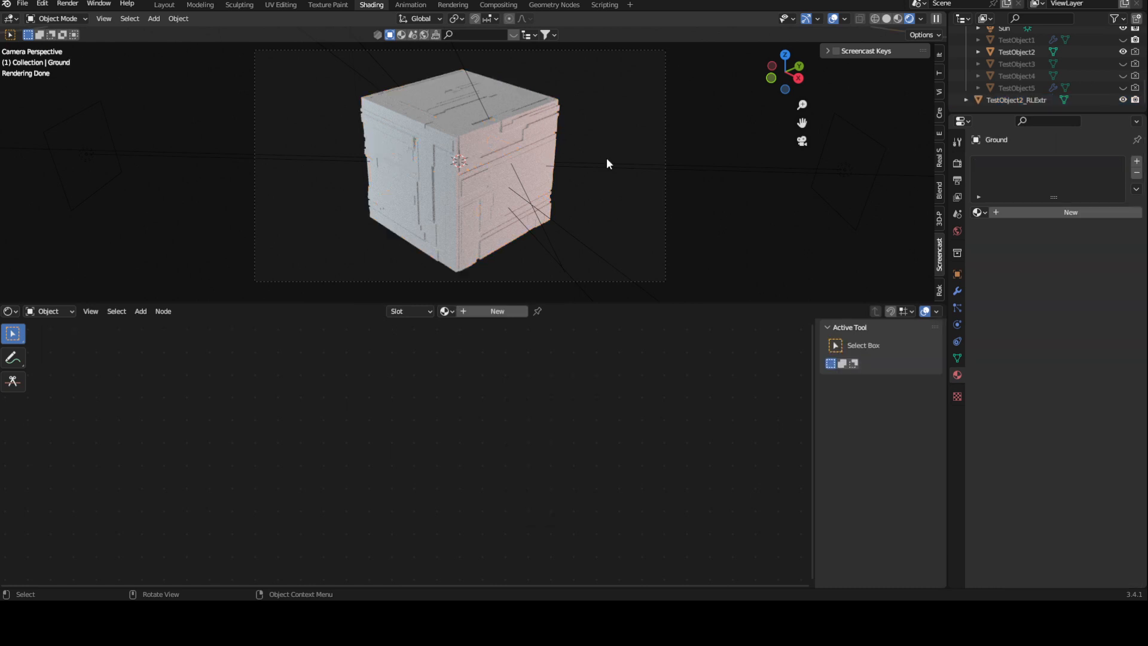
pyautogui.click(476, 139)
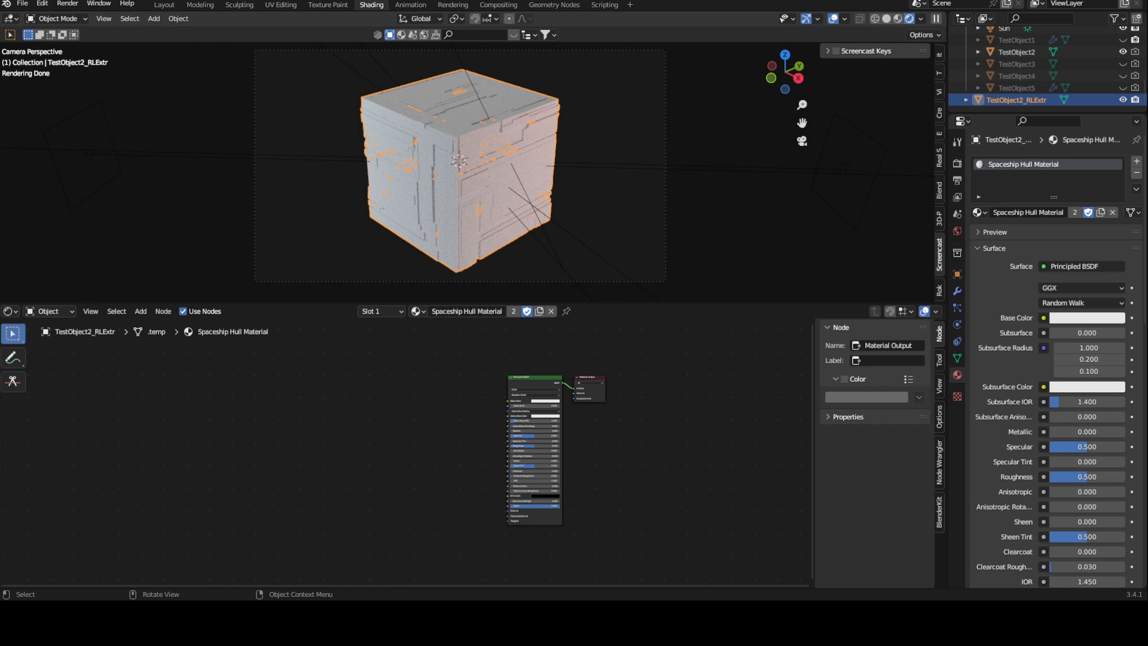
# Add a Noise Texture node in the empty space ahead of the Principled BSDF node
pyautogui.scroll(4, 421, 407)
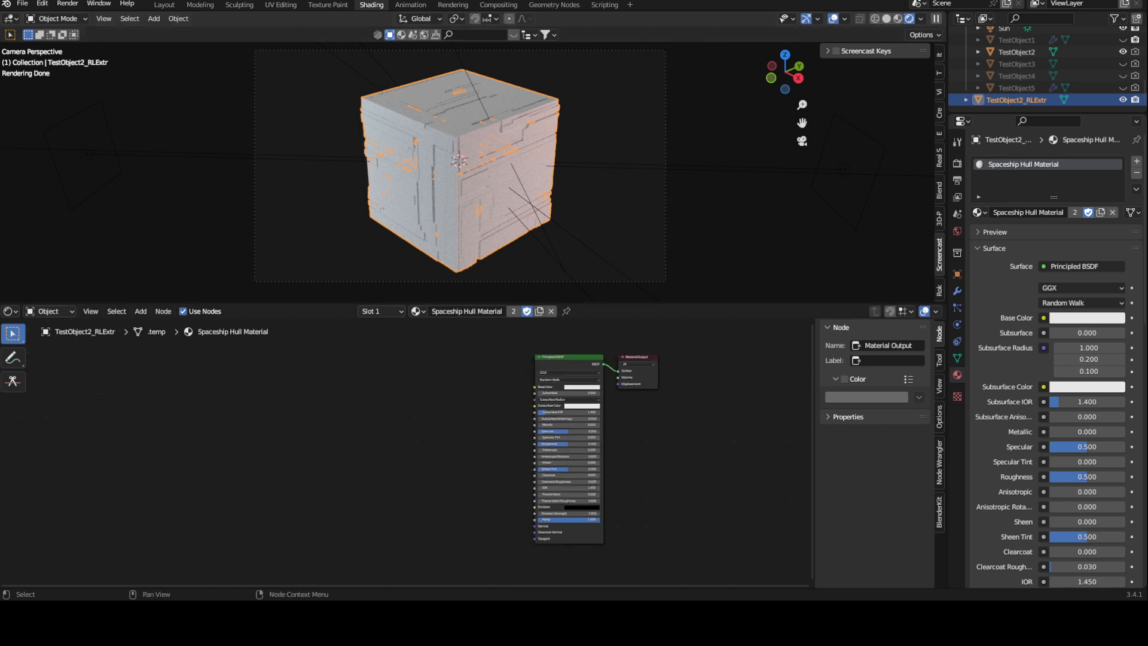
pyautogui.moveTo(458, 379); pyautogui.dragTo(476, 399, button='middle')
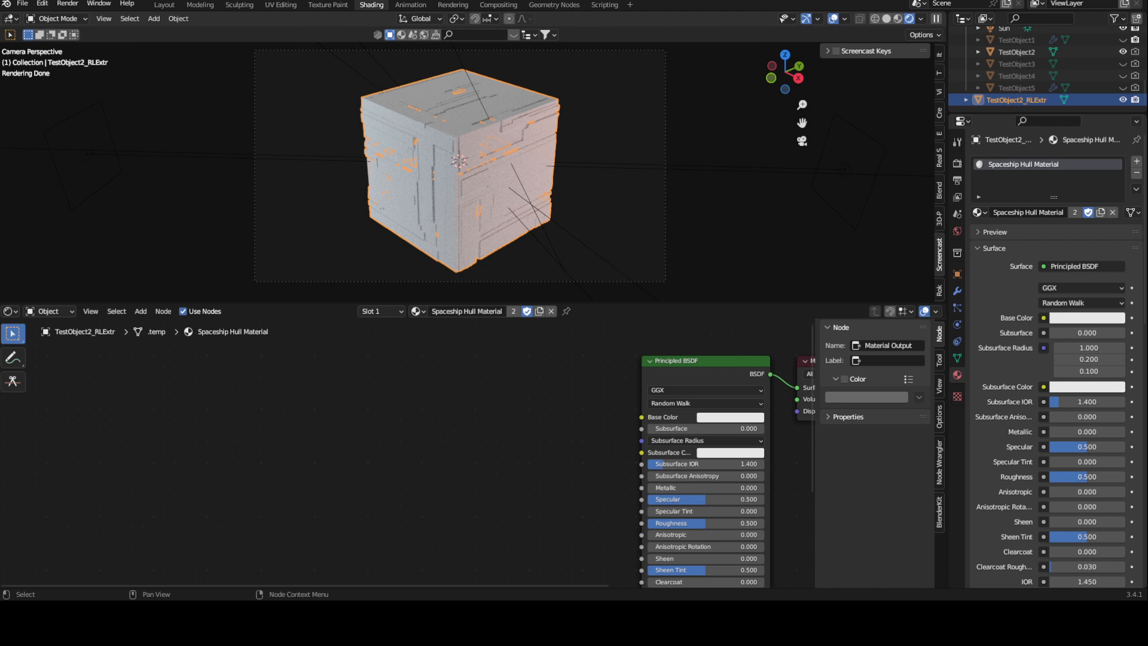
pyautogui.moveTo(473, 424); pyautogui.dragTo(474, 428, button='middle')
pyautogui.hotkey('shift', 'a')
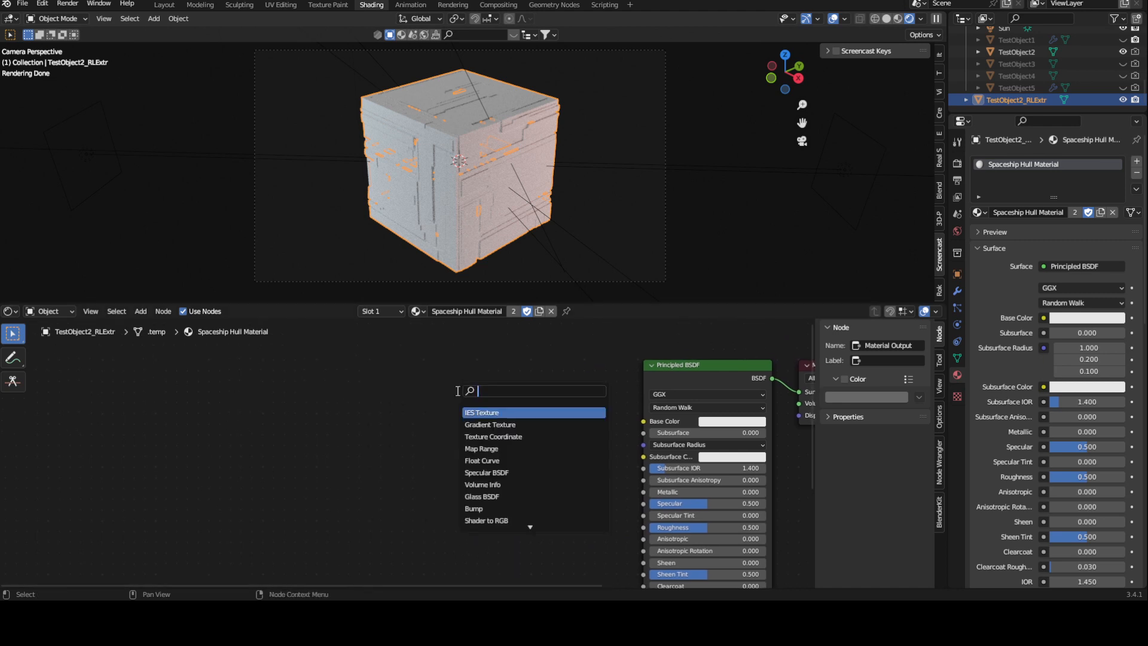
pyautogui.write('noise')
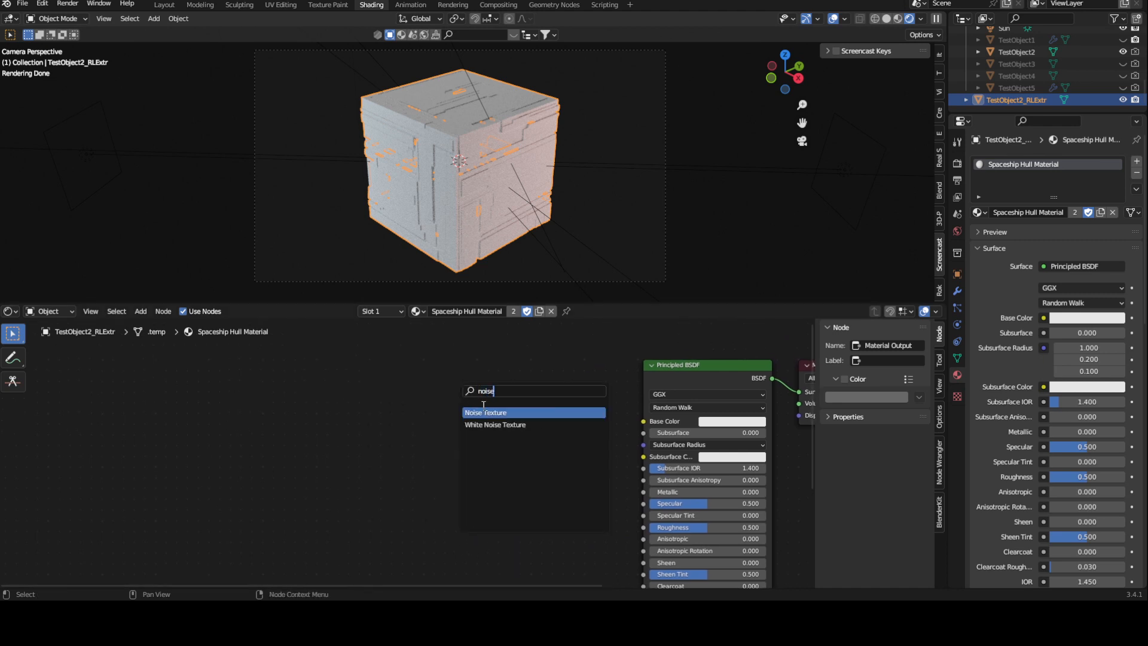
pyautogui.press('Return')
pyautogui.click(231, 393)
pyautogui.moveTo(284, 393); pyautogui.dragTo(360, 397, button='middle')
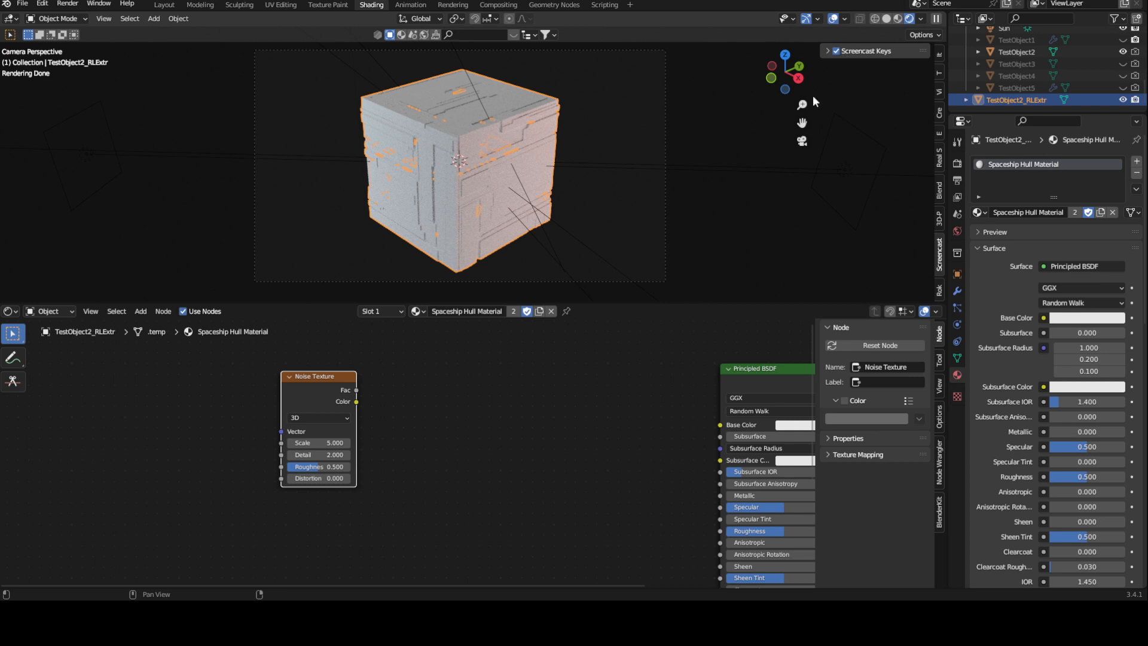
# Give the Noise Texture a texture coordinate setup and delete its Mapping node, keeping only the Texture Coordinate node
pyautogui.scroll(-2, 445, 430)
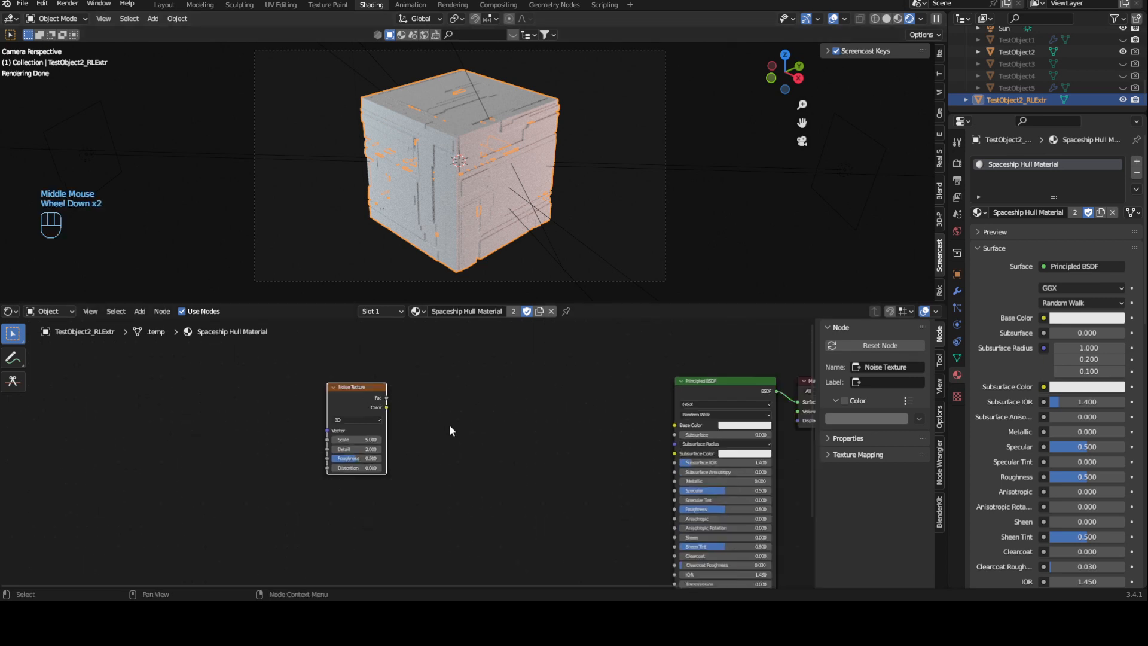
pyautogui.scroll(2, 450, 428)
pyautogui.moveTo(365, 413); pyautogui.dragTo(411, 415, button='middle')
pyautogui.click(385, 382)
pyautogui.hotkey('ctrl', 't')
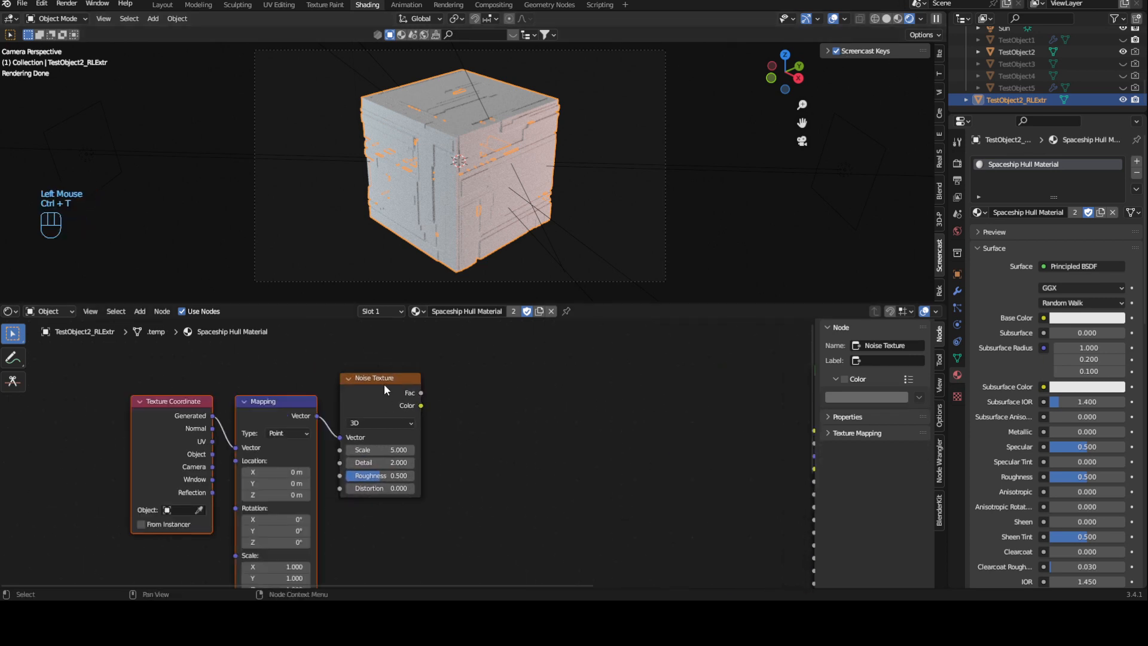
pyautogui.click(270, 409)
pyautogui.press('Delete')
# Connect the Object coordinates to the Noise Texture's Vector input and preview the noise on the cube
pyautogui.moveTo(207, 440); pyautogui.dragTo(340, 437)
pyautogui.moveTo(385, 385); pyautogui.dragTo(343, 397)
pyautogui.keyDown('ctrl'); pyautogui.keyDown('shift'); pyautogui.click(343, 396); pyautogui.keyUp('shift'); pyautogui.keyUp('ctrl')
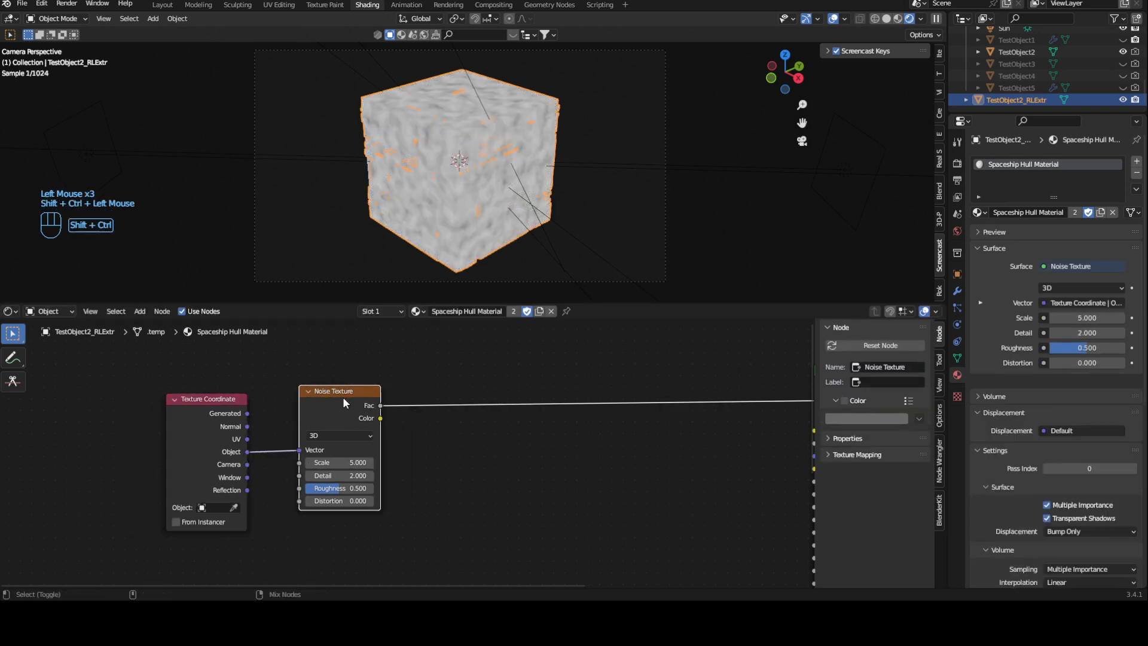
# Set the Noise Texture's Detail to 15 and Roughness to 0.65
pyautogui.scroll(3, 392, 463)
pyautogui.keyDown('shift'); pyautogui.moveTo(392, 463); pyautogui.dragTo(460, 450, button='middle'); pyautogui.keyUp('shift')
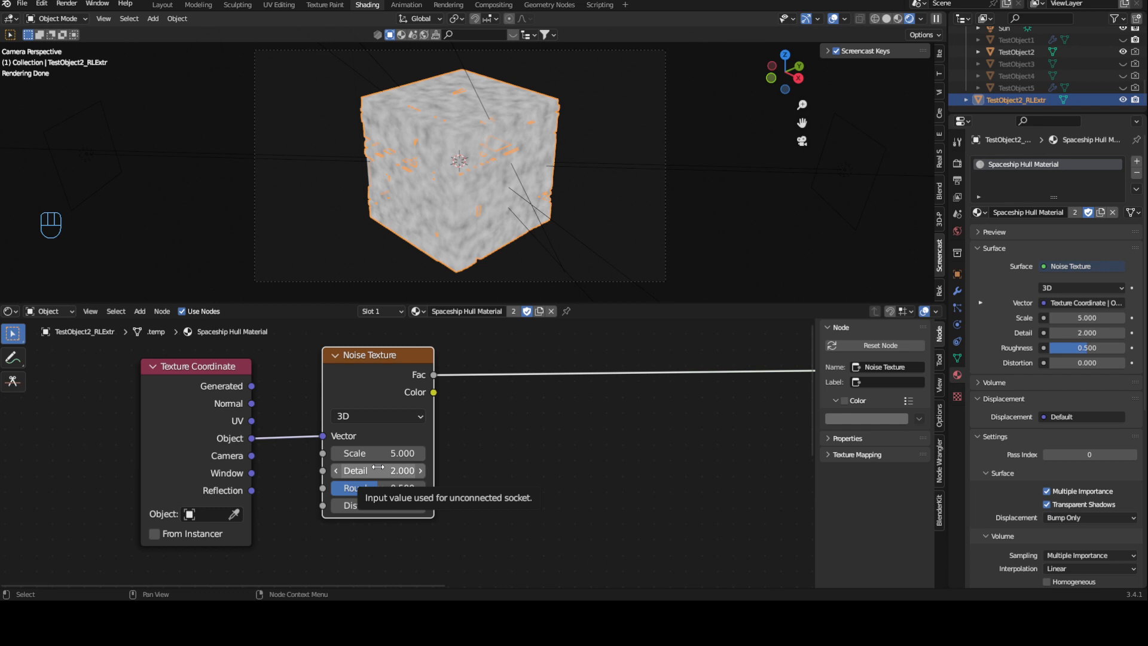
pyautogui.moveTo(378, 470); pyautogui.dragTo(412, 470)
pyautogui.click(383, 489)
pyautogui.press('BackSpace')
pyautogui.write('65')
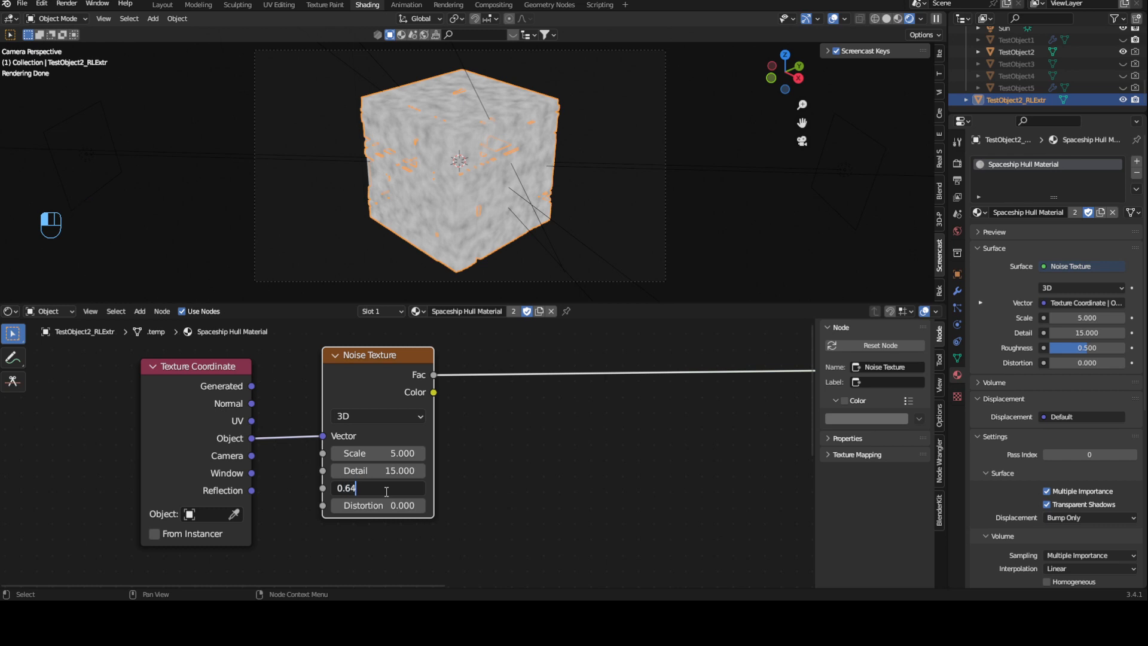
pyautogui.press('Return')
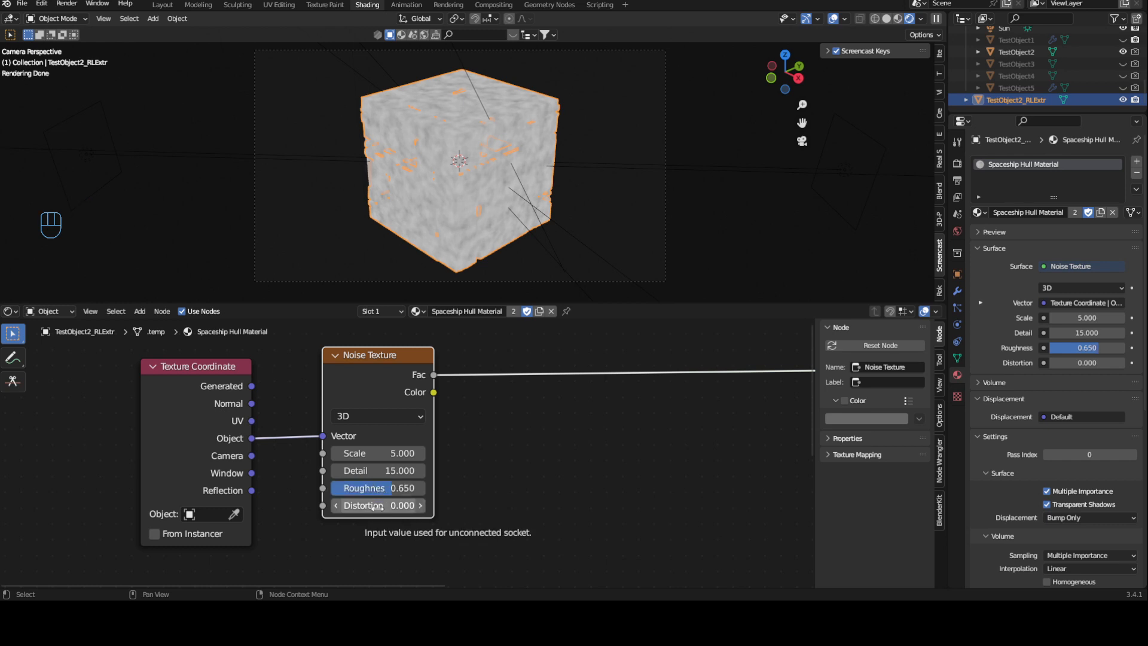
# Set the Noise Texture's Distortion to 0.4
pyautogui.click(378, 506)
pyautogui.press('BackSpace')
pyautogui.write('4')
pyautogui.press('Return')
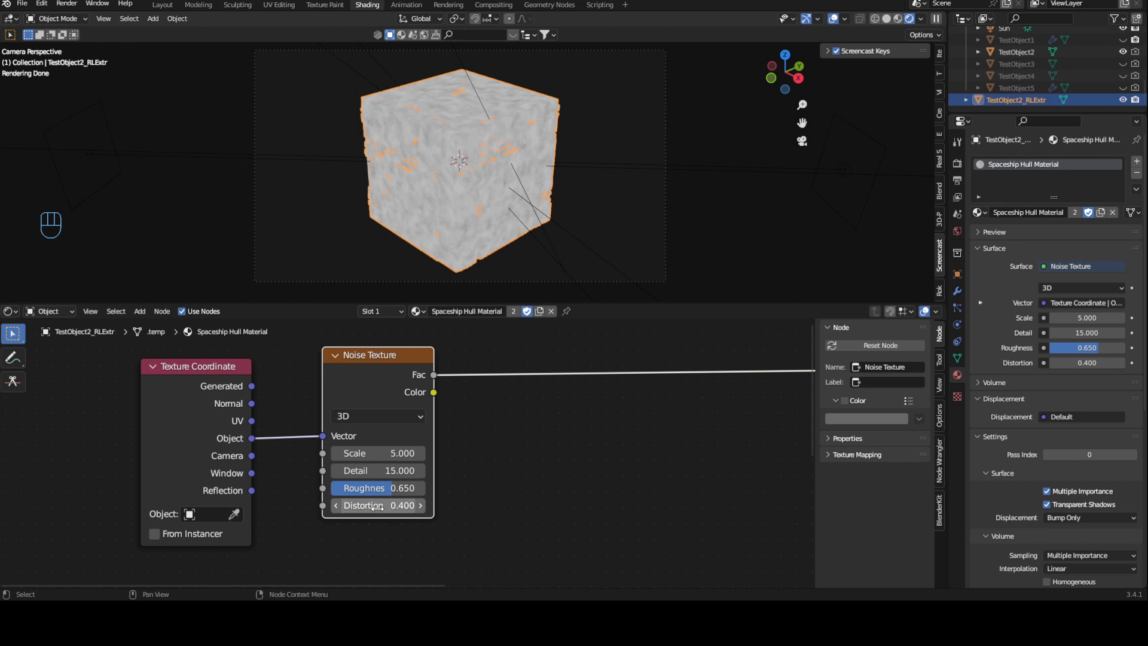
# Insert a ColorRamp node on the link coming out of the Noise Texture's Fac output
pyautogui.scroll(1, 522, 407)
pyautogui.moveTo(522, 407); pyautogui.dragTo(523, 431, button='middle')
pyautogui.click(540, 379)
pyautogui.hotkey('shift', 'a')
pyautogui.write('col')
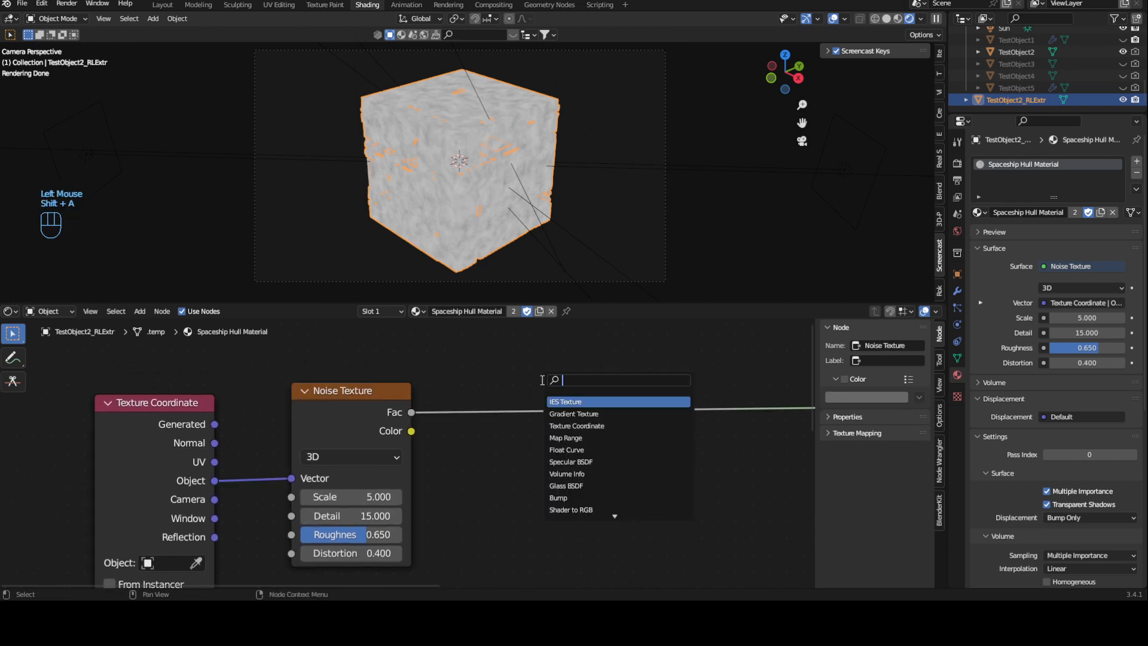
pyautogui.press('Return')
pyautogui.click(582, 425)
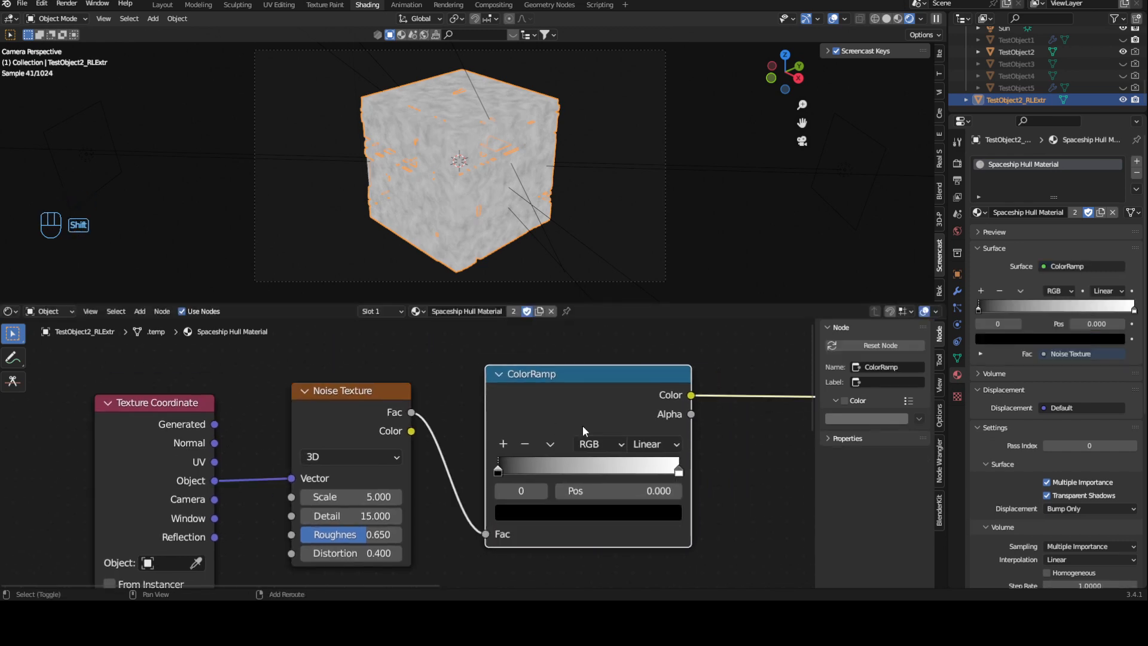
# Lighten the ColorRamp's black stop to a mid grey and check the result on the cube
pyautogui.keyDown('shift'); pyautogui.moveTo(582, 425); pyautogui.dragTo(415, 425, button='middle'); pyautogui.keyUp('shift')
pyautogui.scroll(2, 415, 425)
pyautogui.scroll(-1, 477, 198)
pyautogui.scroll(3, 472, 194)
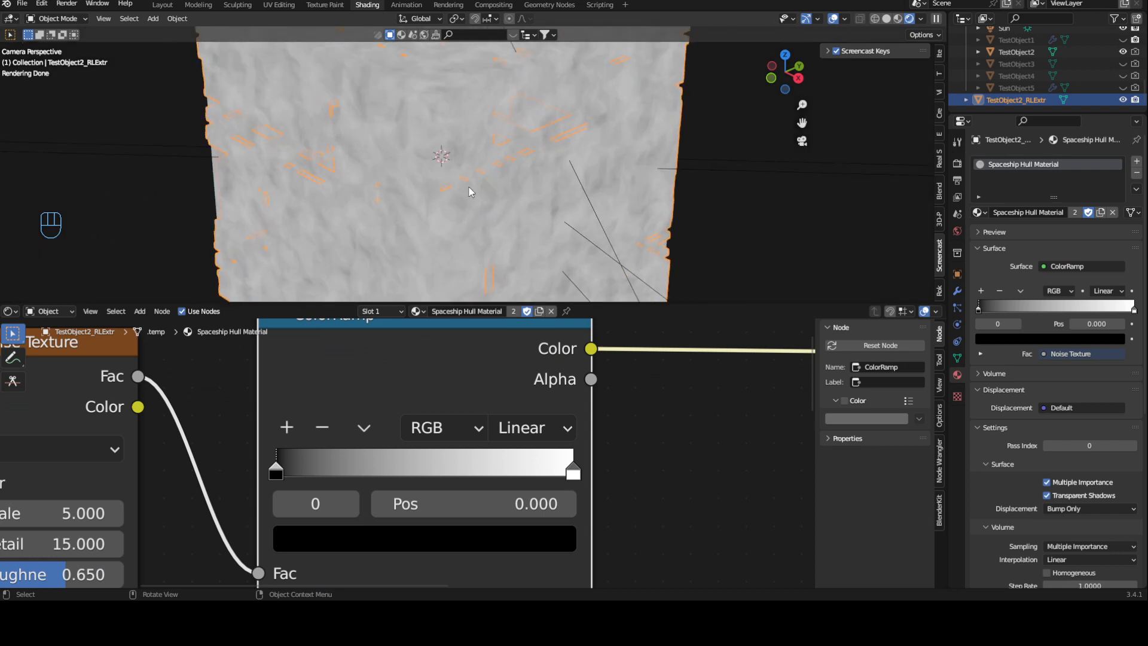
pyautogui.click(277, 473)
pyautogui.click(364, 532)
pyautogui.moveTo(501, 311); pyautogui.dragTo(512, 244)
pyautogui.scroll(-4, 612, 177)
pyautogui.click(631, 162)
pyautogui.click(486, 164)
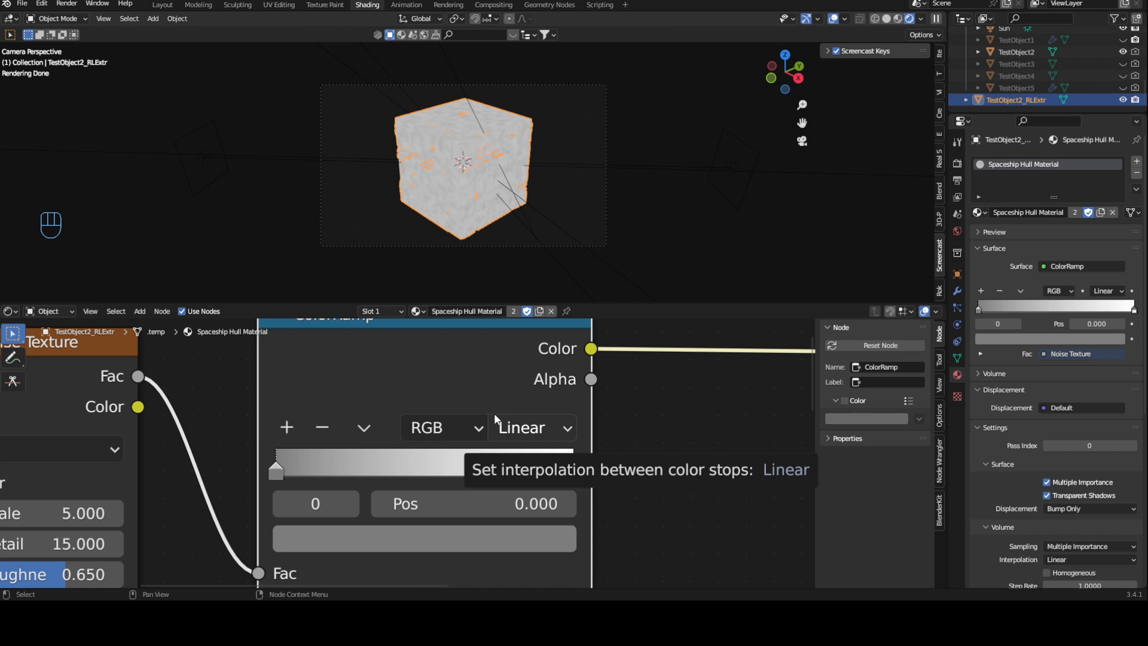
# Move the Texture Coordinate node lower in the node tree to make room for a second texture branch
pyautogui.scroll(-4, 670, 421)
pyautogui.moveTo(557, 442); pyautogui.dragTo(631, 379, button='middle')
pyautogui.scroll(-5, 322, 518)
pyautogui.moveTo(249, 406); pyautogui.dragTo(230, 510)
# Add a Musgrave Texture node directly below the Noise Texture
pyautogui.moveTo(447, 499); pyautogui.dragTo(440, 475, button='middle')
pyautogui.click(440, 475)
pyautogui.hotkey('shift', 'a')
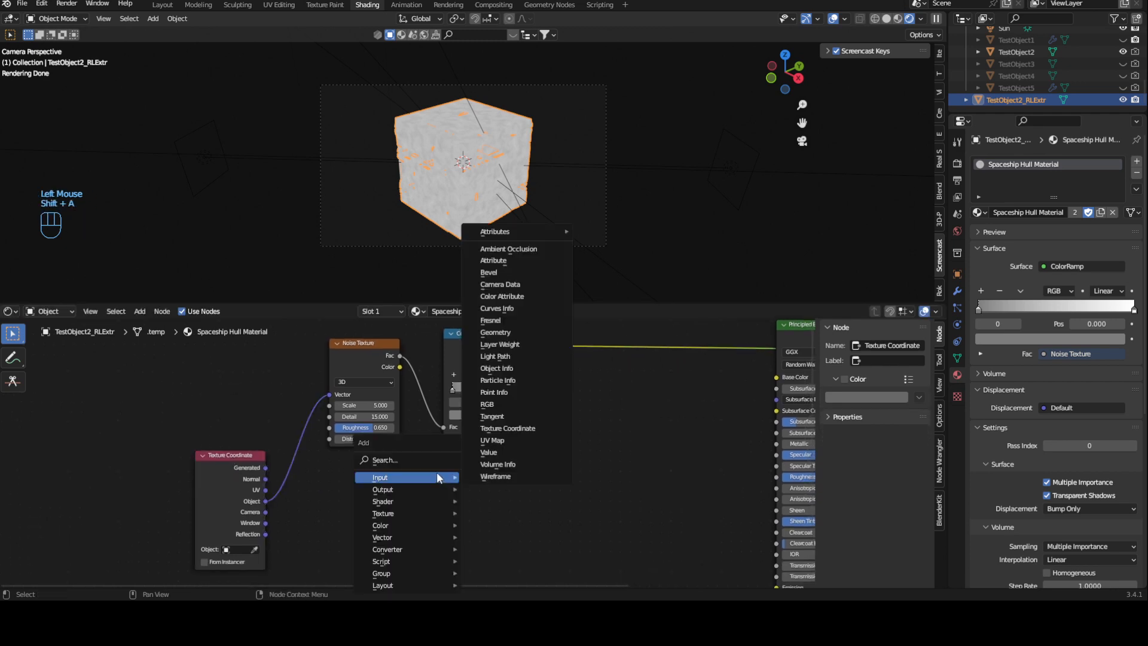
pyautogui.click(430, 458)
pyautogui.write('mus')
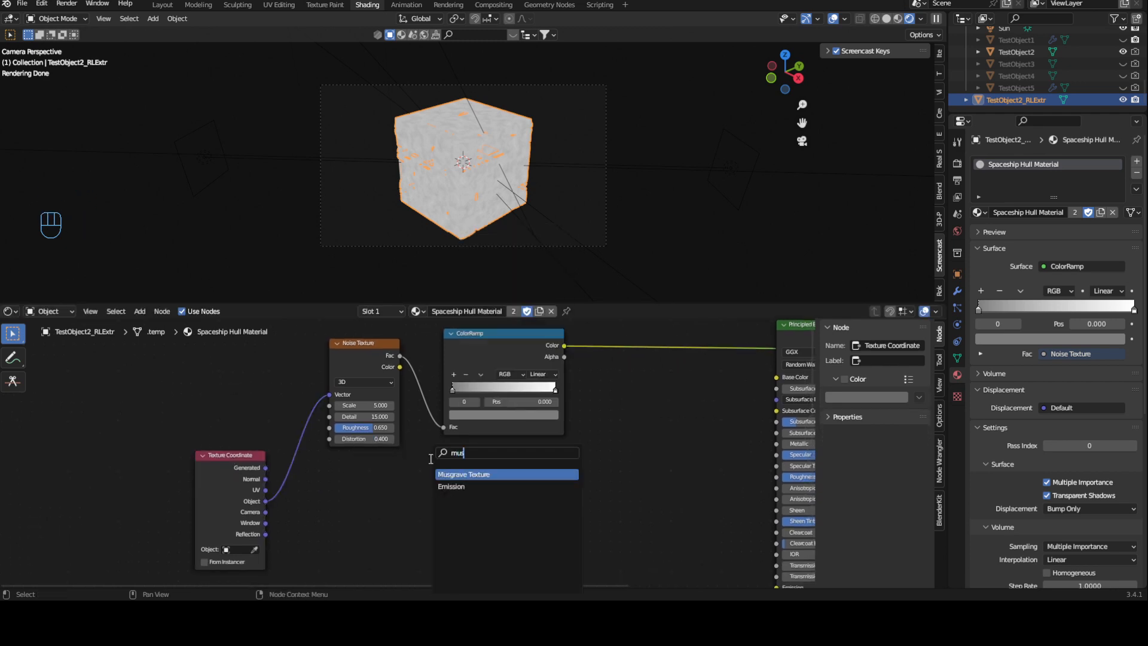
pyautogui.press('Return')
pyautogui.click(358, 482)
# Connect the Object coordinates to the Musgrave Texture's Vector input and preview the Musgrave pattern on the cube
pyautogui.keyDown('shift'); pyautogui.moveTo(357, 482); pyautogui.dragTo(314, 472, button='middle'); pyautogui.keyUp('shift')
pyautogui.scroll(2, 231, 458)
pyautogui.moveTo(231, 458); pyautogui.dragTo(297, 473)
pyautogui.keyDown('shift'); pyautogui.moveTo(448, 502); pyautogui.dragTo(464, 479, button='middle'); pyautogui.keyUp('shift')
pyautogui.keyDown('shift'); pyautogui.scroll(2, 454, 452); pyautogui.keyUp('shift')
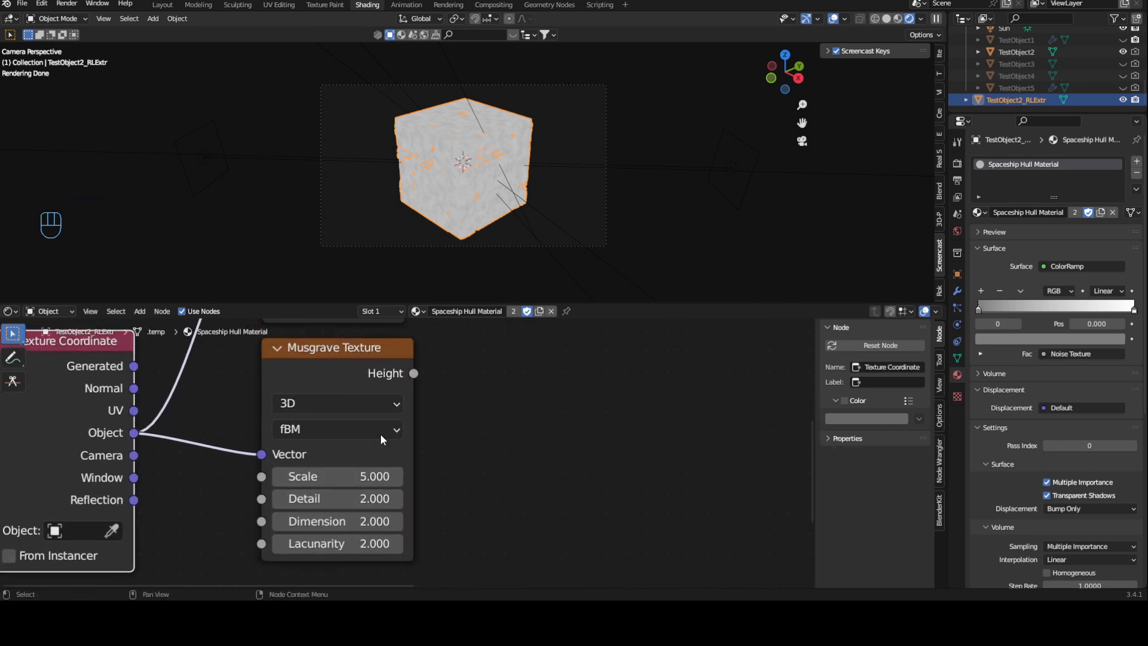
pyautogui.keyDown('ctrl'); pyautogui.keyDown('shift'); pyautogui.click(360, 369); pyautogui.keyUp('shift'); pyautogui.keyUp('ctrl')
# Set the Musgrave Texture's Scale to 10
pyautogui.click(366, 478)
pyautogui.write('10')
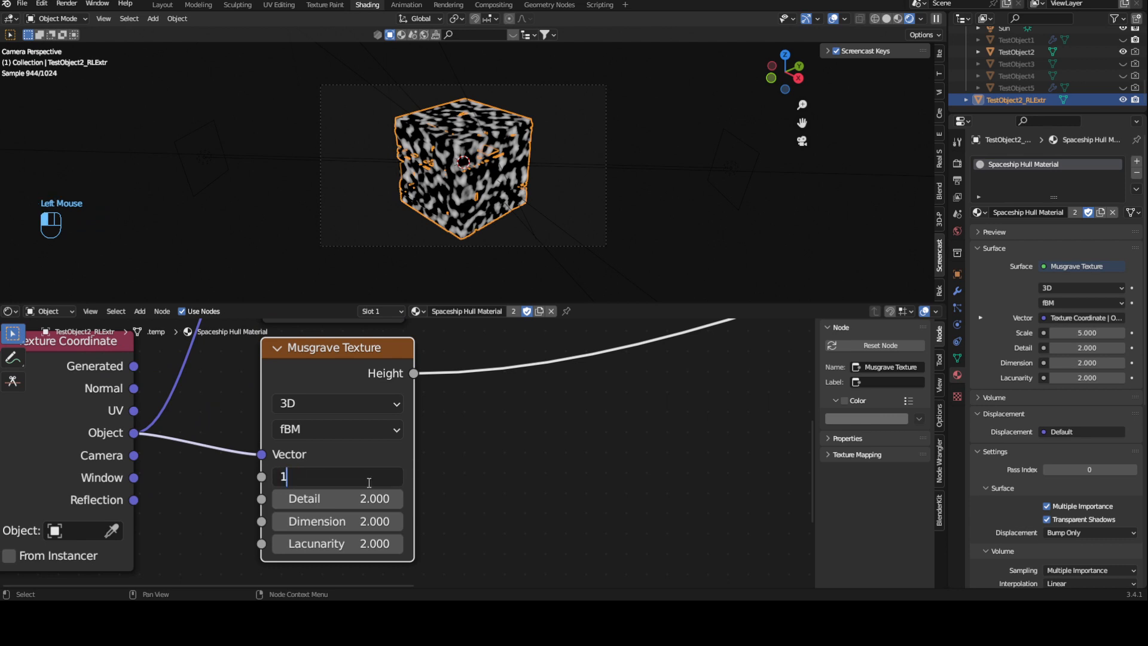
pyautogui.press('Return')
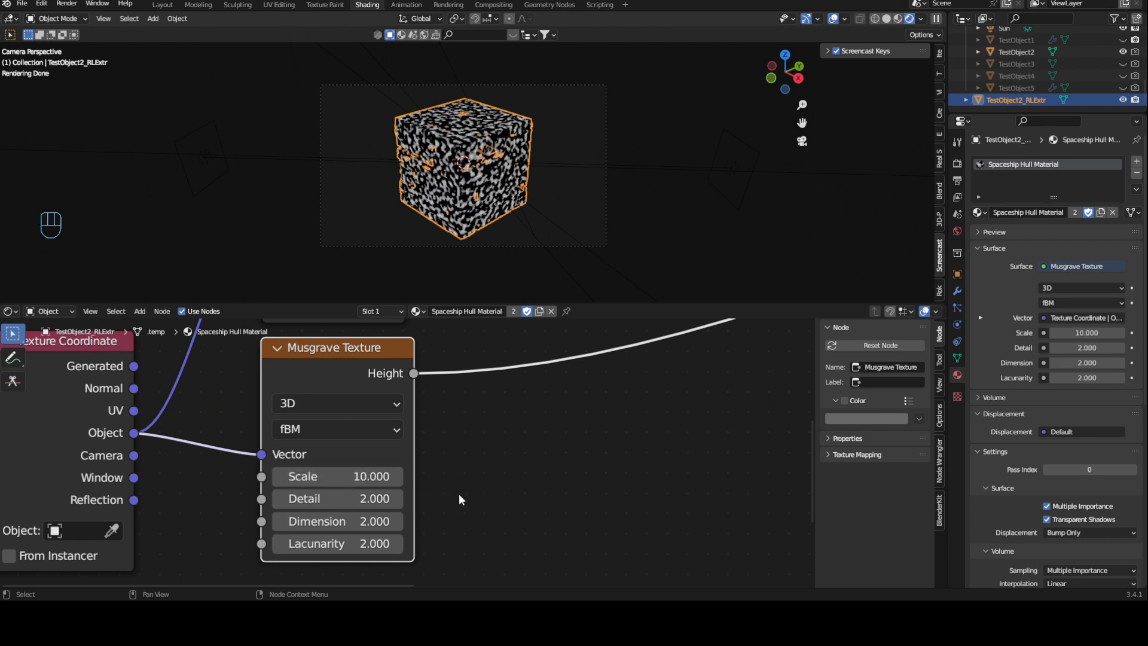
# Set the Musgrave Texture's Detail to 15 and Dimension to 0
pyautogui.scroll(-1, 455, 495)
pyautogui.scroll(2, 443, 498)
pyautogui.moveTo(153, 450); pyautogui.dragTo(185, 436, button='middle')
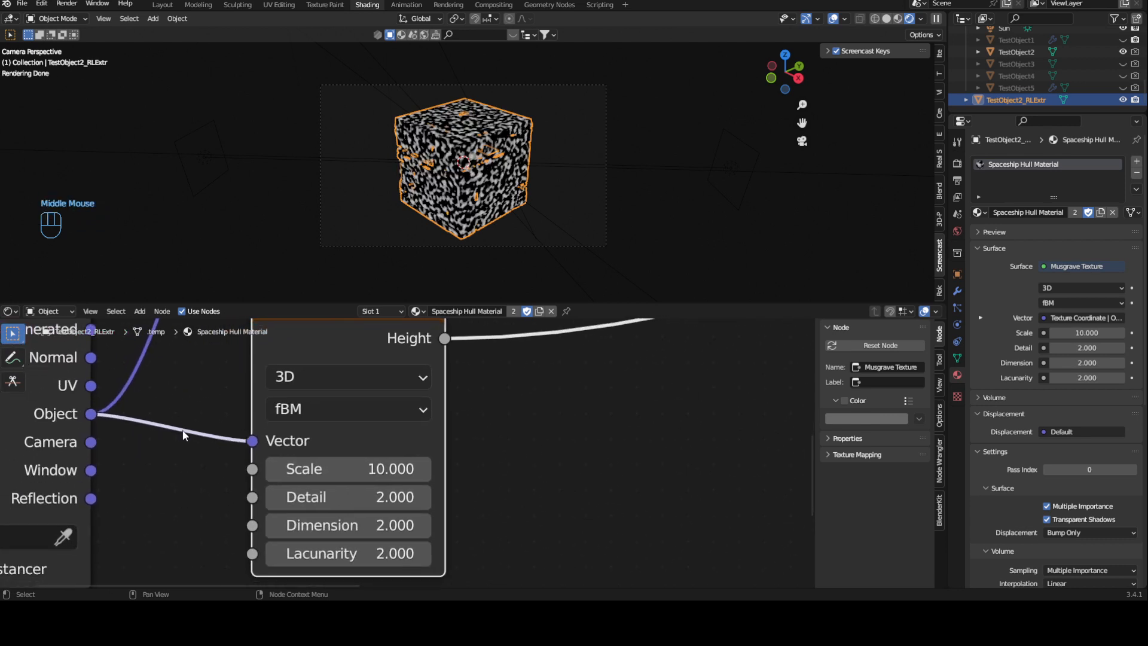
pyautogui.click(336, 497)
pyautogui.write('15')
pyautogui.press('Return')
pyautogui.moveTo(360, 523); pyautogui.dragTo(369, 491, button='middle')
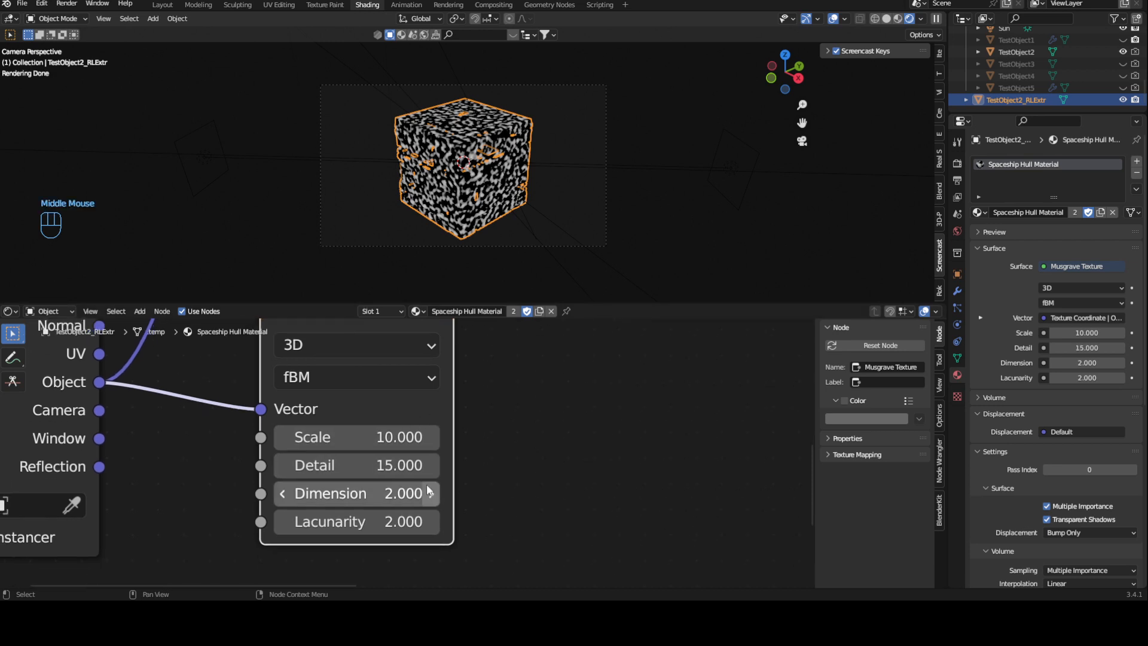
pyautogui.click(369, 491)
pyautogui.write('0')
pyautogui.press('Return')
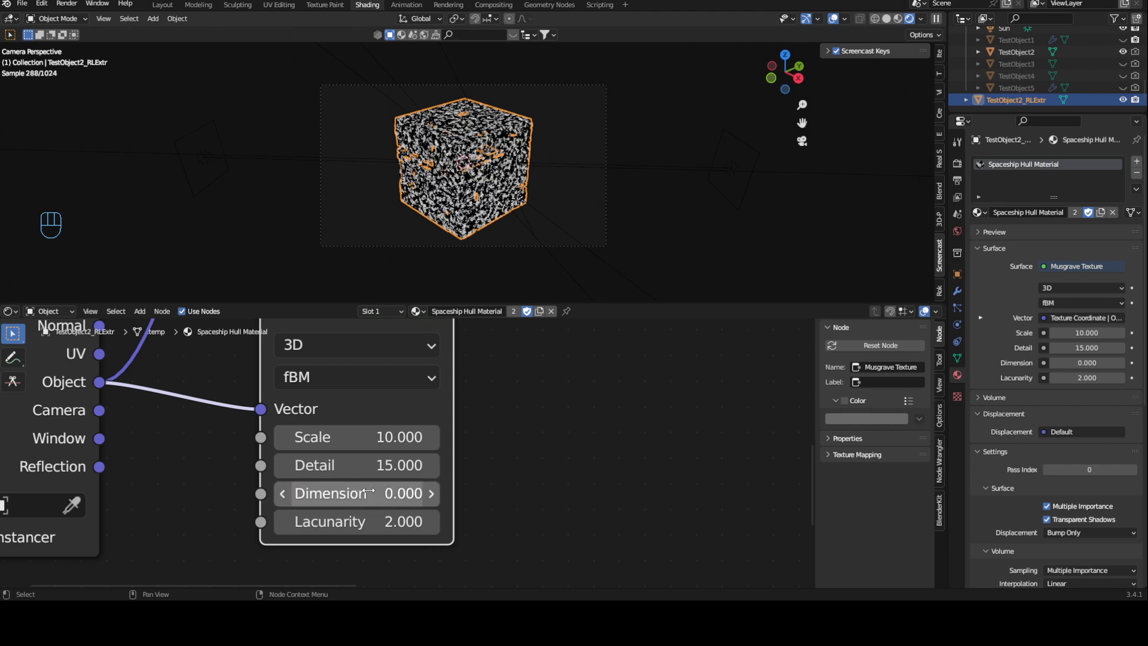
# Set the Musgrave Texture's Lacunarity to 2.6 while viewing the cube up close
pyautogui.scroll(3, 454, 167)
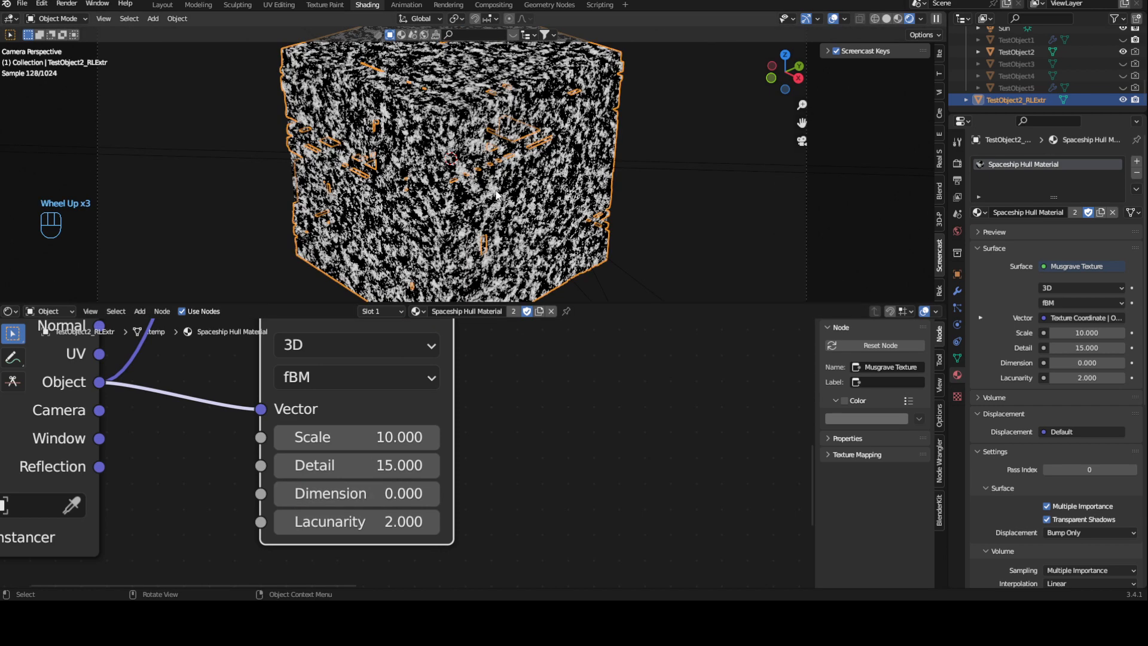
pyautogui.click(383, 520)
pyautogui.press('BackSpace')
pyautogui.write('6')
pyautogui.press('Return')
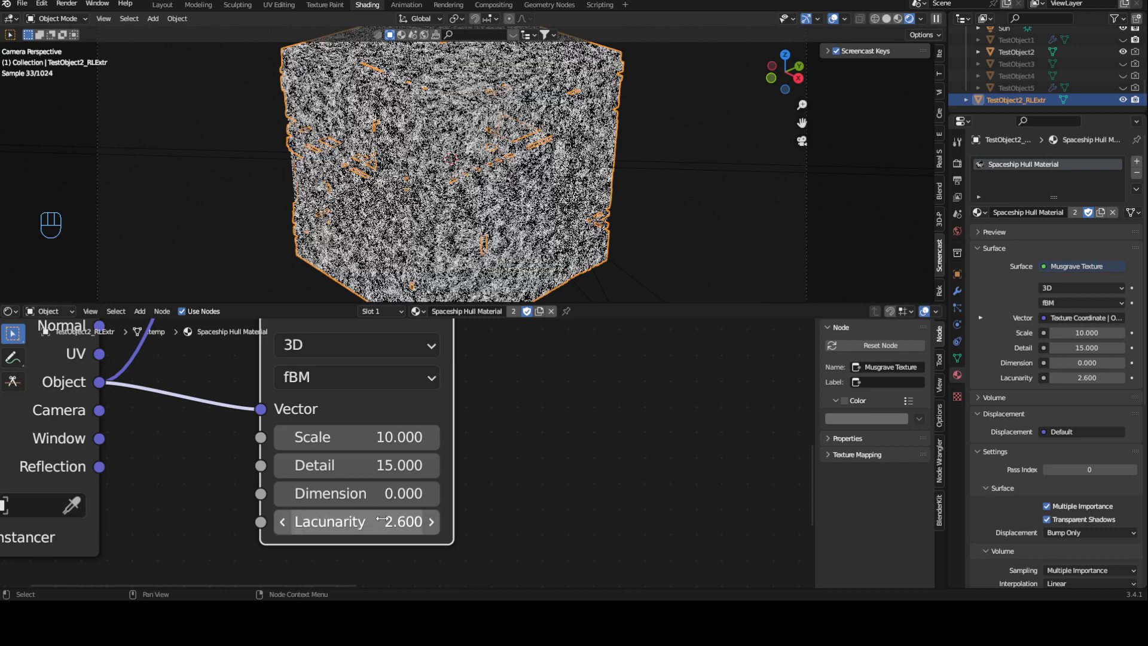
# Reduce the Musgrave Texture's Scale to 5
pyautogui.keyDown('shift'); pyautogui.moveTo(540, 70); pyautogui.dragTo(517, 135, button='middle'); pyautogui.keyUp('shift')
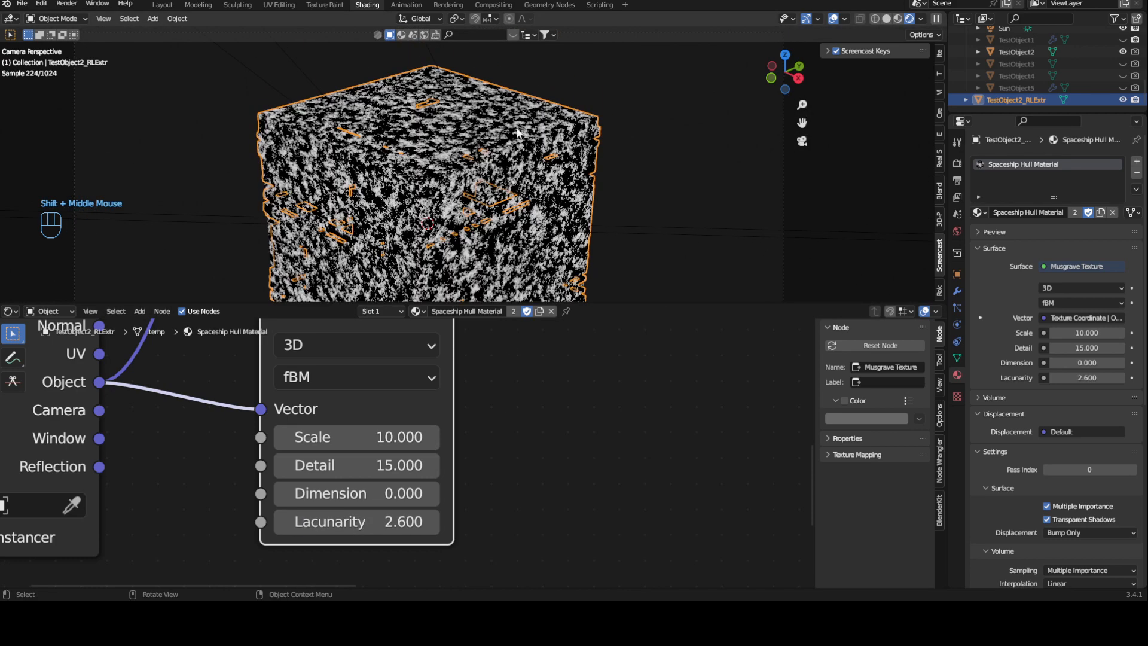
pyautogui.click(378, 435)
pyautogui.press('BackSpace')
pyautogui.write('5')
pyautogui.press('Return')
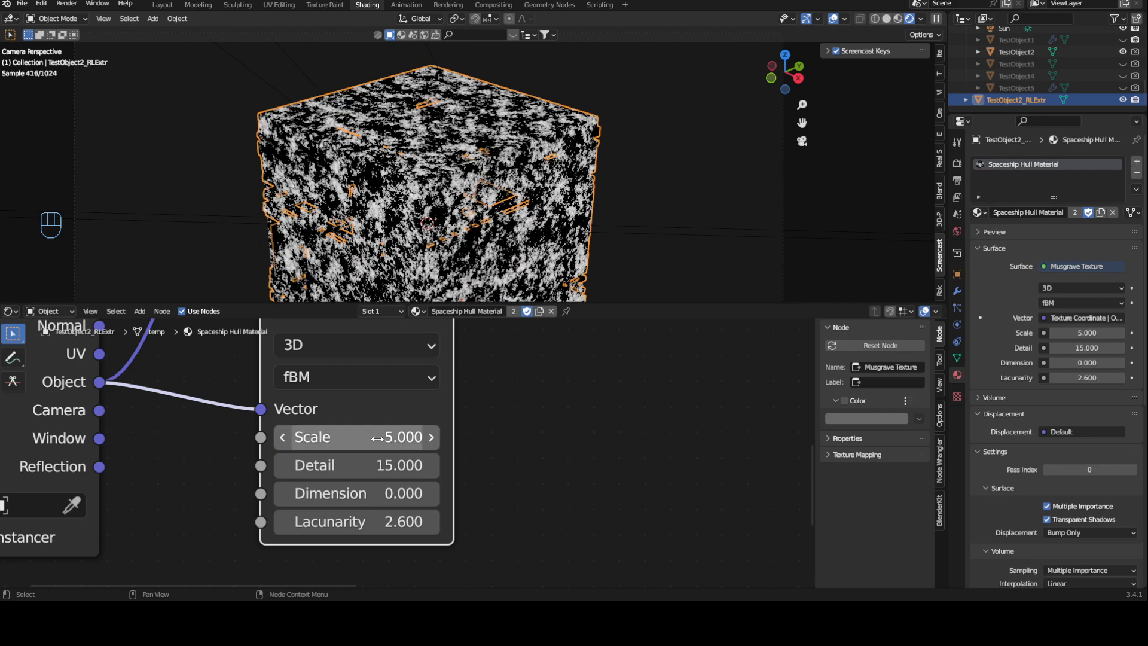
# Try a Scale of 2 on the Musgrave Texture, and set it back to 5
pyautogui.moveTo(370, 437); pyautogui.dragTo(315, 437)
pyautogui.click(432, 438)
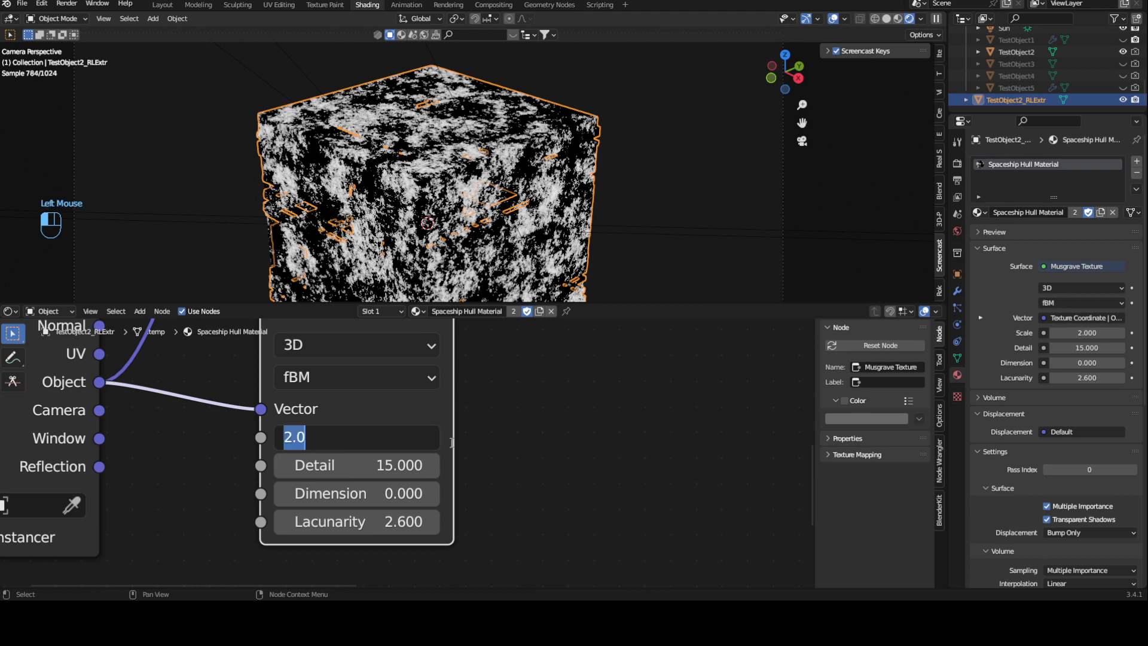
pyautogui.write('5')
pyautogui.press('Return')
# Duplicate the Noise Texture's ColorRamp and insert the copy after the Musgrave Texture's Height output
pyautogui.scroll(-4, 532, 419)
pyautogui.moveTo(526, 411); pyautogui.dragTo(507, 451, button='middle')
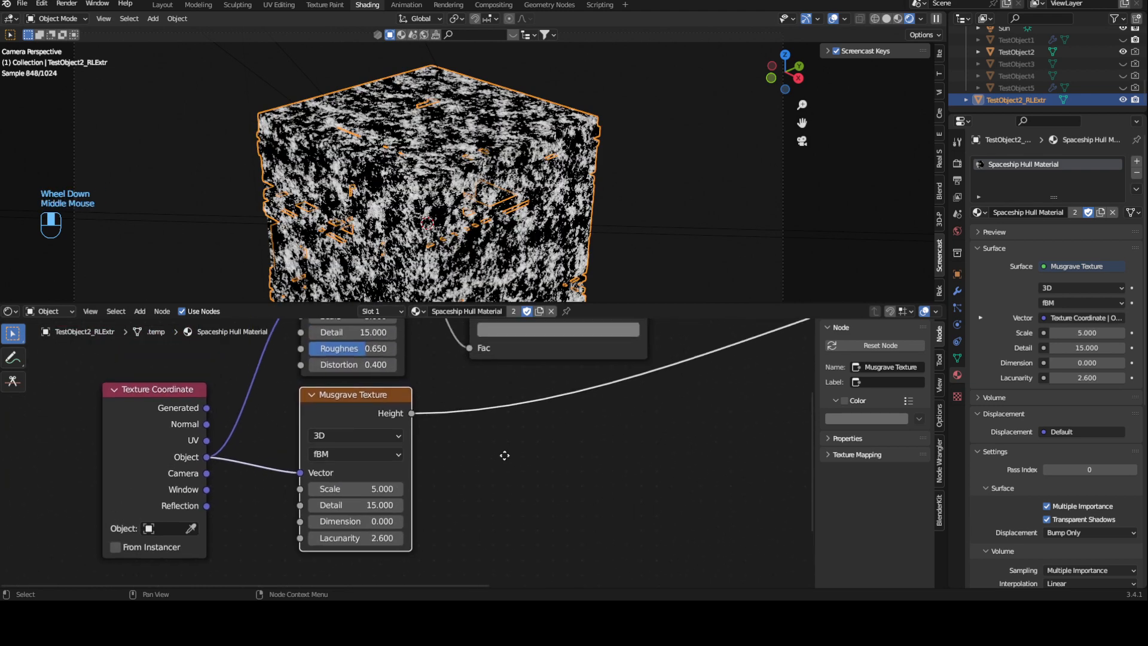
pyautogui.moveTo(502, 390); pyautogui.dragTo(457, 458, button='middle')
pyautogui.moveTo(350, 465); pyautogui.dragTo(345, 461)
pyautogui.scroll(-4, 468, 469)
pyautogui.middleClick(481, 475)
pyautogui.click(441, 354)
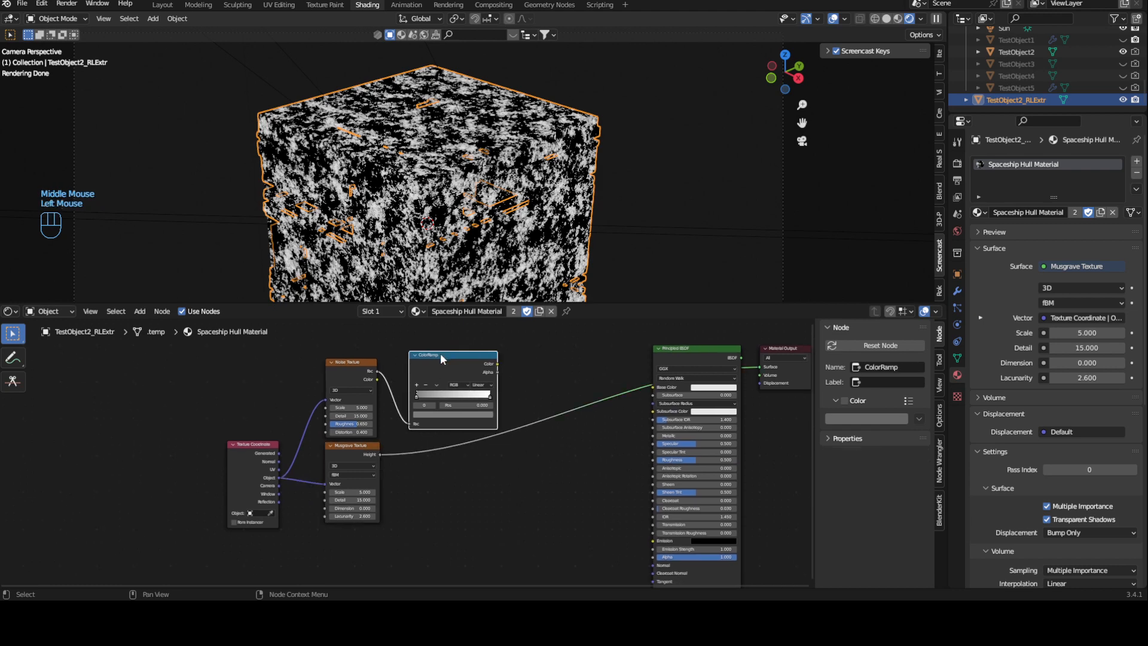
pyautogui.hotkey('shift', 'd')
pyautogui.click(442, 433)
pyautogui.keyDown('shift'); pyautogui.moveTo(443, 433); pyautogui.dragTo(443, 454, button='middle'); pyautogui.keyUp('shift')
pyautogui.scroll(3, 469, 154)
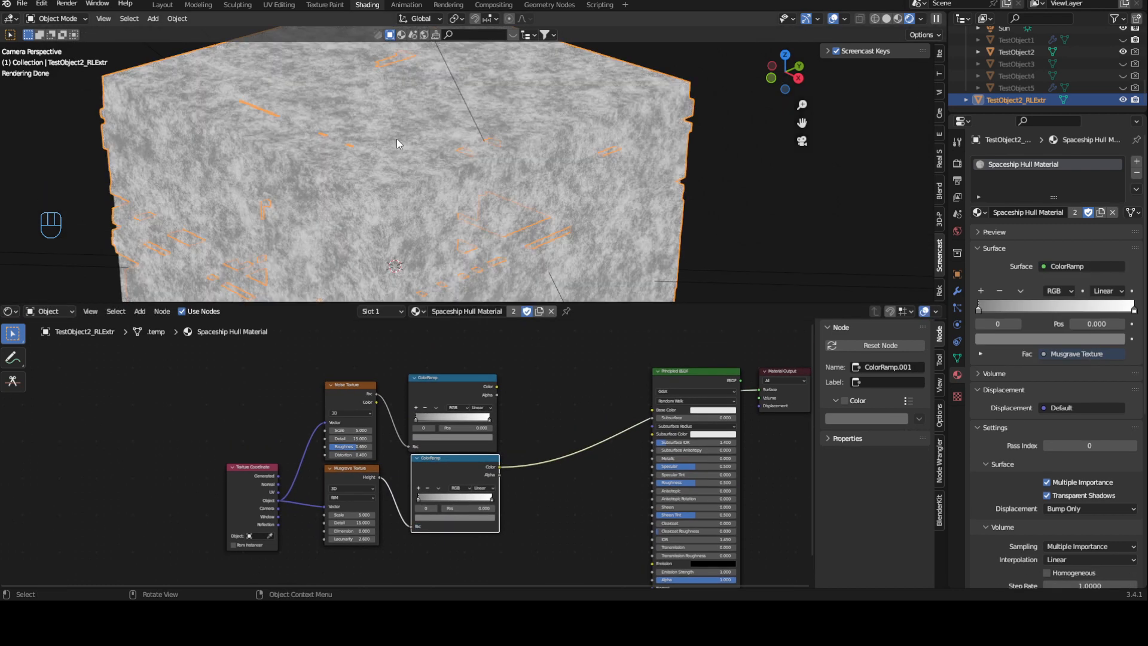
# Duplicate the Musgrave Texture below the original and connect the Texture Coordinate's Object output to its Vector input
pyautogui.moveTo(520, 528); pyautogui.dragTo(578, 437, button='middle')
pyautogui.click(418, 388)
pyautogui.hotkey('shift', 'd')
pyautogui.click(419, 454)
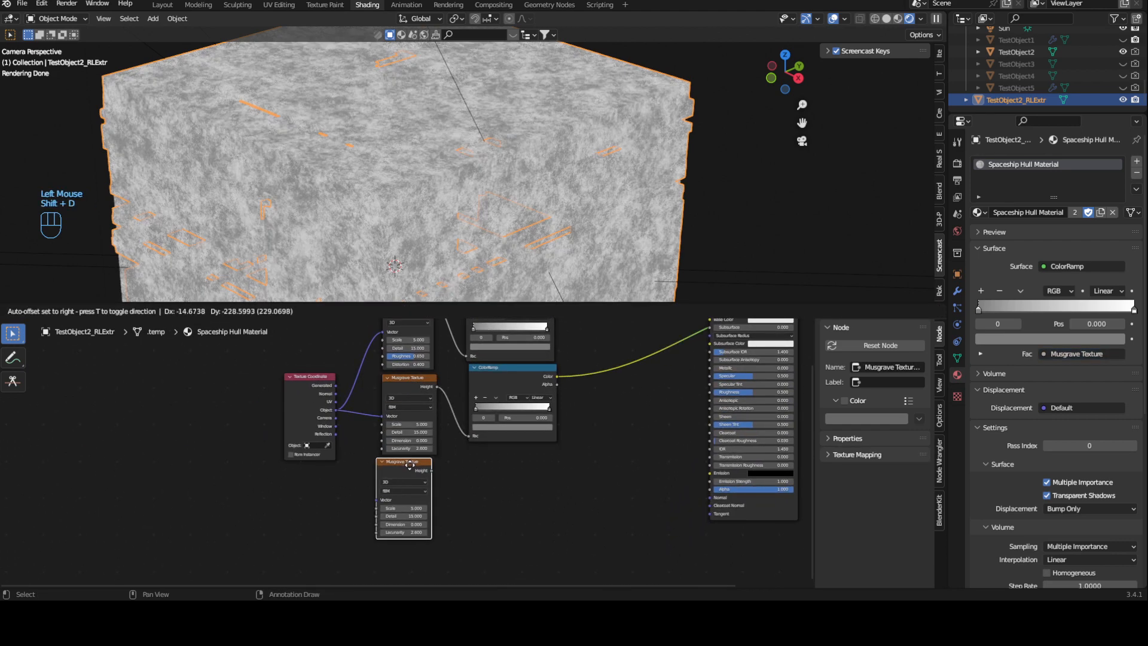
pyautogui.scroll(2, 419, 454)
pyautogui.moveTo(317, 397); pyautogui.dragTo(372, 512)
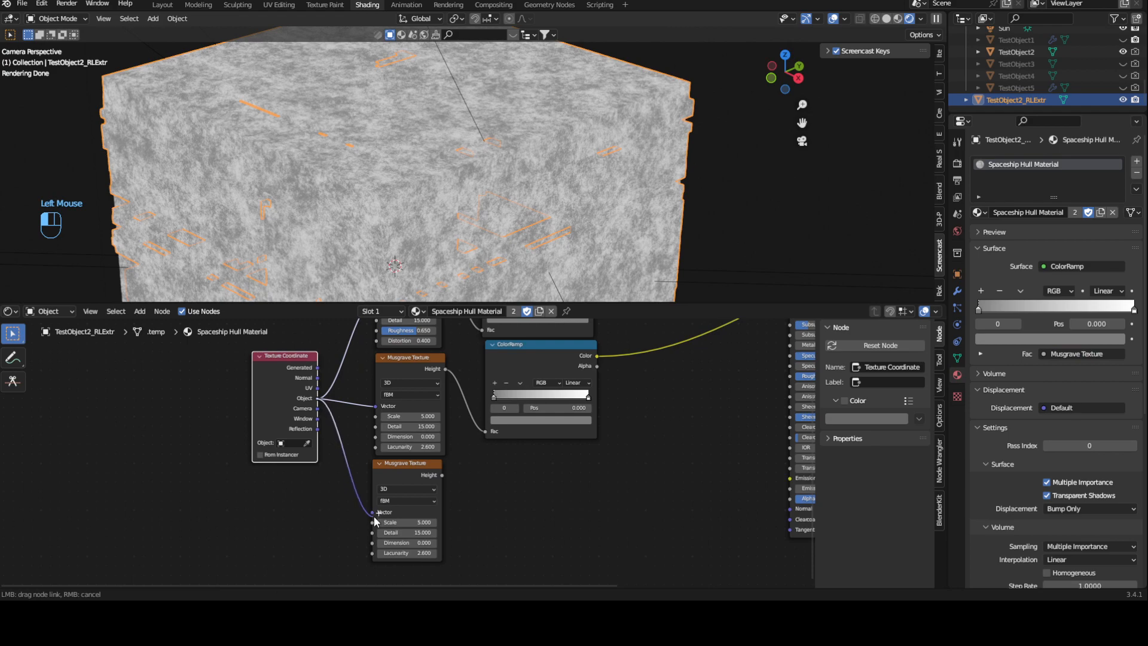
# Set the duplicated Musgrave Texture's Scale to 1 and preview its output on the cube
pyautogui.scroll(1, 372, 512)
pyautogui.keyDown('shift'); pyautogui.moveTo(470, 556); pyautogui.dragTo(374, 501, button='middle'); pyautogui.keyUp('shift')
pyautogui.click(337, 506)
pyautogui.write('1')
pyautogui.press('Return')
pyautogui.moveTo(458, 465); pyautogui.dragTo(452, 502, button='middle')
pyautogui.click(336, 459)
pyautogui.scroll(2, 458, 516)
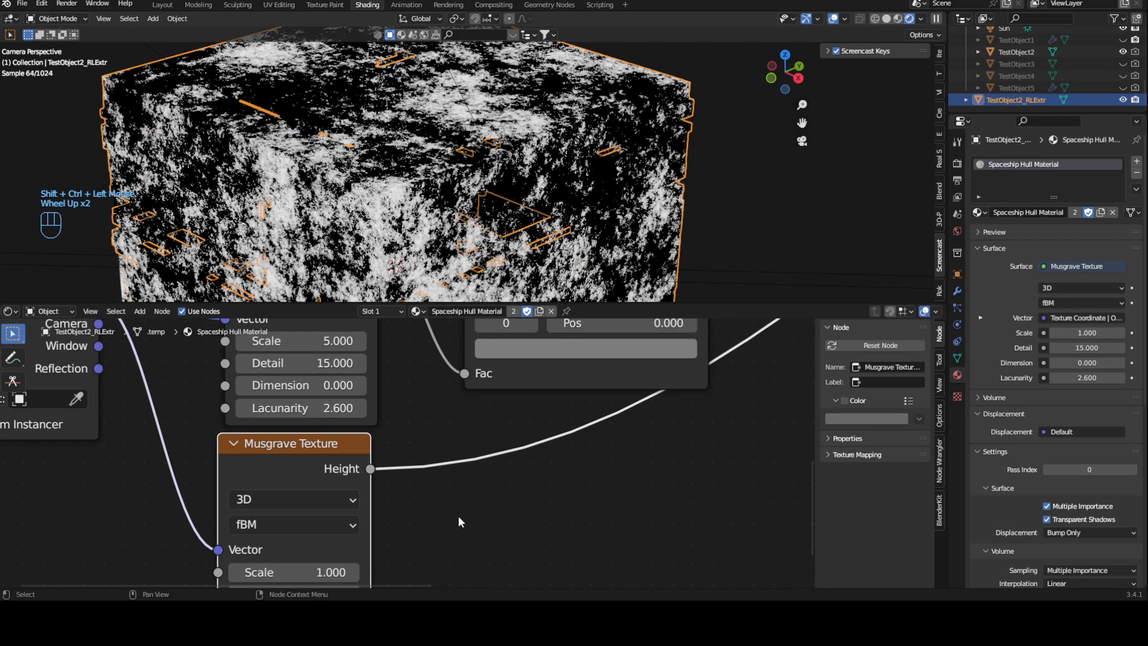
# Change the duplicated Musgrave Texture's type from fBM to Hetero Terrain
pyautogui.moveTo(302, 519); pyautogui.dragTo(327, 479, button='middle')
pyautogui.click(332, 487)
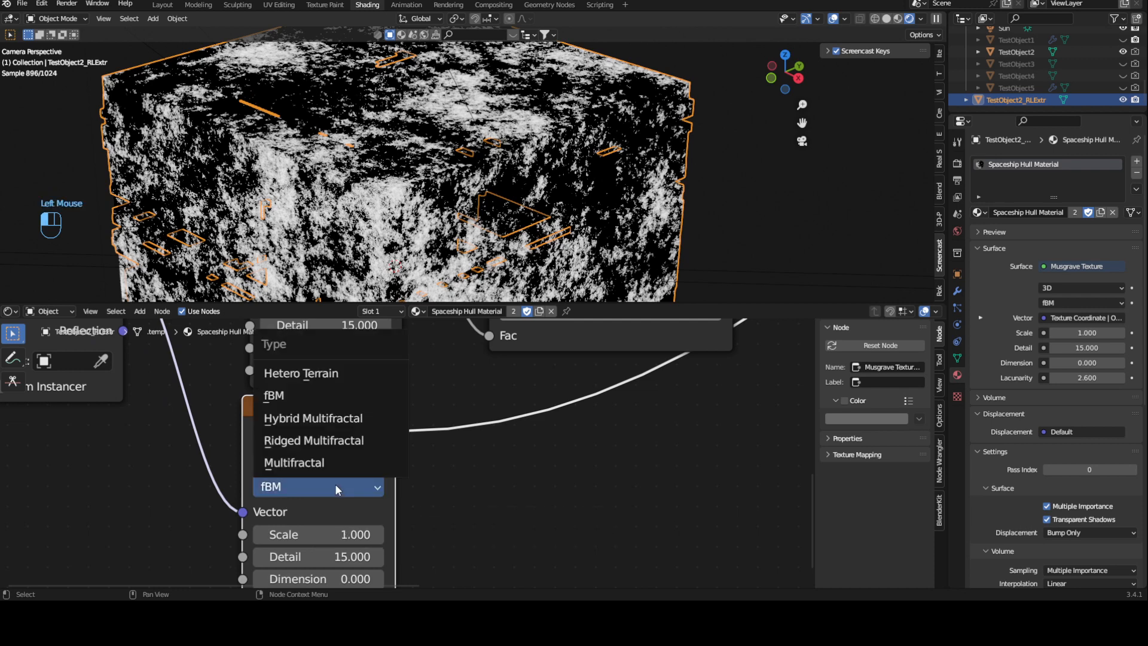
pyautogui.click(317, 373)
pyautogui.moveTo(474, 483); pyautogui.dragTo(495, 436, button='middle')
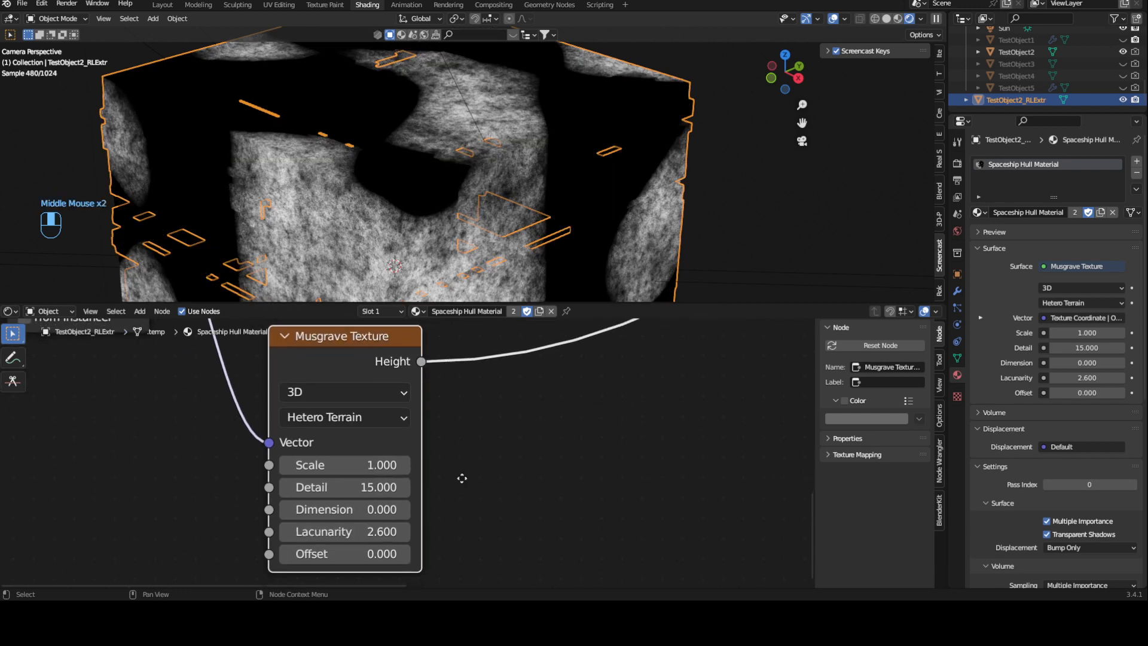
pyautogui.moveTo(462, 482); pyautogui.dragTo(466, 447, button='middle')
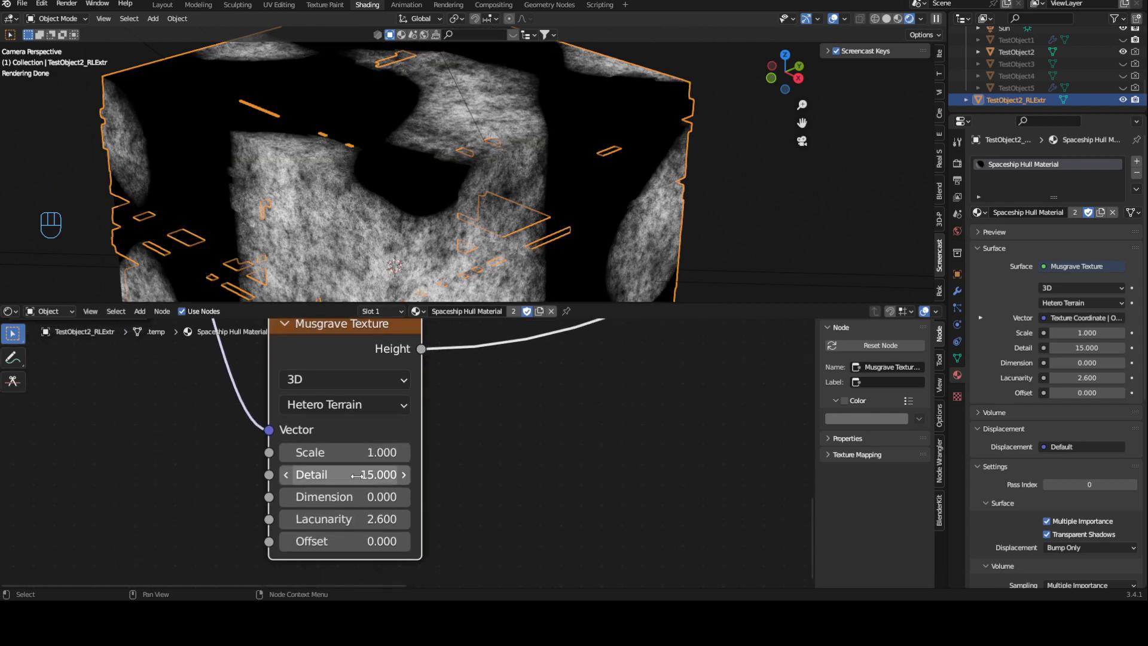
# Compare Scale values of 2 and 1 on the Hetero Terrain Musgrave Texture, and leave it at 2
pyautogui.click(359, 452)
pyautogui.write('2')
pyautogui.press('Return')
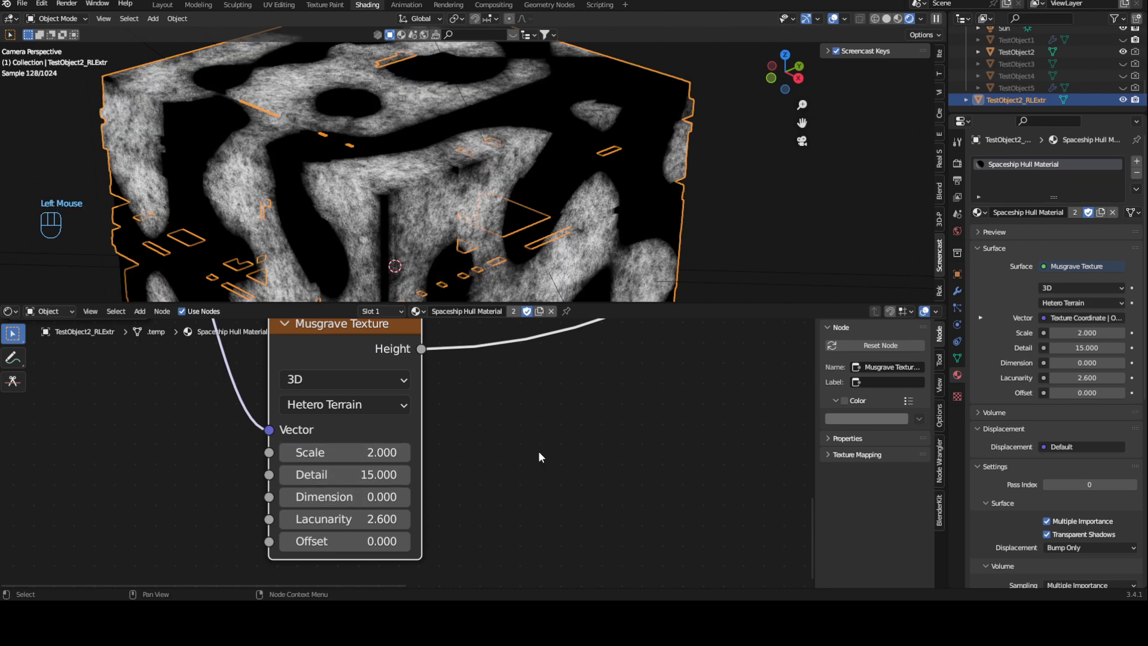
pyautogui.click(353, 453)
pyautogui.write('1')
pyautogui.press('Return')
pyautogui.click(360, 451)
pyautogui.write('2')
pyautogui.press('Return')
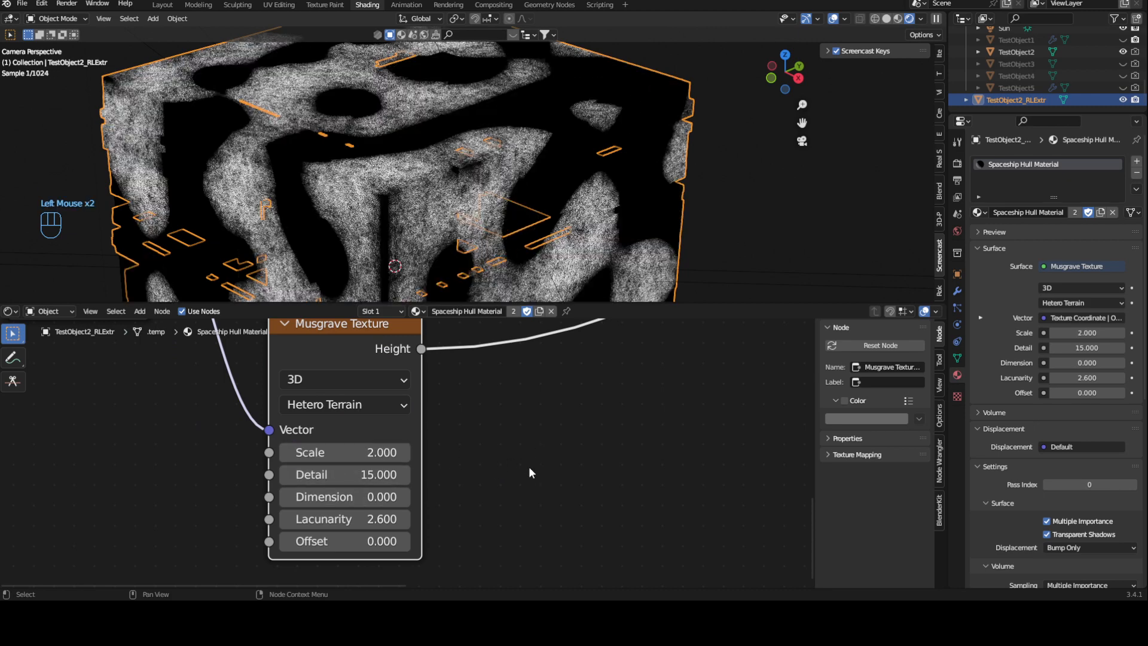
# Set the Hetero Terrain Musgrave Texture's Dimension to 0.2 and Lacunarity to 2
pyautogui.click(352, 497)
pyautogui.write('0.2')
pyautogui.press('Return')
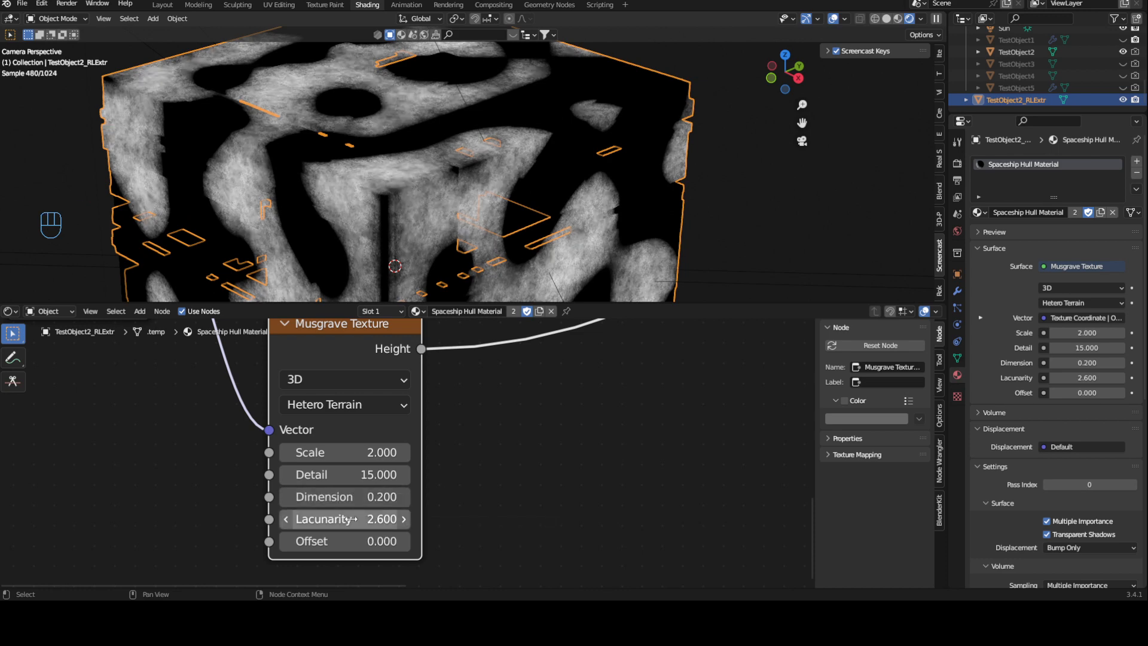
pyautogui.click(351, 519)
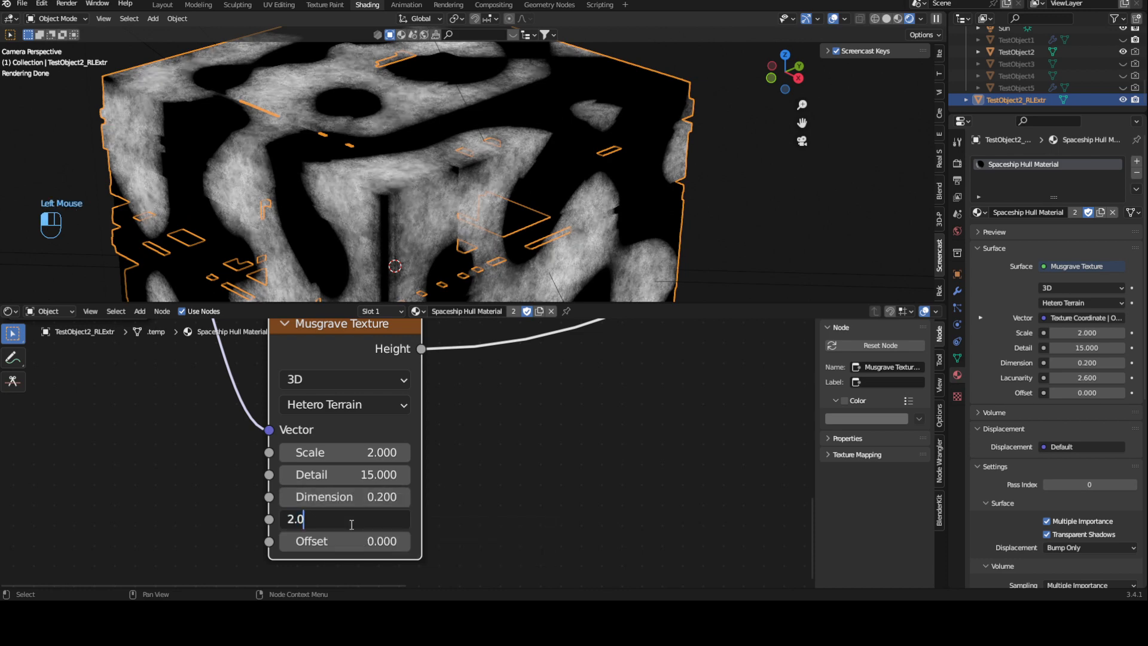
pyautogui.write('2.0')
pyautogui.press('Return')
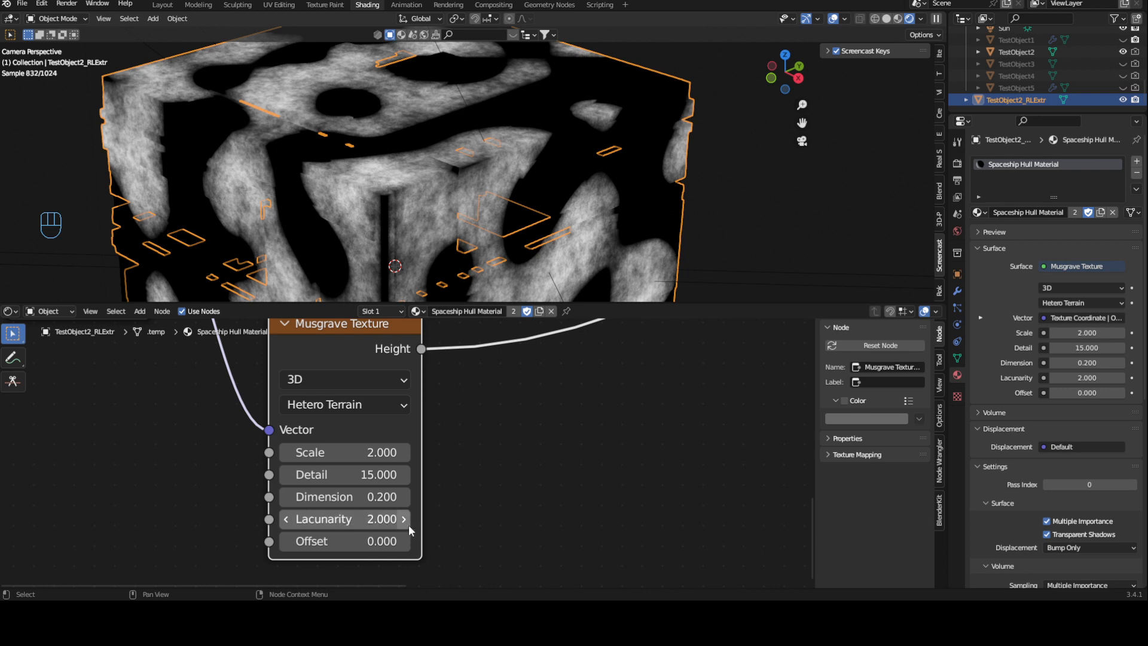
# Duplicate the ColorRamp once more and insert the copy after the Hetero Terrain Musgrave Texture's Height output
pyautogui.keyDown('shift'); pyautogui.moveTo(462, 484); pyautogui.dragTo(455, 513, button='middle'); pyautogui.keyUp('shift')
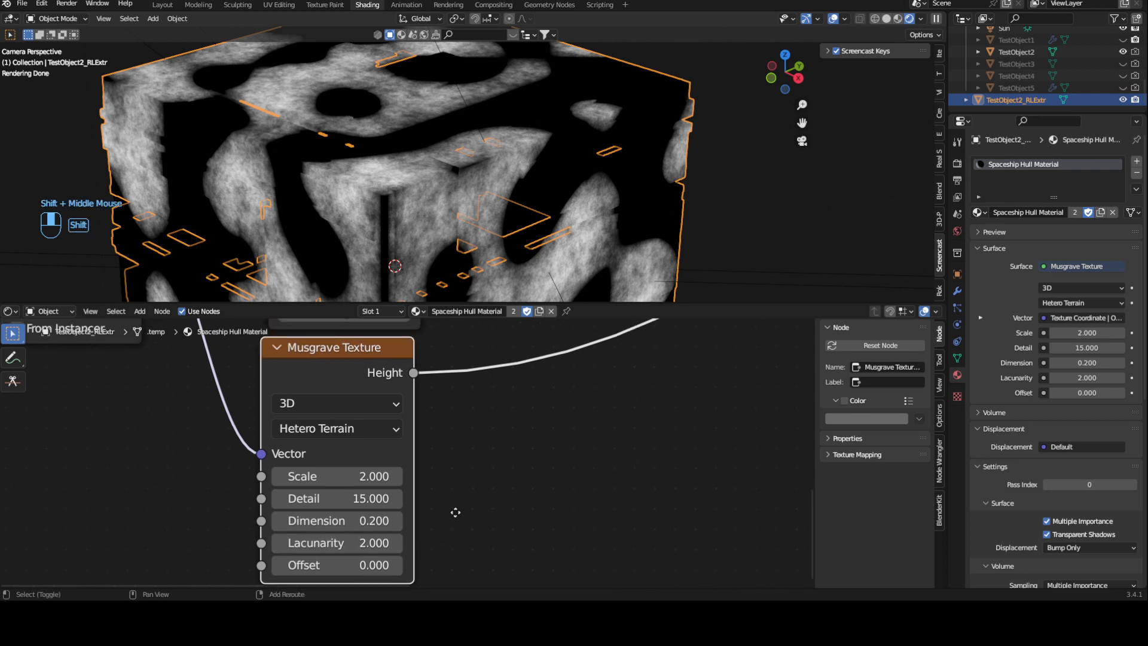
pyautogui.keyDown('ctrl'); pyautogui.moveTo(456, 431); pyautogui.dragTo(389, 418, button='middle'); pyautogui.keyUp('ctrl')
pyautogui.click(464, 325)
pyautogui.hotkey('shift', 'd')
pyautogui.click(461, 509)
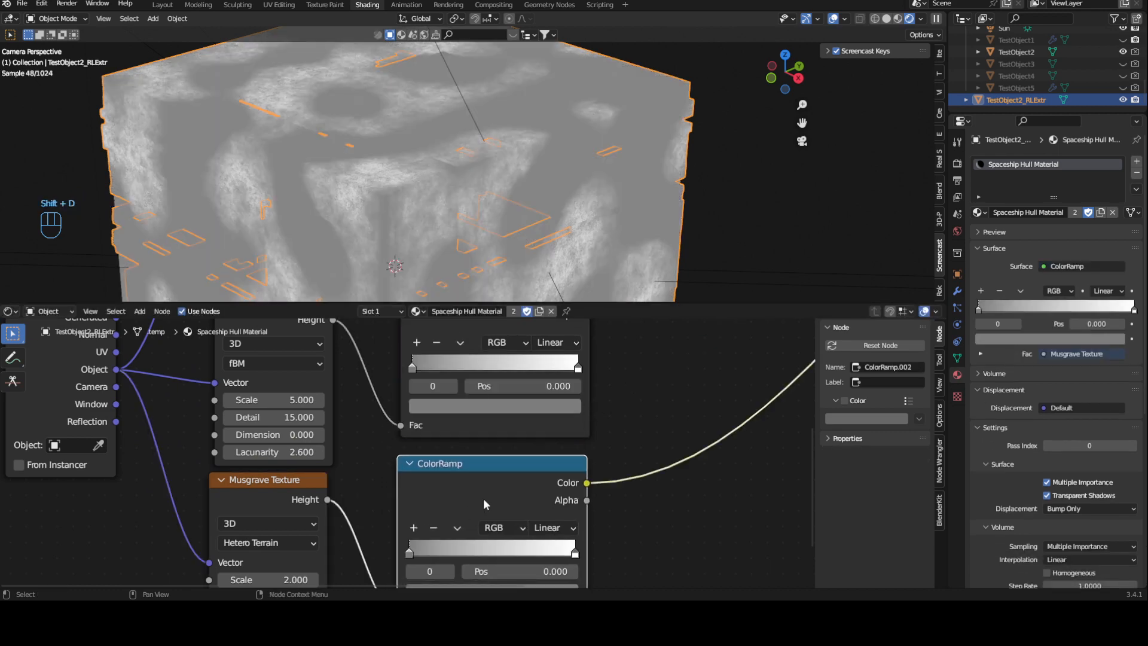
pyautogui.keyDown('ctrl'); pyautogui.moveTo(483, 498); pyautogui.dragTo(602, 425, button='middle'); pyautogui.keyUp('ctrl')
pyautogui.scroll(-3, 505, 431)
pyautogui.moveTo(500, 429); pyautogui.dragTo(435, 474, button='middle')
pyautogui.scroll(-3, 310, 444)
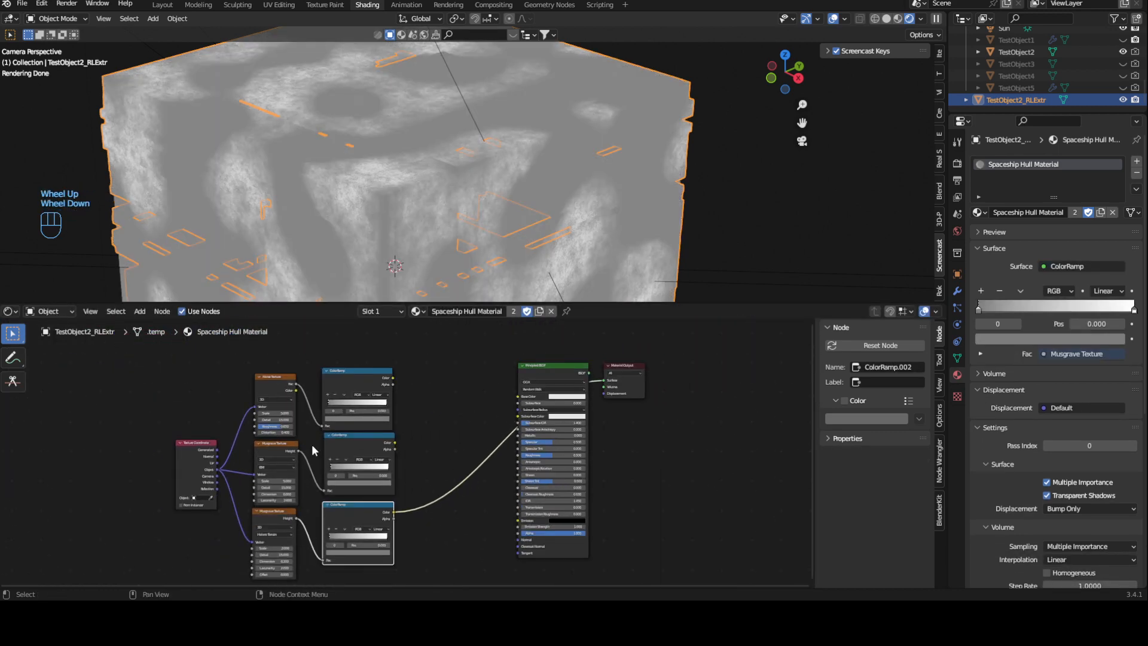
# Move the Texture Coordinate, texture and ColorRamp nodes together farther away from the Principled BSDF
pyautogui.moveTo(142, 360); pyautogui.dragTo(396, 554)
pyautogui.moveTo(375, 509); pyautogui.dragTo(213, 522)
pyautogui.click(275, 456)
# Combine the two Musgrave ColorRamps' Color outputs with a Mix node
pyautogui.scroll(-1, 393, 463)
pyautogui.scroll(2, 393, 462)
pyautogui.moveTo(276, 457); pyautogui.dragTo(399, 450, button='middle')
pyautogui.click(326, 504)
pyautogui.keyDown('shift'); pyautogui.click(365, 481); pyautogui.keyUp('shift')
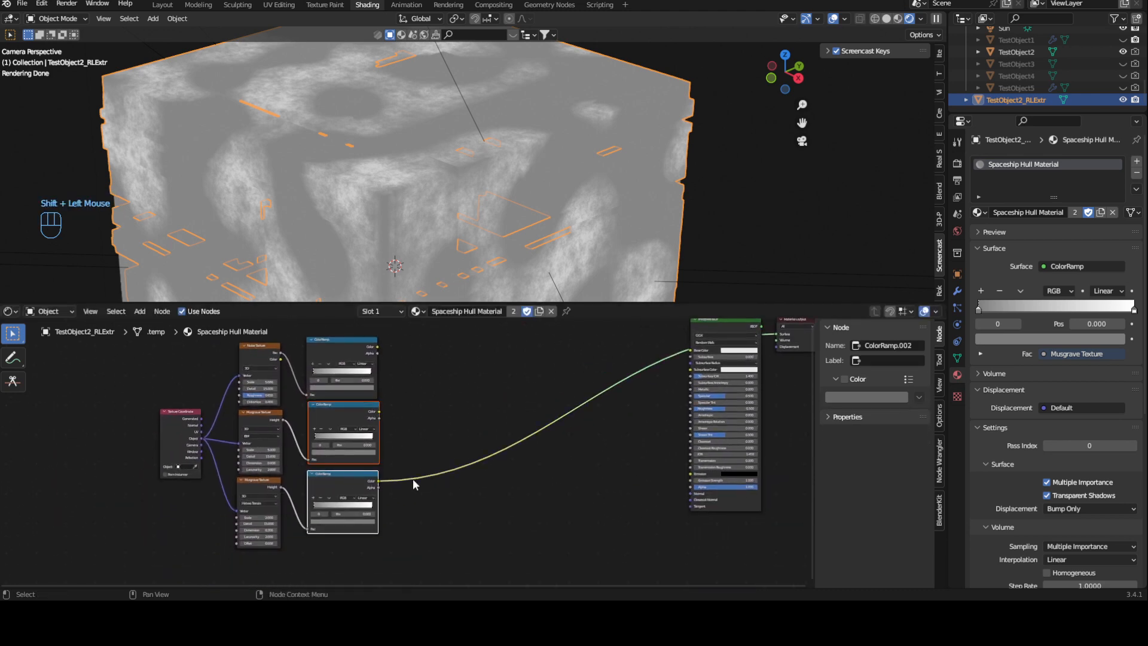
pyautogui.press('ctrl+KP_0')
pyautogui.scroll(2, 418, 428)
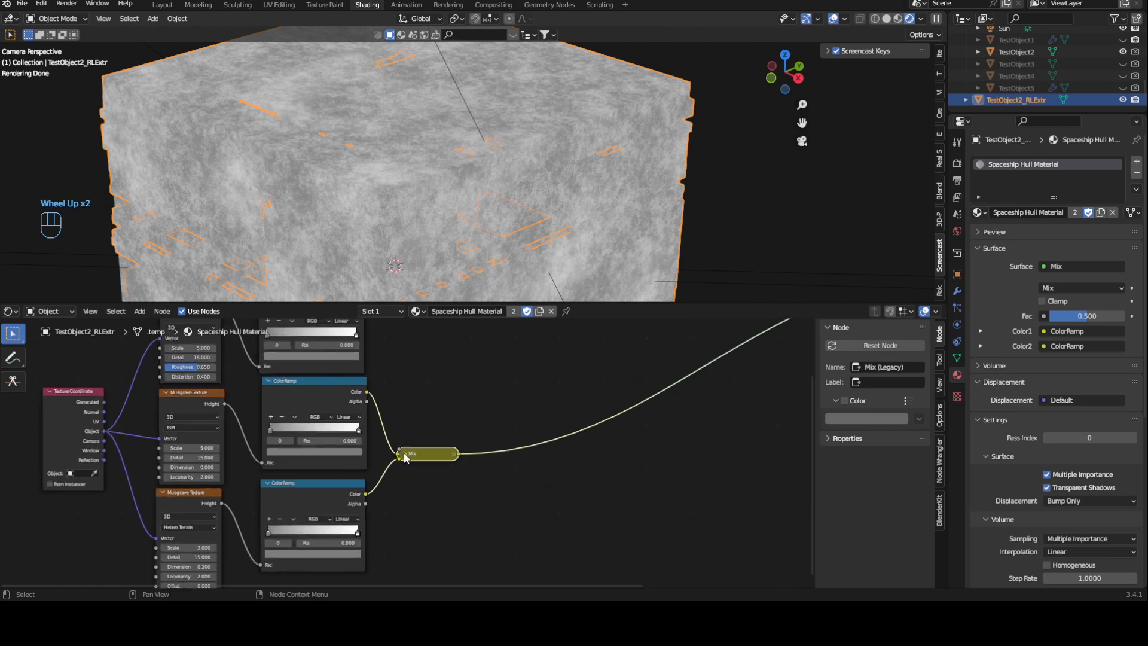
# Expand the Mix node, set its blending mode to Lighten and raise its Fac to 1
pyautogui.click(405, 453)
pyautogui.click(440, 449)
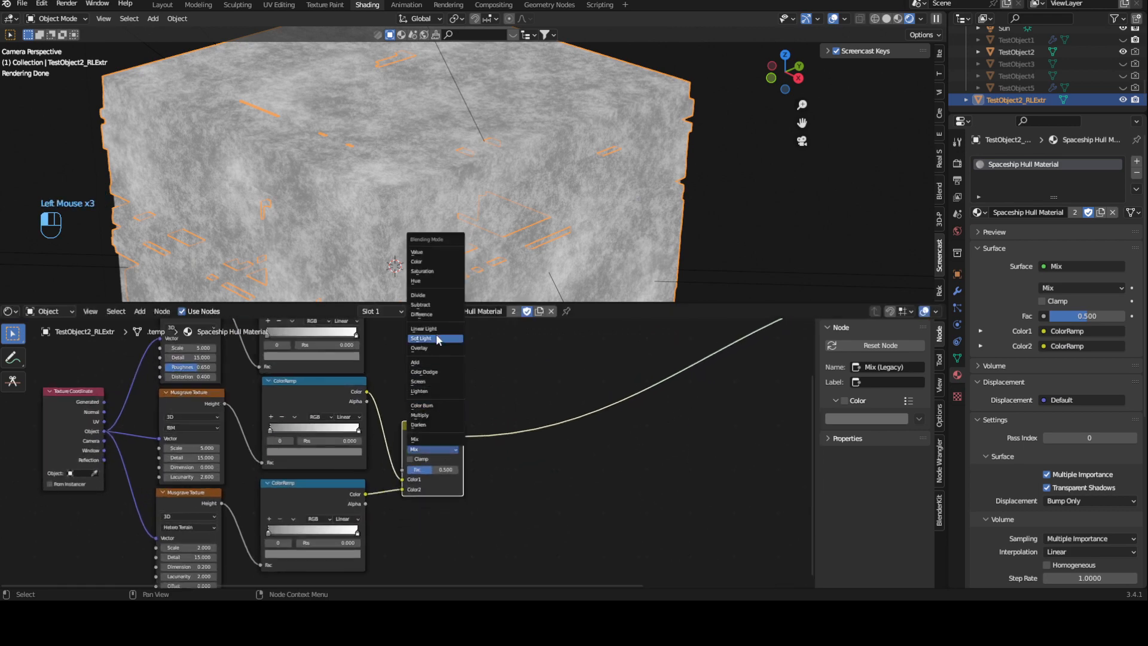
pyautogui.click(442, 392)
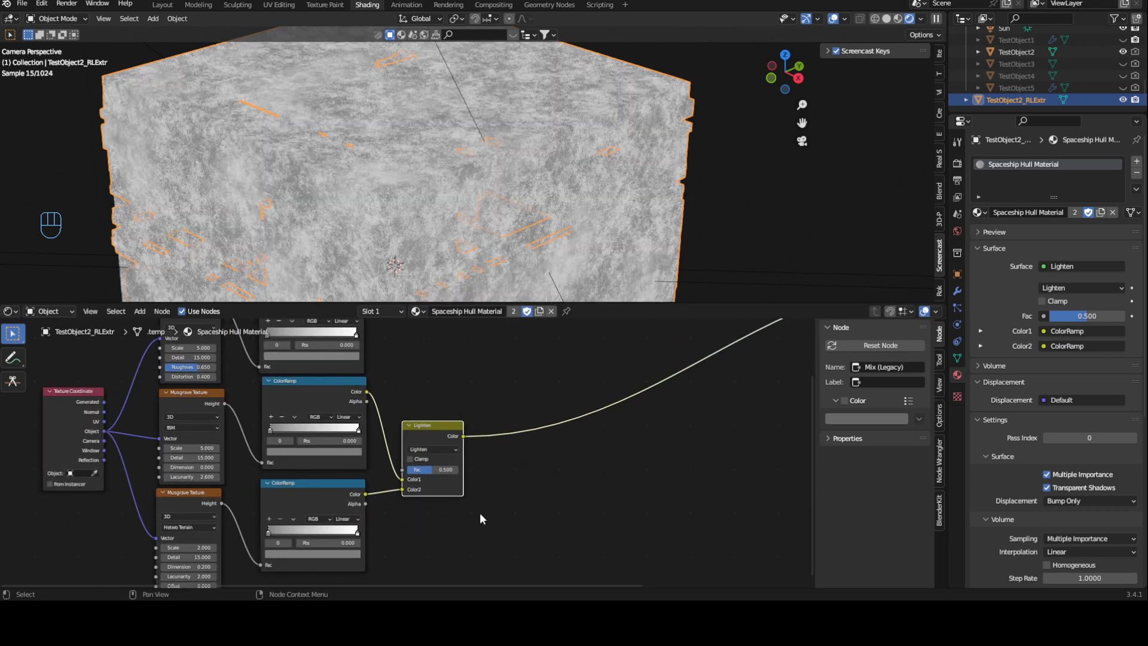
pyautogui.scroll(1, 480, 510)
pyautogui.moveTo(446, 473); pyautogui.dragTo(478, 473)
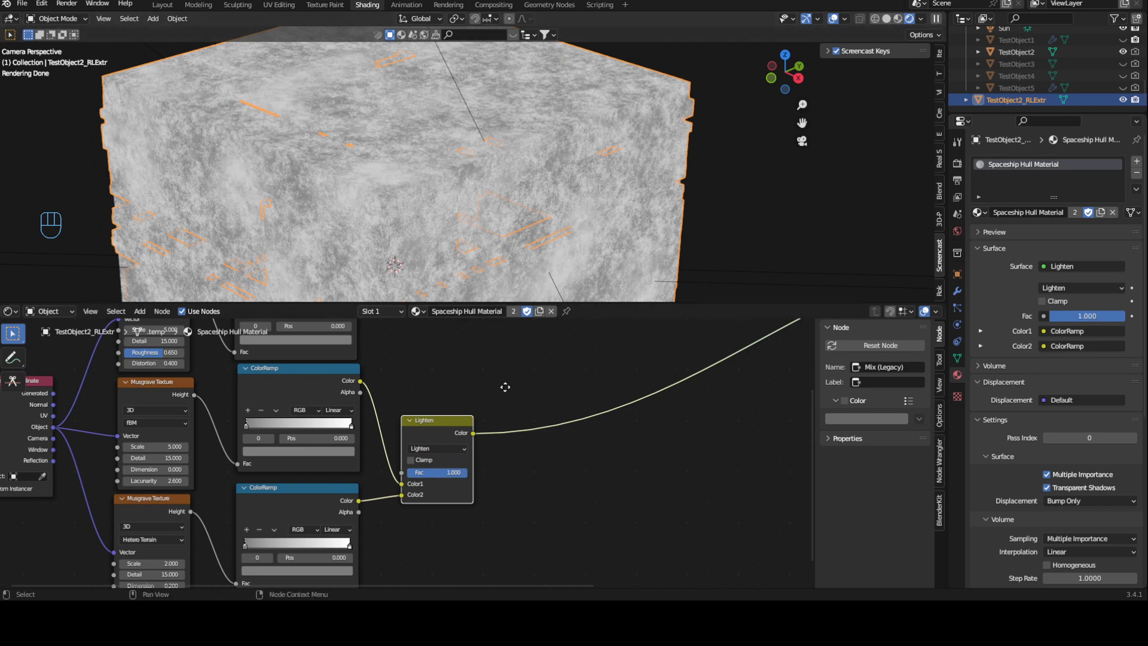
# Combine the Noise Texture's ColorRamp with the Lighten node in a second Mix node, expanded and moved up
pyautogui.moveTo(508, 375); pyautogui.dragTo(496, 419, button='middle')
pyautogui.scroll(1, 318, 368)
pyautogui.keyDown('shift'); pyautogui.click(289, 341); pyautogui.keyUp('shift')
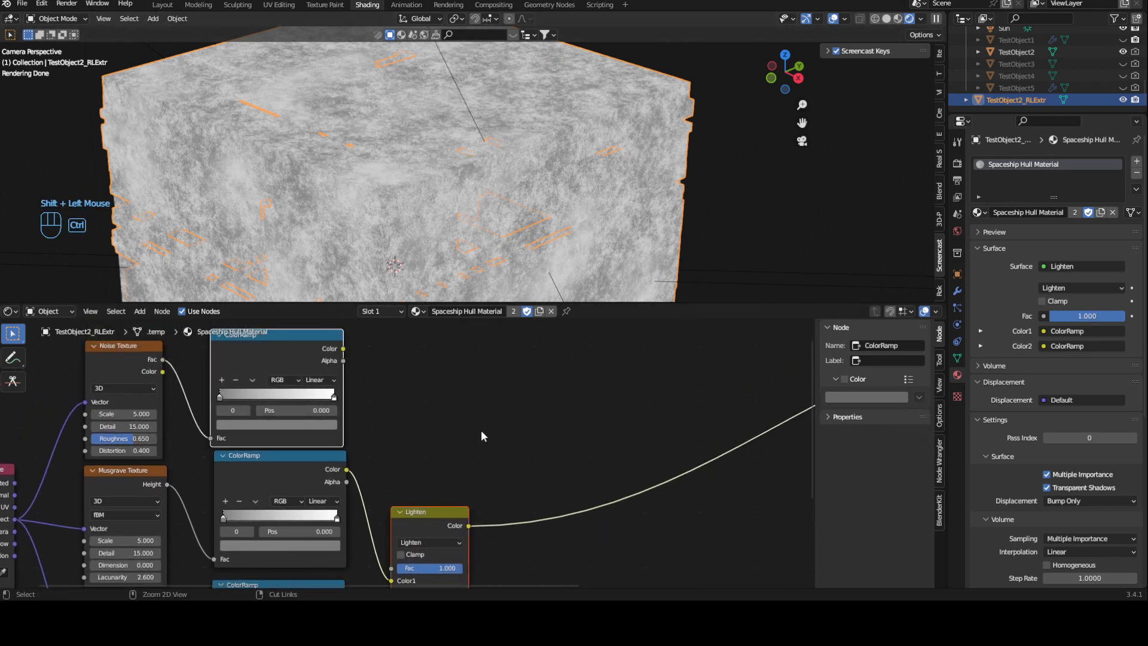
pyautogui.press('ctrl+KP_0')
pyautogui.click(519, 453)
pyautogui.moveTo(540, 447); pyautogui.dragTo(548, 393)
# Set the second Mix node's blending mode to Darken and its Fac to 1
pyautogui.click(551, 428)
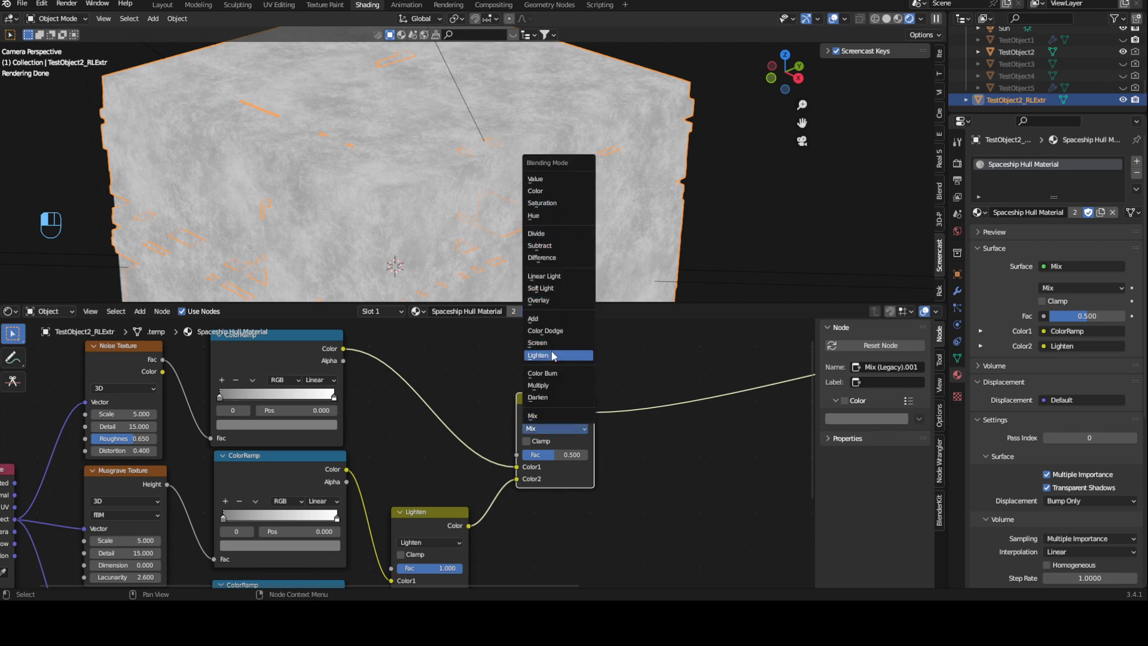
pyautogui.click(553, 399)
pyautogui.moveTo(556, 455); pyautogui.dragTo(592, 454)
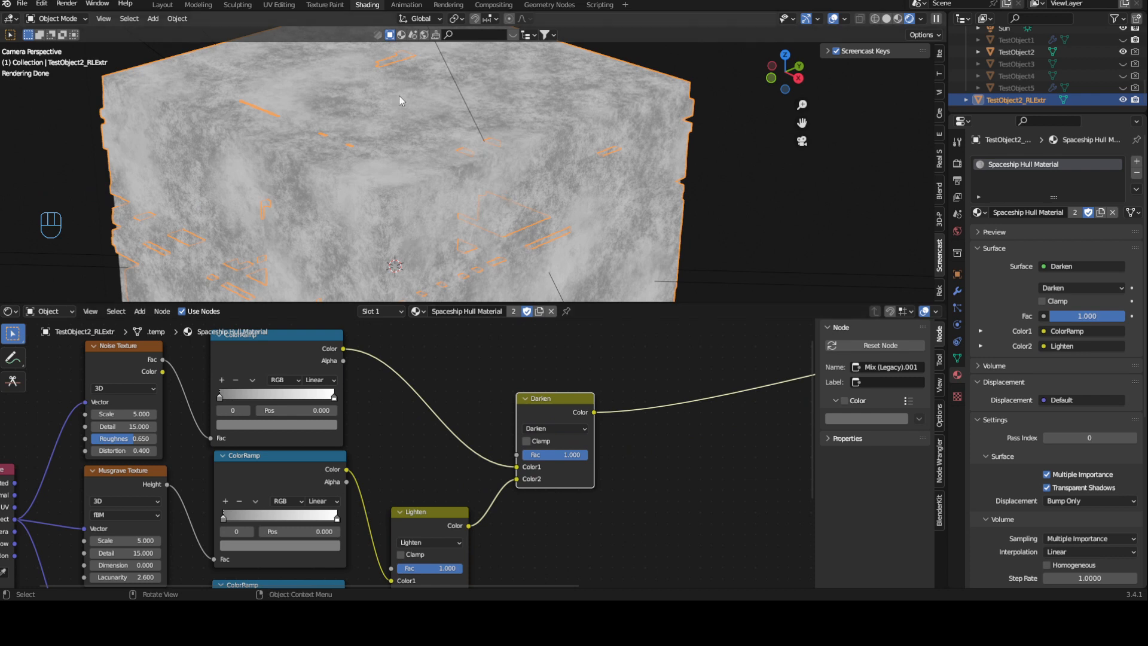
# Shift the texture, ColorRamp and mix nodes together to open up space between the Darken node and the Principled BSDF
pyautogui.keyDown('ctrl'); pyautogui.moveTo(599, 351); pyautogui.dragTo(488, 338, button='middle'); pyautogui.keyUp('ctrl')
pyautogui.scroll(-3, 413, 410)
pyautogui.moveTo(83, 386); pyautogui.dragTo(429, 569)
pyautogui.moveTo(395, 429); pyautogui.dragTo(323, 428)
pyautogui.click(408, 386)
# Add a new ColorRamp node on the link leaving the Darken node
pyautogui.scroll(3, 435, 395)
pyautogui.hotkey('shift', 'a')
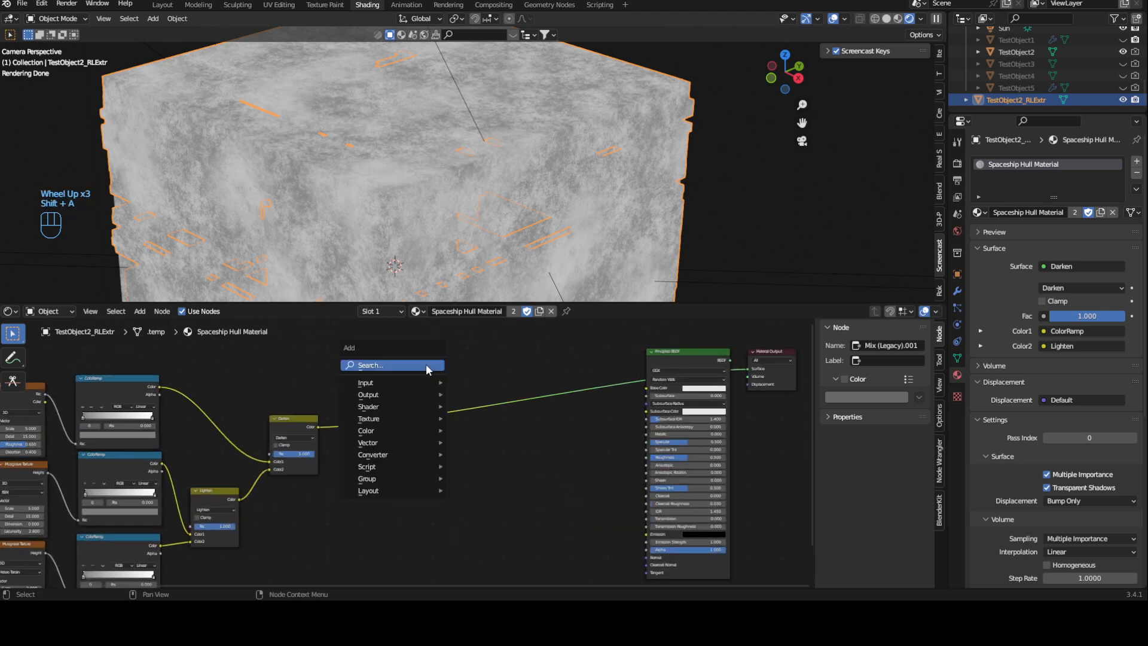
pyautogui.click(426, 368)
pyautogui.write('col')
pyautogui.press('Return')
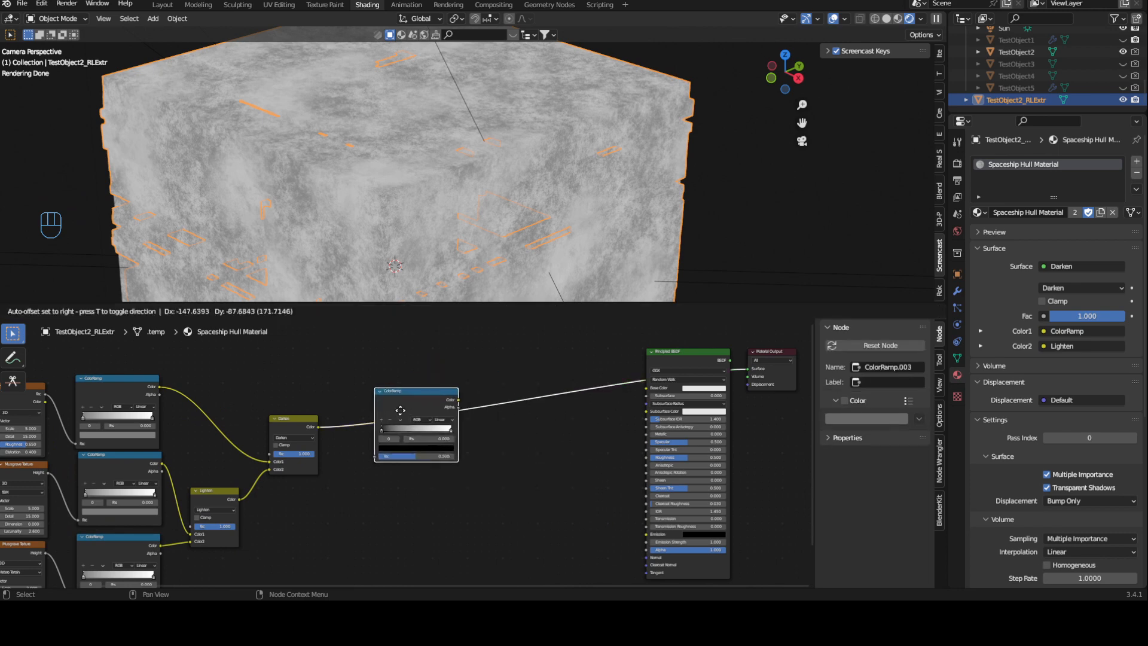
pyautogui.click(423, 393)
# Lighten the black stop of the new ColorRamp to a dark grey
pyautogui.scroll(4, 423, 394)
pyautogui.scroll(2, 329, 388)
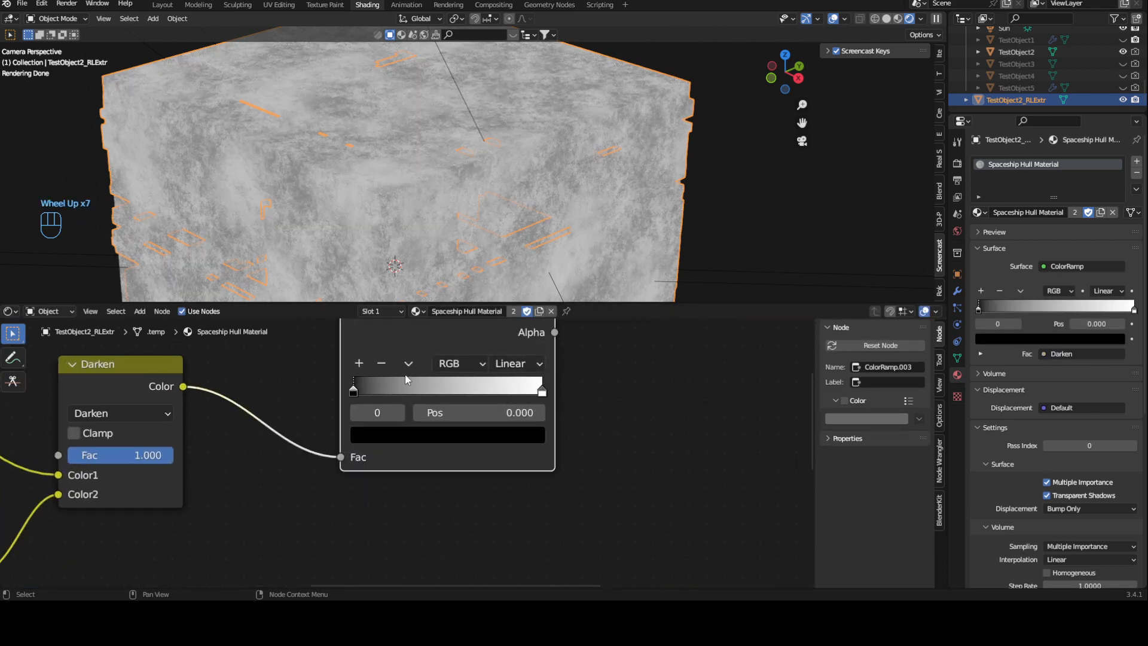
pyautogui.keyDown('shift'); pyautogui.moveTo(335, 392); pyautogui.dragTo(392, 428, button='middle'); pyautogui.keyUp('shift')
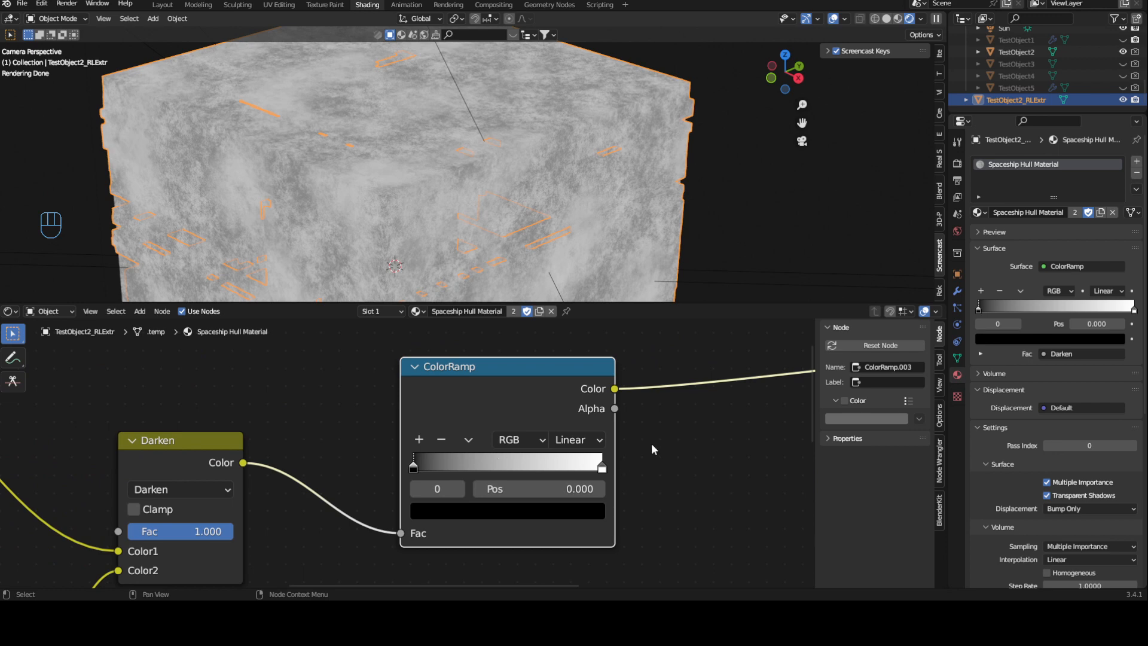
pyautogui.moveTo(654, 450); pyautogui.dragTo(560, 448, button='middle')
pyautogui.click(367, 510)
pyautogui.click(367, 510)
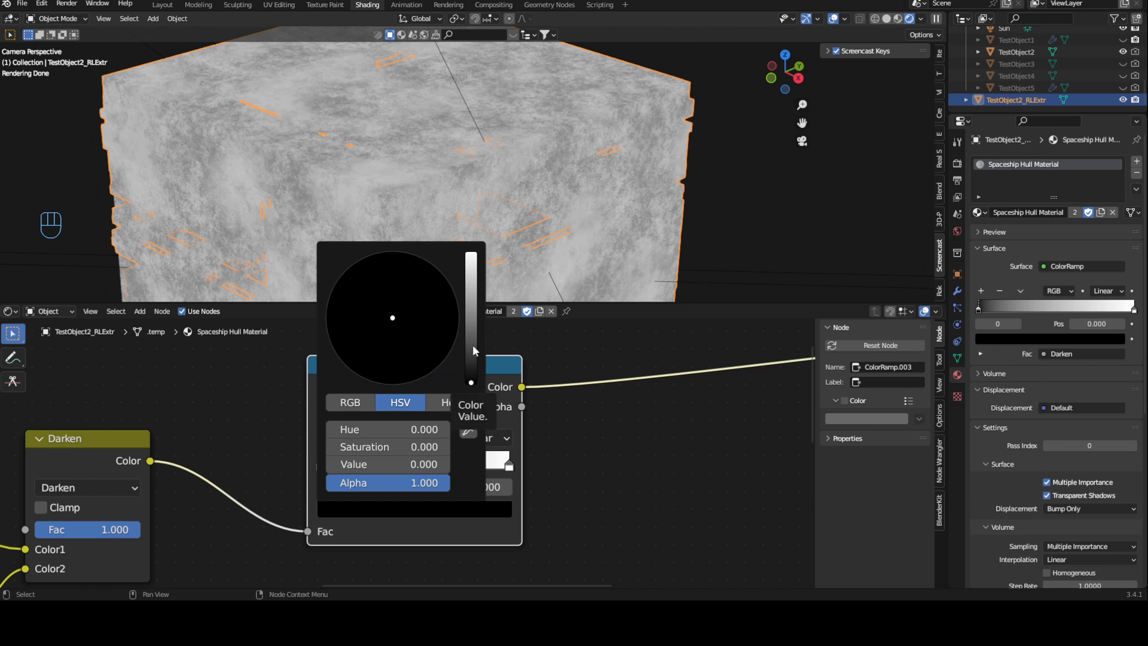
pyautogui.moveTo(472, 344); pyautogui.dragTo(467, 355)
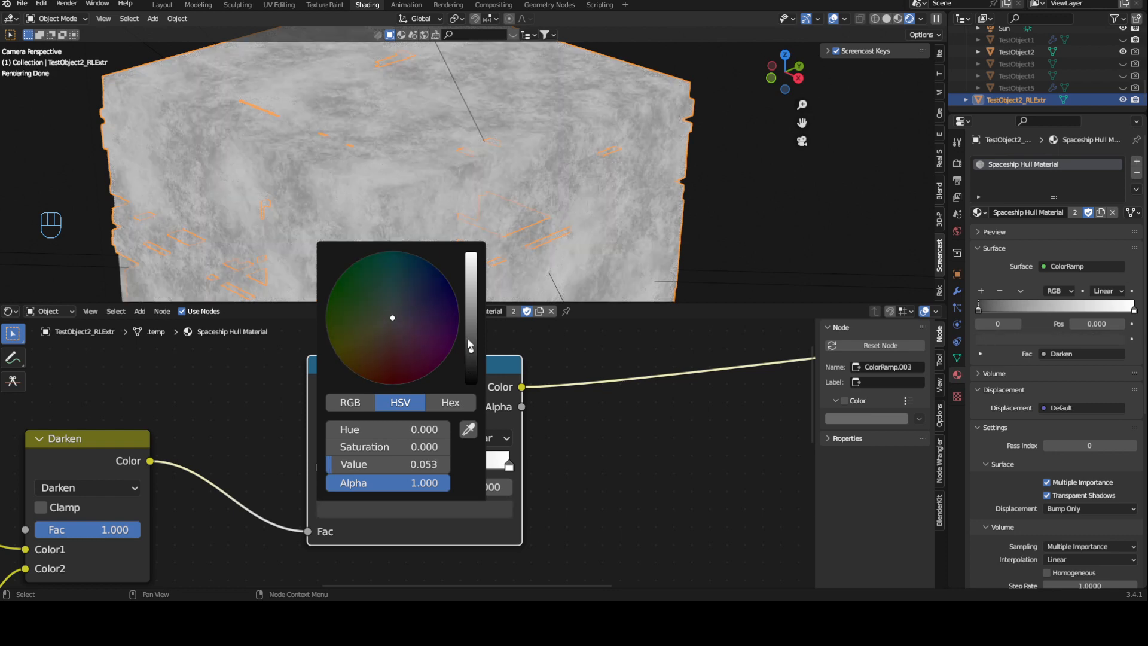
pyautogui.moveTo(471, 350); pyautogui.dragTo(472, 347)
# Change the white stop of the new ColorRamp to a dark, slightly bluish grey
pyautogui.click(508, 467)
pyautogui.click(469, 506)
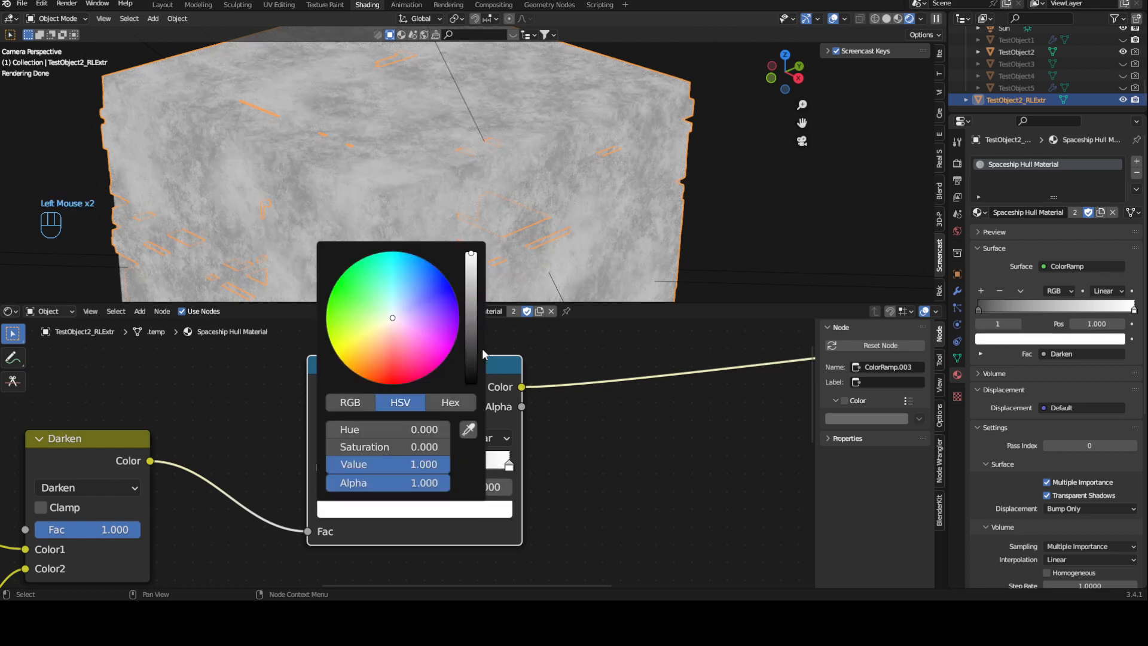
pyautogui.click(471, 331)
pyautogui.moveTo(413, 306); pyautogui.dragTo(400, 307)
pyautogui.moveTo(469, 338); pyautogui.dragTo(469, 341)
pyautogui.scroll(-1, 644, 465)
pyautogui.scroll(-1, 644, 470)
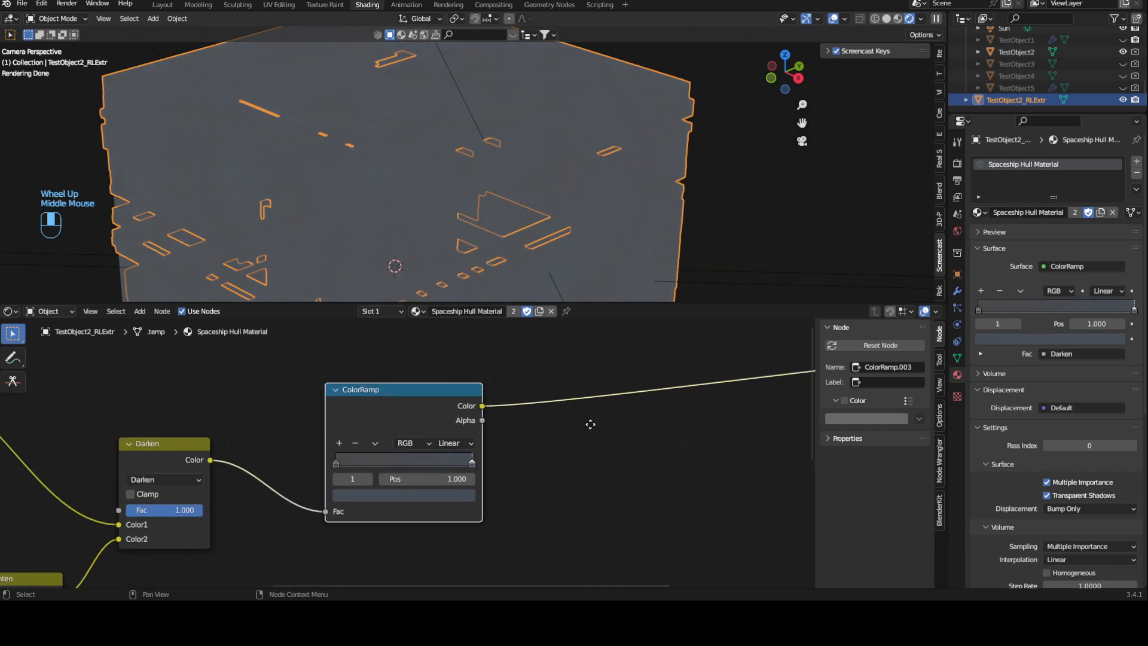
# Connect the new ColorRamp's Color to the Principled BSDF's Base Color and send the BSDF to the Material Output's Surface
pyautogui.moveTo(590, 418); pyautogui.dragTo(418, 464, button='middle')
pyautogui.moveTo(310, 453); pyautogui.dragTo(650, 434)
pyautogui.moveTo(748, 384); pyautogui.dragTo(490, 401, button='middle')
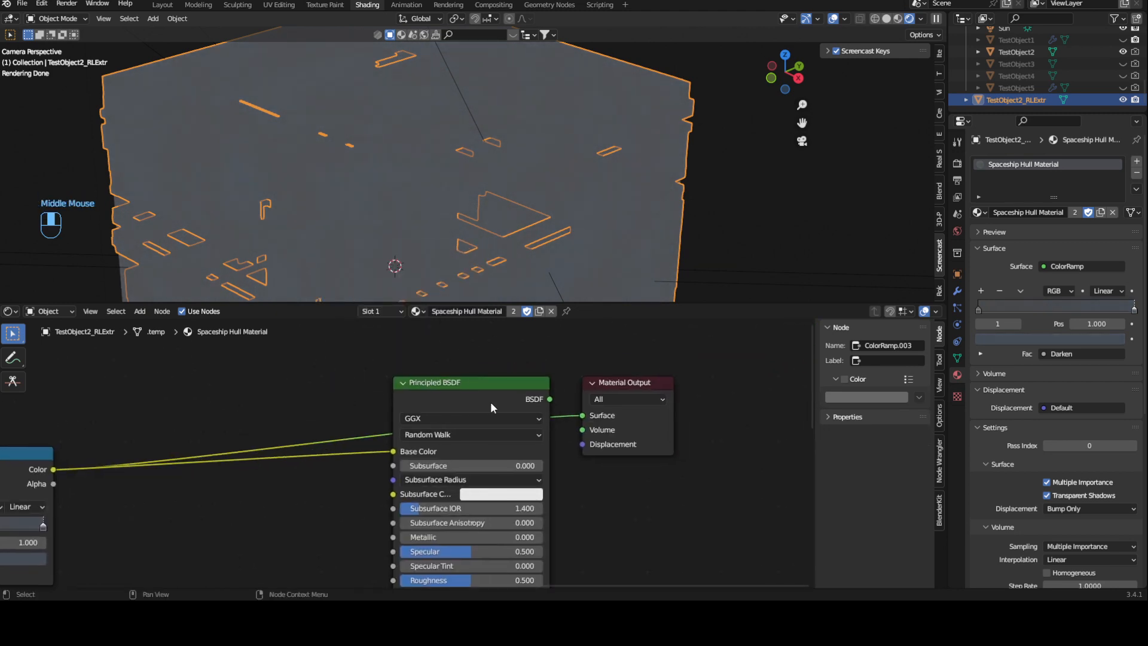
pyautogui.click(490, 395)
pyautogui.keyDown('ctrl'); pyautogui.keyDown('shift'); pyautogui.click(491, 395); pyautogui.keyUp('shift'); pyautogui.keyUp('ctrl')
pyautogui.scroll(3, 571, 181)
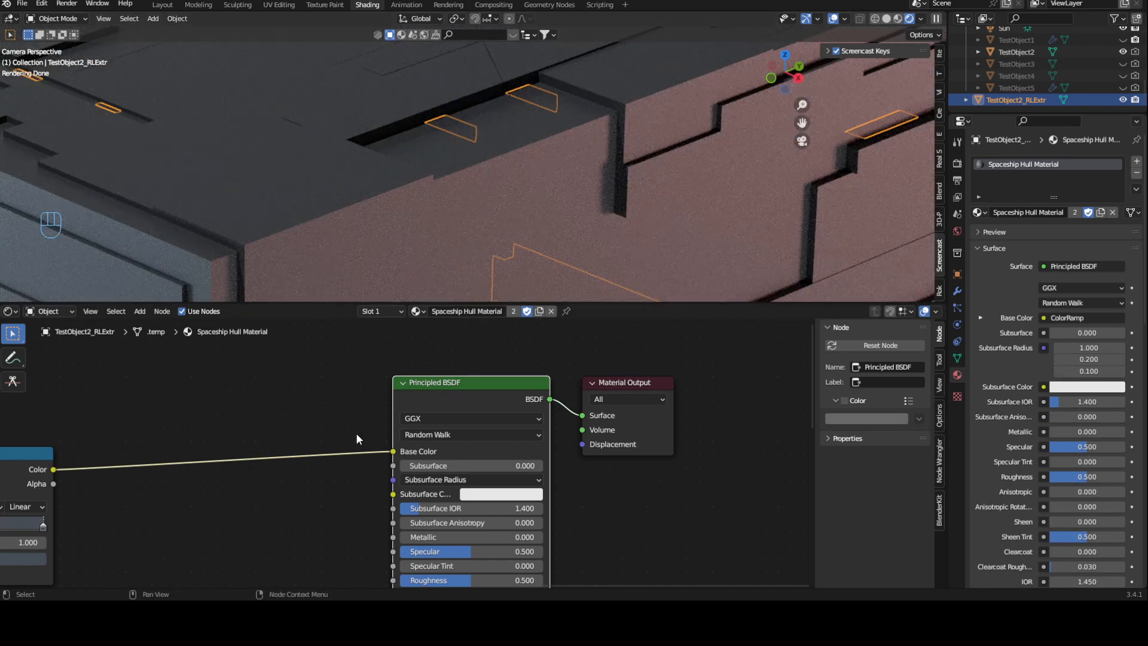
# Switch the viewport to Material Preview shading and examine the hull material on the cube up close
pyautogui.scroll(-3, 353, 157)
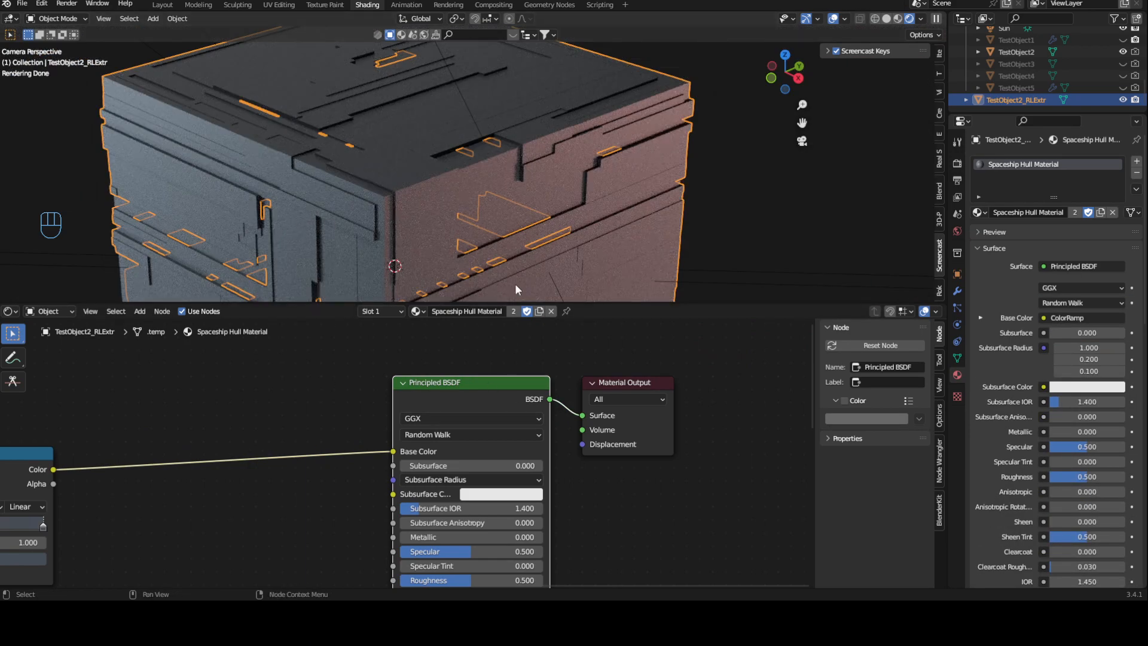
pyautogui.press('z')
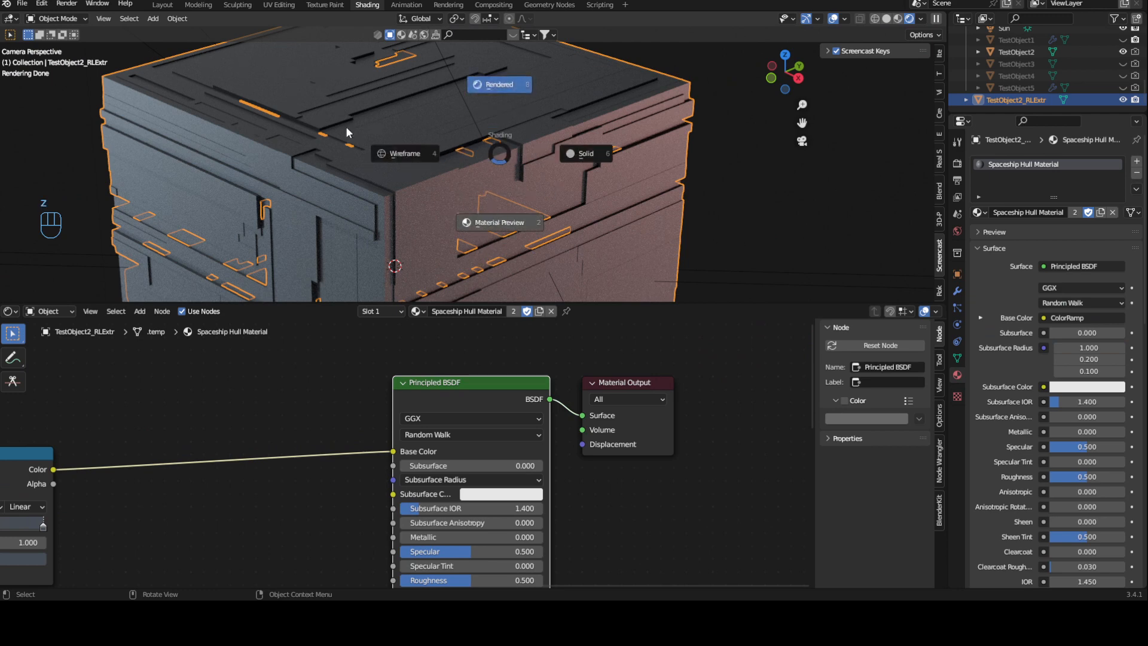
pyautogui.press('2')
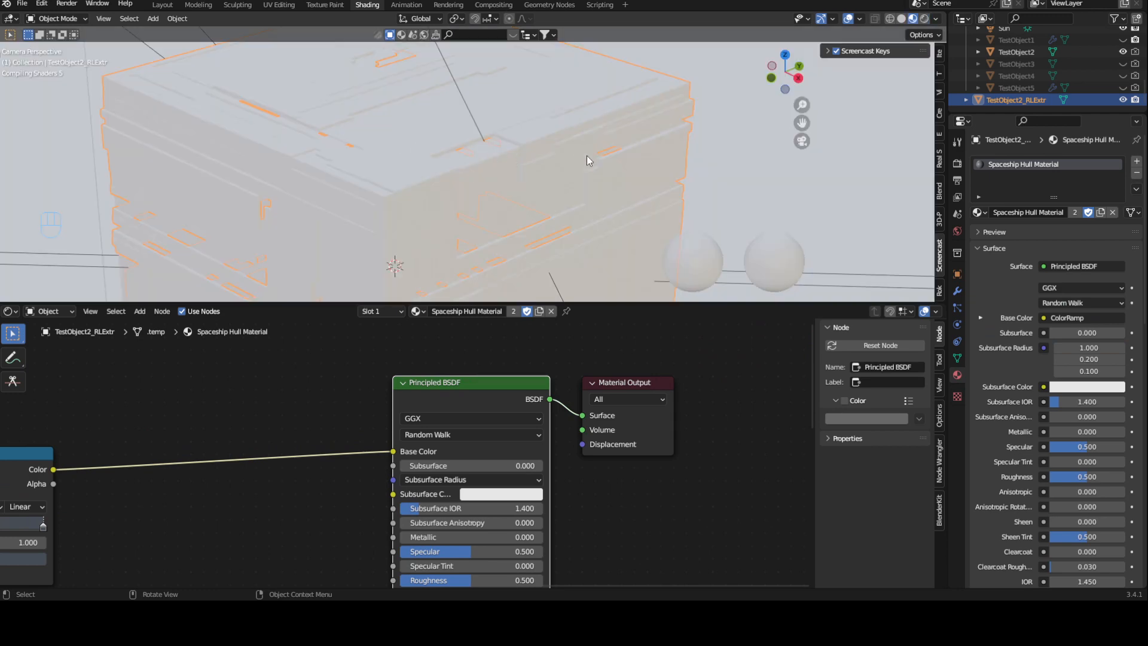
pyautogui.scroll(-6, 671, 161)
pyautogui.moveTo(546, 184); pyautogui.dragTo(422, 217, button='middle')
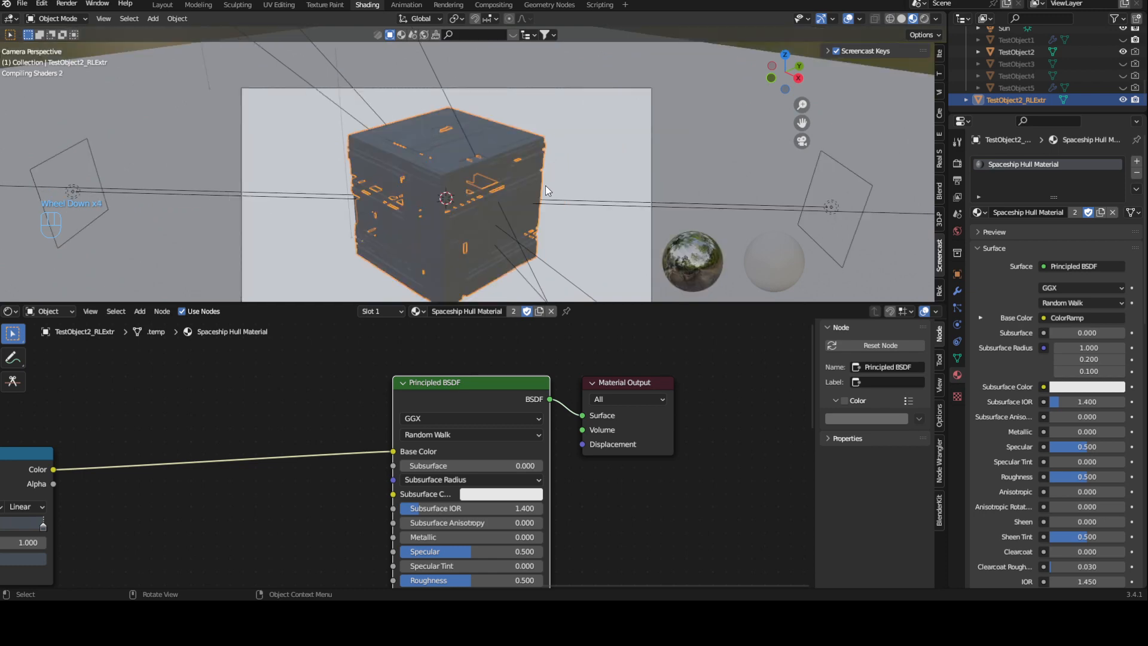
pyautogui.scroll(4, 494, 178)
pyautogui.scroll(2, 437, 160)
pyautogui.scroll(-1, 437, 159)
pyautogui.scroll(4, 430, 215)
# Lighten the bluish-grey white stop of the ColorRamp feeding the Base Color
pyautogui.moveTo(180, 467); pyautogui.dragTo(287, 432, button='middle')
pyautogui.click(140, 523)
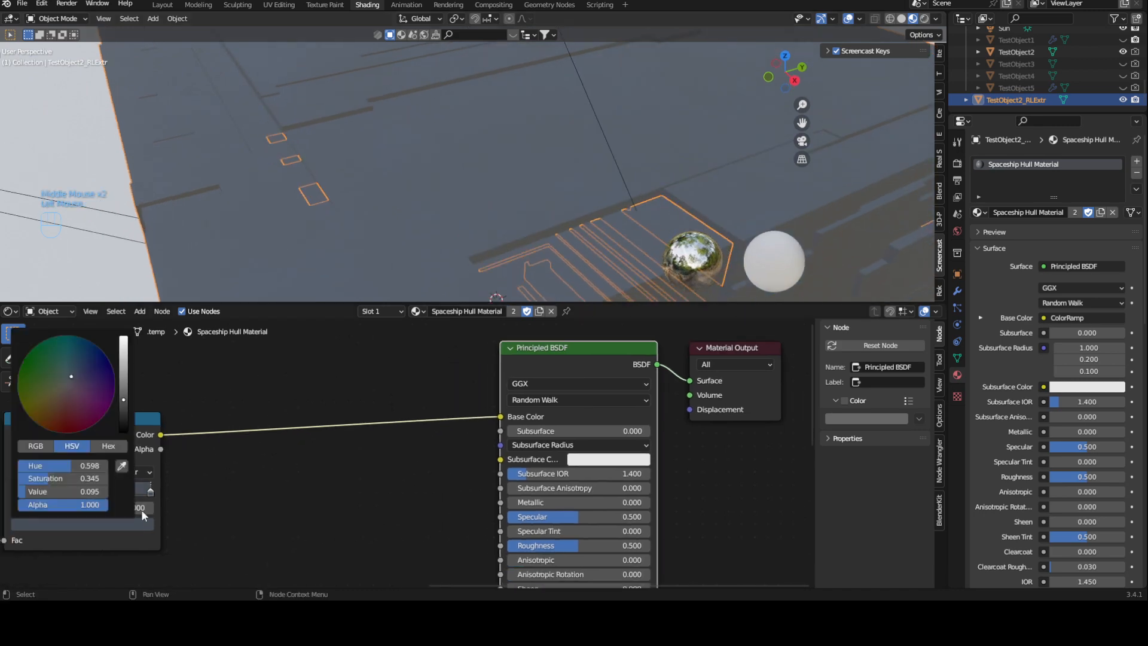
pyautogui.click(102, 527)
pyautogui.moveTo(119, 410)
pyautogui.mouseDown()
pyautogui.moveTo(124, 369)
pyautogui.moveTo(123, 391)
pyautogui.mouseUp()
# Return the viewport to Rendered shading and inspect the cube's side faces
pyautogui.moveTo(365, 174); pyautogui.dragTo(392, 189, button='middle')
pyautogui.press('z')
pyautogui.moveTo(572, 211); pyautogui.dragTo(597, 200, button='middle')
pyautogui.press('z')
pyautogui.click(618, 96)
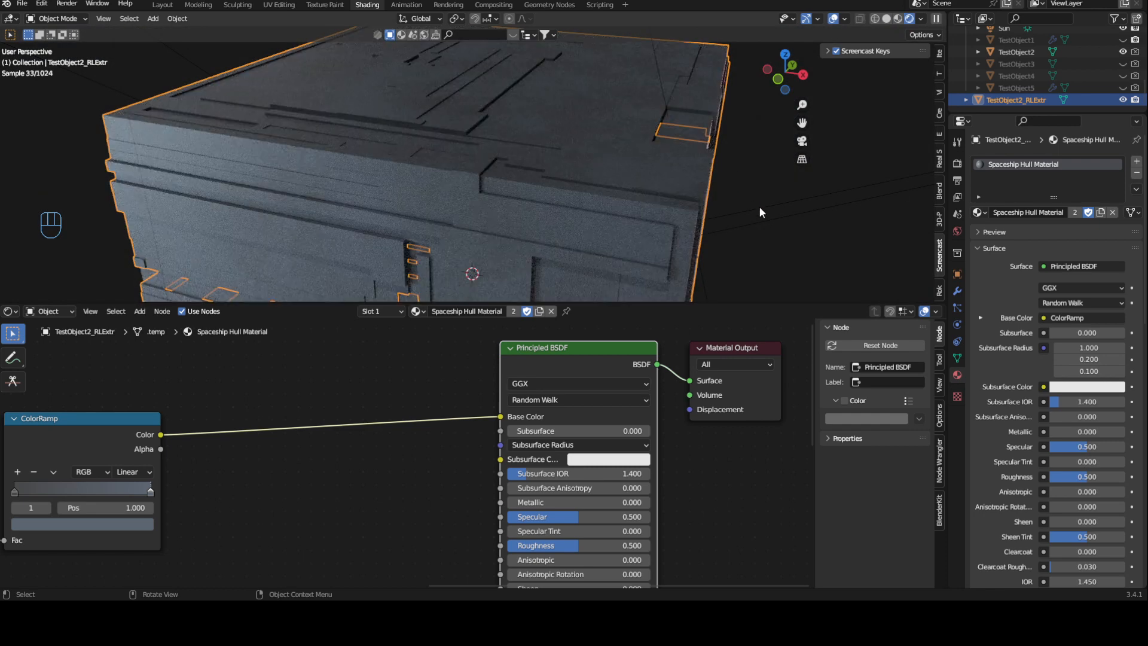
pyautogui.moveTo(723, 203); pyautogui.dragTo(363, 224, button='middle')
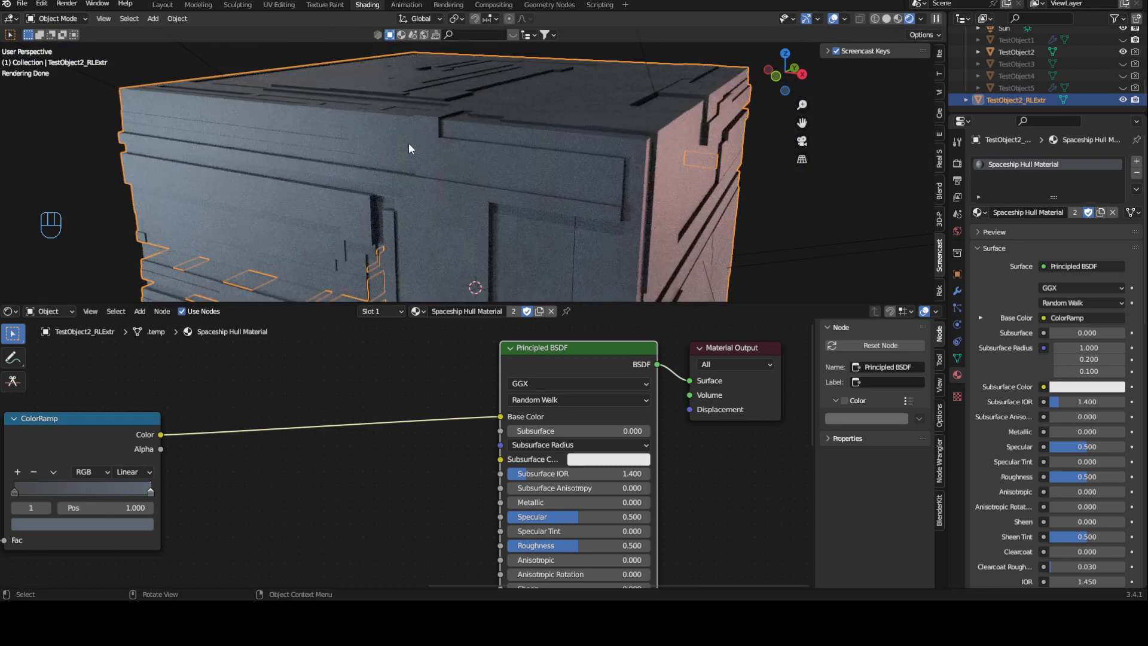
# Add a new Noise Texture node in the empty area above the existing node tree
pyautogui.scroll(-3, 322, 432)
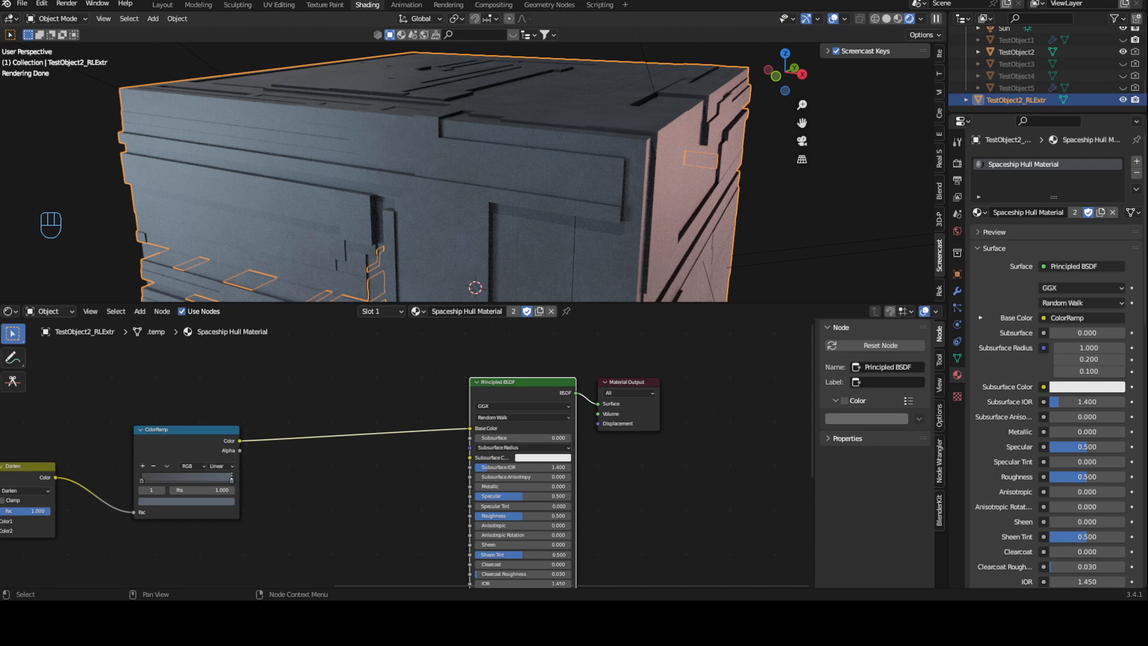
pyautogui.scroll(-3, 259, 406)
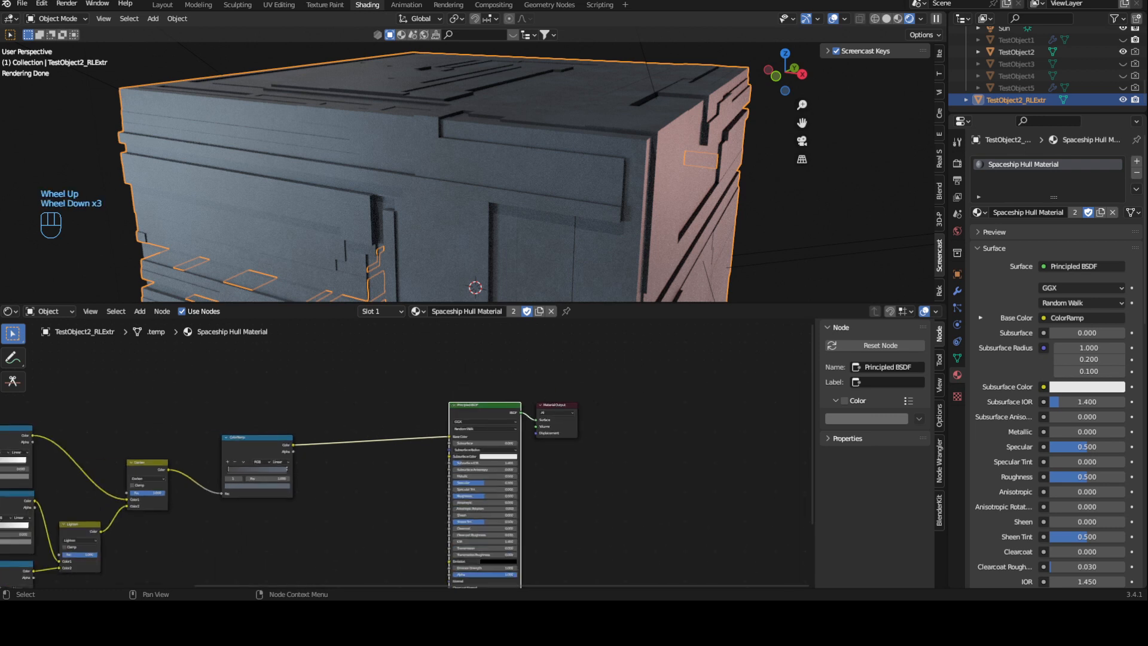
pyautogui.moveTo(259, 406); pyautogui.dragTo(456, 454, button='middle')
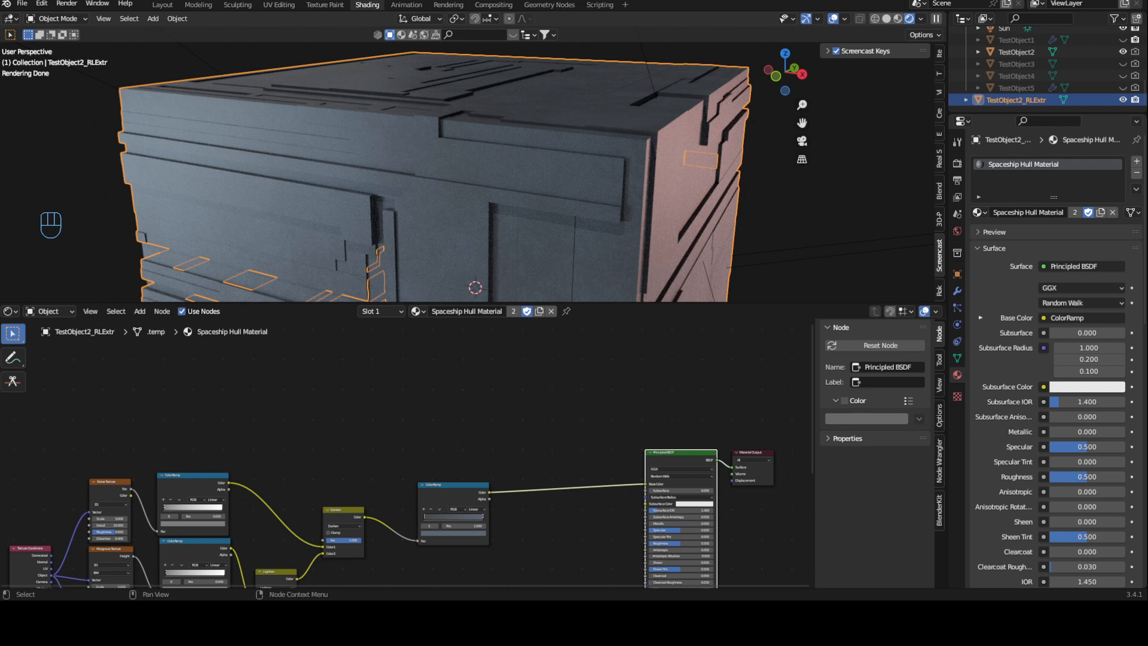
pyautogui.scroll(1, 302, 428)
pyautogui.moveTo(302, 428); pyautogui.dragTo(501, 442, button='middle')
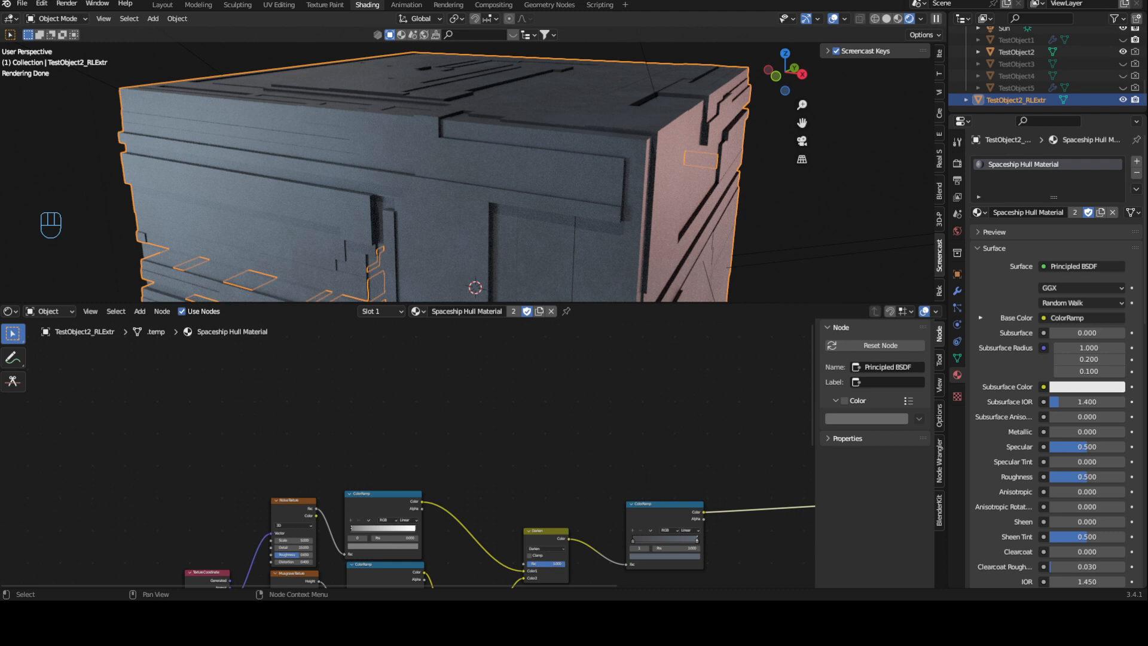
pyautogui.scroll(3, 399, 386)
pyautogui.moveTo(301, 368); pyautogui.dragTo(385, 417, button='middle')
pyautogui.click(385, 418)
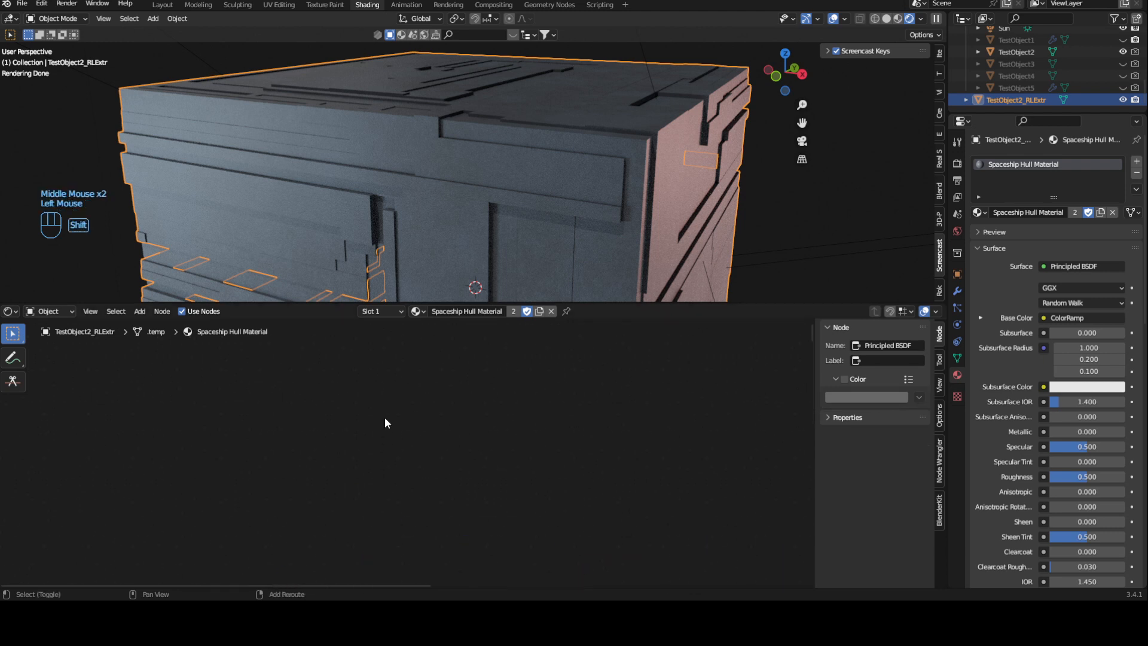
pyautogui.hotkey('shift', 'a')
pyautogui.click(385, 417)
pyautogui.write('noise')
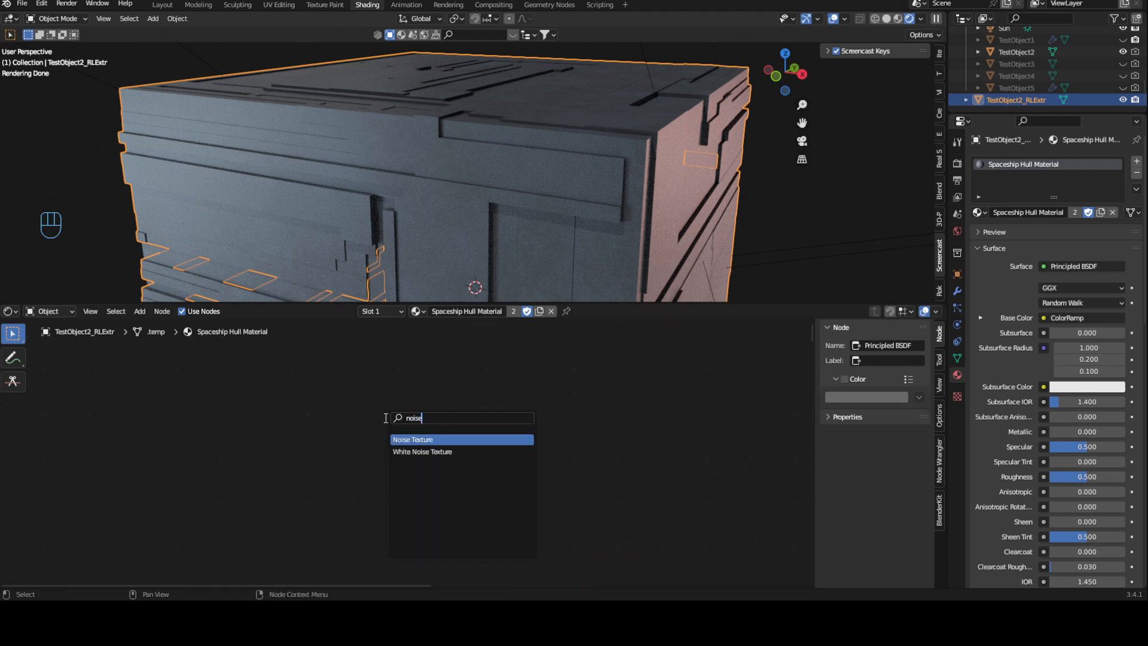
pyautogui.click(424, 440)
pyautogui.click(436, 438)
# Return the viewport to the camera view and frame the cube
pyautogui.scroll(-3, 585, 220)
pyautogui.moveTo(569, 202)
pyautogui.mouseDown(button='middle')
pyautogui.moveTo(550, 206)
pyautogui.moveTo(577, 195)
pyautogui.moveTo(567, 209)
pyautogui.mouseUp(button='middle')
pyautogui.press('KP_0')
pyautogui.scroll(-1, 477, 176)
pyautogui.scroll(1, 478, 173)
pyautogui.scroll(1, 440, 171)
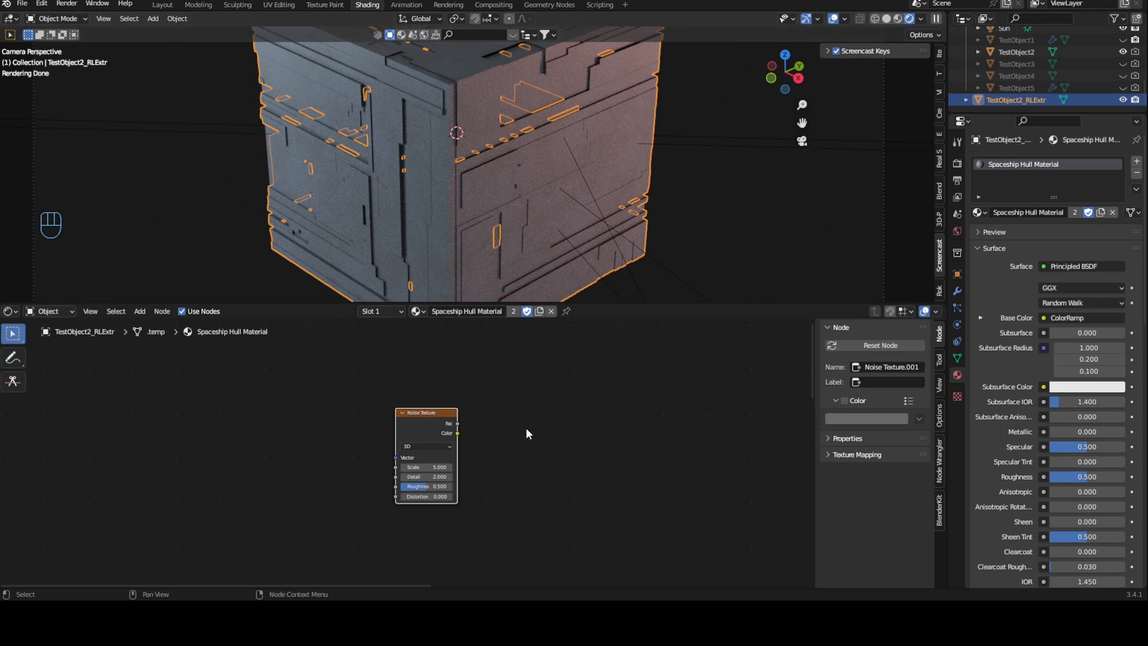
# Give the new Noise Texture a Texture Coordinate node without Mapping and connect its Object output to the noise Vector
pyautogui.click(439, 413)
pyautogui.hotkey('ctrl', 't')
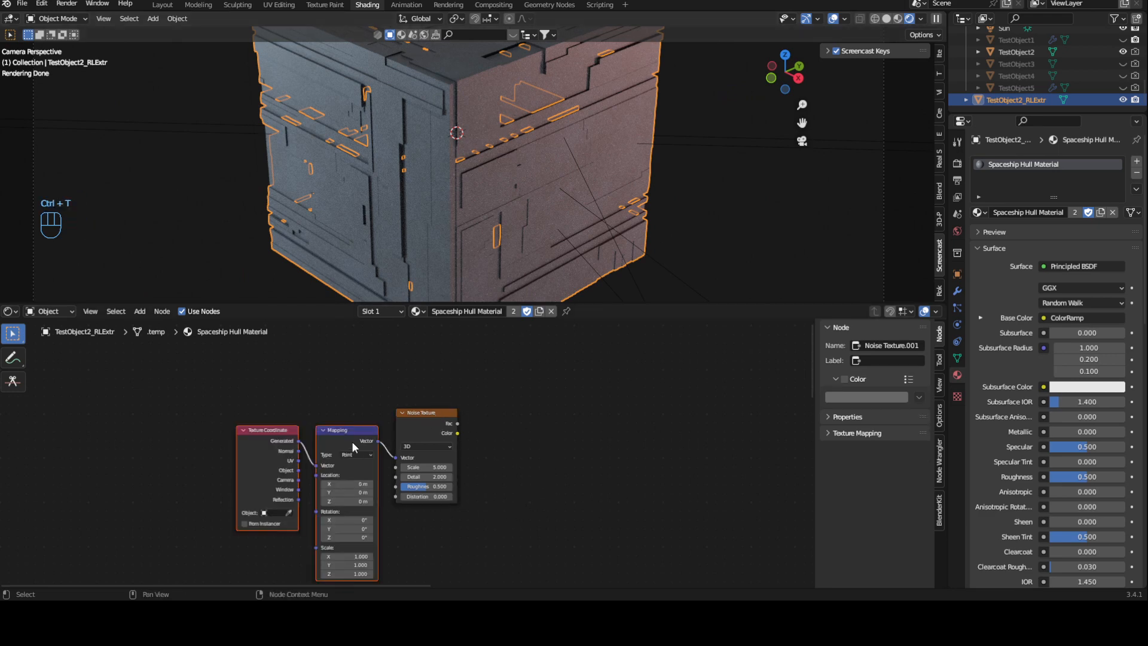
pyautogui.click(352, 443)
pyautogui.press('Delete')
pyautogui.click(293, 429)
pyautogui.moveTo(295, 470); pyautogui.dragTo(396, 458)
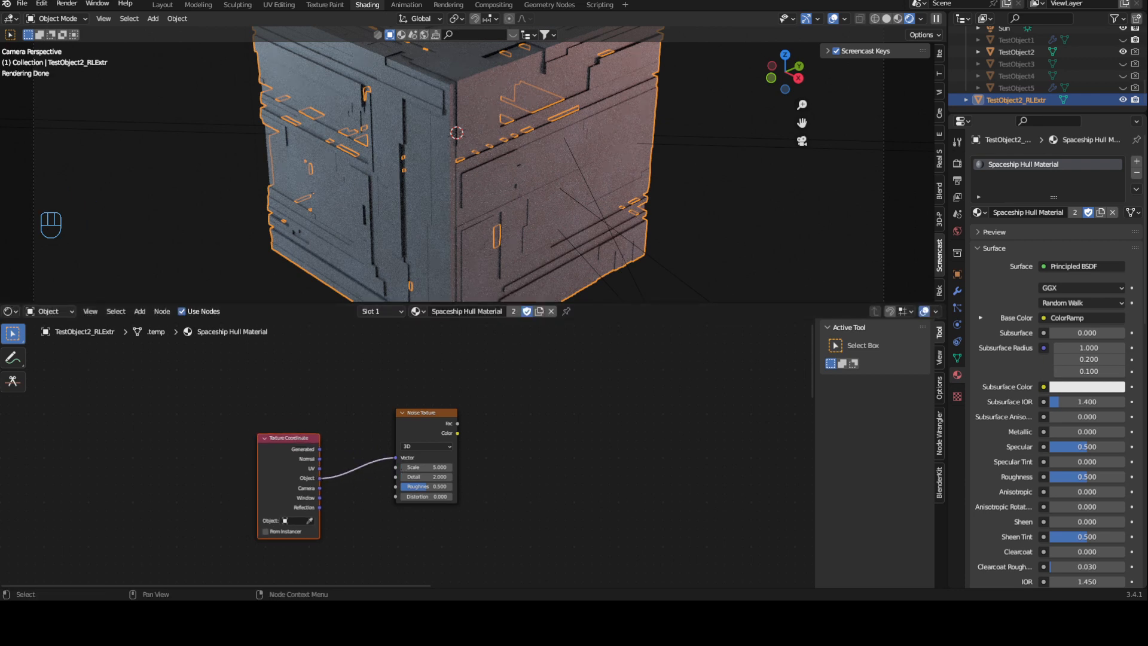
# Duplicate the Noise Texture below the original and connect the Texture Coordinate's Object output to the copy's Vector
pyautogui.scroll(2, 406, 453)
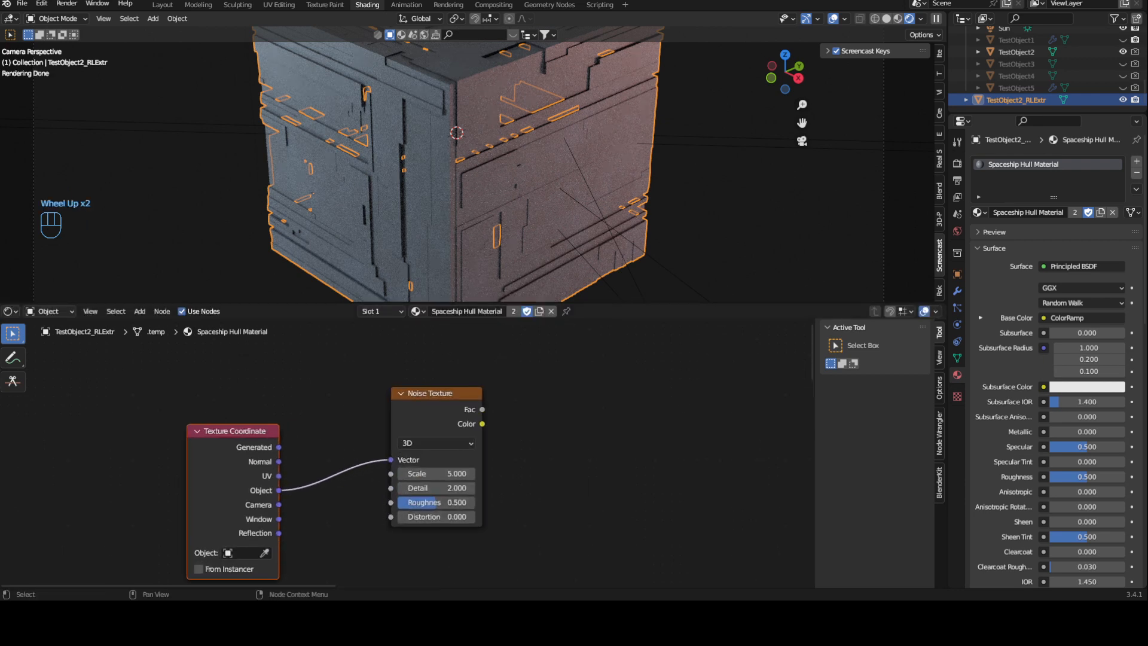
pyautogui.moveTo(437, 392); pyautogui.dragTo(413, 373)
pyautogui.hotkey('shift', 'd')
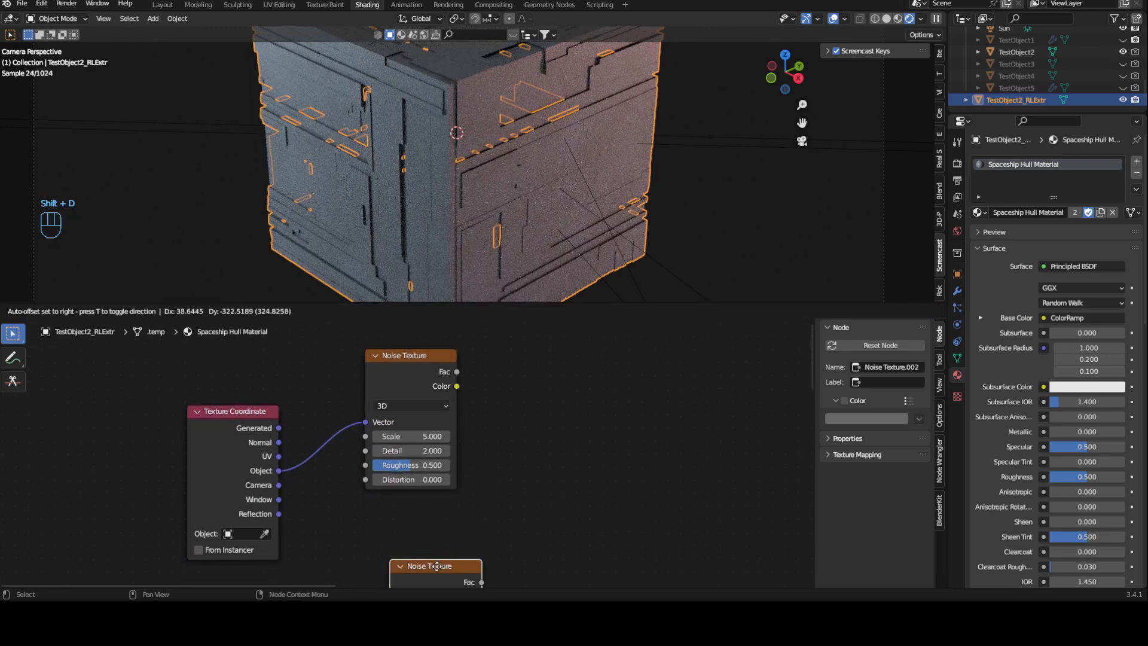
pyautogui.click(413, 502)
pyautogui.moveTo(510, 483); pyautogui.dragTo(506, 419, button='middle')
pyautogui.moveTo(276, 408); pyautogui.dragTo(361, 505)
# Add a Musgrave Texture below the second Noise Texture and connect the Object coordinates to its Vector
pyautogui.moveTo(135, 548); pyautogui.dragTo(140, 514, button='middle')
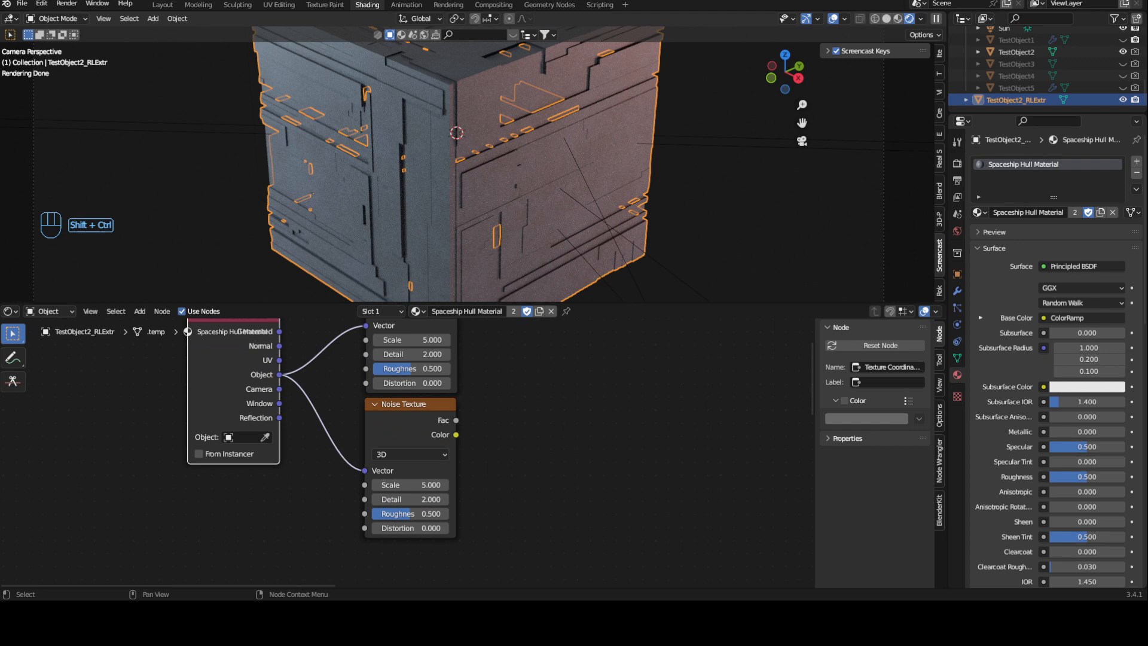
pyautogui.moveTo(599, 508); pyautogui.dragTo(597, 448, button='middle')
pyautogui.moveTo(314, 419); pyautogui.dragTo(314, 436, button='middle')
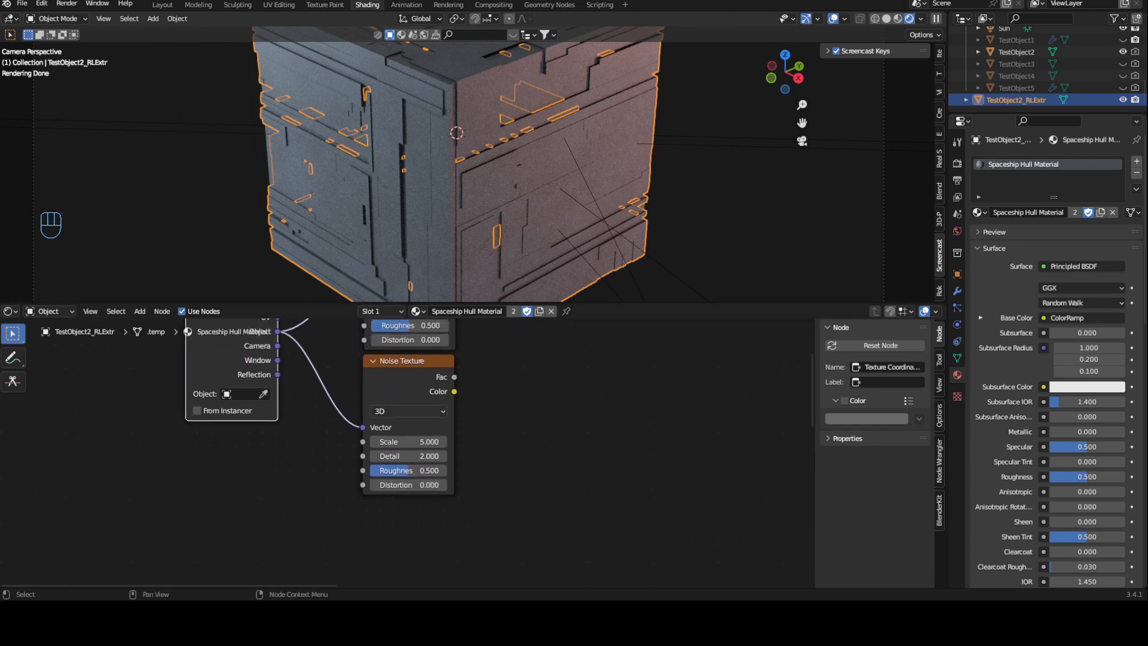
pyautogui.hotkey('shift', 'a')
pyautogui.write('mus')
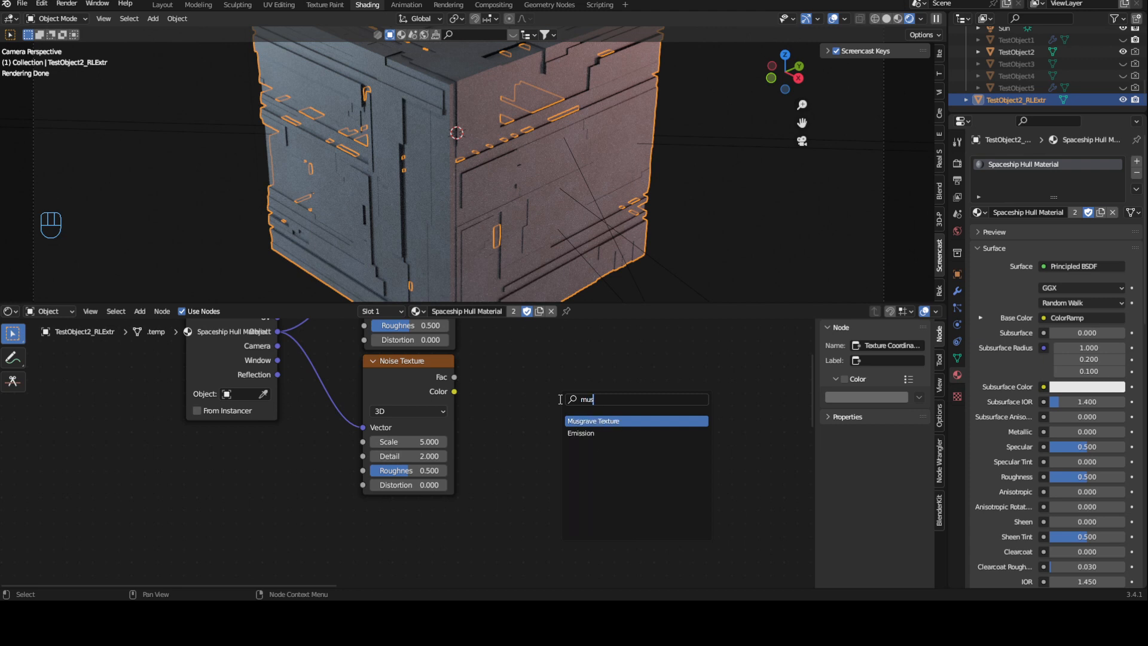
pyautogui.click(610, 425)
pyautogui.click(426, 537)
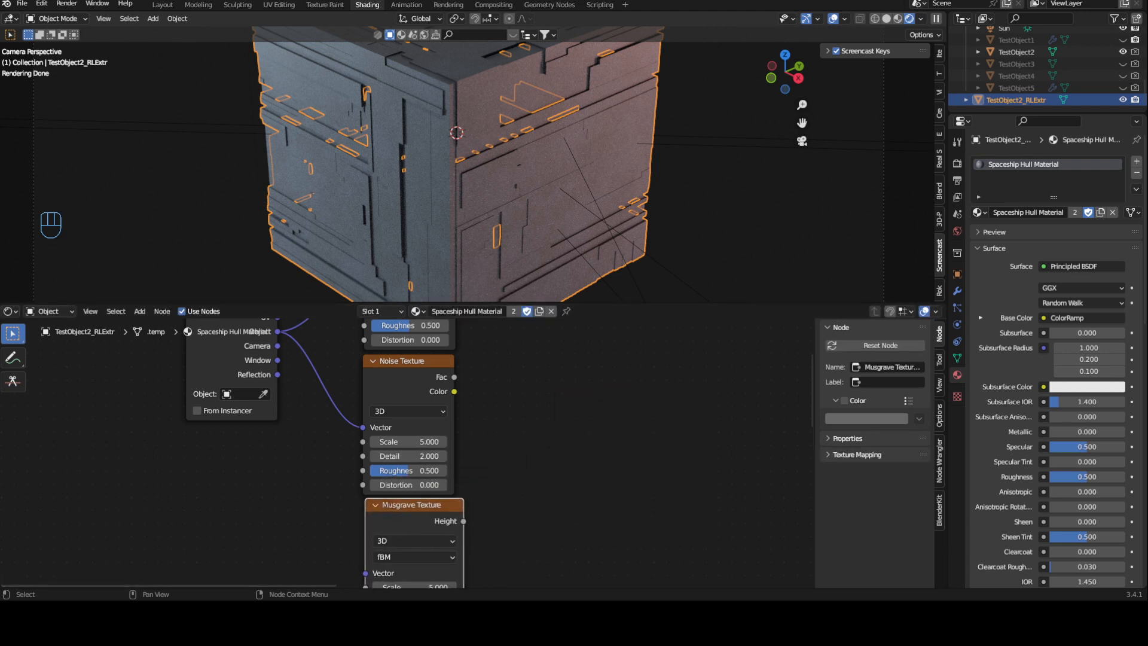
pyautogui.moveTo(274, 425); pyautogui.dragTo(306, 416, button='middle')
pyautogui.moveTo(309, 321); pyautogui.dragTo(397, 516)
# Add a Voronoi Texture beside the second Noise Texture and connect that noise's Fac to the Voronoi Vector
pyautogui.moveTo(526, 415)
pyautogui.mouseDown(button='middle')
pyautogui.moveTo(507, 525)
pyautogui.moveTo(521, 431)
pyautogui.moveTo(511, 423)
pyautogui.mouseUp(button='middle')
pyautogui.moveTo(390, 380); pyautogui.dragTo(383, 374, button='middle')
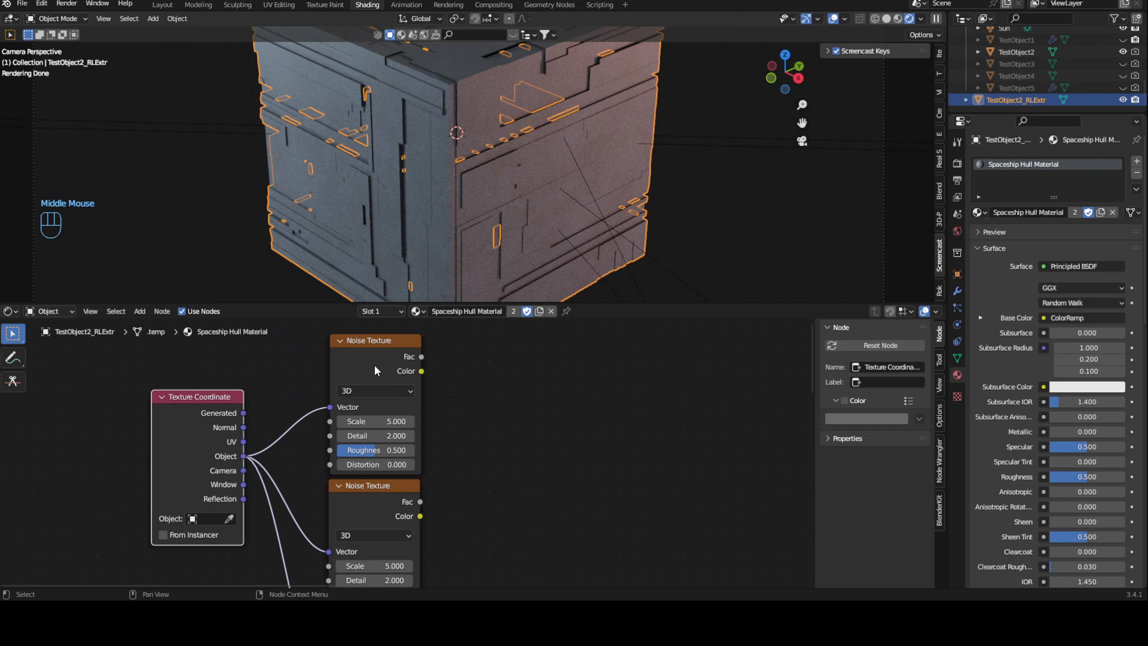
pyautogui.click(586, 467)
pyautogui.hotkey('shift', 'a')
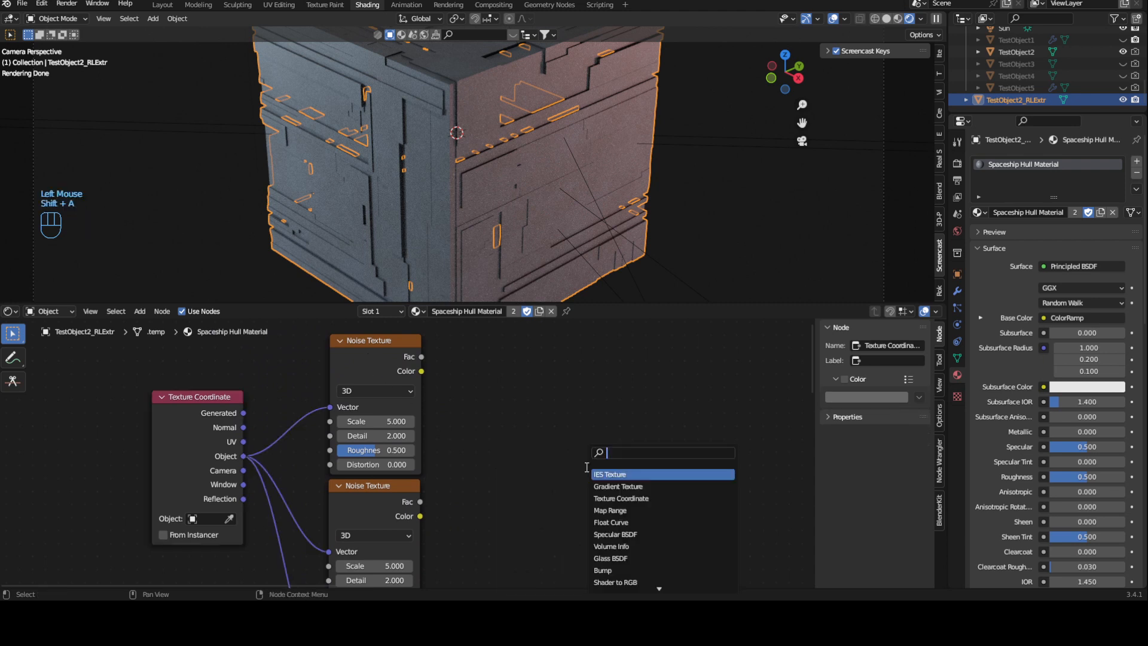
pyautogui.write('vor')
pyautogui.press('Return')
pyautogui.click(496, 475)
pyautogui.moveTo(496, 475); pyautogui.dragTo(481, 416, button='middle')
pyautogui.moveTo(409, 437); pyautogui.dragTo(455, 524)
pyautogui.moveTo(405, 443); pyautogui.dragTo(475, 540)
pyautogui.click(524, 434)
# Preview the first Noise Texture on the cube and insert a ColorRamp on its Fac output link
pyautogui.moveTo(577, 370); pyautogui.dragTo(551, 472, button='middle')
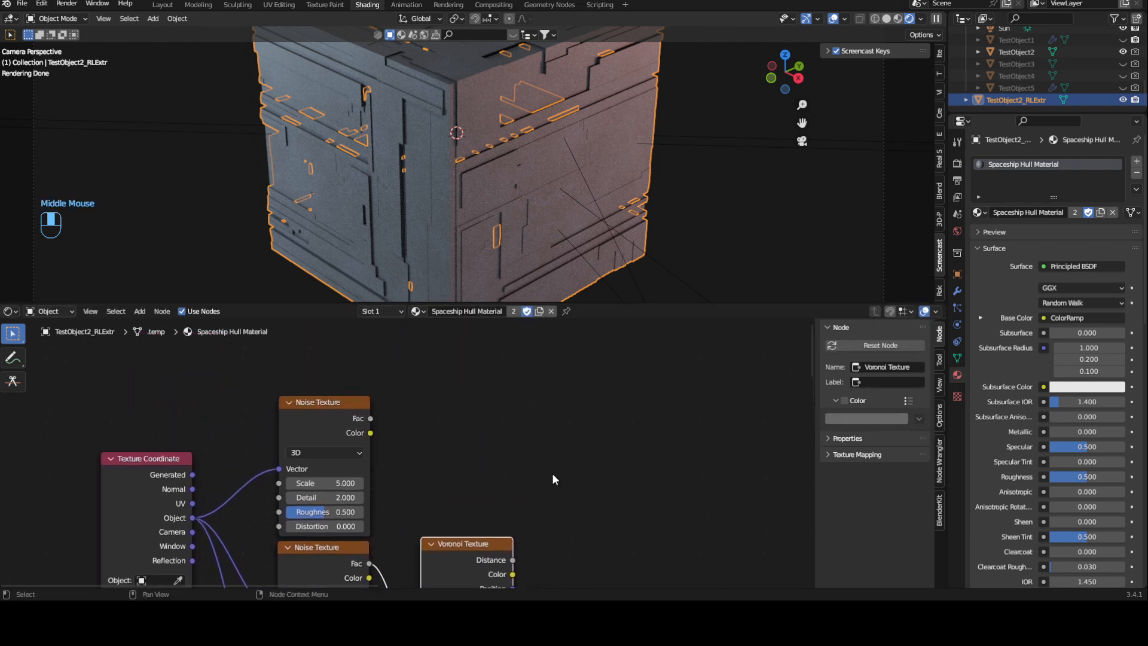
pyautogui.scroll(-1, 554, 439)
pyautogui.scroll(2, 554, 439)
pyautogui.keyDown('ctrl'); pyautogui.keyDown('shift'); pyautogui.click(329, 402); pyautogui.keyUp('shift'); pyautogui.keyUp('ctrl')
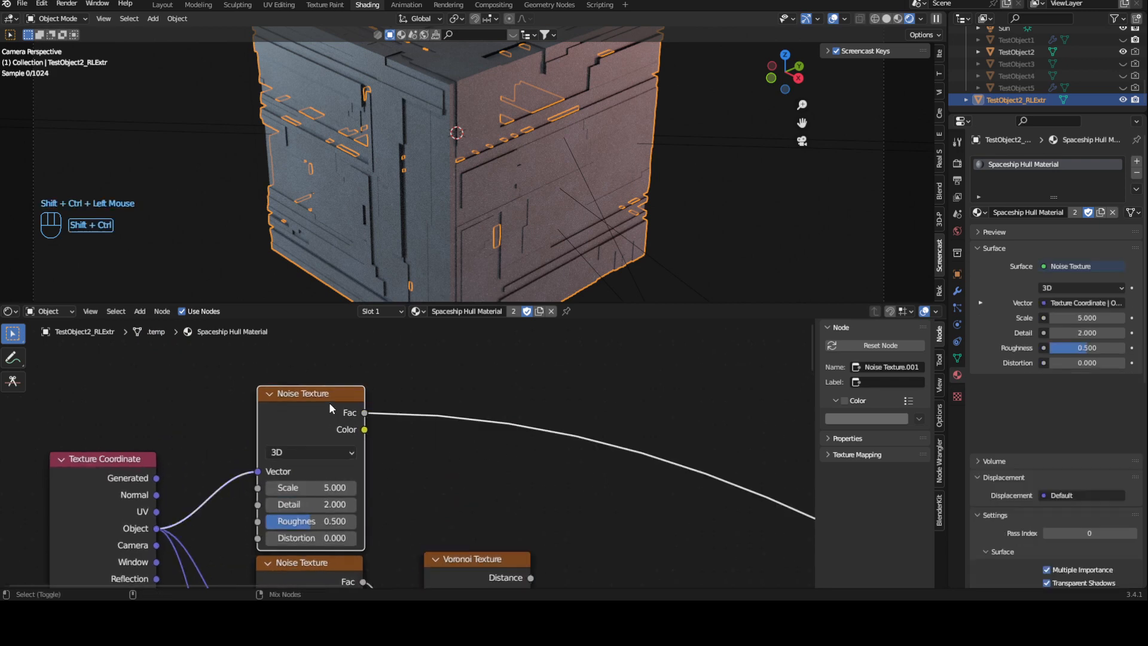
pyautogui.click(572, 360)
pyautogui.hotkey('shift', 'a')
pyautogui.write('col')
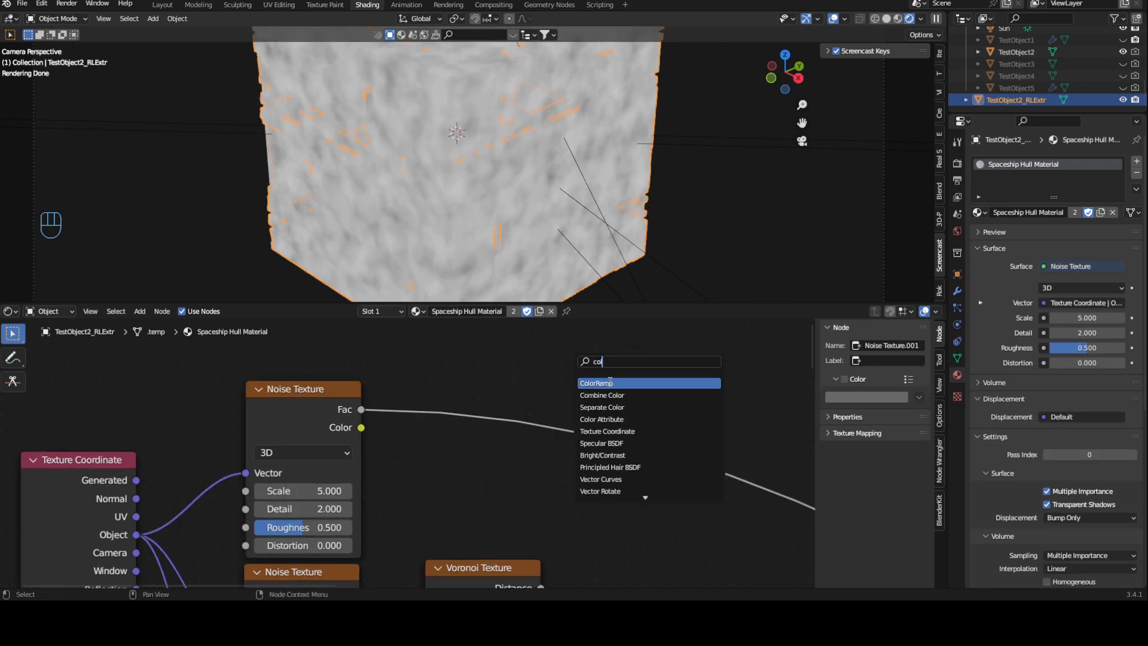
pyautogui.click(610, 383)
pyautogui.click(499, 410)
# Increase the noise contrast by moving the ColorRamp's black stop inward and its white stop to 0.609
pyautogui.scroll(-1, 503, 417)
pyautogui.keyDown('shift'); pyautogui.moveTo(507, 422); pyautogui.dragTo(469, 401, button='middle'); pyautogui.keyUp('shift')
pyautogui.moveTo(437, 453); pyautogui.dragTo(513, 449)
pyautogui.moveTo(619, 452); pyautogui.dragTo(548, 450)
# Set the first Noise Texture's Scale to 10 and Detail to 15
pyautogui.moveTo(365, 443); pyautogui.dragTo(435, 449, button='middle')
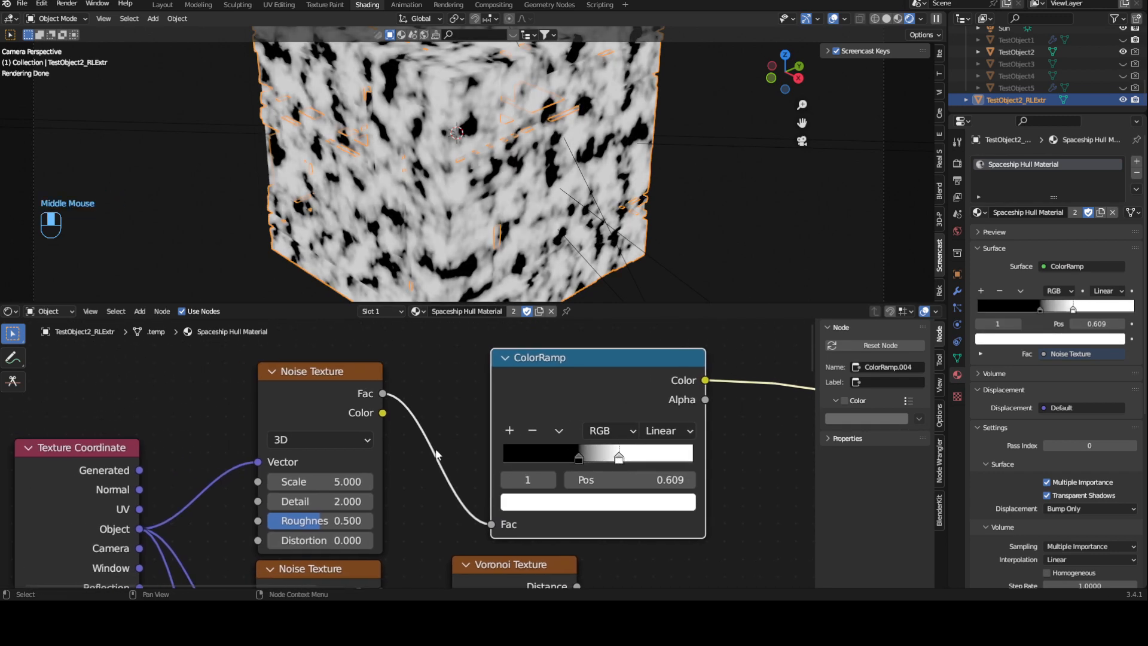
pyautogui.click(342, 481)
pyautogui.write('10')
pyautogui.press('Return')
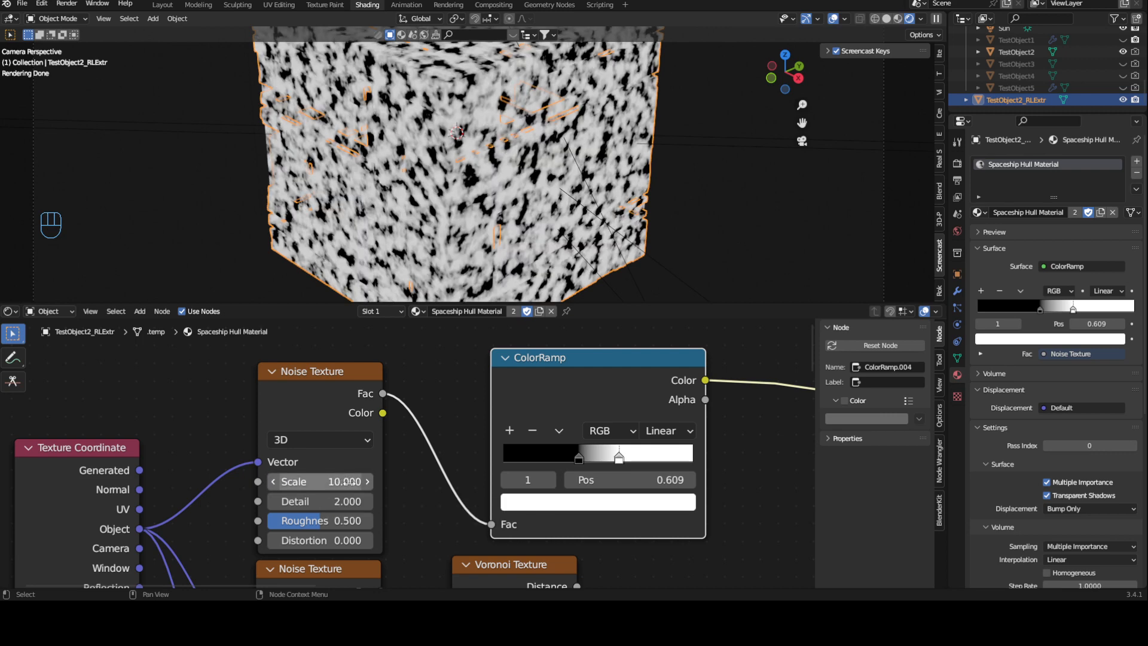
pyautogui.moveTo(327, 505); pyautogui.dragTo(425, 504)
# Set the first Noise Texture's Roughness to 0.62 and Distortion to 0.2
pyautogui.click(322, 522)
pyautogui.write('0.5')
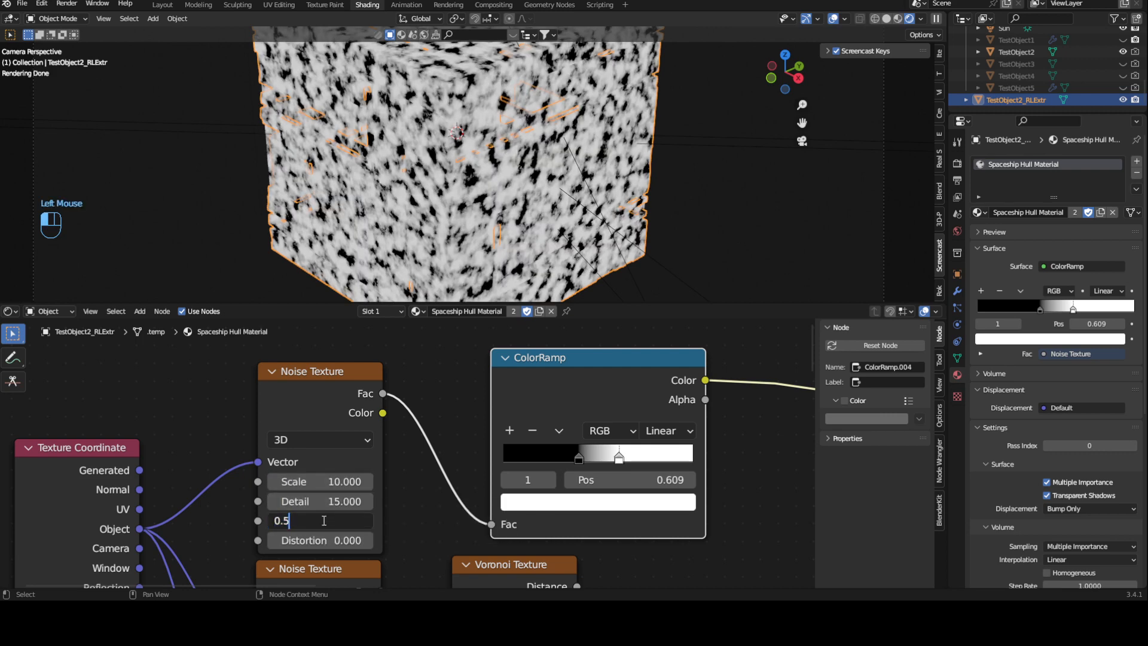
pyautogui.press('BackSpace')
pyautogui.write('62')
pyautogui.press('Return')
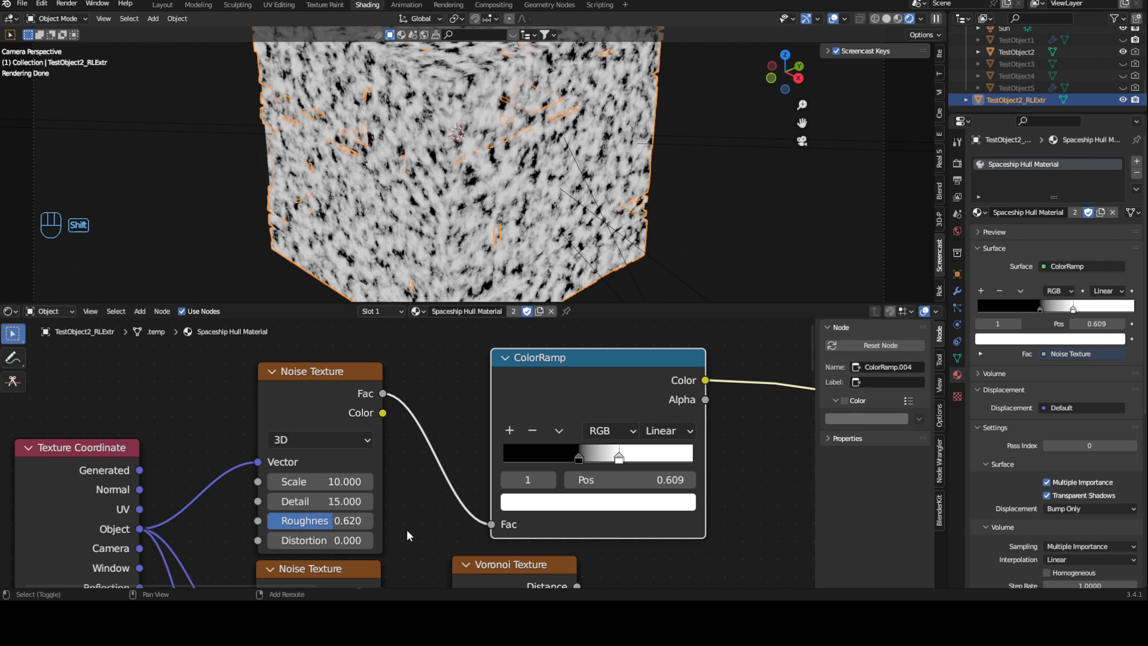
pyautogui.keyDown('shift'); pyautogui.moveTo(326, 524); pyautogui.dragTo(375, 475, button='middle'); pyautogui.keyUp('shift')
pyautogui.click(371, 491)
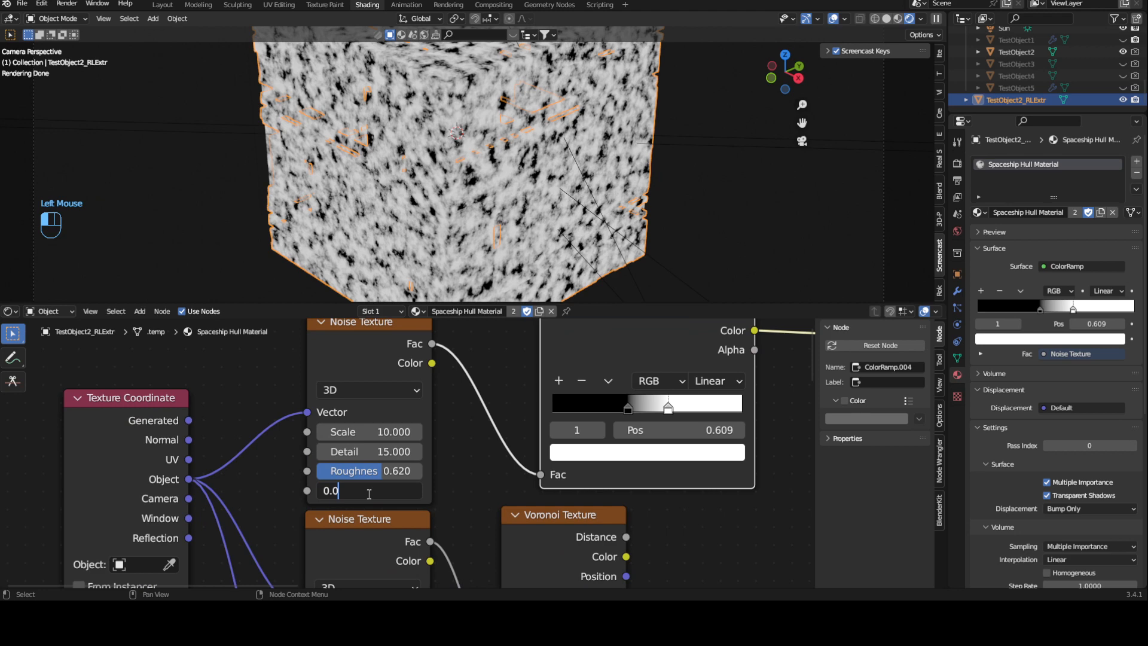
pyautogui.write('2')
pyautogui.press('Return')
# Preview the Voronoi Texture's Distance output and place a duplicate of the ColorRamp on its link
pyautogui.keyDown('shift'); pyautogui.moveTo(404, 491); pyautogui.dragTo(473, 401, button='middle'); pyautogui.keyUp('shift')
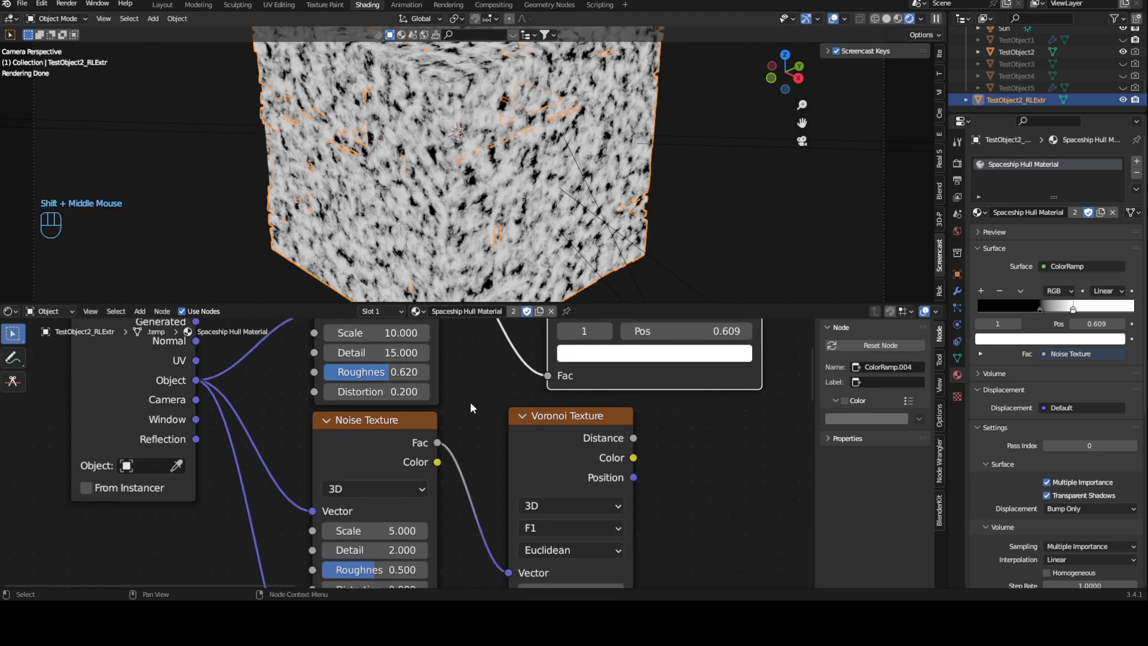
pyautogui.moveTo(446, 442); pyautogui.dragTo(416, 415, button='middle')
pyautogui.scroll(1, 468, 448)
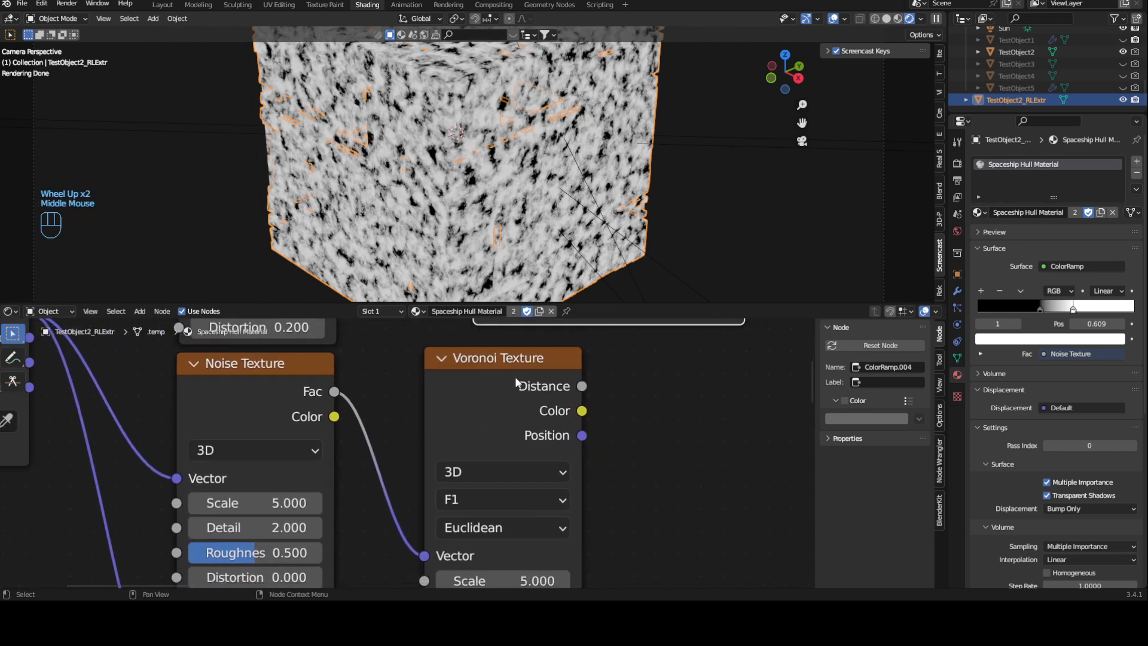
pyautogui.keyDown('ctrl'); pyautogui.keyDown('shift'); pyautogui.click(537, 386); pyautogui.keyUp('shift'); pyautogui.keyUp('ctrl')
pyautogui.scroll(-3, 644, 408)
pyautogui.moveTo(617, 435); pyautogui.dragTo(455, 466, button='middle')
pyautogui.click(425, 357)
pyautogui.hotkey('shift', 'd')
pyautogui.click(532, 516)
# Move the Voronoi ColorRamp's black stop to the dark end and its white stop to 0.050
pyautogui.scroll(2, 446, 458)
pyautogui.moveTo(489, 482); pyautogui.dragTo(415, 482)
pyautogui.moveTo(528, 482); pyautogui.dragTo(427, 485)
pyautogui.click(416, 482)
pyautogui.scroll(-2, 443, 397)
pyautogui.moveTo(327, 498); pyautogui.dragTo(382, 458, button='middle')
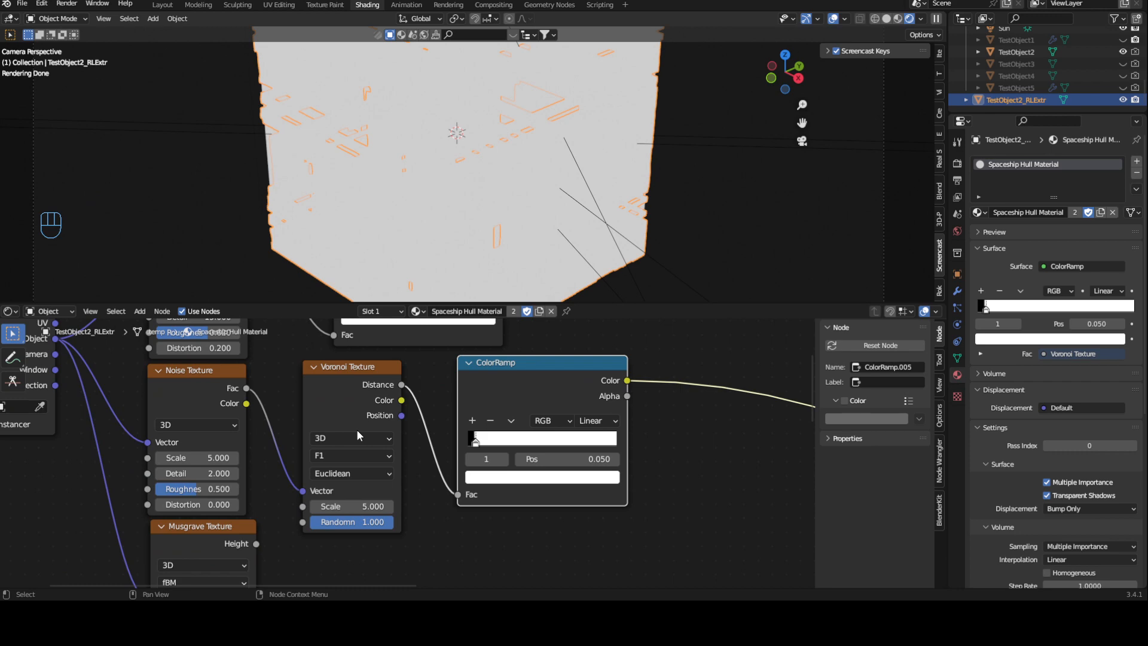
# Switch the Voronoi Texture's feature output to Distance to Edge
pyautogui.click(360, 456)
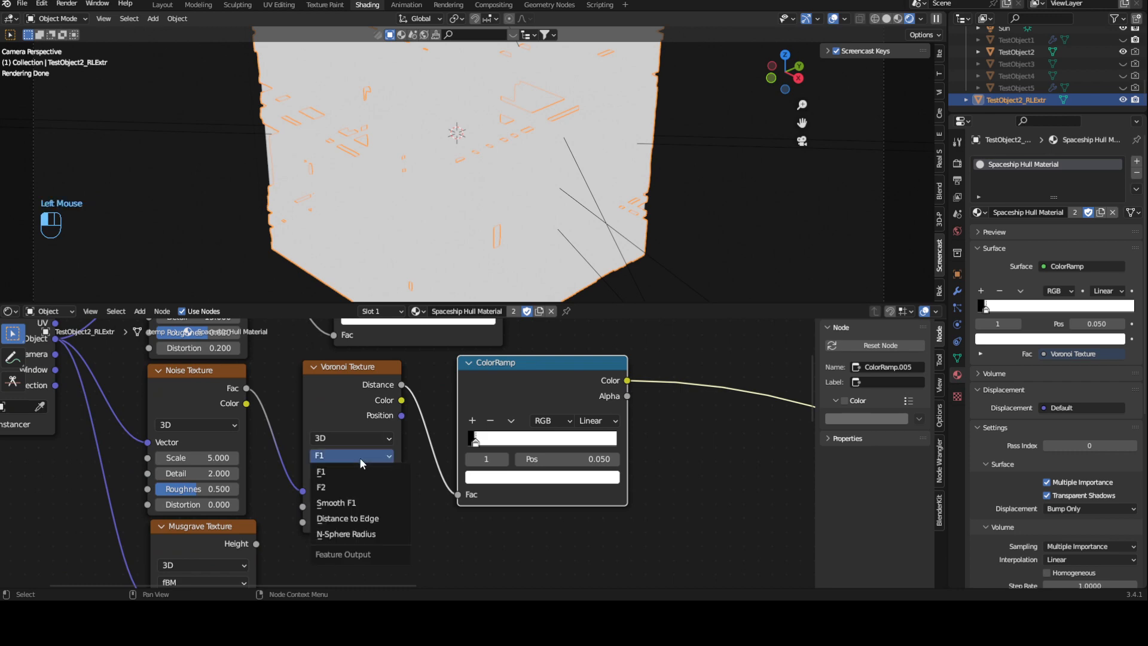
pyautogui.click(372, 519)
pyautogui.scroll(2, 399, 475)
pyautogui.keyDown('shift'); pyautogui.moveTo(398, 474); pyautogui.dragTo(496, 467, button='middle'); pyautogui.keyUp('shift')
pyautogui.scroll(1, 470, 474)
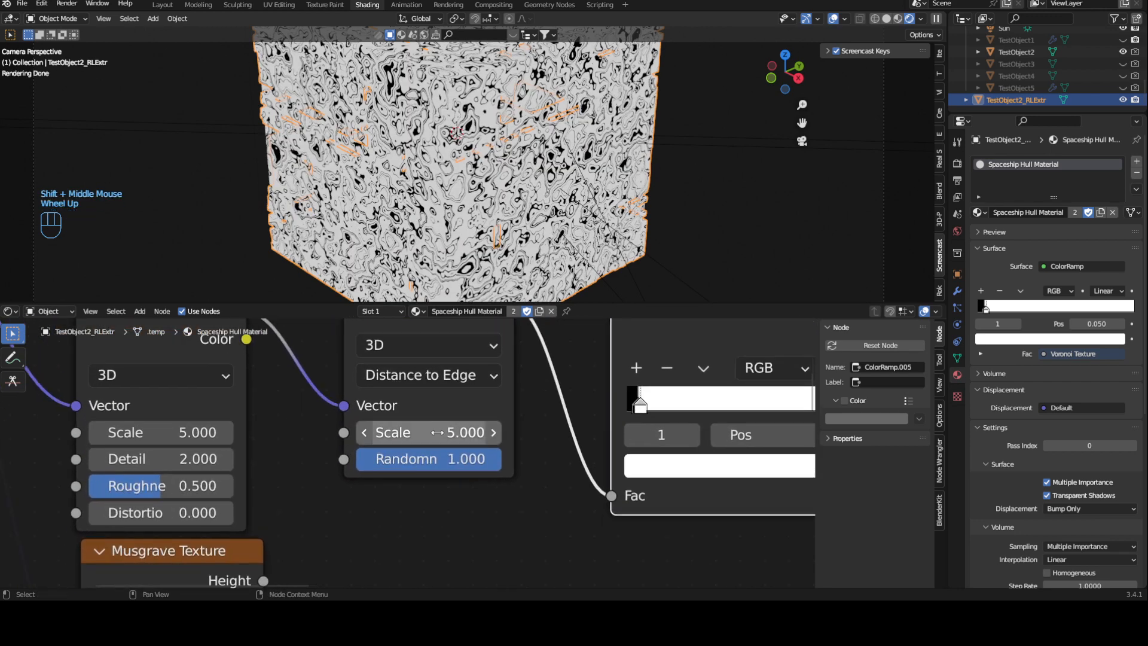
# Set the second Noise Texture's Detail to 15, Roughness to 1 and Distortion to 0.3
pyautogui.keyDown('shift'); pyautogui.moveTo(207, 435); pyautogui.dragTo(282, 446, button='middle'); pyautogui.keyUp('shift')
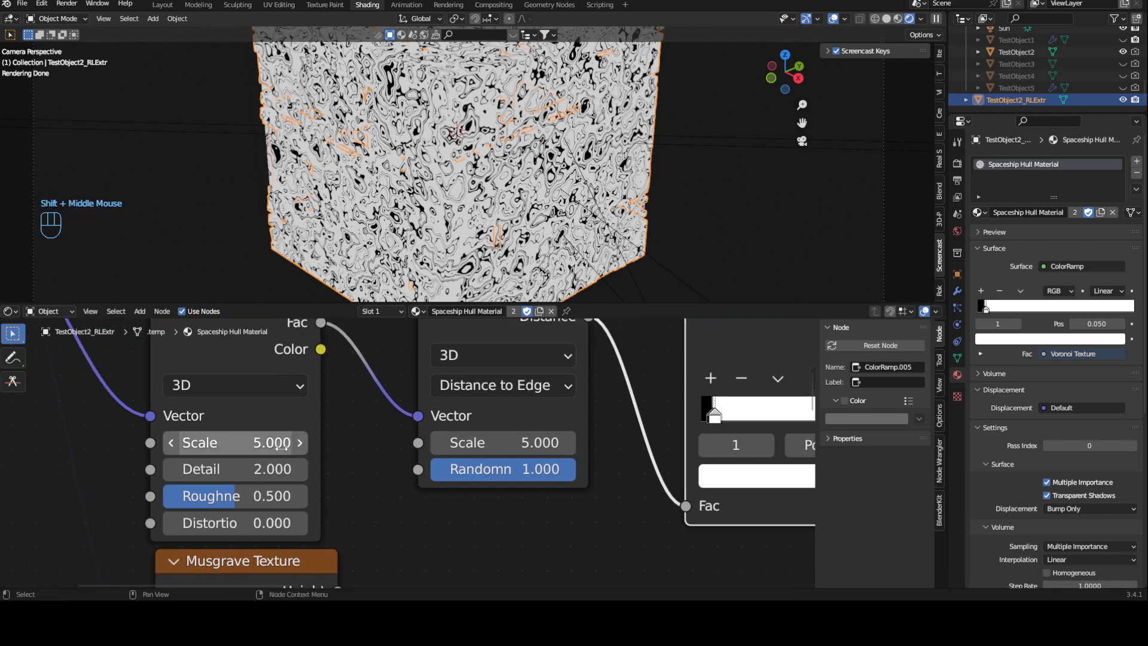
pyautogui.moveTo(234, 465); pyautogui.dragTo(246, 467)
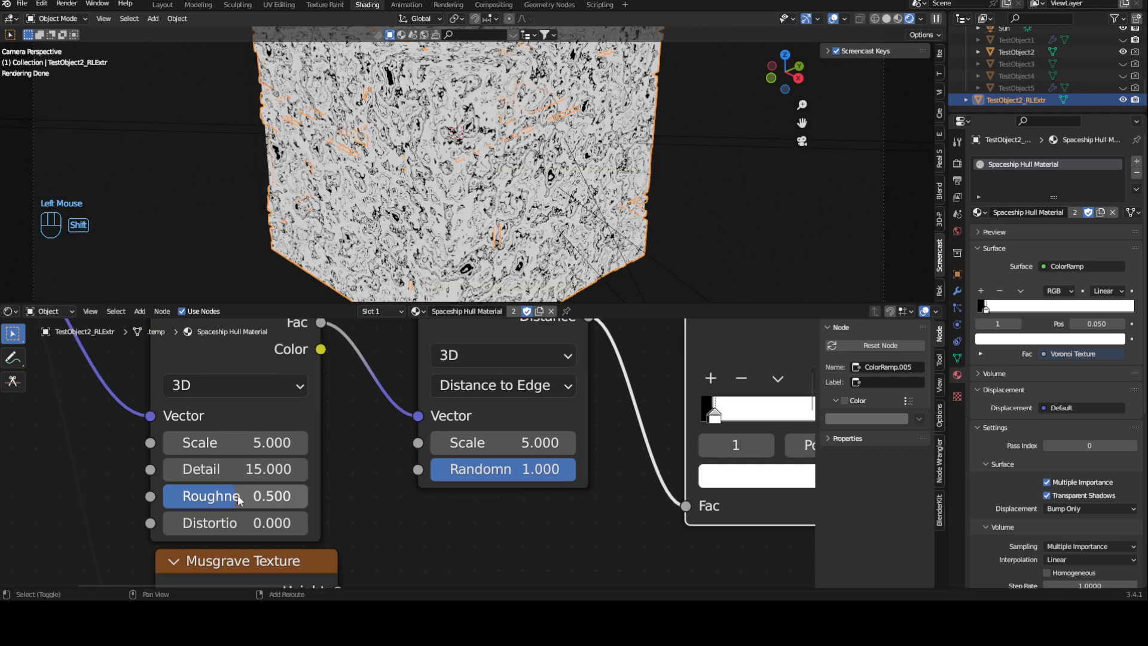
pyautogui.keyDown('shift'); pyautogui.moveTo(294, 497); pyautogui.dragTo(332, 487, button='middle'); pyautogui.keyUp('shift')
pyautogui.moveTo(309, 490); pyautogui.dragTo(345, 486)
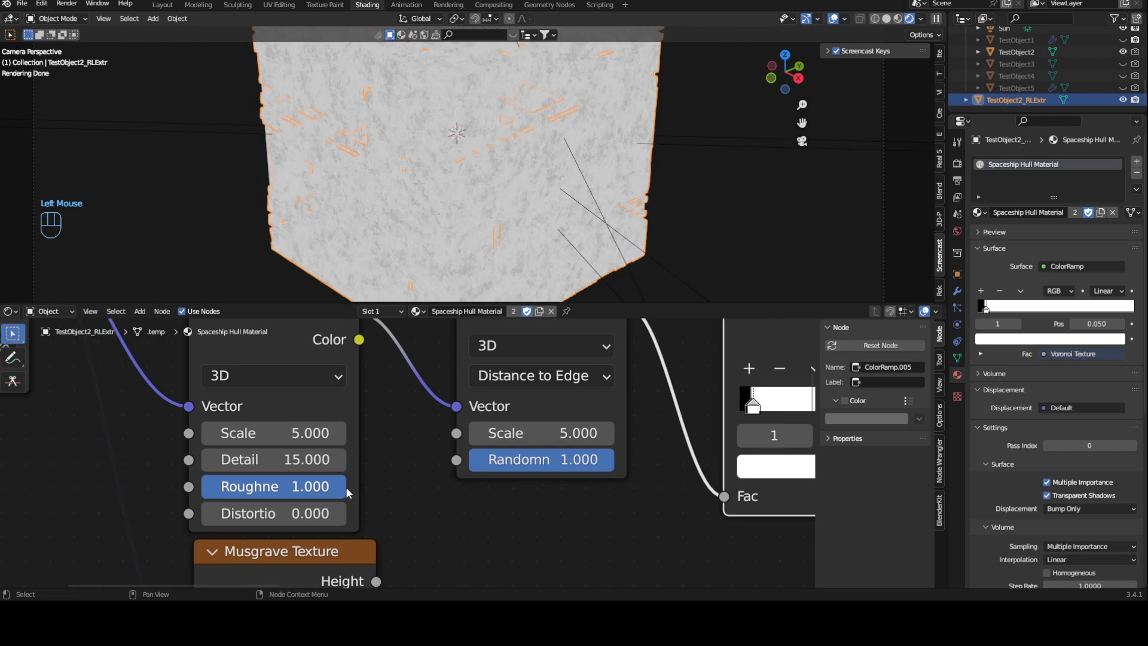
pyautogui.click(275, 513)
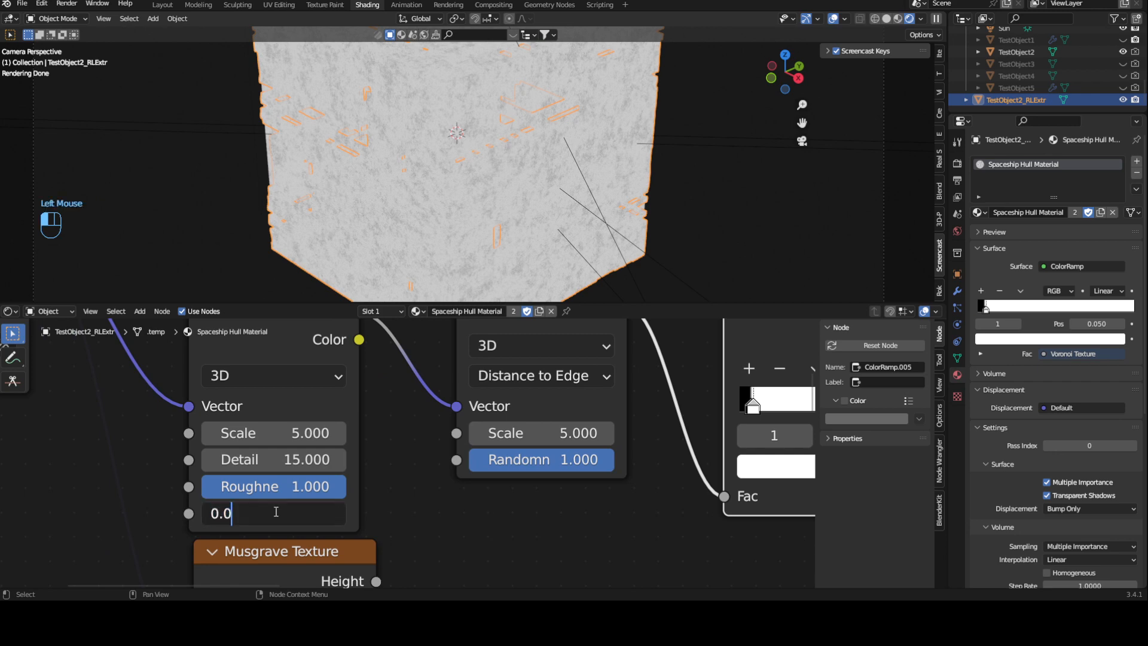
pyautogui.write('0.3')
pyautogui.press('Return')
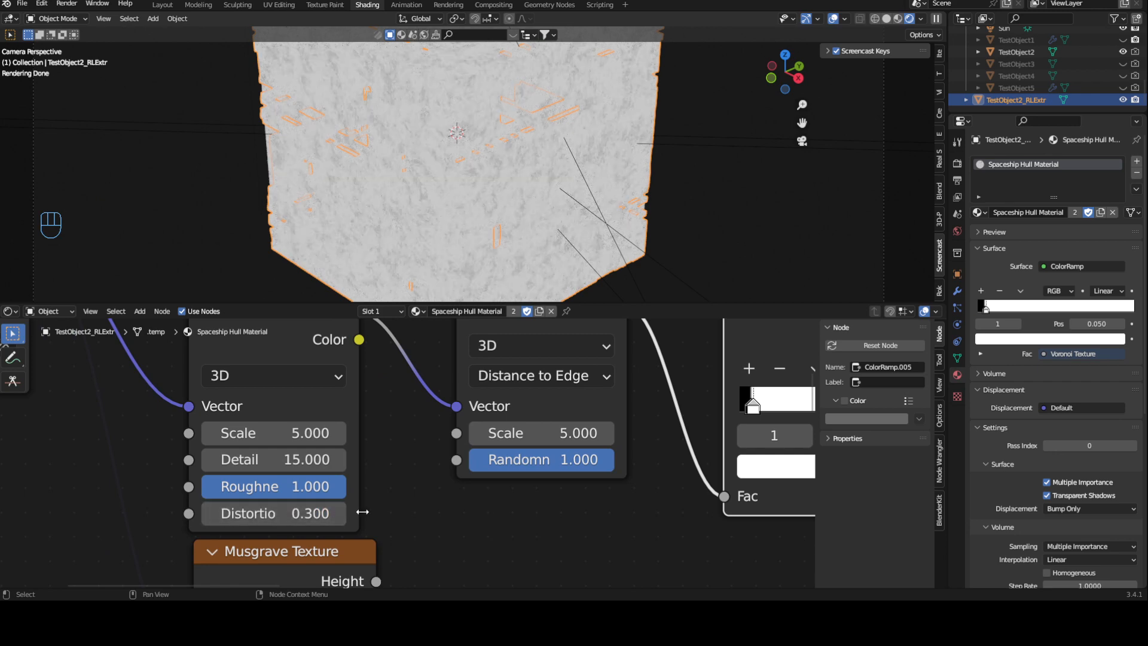
# Move the white stop of the Voronoi ColorRamp to 0.086 and inspect the pattern on the cube
pyautogui.keyDown('shift'); pyautogui.moveTo(472, 510); pyautogui.dragTo(349, 505, button='middle'); pyautogui.keyUp('shift')
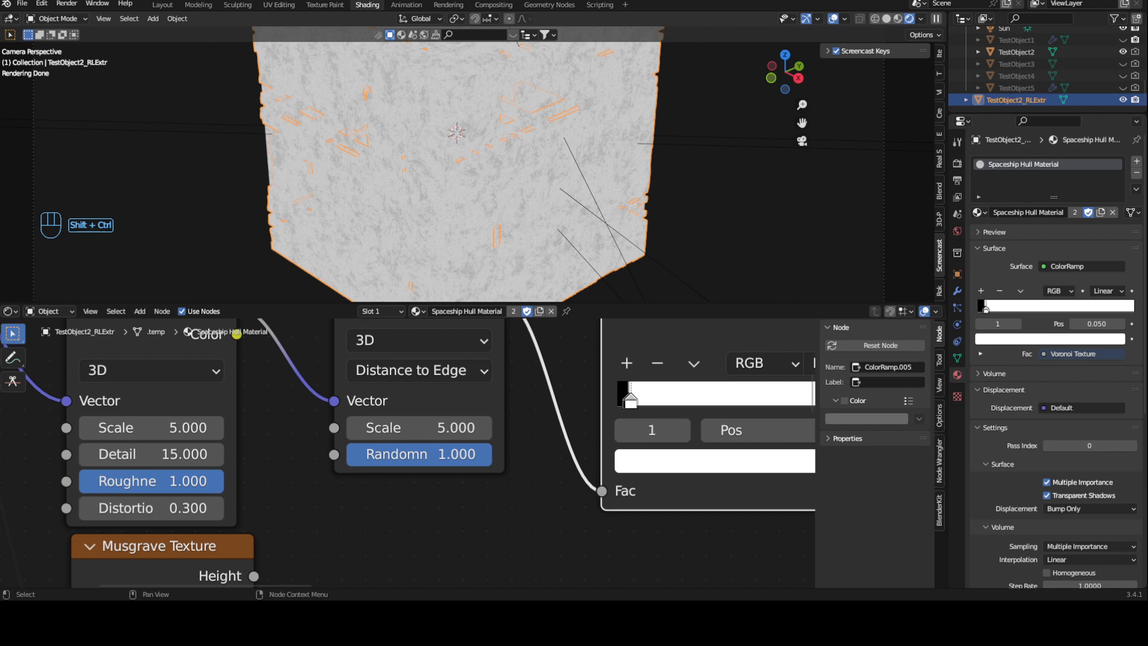
pyautogui.keyDown('shift'); pyautogui.moveTo(495, 473); pyautogui.dragTo(362, 517, button='middle'); pyautogui.keyUp('shift')
pyautogui.keyDown('shift'); pyautogui.moveTo(577, 437); pyautogui.dragTo(497, 466, button='middle'); pyautogui.keyUp('shift')
pyautogui.moveTo(423, 479); pyautogui.dragTo(434, 482)
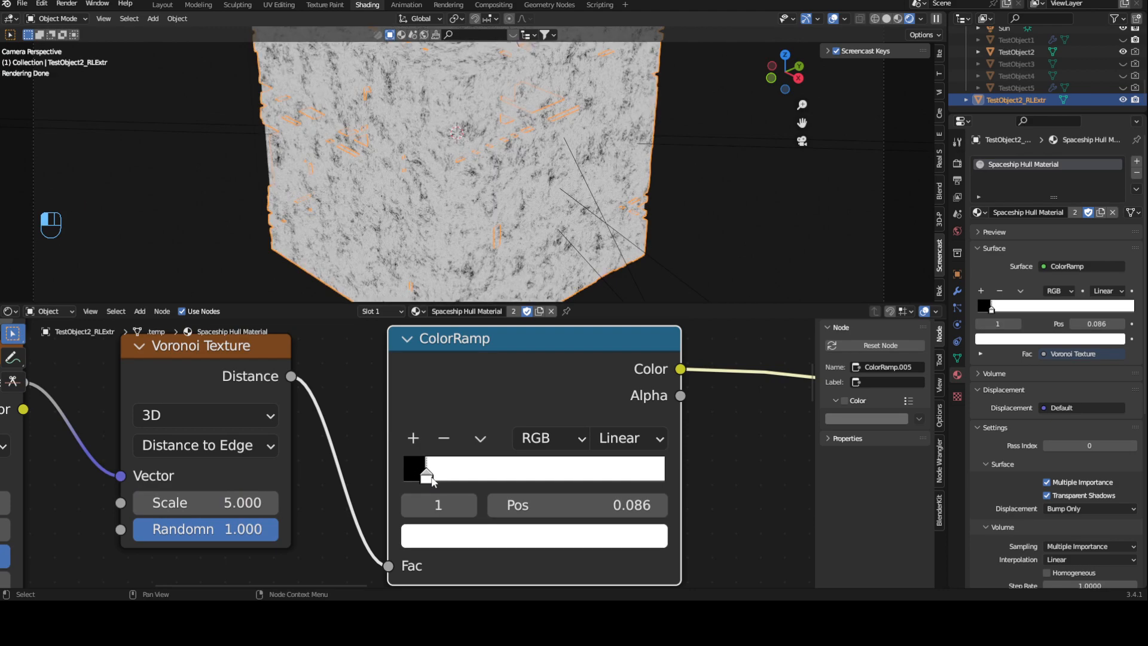
pyautogui.scroll(1, 540, 156)
pyautogui.scroll(-2, 540, 156)
pyautogui.scroll(4, 459, 136)
pyautogui.keyDown('shift'); pyautogui.moveTo(533, 150); pyautogui.dragTo(471, 171, button='middle'); pyautogui.keyUp('shift')
pyautogui.scroll(-1, 479, 172)
pyautogui.scroll(2, 518, 177)
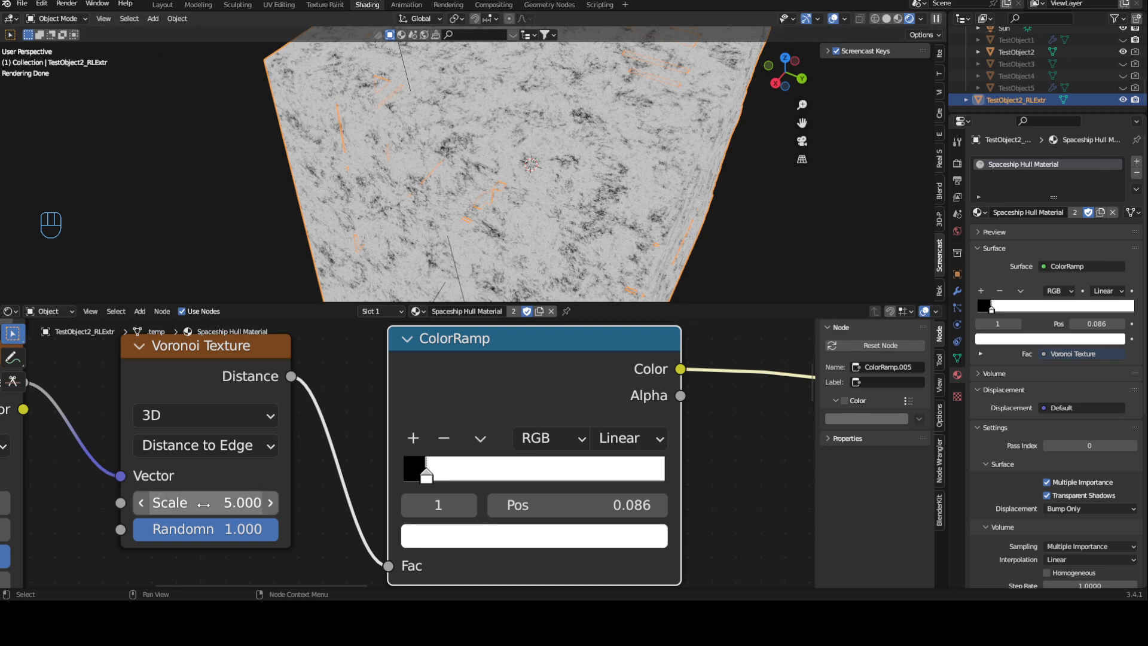
# Preview the Musgrave Texture's Height output on the cube
pyautogui.moveTo(156, 582); pyautogui.dragTo(393, 346, button='middle')
pyautogui.scroll(1, 186, 521)
pyautogui.scroll(-1, 225, 531)
pyautogui.scroll(3, 403, 497)
pyautogui.moveTo(404, 496); pyautogui.dragTo(485, 478, button='middle')
pyautogui.click(233, 481)
pyautogui.click(385, 471)
pyautogui.keyDown('ctrl'); pyautogui.keyDown('shift'); pyautogui.click(246, 356); pyautogui.keyUp('shift'); pyautogui.keyUp('ctrl')
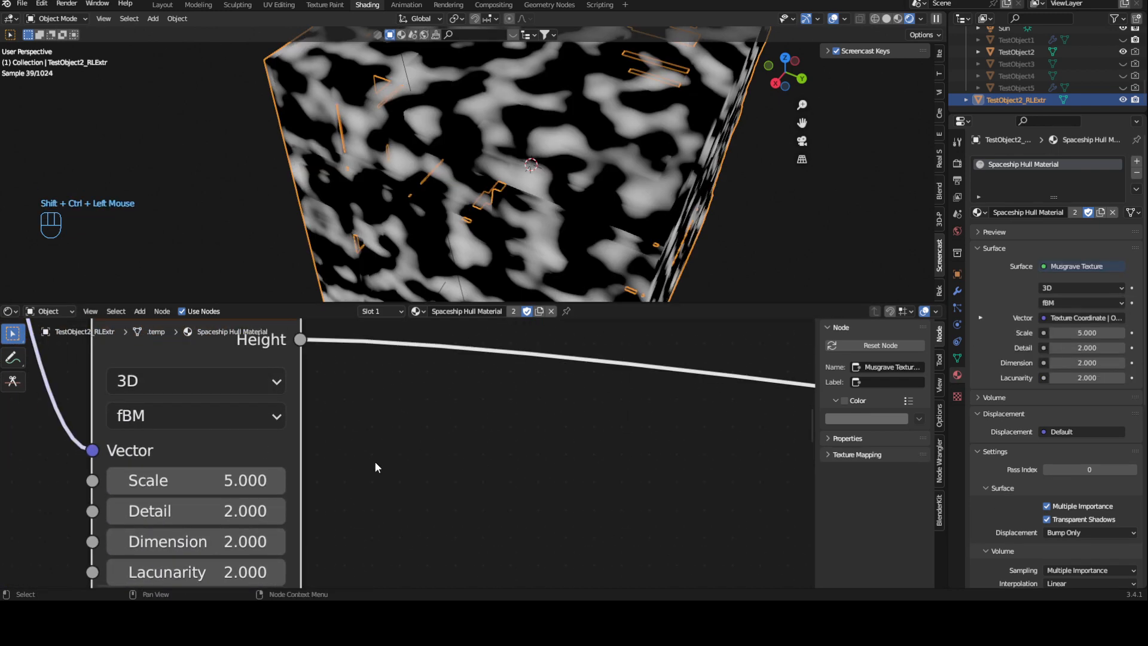
# Set the Musgrave Texture's Scale to 10, Detail to 15 and Dimension to 2.2
pyautogui.moveTo(375, 464); pyautogui.dragTo(409, 467, button='middle')
pyautogui.click(269, 487)
pyautogui.write('1')
pyautogui.press('Return')
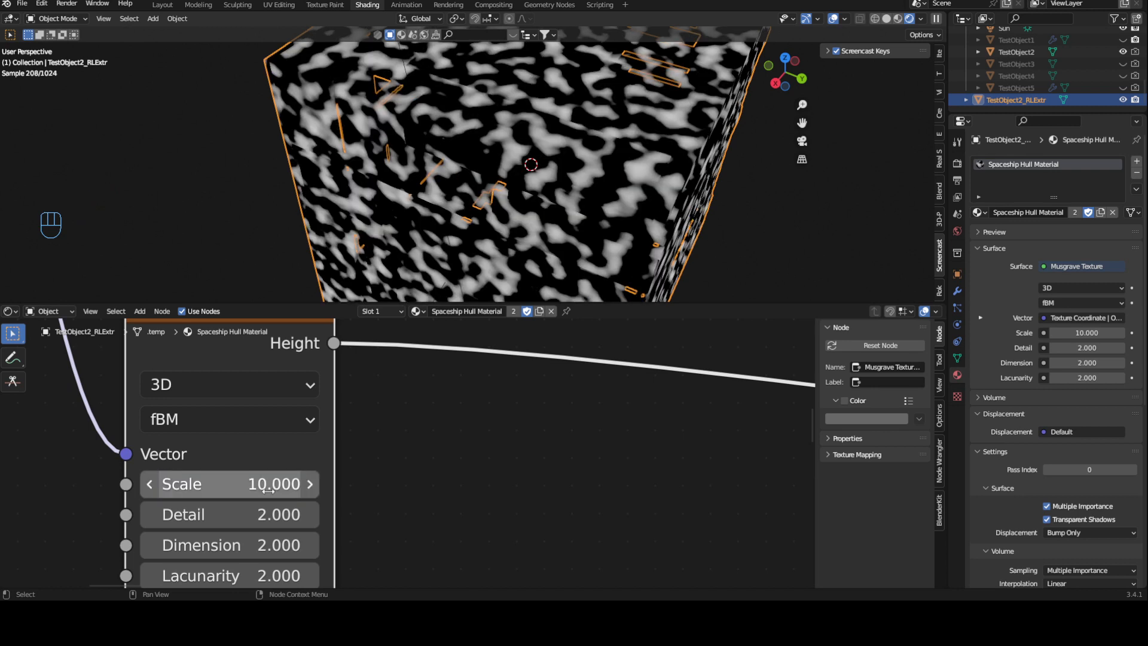
pyautogui.moveTo(234, 516); pyautogui.dragTo(287, 517)
pyautogui.click(225, 547)
pyautogui.press('BackSpace')
pyautogui.write('2')
pyautogui.press('Return')
# Try a Lacunarity of 0.5 on the Musgrave Texture, then settle on 1.5
pyautogui.keyDown('shift'); pyautogui.moveTo(226, 545); pyautogui.dragTo(245, 458, button='middle'); pyautogui.keyUp('shift')
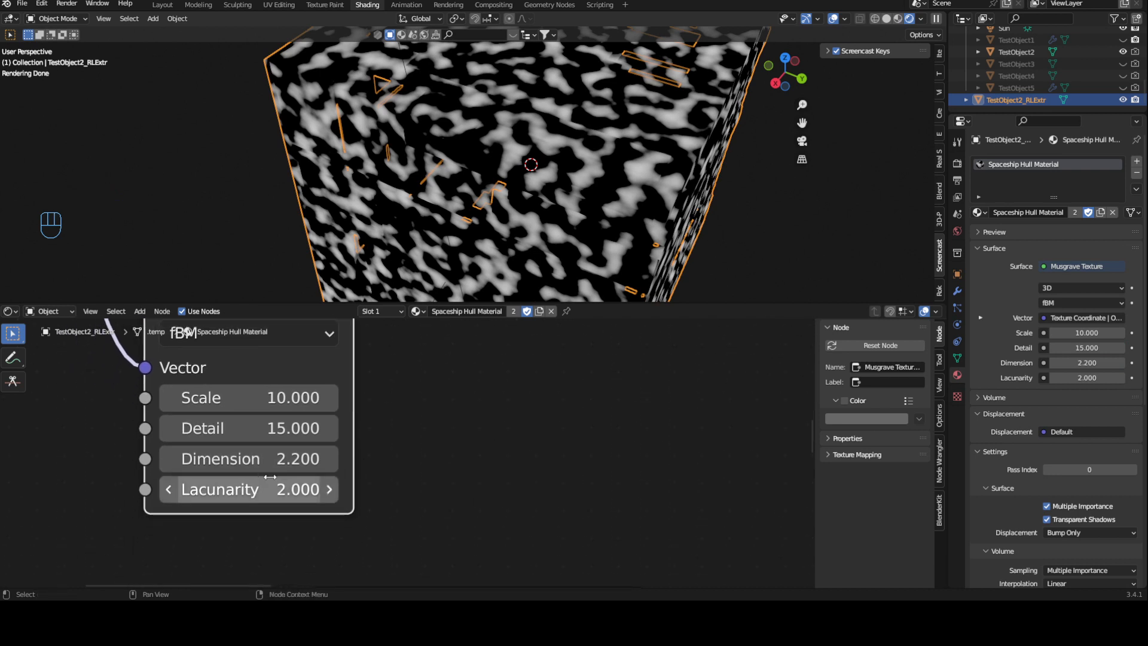
pyautogui.click(271, 477)
pyautogui.click(272, 476)
pyautogui.write('0.5')
pyautogui.press('Return')
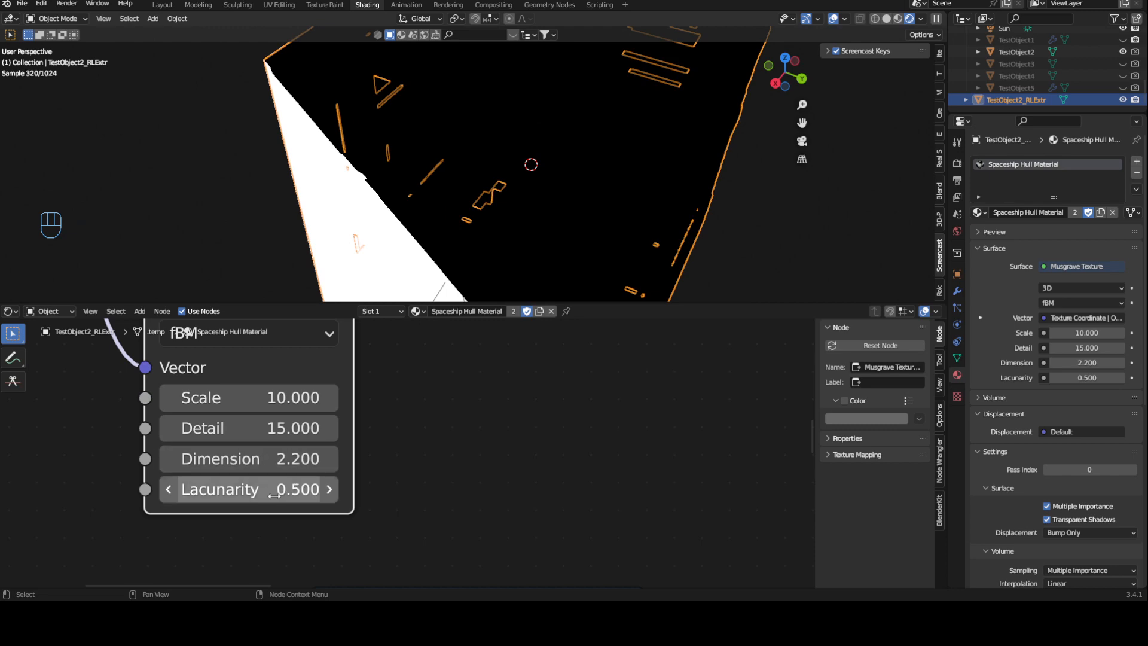
pyautogui.moveTo(270, 488); pyautogui.dragTo(283, 488)
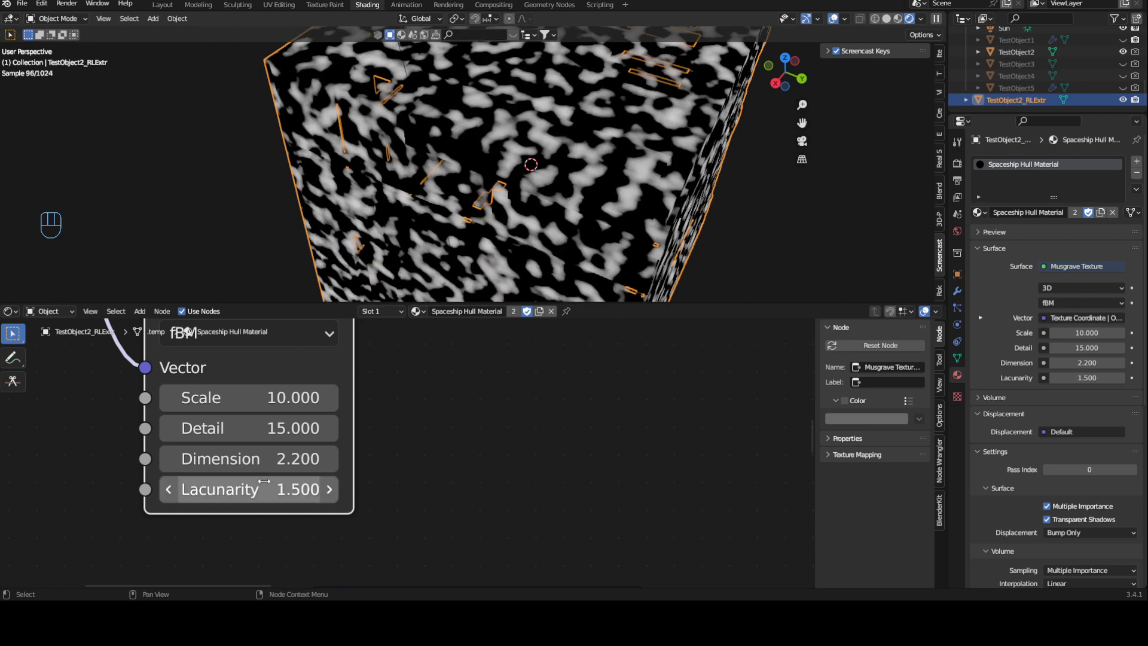
# Change the Musgrave Texture's type to Hetero Terrain
pyautogui.moveTo(260, 389); pyautogui.dragTo(262, 434, button='middle')
pyautogui.click(250, 378)
pyautogui.click(239, 531)
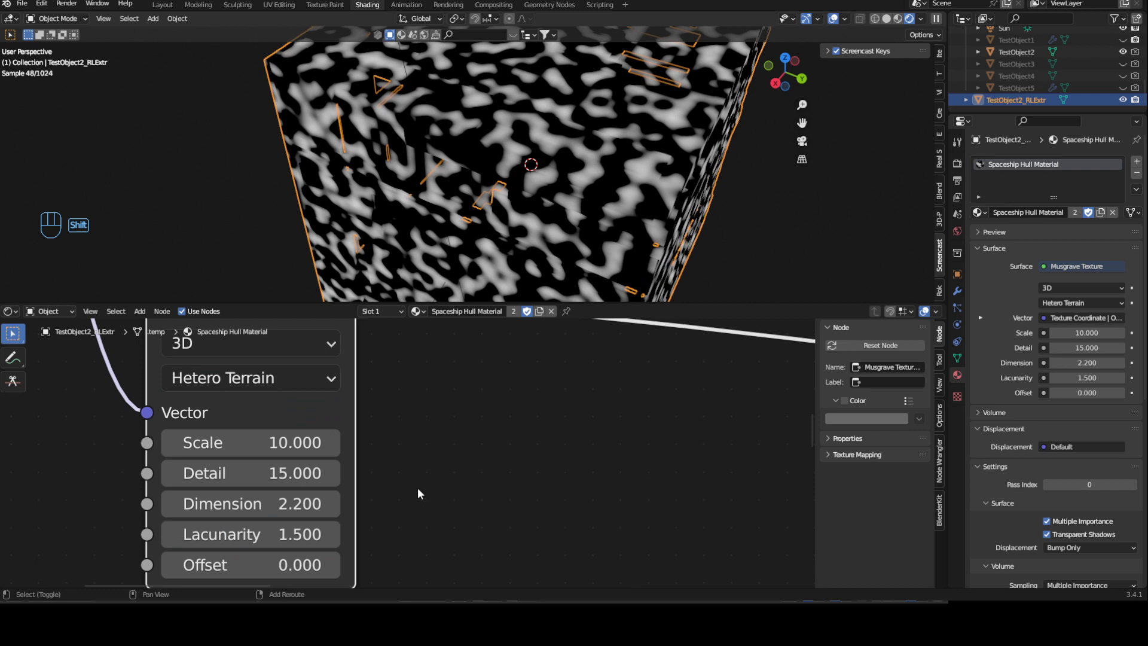
# Set the Musgrave Texture's Offset to -0.5
pyautogui.keyDown('shift'); pyautogui.moveTo(285, 574); pyautogui.dragTo(302, 539, button='middle'); pyautogui.keyUp('shift')
pyautogui.click(305, 529)
pyautogui.write('0')
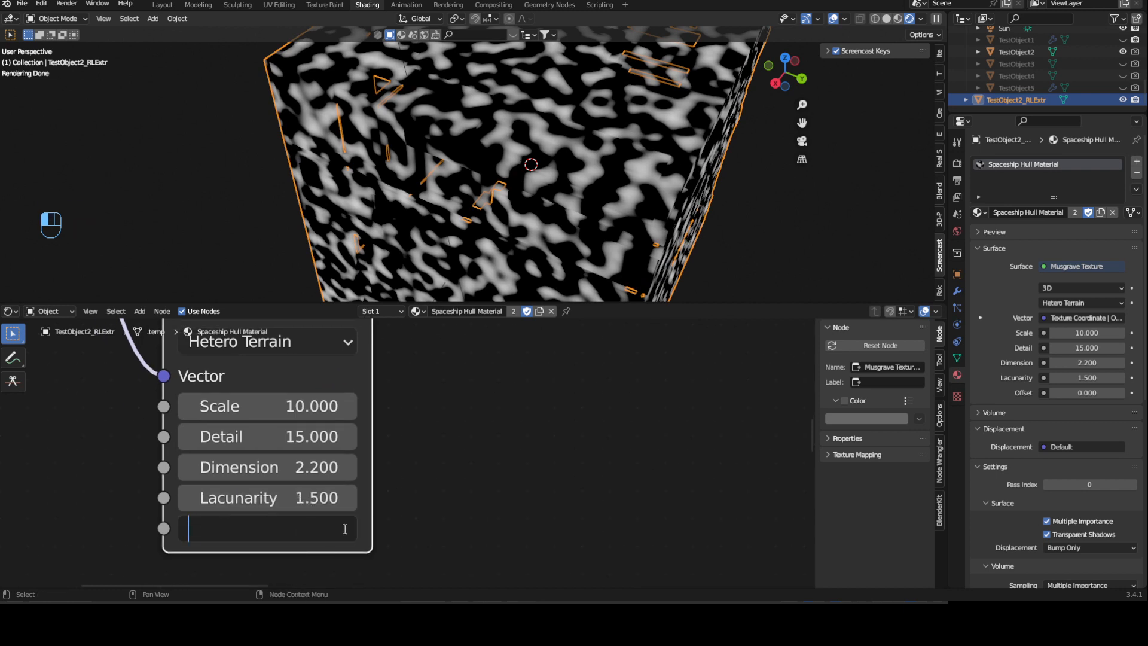
pyautogui.write('5')
pyautogui.press('Return')
pyautogui.click(299, 528)
pyautogui.press('Escape')
pyautogui.moveTo(305, 528); pyautogui.dragTo(275, 528)
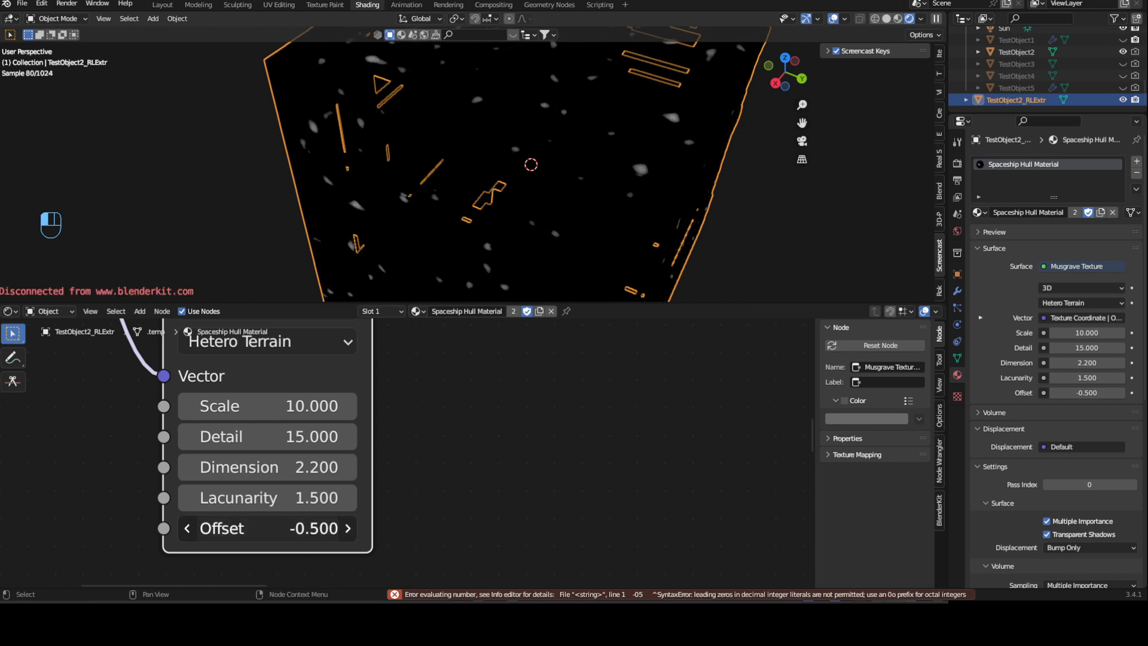
# Add an Invert node on the Musgrave Texture's Height output link
pyautogui.keyDown('shift'); pyautogui.moveTo(519, 355); pyautogui.dragTo(434, 508, button='middle'); pyautogui.keyUp('shift')
pyautogui.scroll(-2, 464, 450)
pyautogui.click(479, 403)
pyautogui.hotkey('shift', 'a')
pyautogui.click(481, 397)
pyautogui.write('inv')
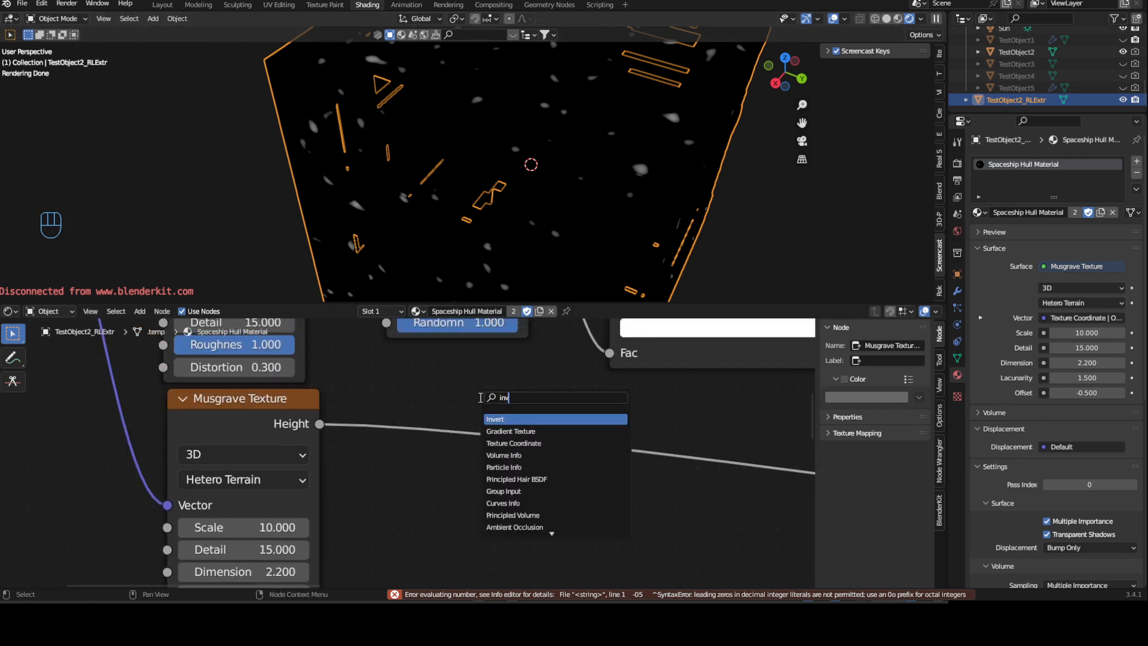
pyautogui.press('Return')
pyautogui.click(441, 432)
pyautogui.keyDown('shift'); pyautogui.moveTo(441, 431); pyautogui.dragTo(472, 451, button='middle'); pyautogui.keyUp('shift')
pyautogui.scroll(3, 436, 472)
pyautogui.moveTo(613, 373); pyautogui.dragTo(481, 441, button='middle')
pyautogui.scroll(-4, 482, 440)
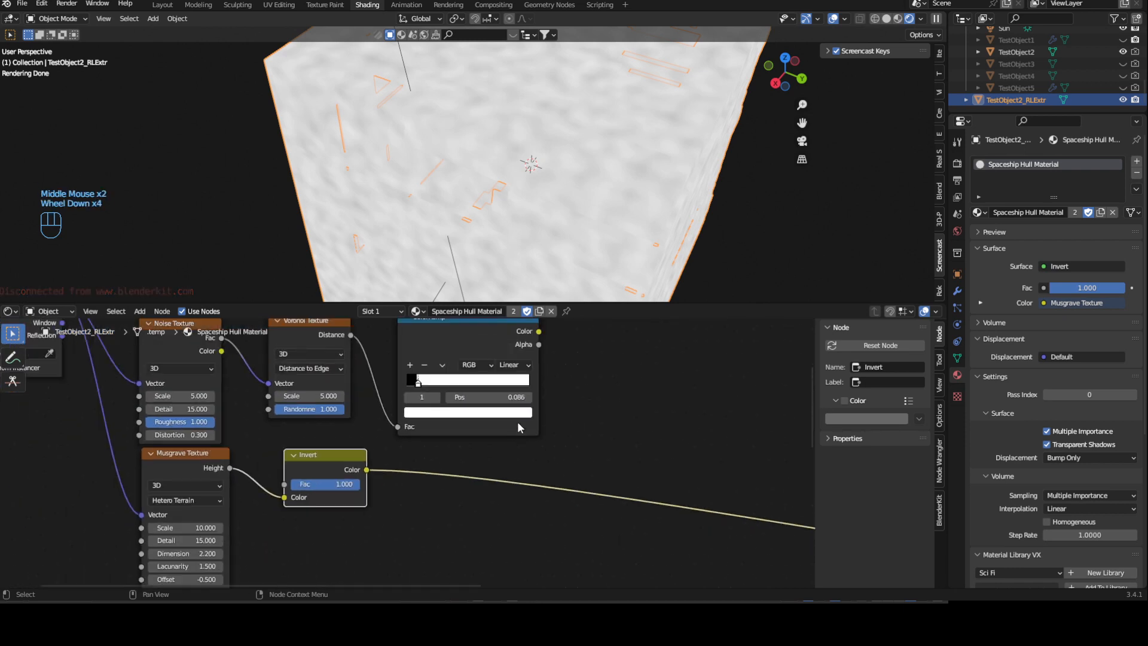
# Duplicate the Voronoi ColorRamp and place the copy on the Invert node's output link
pyautogui.scroll(1, 505, 428)
pyautogui.scroll(-1, 494, 437)
pyautogui.click(493, 432)
pyautogui.hotkey('shift', 'd')
pyautogui.click(494, 523)
pyautogui.scroll(1, 565, 509)
pyautogui.keyDown('shift'); pyautogui.moveTo(556, 471); pyautogui.dragTo(548, 473, button='middle'); pyautogui.keyUp('shift')
pyautogui.hotkey('ctrl', 'z')
pyautogui.hotkey('shift', 'd')
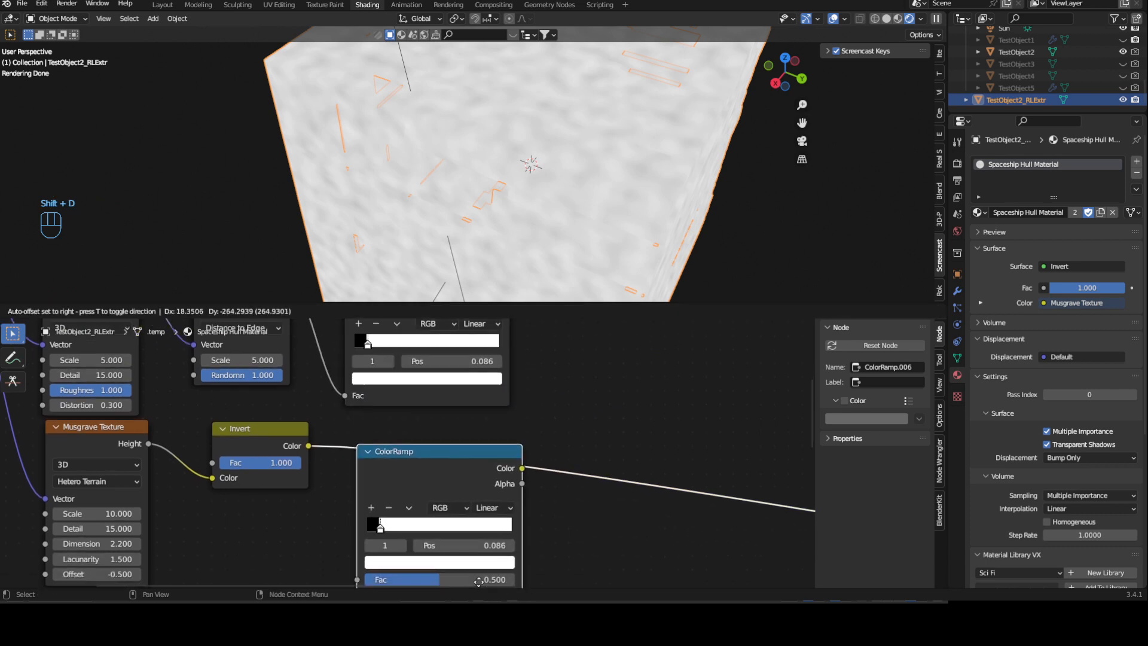
pyautogui.click(487, 531)
# Move the Musgrave ColorRamp's white stop to the light end and its black stop to 0.864
pyautogui.scroll(2, 435, 480)
pyautogui.keyDown('shift'); pyautogui.moveTo(435, 481); pyautogui.dragTo(342, 474, button='middle'); pyautogui.keyUp('shift')
pyautogui.moveTo(301, 474); pyautogui.dragTo(524, 473)
pyautogui.moveTo(294, 467); pyautogui.dragTo(468, 470)
pyautogui.scroll(-5, 538, 467)
pyautogui.moveTo(525, 420); pyautogui.dragTo(521, 457, button='middle')
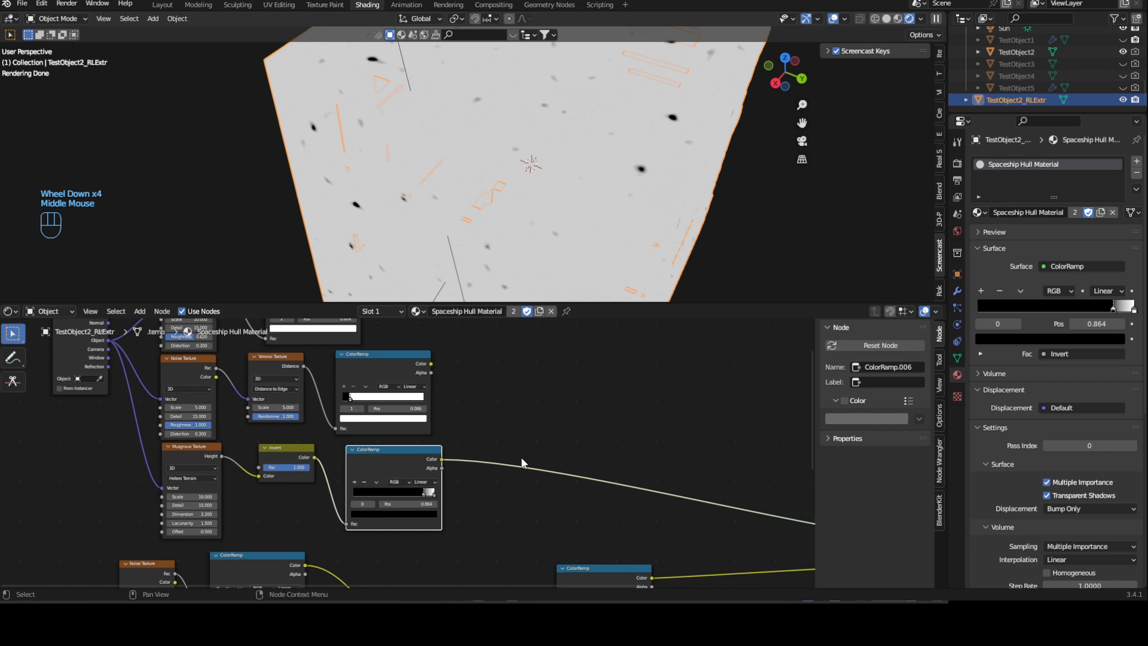
# Select all nodes of the new texture set and reposition them together above the first set
pyautogui.scroll(1, 521, 436)
pyautogui.scroll(-4, 518, 412)
pyautogui.moveTo(231, 358); pyautogui.dragTo(336, 427)
pyautogui.moveTo(188, 353); pyautogui.dragTo(488, 481)
pyautogui.moveTo(399, 470); pyautogui.dragTo(348, 459)
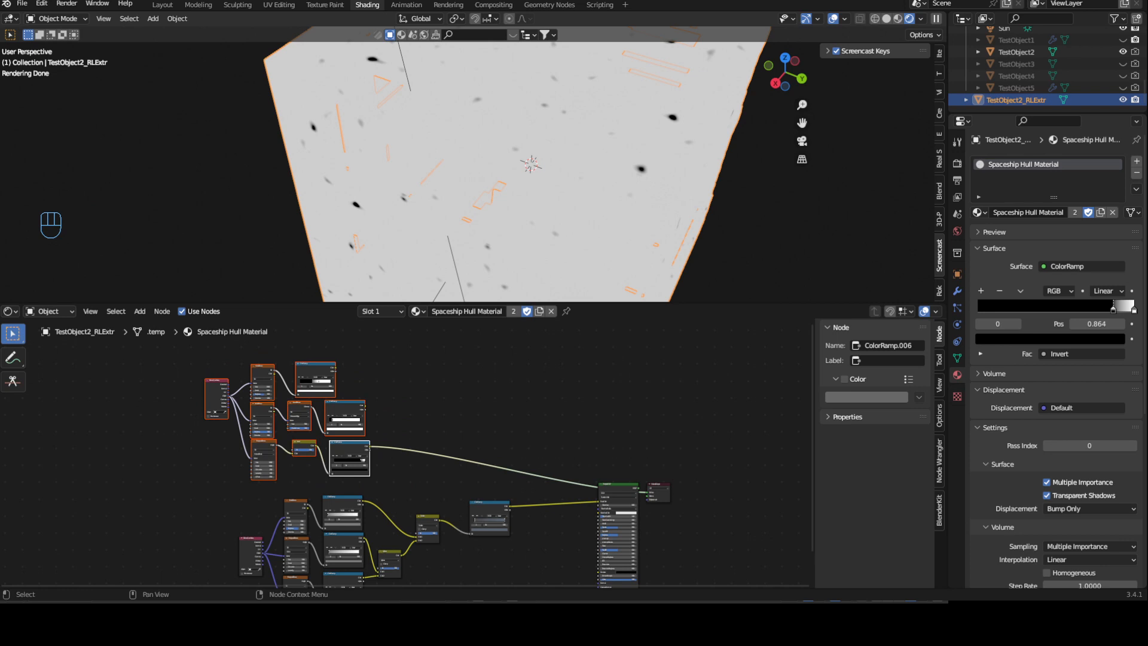
# Combine the first Noise Texture's ColorRamp and the Musgrave ColorRamp through a new Mix node
pyautogui.scroll(4, 404, 454)
pyautogui.click(345, 440)
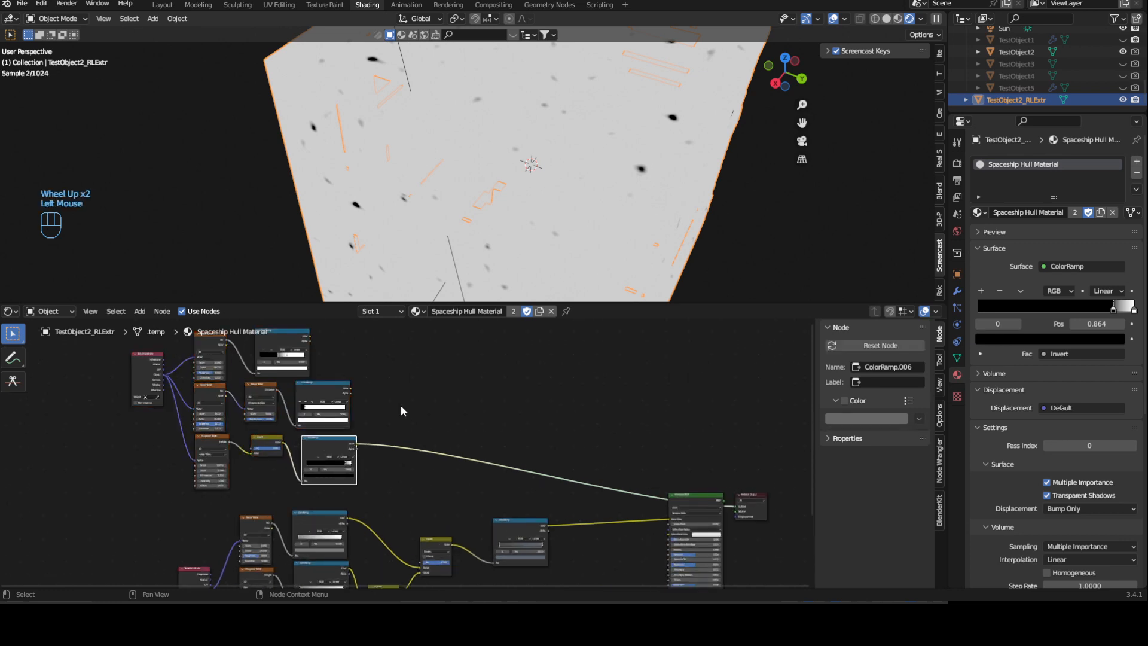
pyautogui.keyDown('shift'); pyautogui.moveTo(401, 405); pyautogui.dragTo(442, 456, button='middle'); pyautogui.keyUp('shift')
pyautogui.keyDown('shift'); pyautogui.click(338, 384); pyautogui.keyUp('shift')
pyautogui.scroll(2, 479, 404)
pyautogui.moveTo(527, 411); pyautogui.dragTo(508, 400, button='middle')
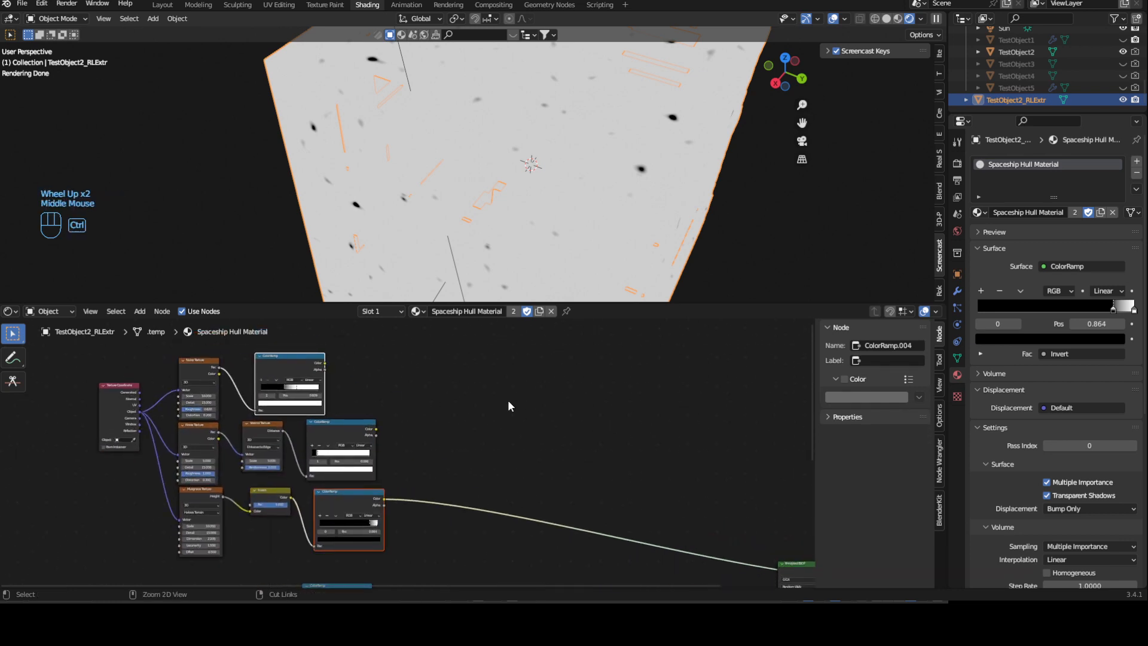
pyautogui.press('ctrl+KP_0')
pyautogui.scroll(2, 496, 399)
pyautogui.scroll(2, 469, 421)
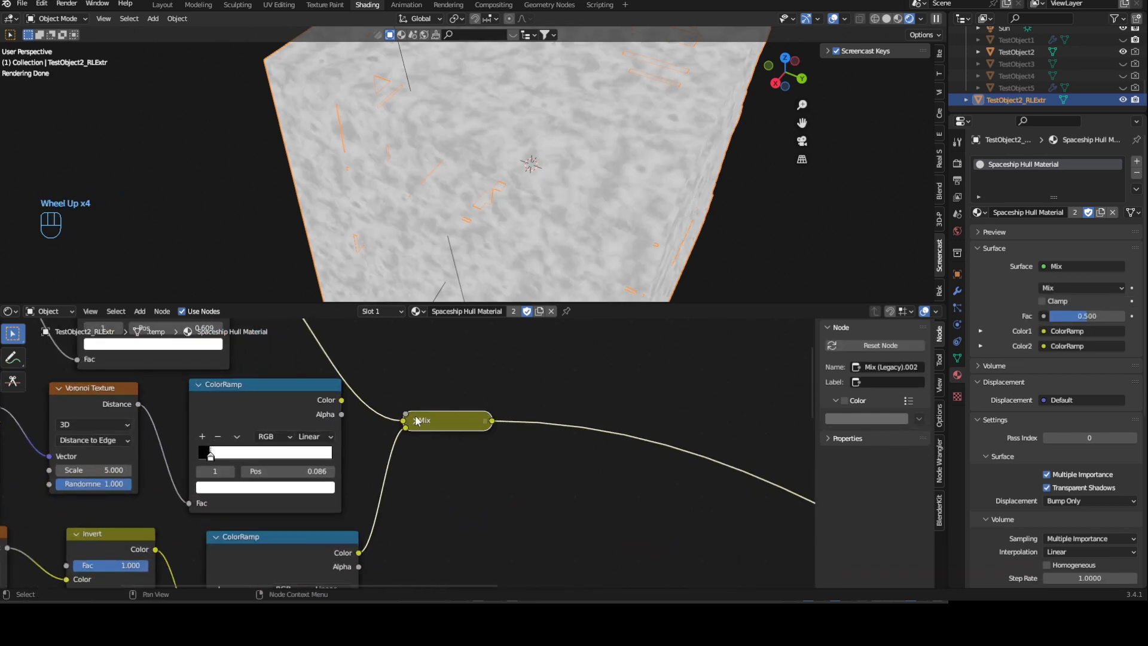
# Expand the new Mix node and set its blending mode to Lighten with Fac 1.0
pyautogui.click(417, 421)
pyautogui.click(451, 414)
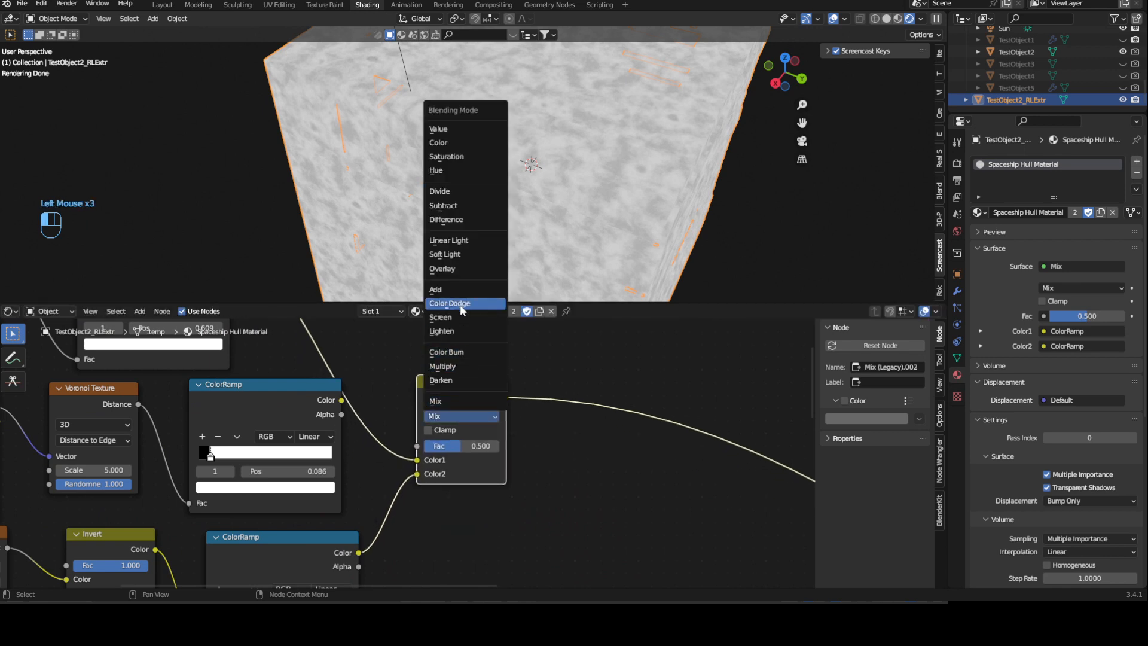
pyautogui.click(482, 330)
pyautogui.moveTo(472, 446); pyautogui.dragTo(514, 446)
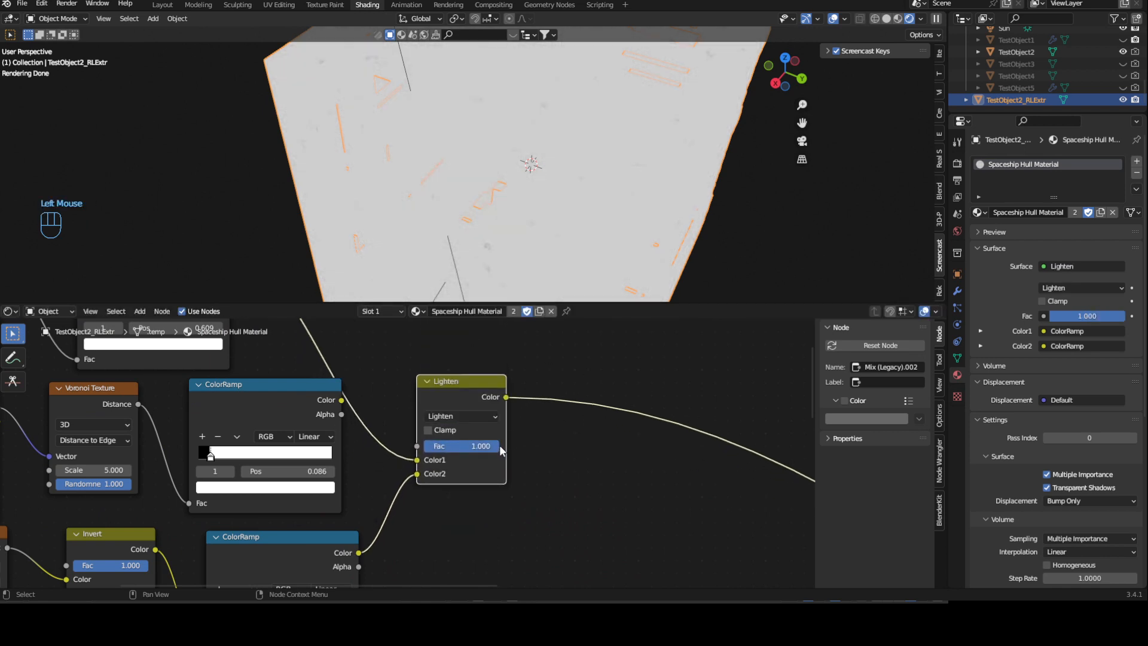
pyautogui.moveTo(519, 149); pyautogui.dragTo(451, 149, button='middle')
pyautogui.scroll(2, 459, 184)
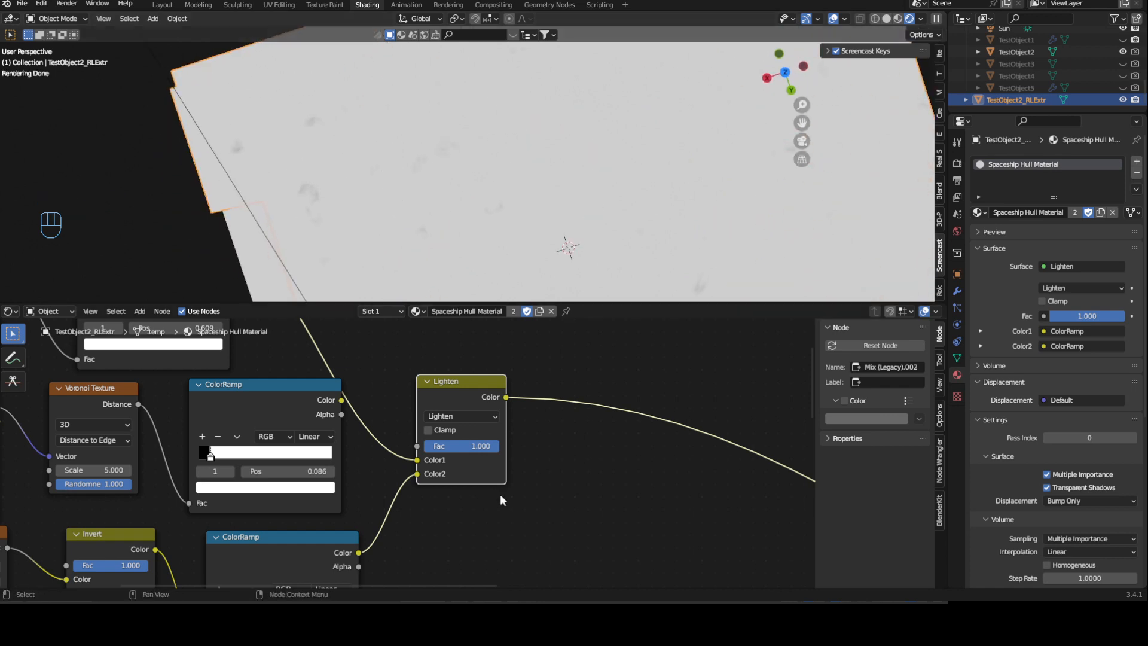
# Combine the Lighten node's output with the Voronoi ColorRamp through a second Mix node
pyautogui.moveTo(546, 470); pyautogui.dragTo(406, 454, button='middle')
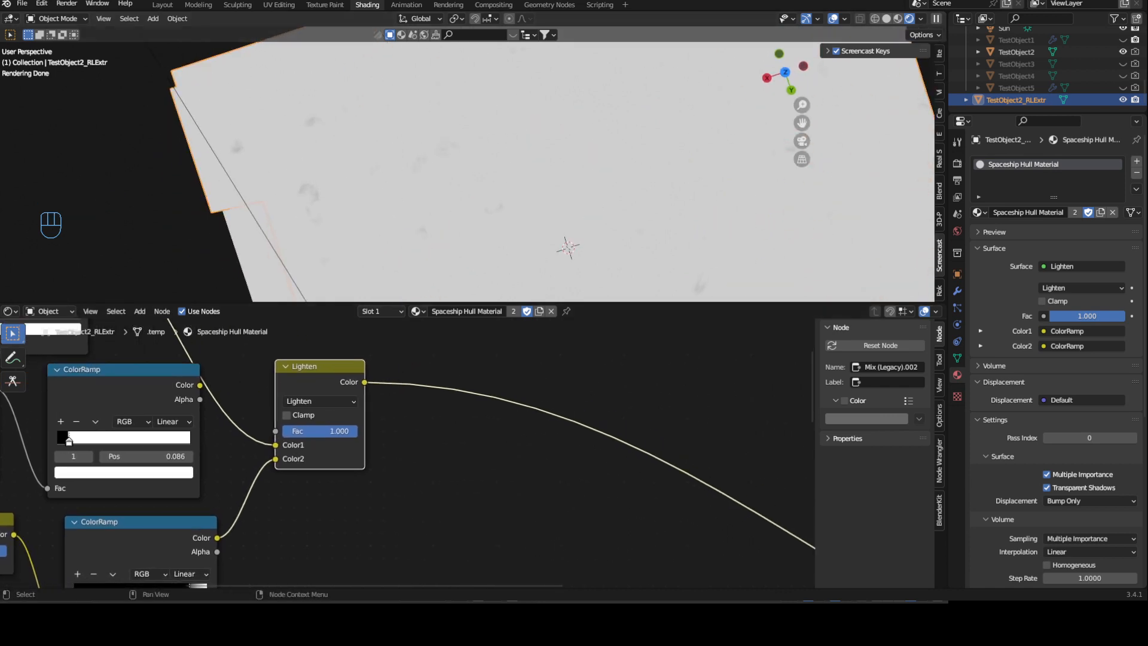
pyautogui.scroll(-3, 233, 507)
pyautogui.moveTo(233, 507); pyautogui.dragTo(259, 516, button='middle')
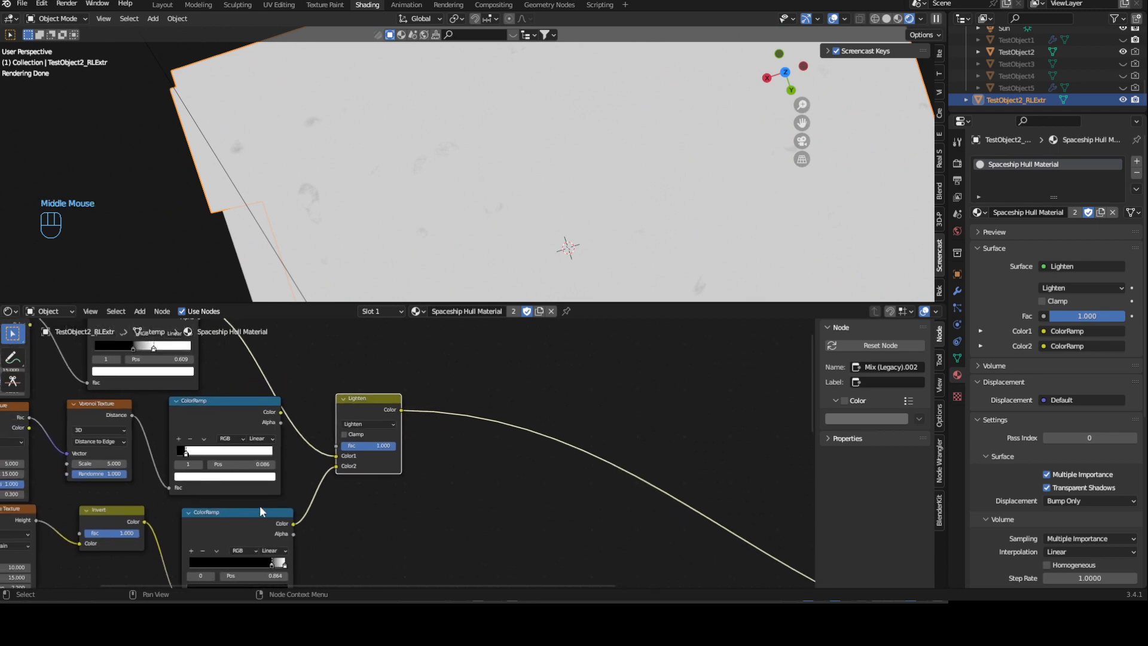
pyautogui.click(242, 418)
pyautogui.moveTo(426, 432)
pyautogui.mouseDown(button='middle')
pyautogui.moveTo(422, 451)
pyautogui.moveTo(436, 451)
pyautogui.mouseUp(button='middle')
pyautogui.keyDown('shift'); pyautogui.click(377, 427); pyautogui.keyUp('shift')
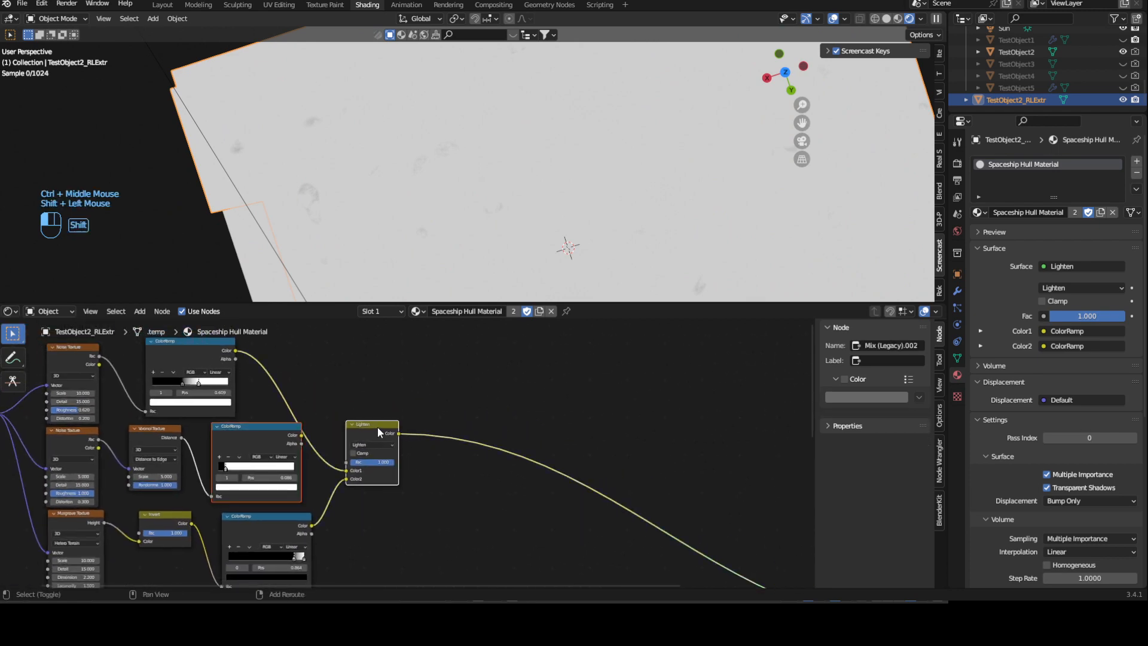
pyautogui.press('ctrl+KP_0')
pyautogui.click(431, 444)
# Set the second Mix node's blending mode to Lighten and its Fac to 1.0
pyautogui.moveTo(448, 461); pyautogui.dragTo(455, 417)
pyautogui.click(456, 420)
pyautogui.click(467, 372)
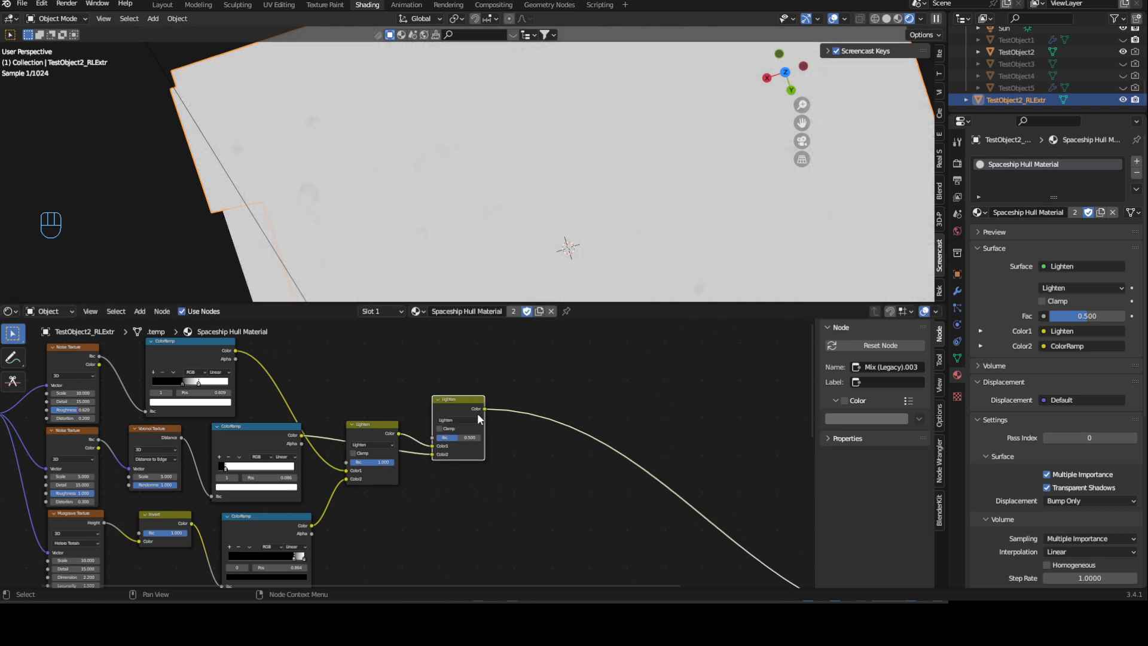
pyautogui.scroll(3, 477, 401)
pyautogui.moveTo(504, 428); pyautogui.dragTo(559, 428)
# Examine the combined texture pattern on the cube's faces, both up close and from farther away
pyautogui.moveTo(622, 144); pyautogui.dragTo(548, 116, button='middle')
pyautogui.scroll(2, 538, 150)
pyautogui.keyDown('shift'); pyautogui.moveTo(649, 208); pyautogui.dragTo(549, 221, button='middle'); pyautogui.keyUp('shift')
pyautogui.keyDown('ctrl'); pyautogui.moveTo(548, 223); pyautogui.dragTo(547, 207, button='middle'); pyautogui.keyUp('ctrl')
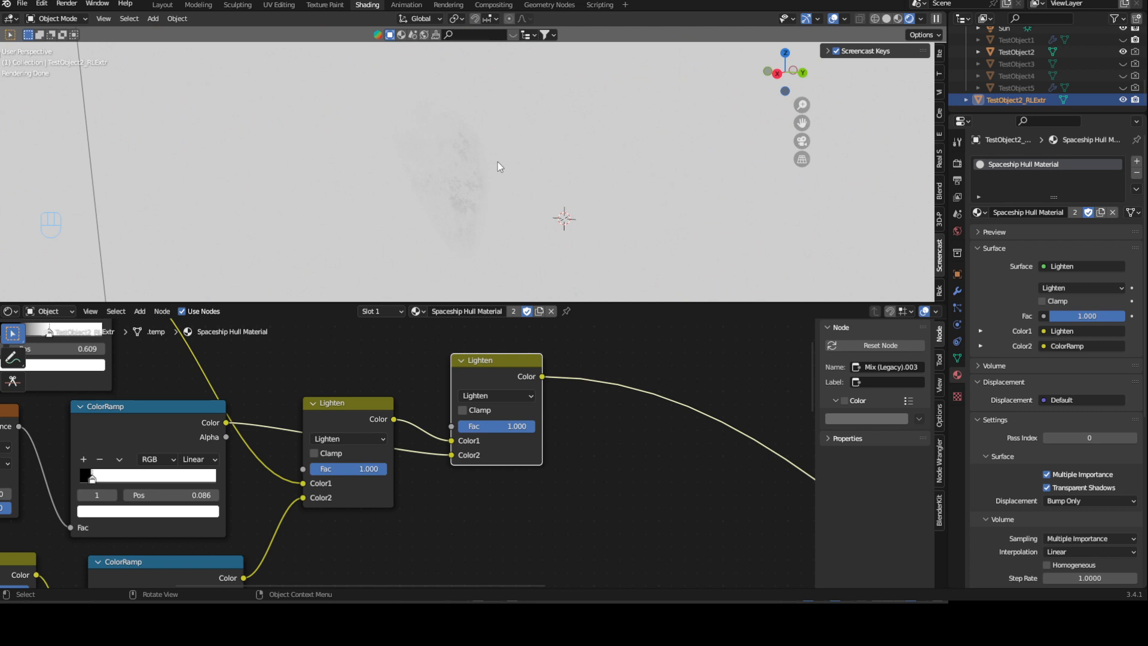
pyautogui.scroll(-4, 497, 162)
pyautogui.moveTo(490, 140); pyautogui.dragTo(534, 214, button='middle')
pyautogui.click(619, 153)
pyautogui.scroll(-1, 534, 196)
pyautogui.scroll(1, 534, 196)
pyautogui.click(497, 189)
pyautogui.scroll(-4, 496, 189)
pyautogui.scroll(3, 534, 215)
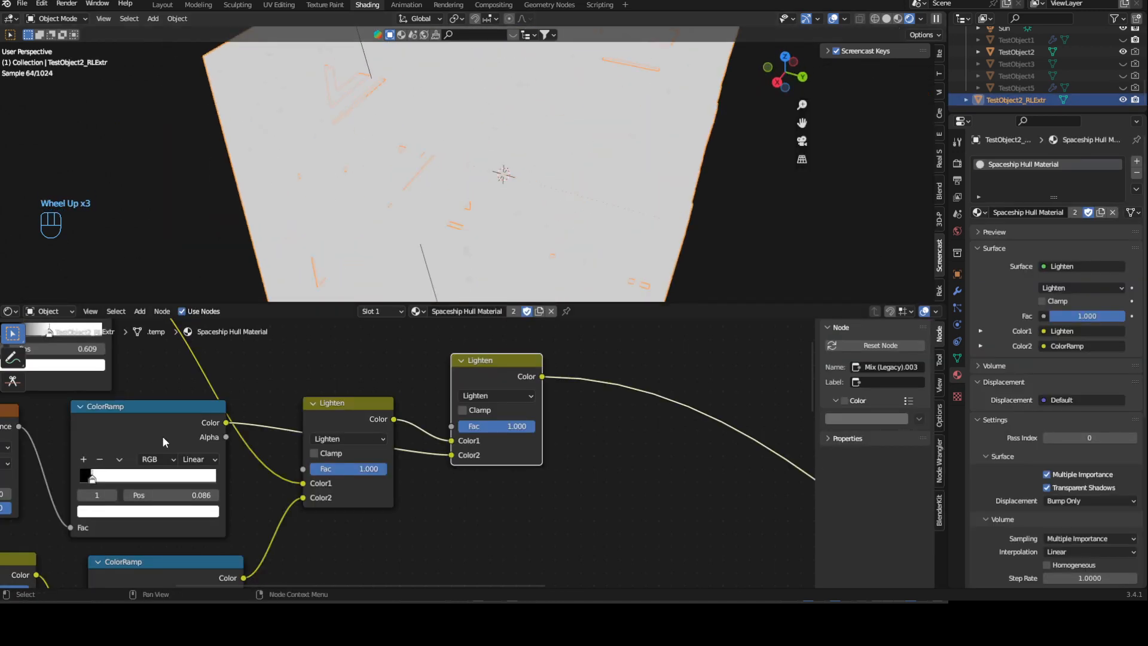
# Insert a ColorRamp node after the final Lighten node, on its link to the material output
pyautogui.scroll(1, 163, 436)
pyautogui.scroll(2, 463, 190)
pyautogui.moveTo(464, 189); pyautogui.dragTo(456, 165, button='middle')
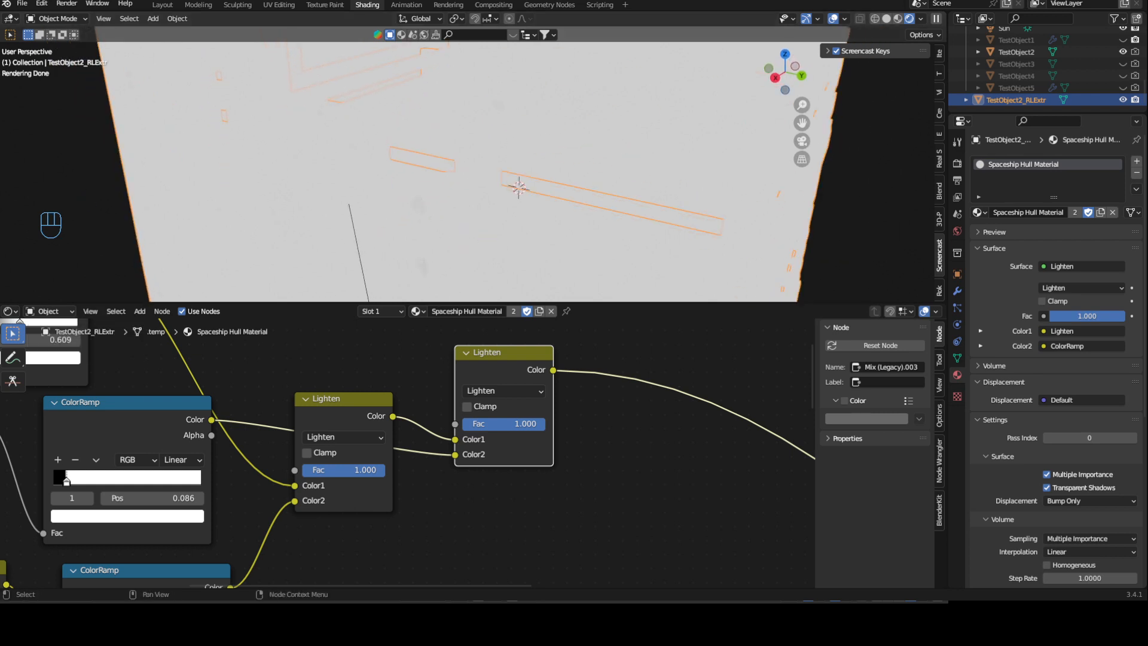
pyautogui.moveTo(738, 359); pyautogui.dragTo(573, 375, button='middle')
pyautogui.click(573, 375)
pyautogui.hotkey('shift', 'a')
pyautogui.write('col')
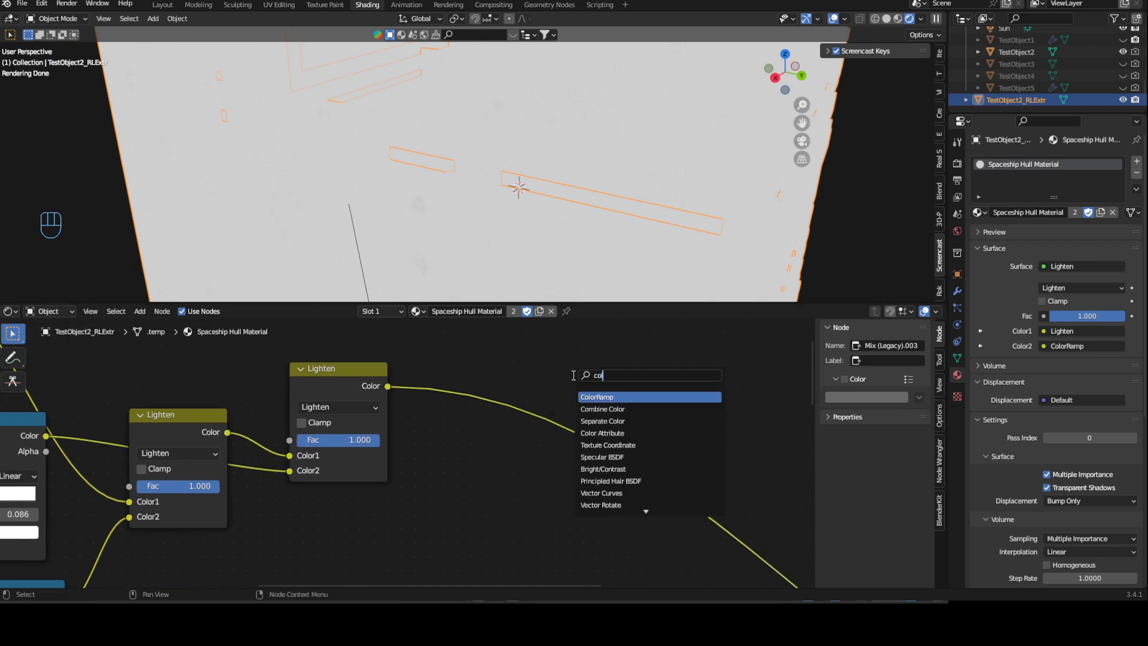
pyautogui.press('Escape')
pyautogui.hotkey('shift', 'a')
pyautogui.write('col')
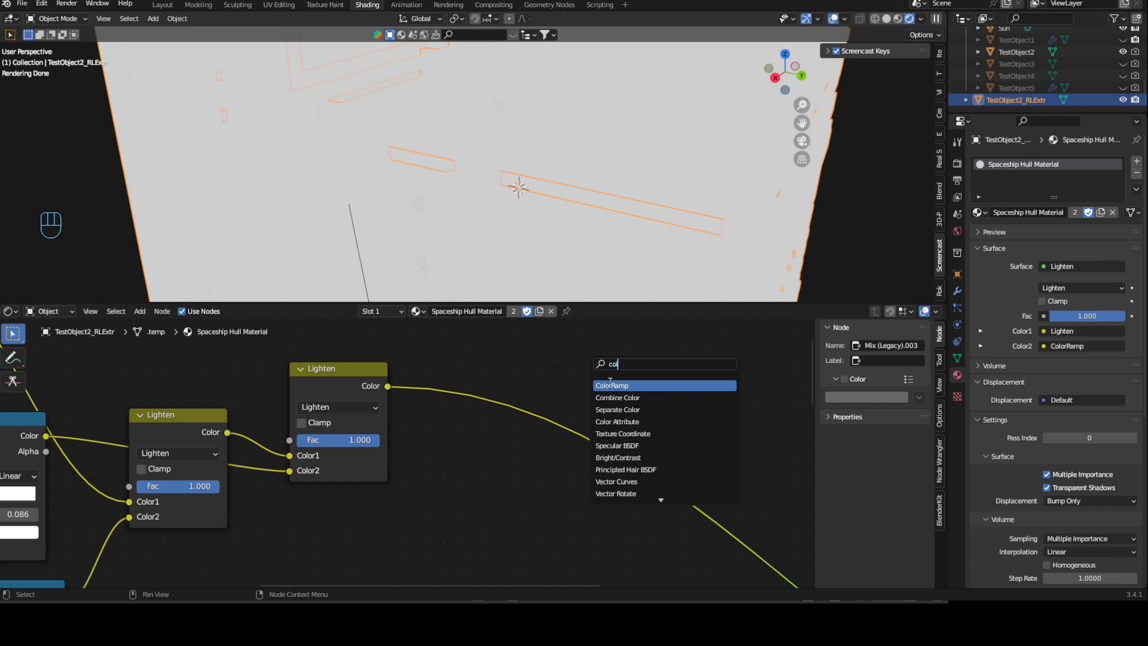
pyautogui.click(610, 384)
pyautogui.scroll(1, 423, 442)
# Narrow the new ColorRamp's gradient around its middle, with the white stop at 0.577
pyautogui.click(357, 449)
pyautogui.moveTo(360, 452); pyautogui.dragTo(442, 453)
pyautogui.moveTo(521, 452); pyautogui.dragTo(450, 452)
pyautogui.scroll(2, 462, 183)
pyautogui.scroll(1, 462, 183)
pyautogui.moveTo(462, 183); pyautogui.dragTo(415, 109, button='middle')
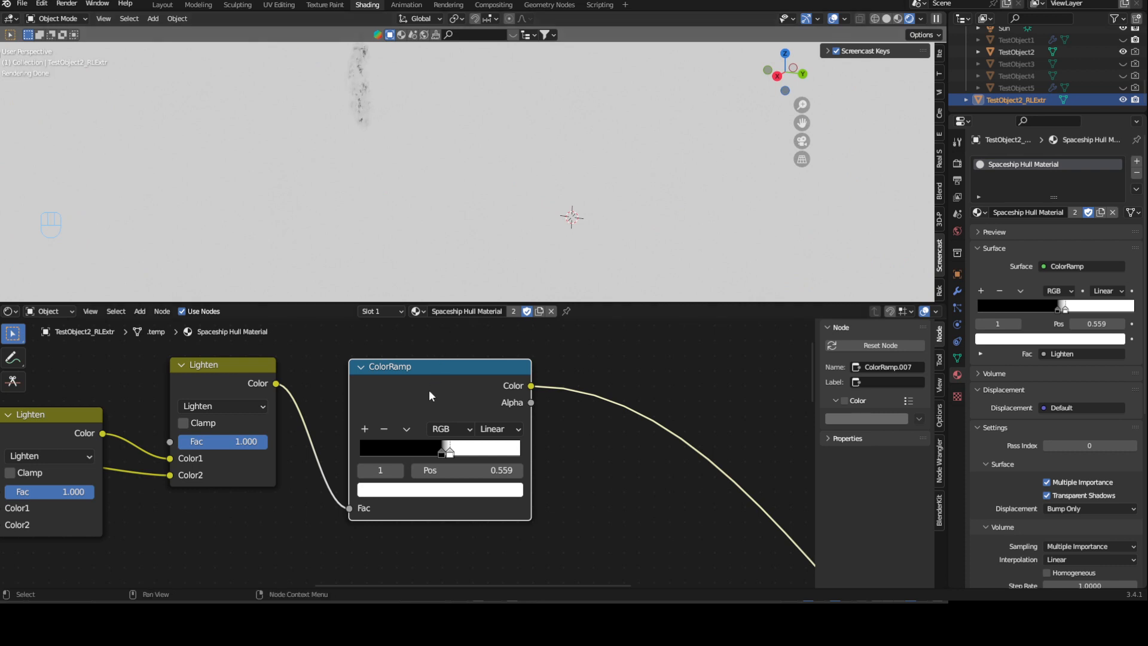
pyautogui.moveTo(450, 452)
pyautogui.mouseDown()
pyautogui.moveTo(421, 451)
pyautogui.moveTo(453, 458)
pyautogui.mouseUp()
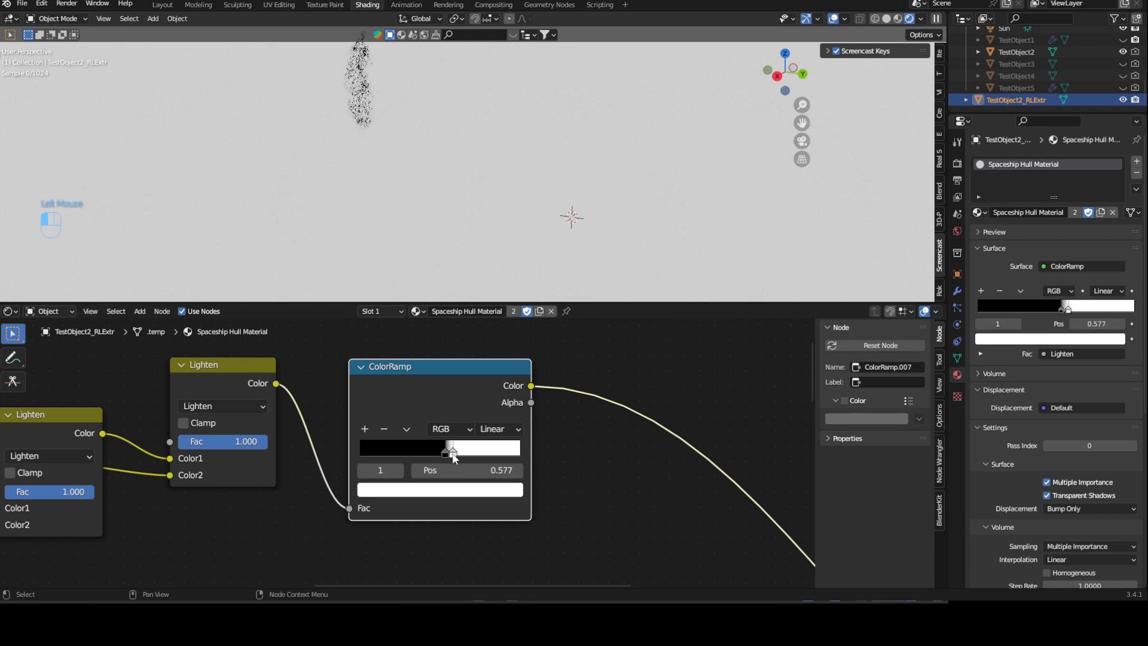
# Set the new ColorRamp's white stop to 0.545 and its black stop to 0.455, checking the spots up close
pyautogui.scroll(3, 441, 146)
pyautogui.keyDown('shift'); pyautogui.moveTo(441, 146); pyautogui.dragTo(424, 174, button='middle'); pyautogui.keyUp('shift')
pyautogui.scroll(-2, 450, 175)
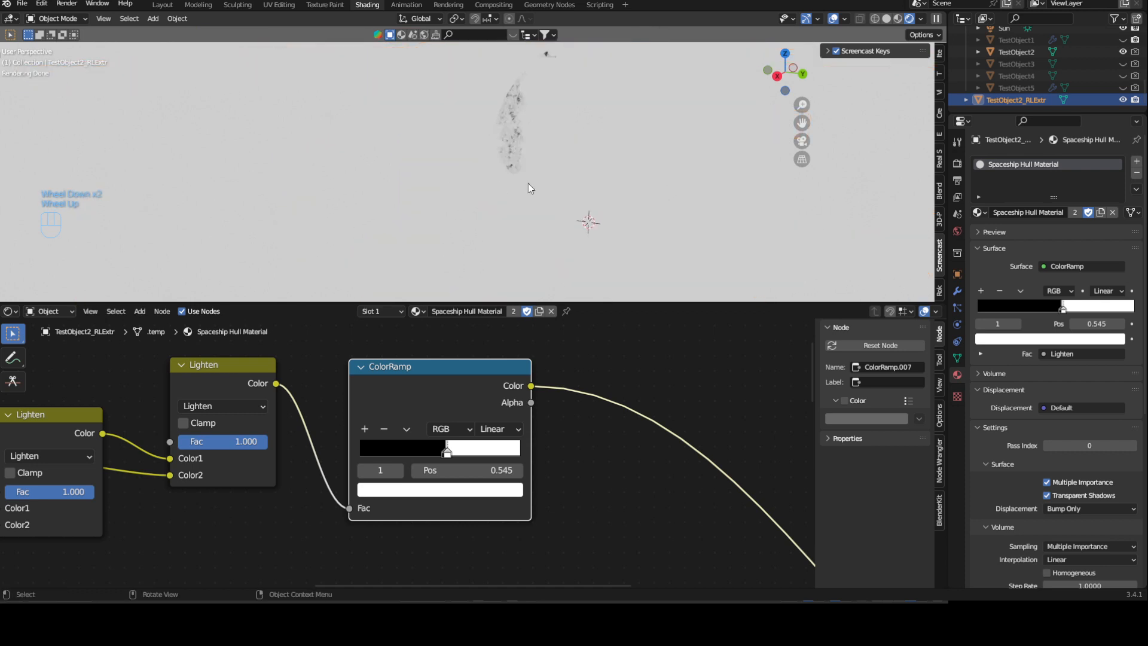
pyautogui.moveTo(454, 454)
pyautogui.mouseDown()
pyautogui.moveTo(469, 455)
pyautogui.moveTo(418, 454)
pyautogui.moveTo(464, 454)
pyautogui.moveTo(433, 450)
pyautogui.mouseUp()
pyautogui.click(420, 452)
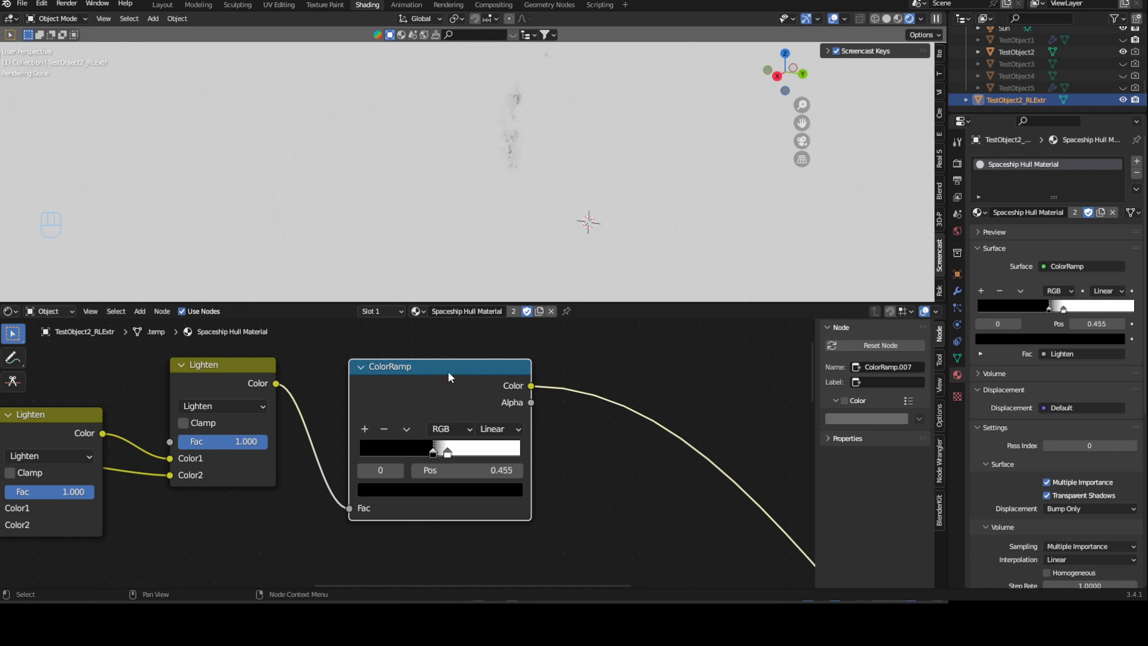
# Select the TestObject2 cube and inspect the texture on its faces from several angles and distances
pyautogui.scroll(-1, 548, 142)
pyautogui.scroll(-1, 548, 142)
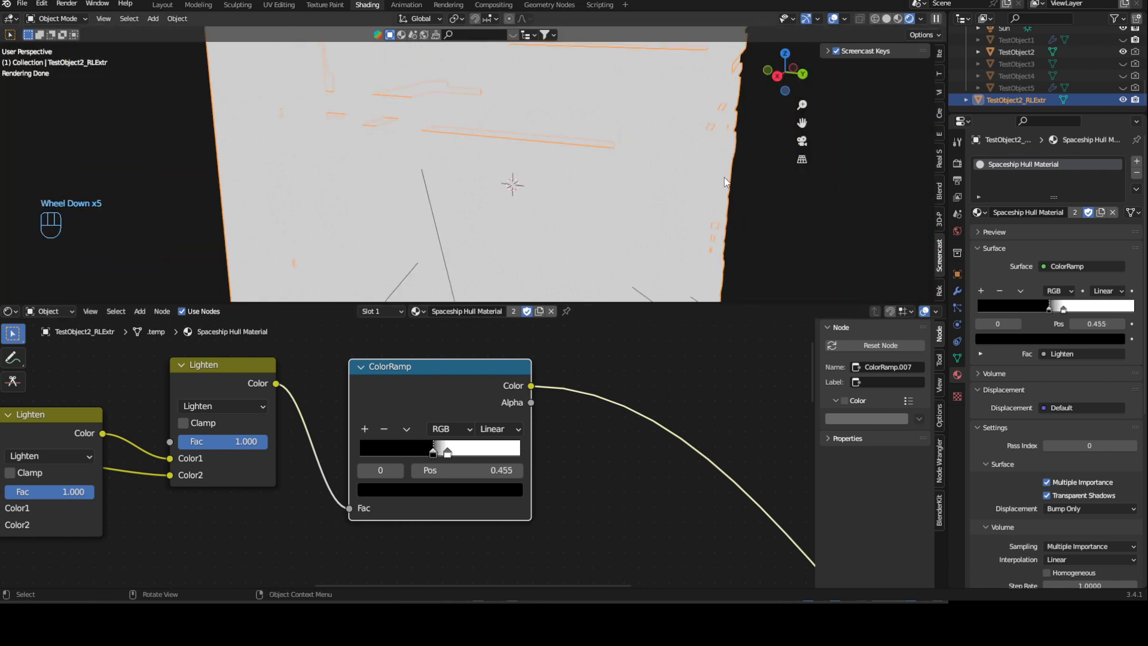
pyautogui.click(782, 177)
pyautogui.moveTo(533, 167); pyautogui.dragTo(582, 109, button='middle')
pyautogui.click(467, 116)
pyautogui.scroll(1, 479, 127)
pyautogui.scroll(-2, 497, 134)
pyautogui.scroll(-1, 508, 174)
pyautogui.scroll(2, 508, 173)
pyautogui.scroll(2, 509, 174)
pyautogui.keyDown('ctrl'); pyautogui.moveTo(512, 144); pyautogui.dragTo(513, 171, button='middle'); pyautogui.keyUp('ctrl')
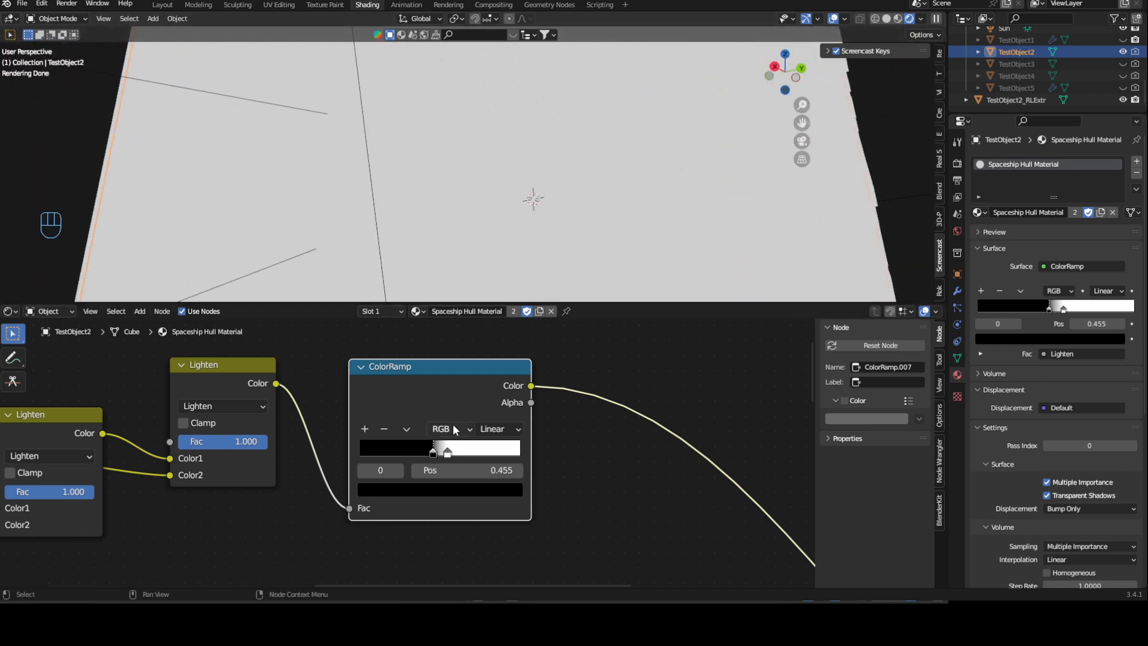
# Shift the ColorRamp's black stop closer to white and widen the gradient with the white stop at 0.927
pyautogui.moveTo(439, 455); pyautogui.dragTo(451, 455)
pyautogui.scroll(-2, 509, 164)
pyautogui.moveTo(509, 164); pyautogui.dragTo(435, 180, button='middle')
pyautogui.scroll(-1, 466, 196)
pyautogui.scroll(4, 467, 196)
pyautogui.moveTo(447, 453); pyautogui.dragTo(509, 453)
pyautogui.moveTo(460, 153); pyautogui.dragTo(515, 133, button='middle')
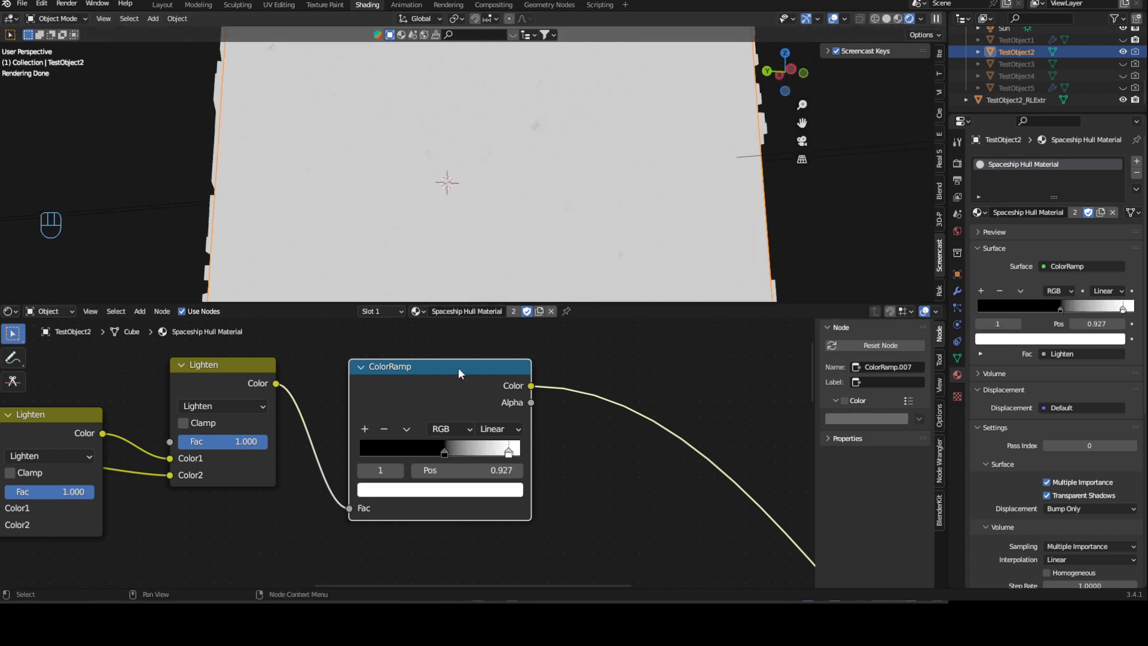
# Set the ColorRamp's white stop to 0.732 and its black stop to 0.668
pyautogui.moveTo(447, 451); pyautogui.dragTo(477, 453)
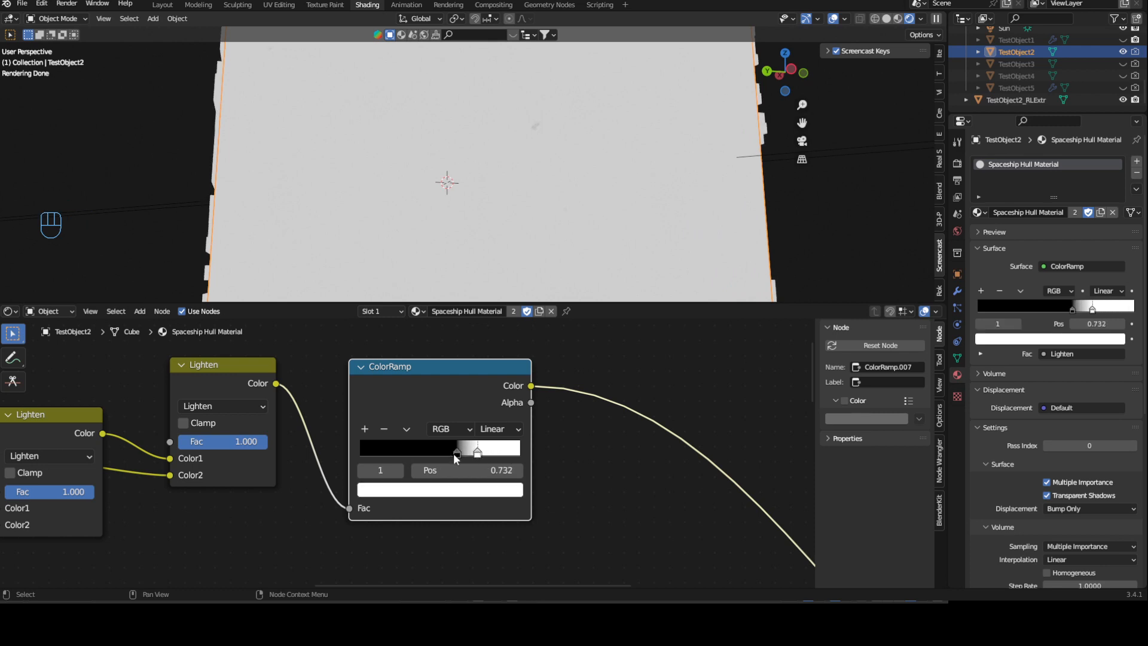
pyautogui.click(458, 455)
pyautogui.moveTo(537, 151); pyautogui.dragTo(558, 191, button='middle')
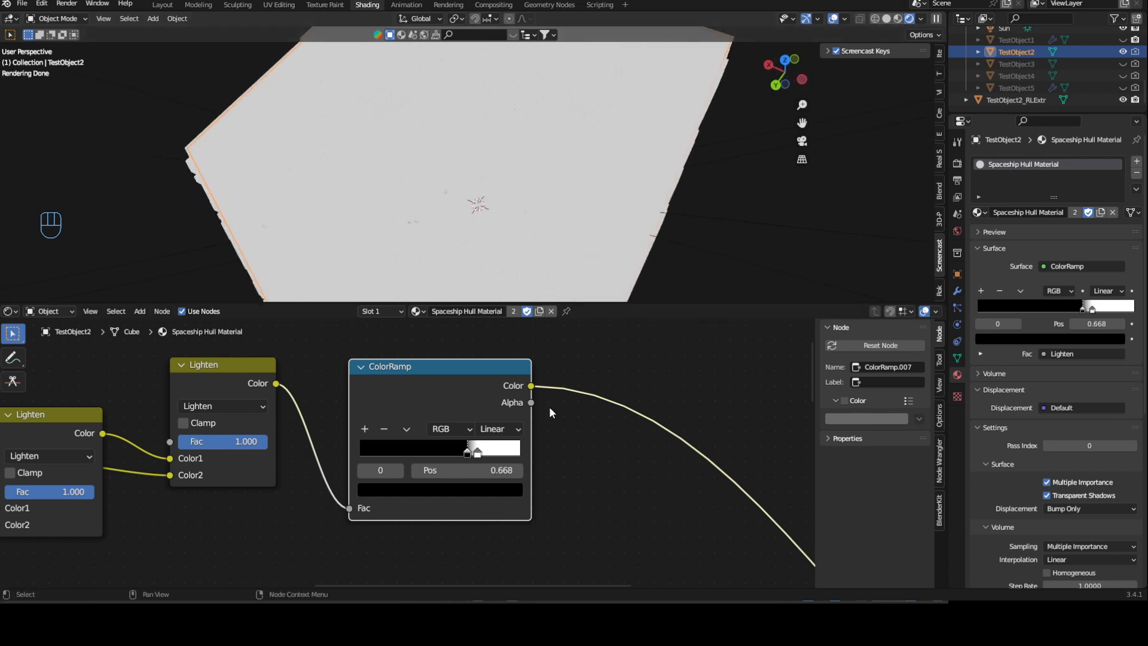
# Add a Bevel node in the empty area above the existing texture nodes
pyautogui.scroll(-2, 406, 453)
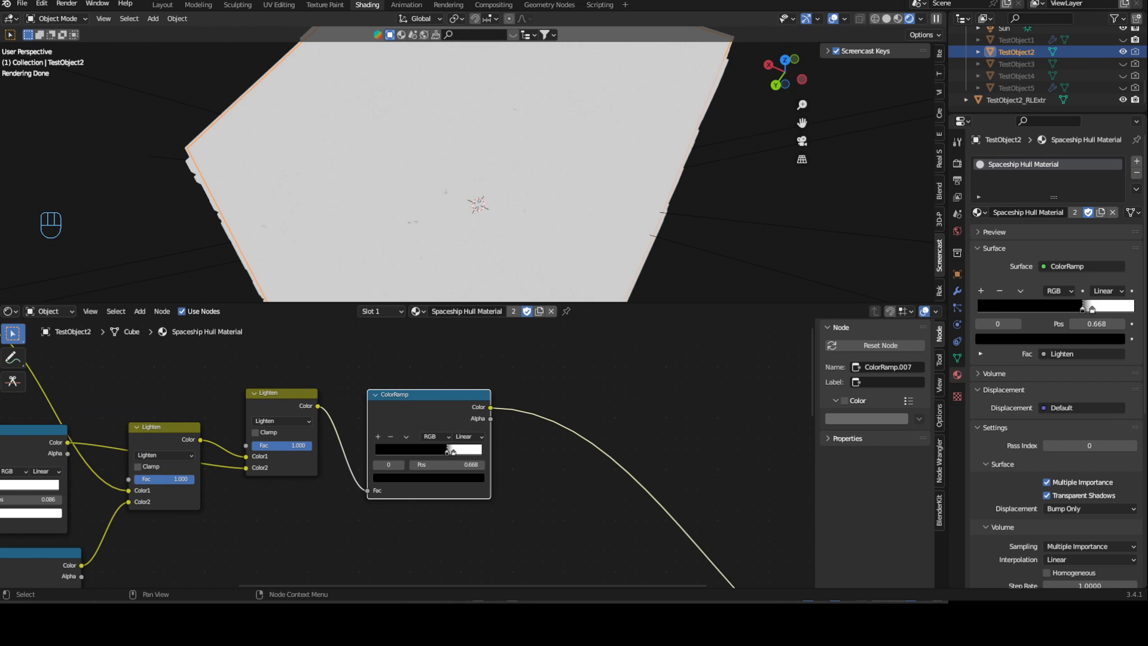
pyautogui.scroll(-3, 413, 425)
pyautogui.moveTo(415, 426)
pyautogui.mouseDown(button='middle')
pyautogui.moveTo(387, 384)
pyautogui.moveTo(432, 438)
pyautogui.mouseUp(button='middle')
pyautogui.moveTo(318, 393); pyautogui.dragTo(364, 449, button='middle')
pyautogui.click(349, 428)
pyautogui.scroll(2, 325, 388)
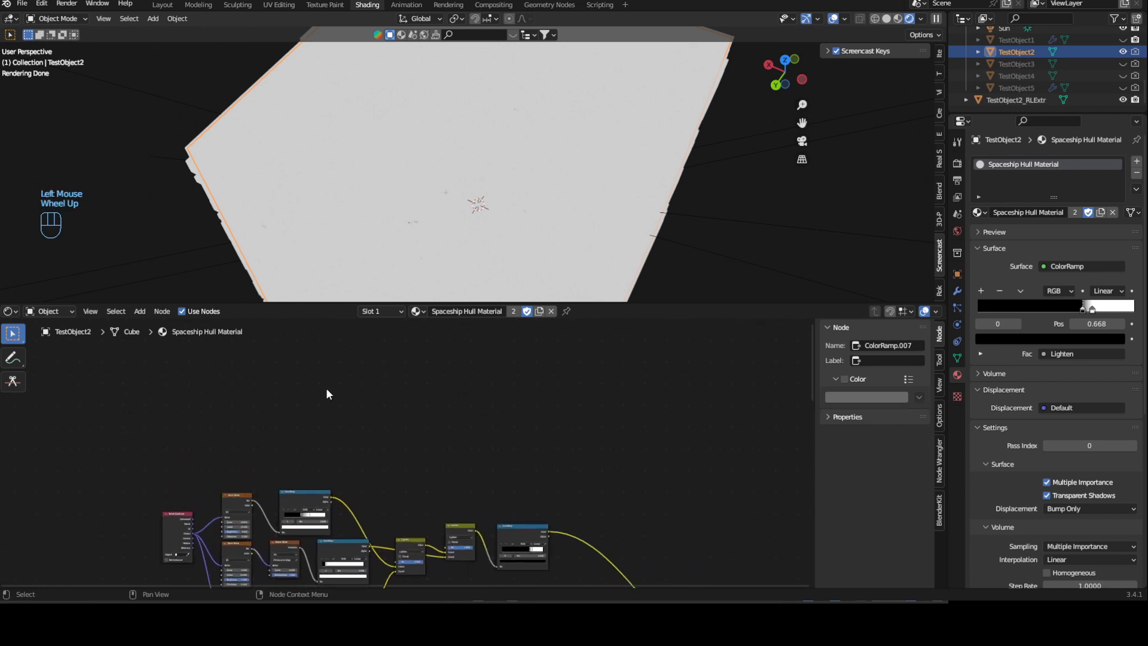
pyautogui.moveTo(316, 349); pyautogui.dragTo(378, 392, button='middle')
pyautogui.hotkey('shift', 'a')
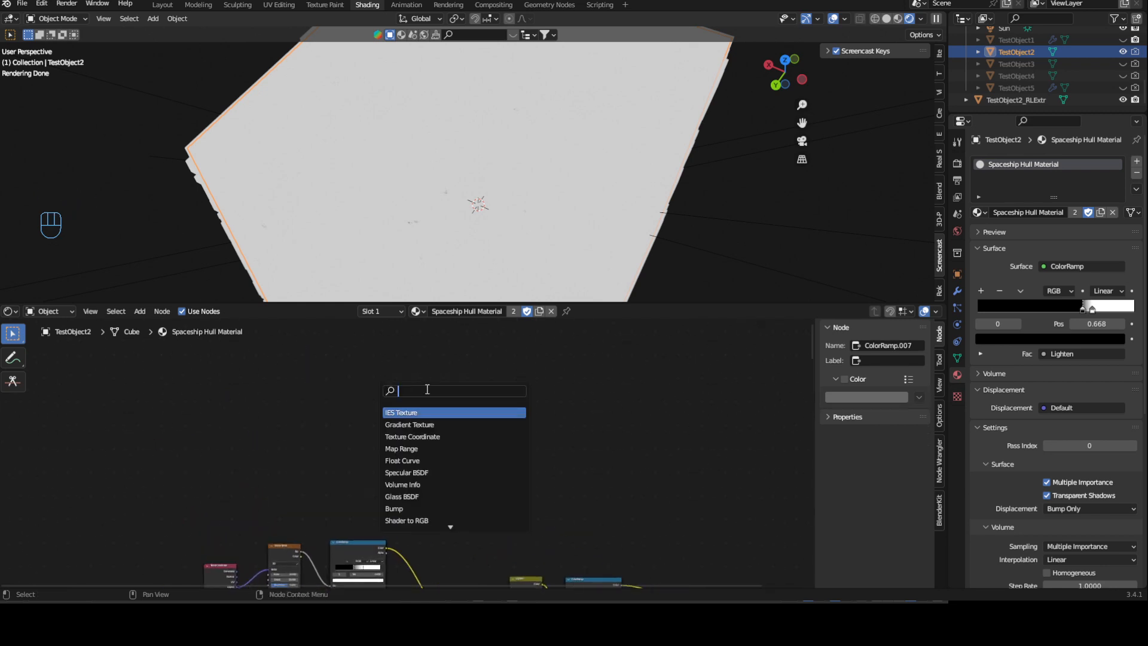
pyautogui.write('bev')
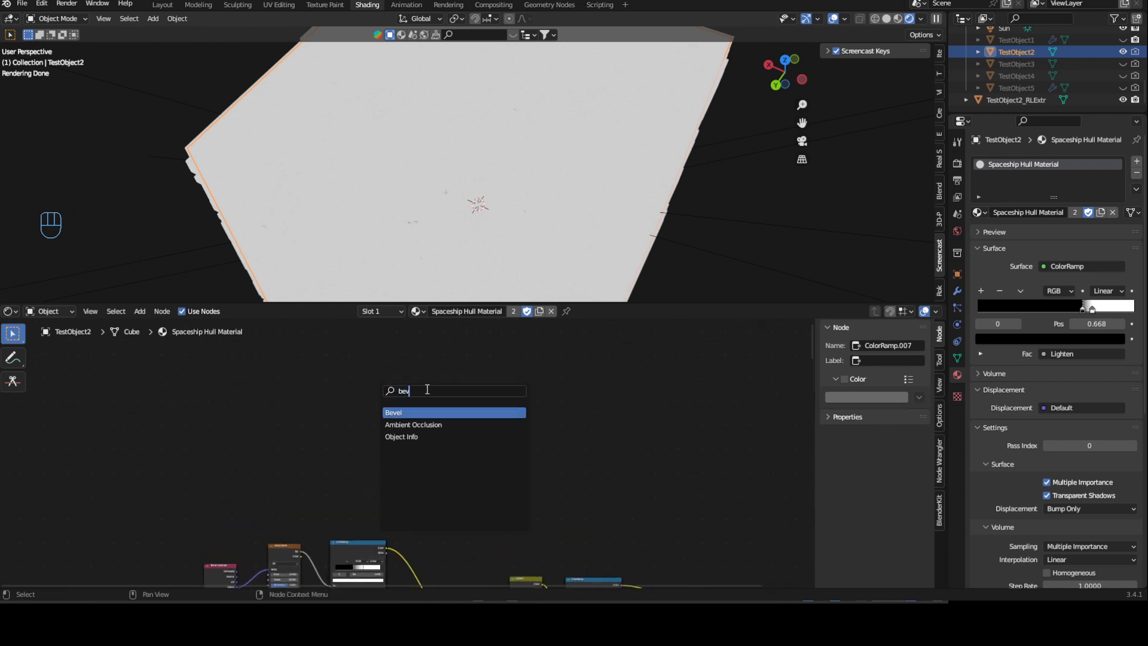
pyautogui.press('Return')
pyautogui.click(427, 434)
# Duplicate the Bevel node and place the copy directly beneath the original
pyautogui.scroll(3, 329, 384)
pyautogui.click(338, 372)
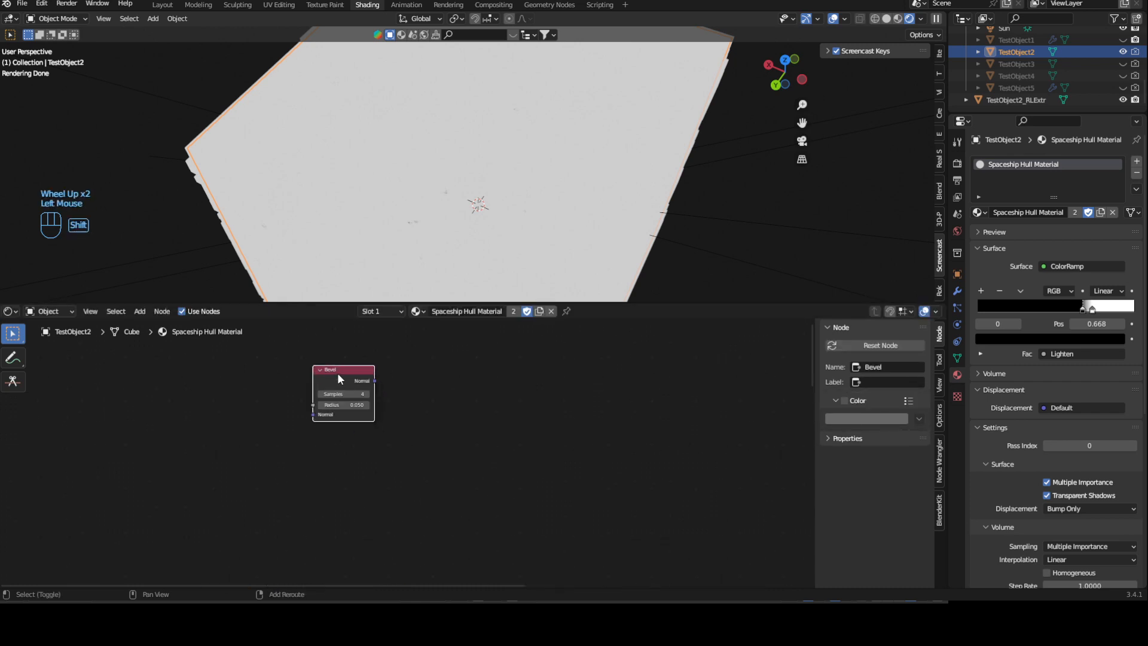
pyautogui.hotkey('shift', 'd')
pyautogui.click(368, 449)
# Set the upper Bevel's Radius to 0, and the lower Bevel's Samples to 2 and Radius to 0.02
pyautogui.scroll(1, 367, 450)
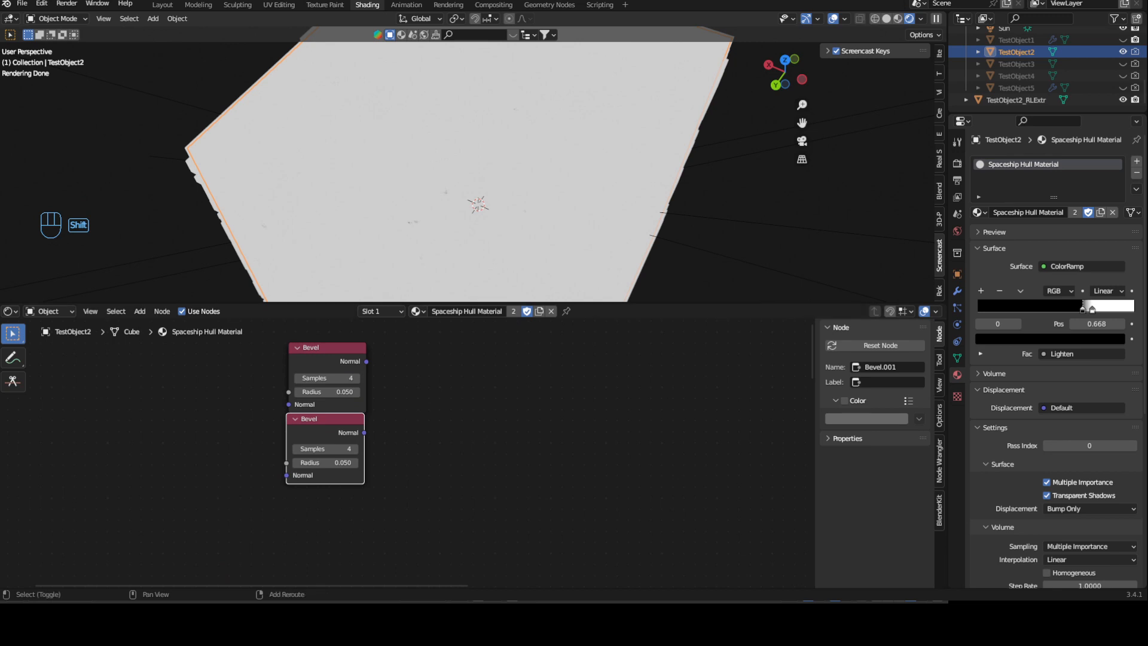
pyautogui.click(339, 448)
pyautogui.press('Return')
pyautogui.hotkey('ctrl', 'x')
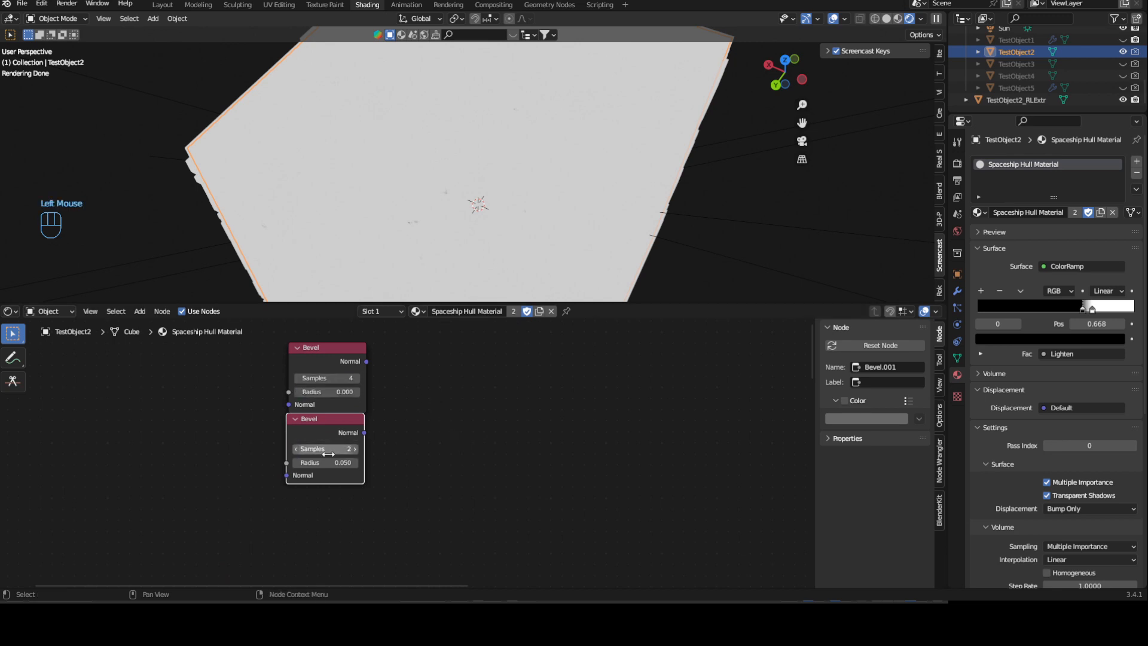
pyautogui.doubleClick(335, 463)
pyautogui.hotkey('ctrl', 'v')
pyautogui.press('Return')
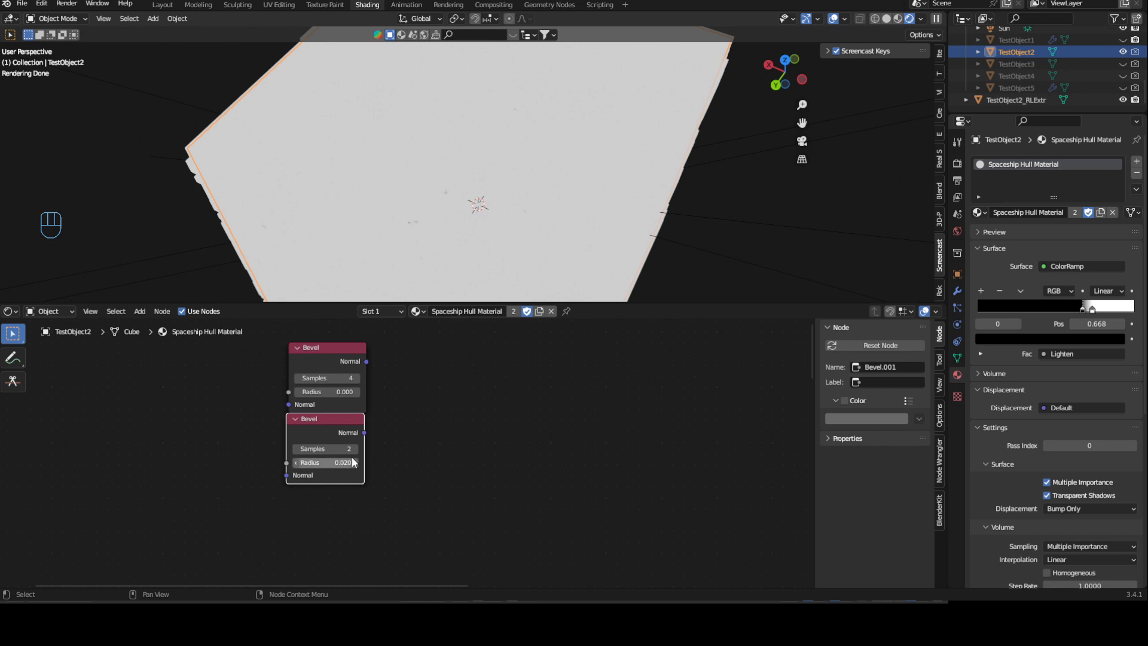
# Combine the two Bevel nodes with a Mix node, preview its result on the cube, and expand the node
pyautogui.click(333, 347)
pyautogui.keyDown('shift'); pyautogui.click(329, 419); pyautogui.keyUp('shift')
pyautogui.press('ctrl+KP_0')
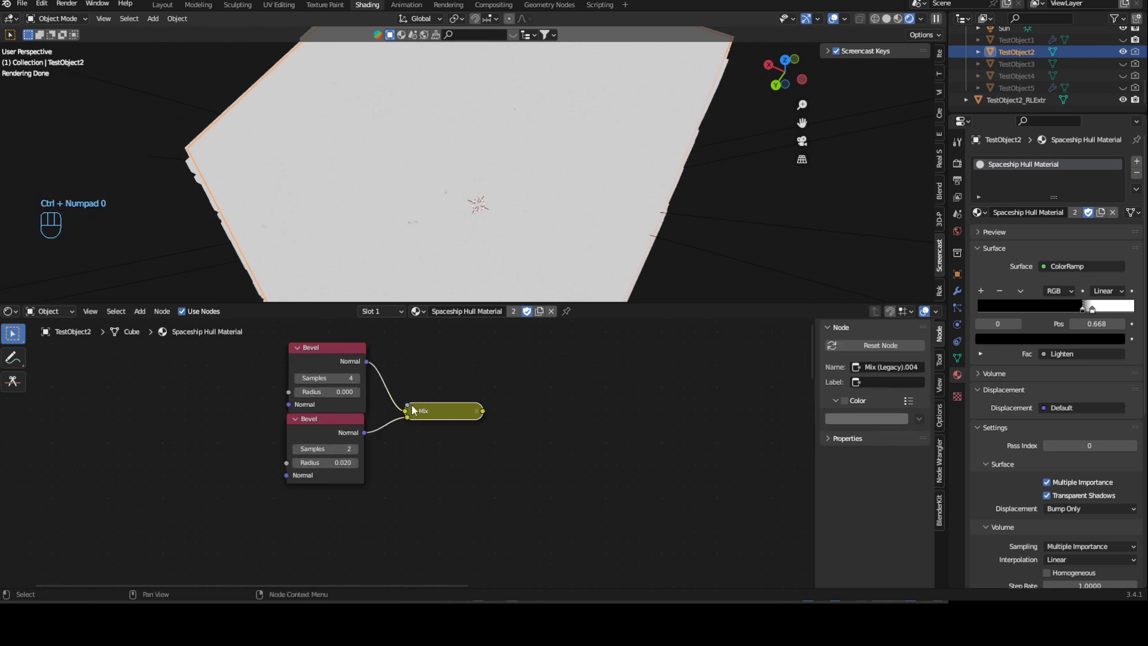
pyautogui.keyDown('ctrl'); pyautogui.keyDown('shift'); pyautogui.click(447, 413); pyautogui.keyUp('shift'); pyautogui.keyUp('ctrl')
pyautogui.click(416, 411)
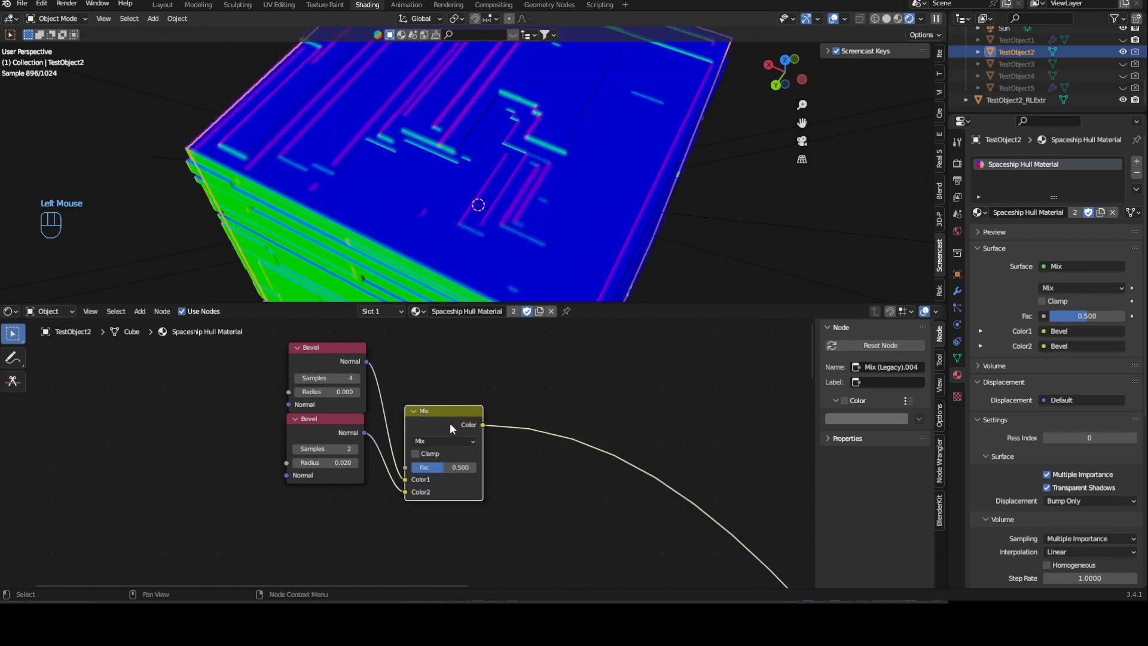
# Set the Bevel Mix node's blending mode to Difference and its Fac to 1.0
pyautogui.moveTo(445, 424); pyautogui.dragTo(462, 418)
pyautogui.click(461, 419)
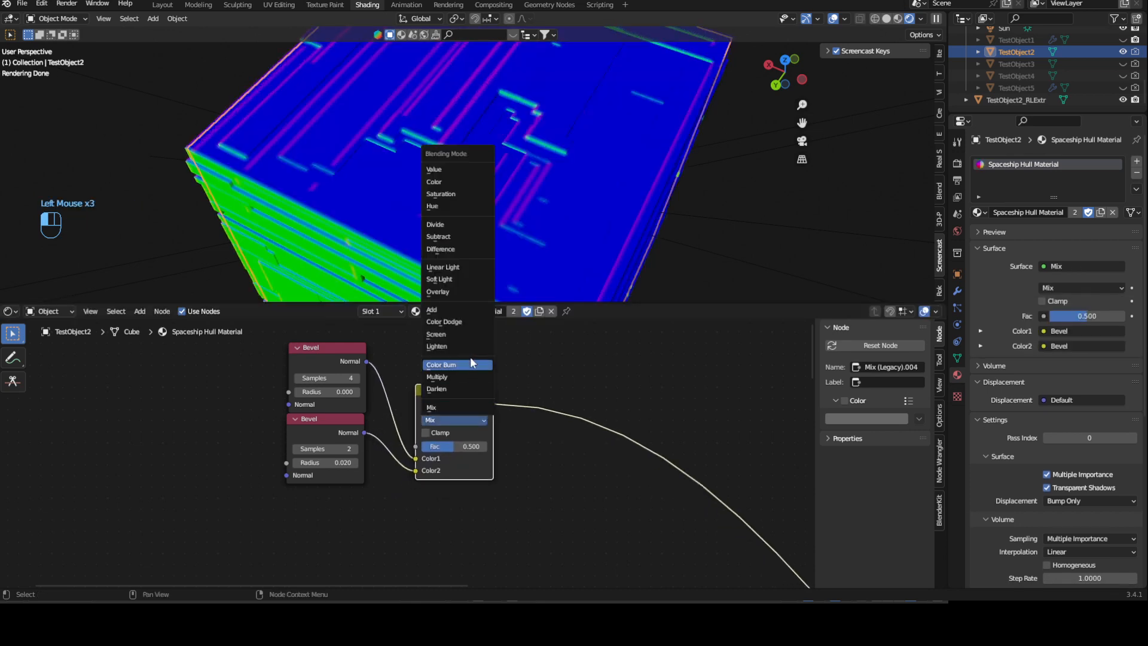
pyautogui.click(454, 249)
pyautogui.moveTo(457, 450); pyautogui.dragTo(497, 448)
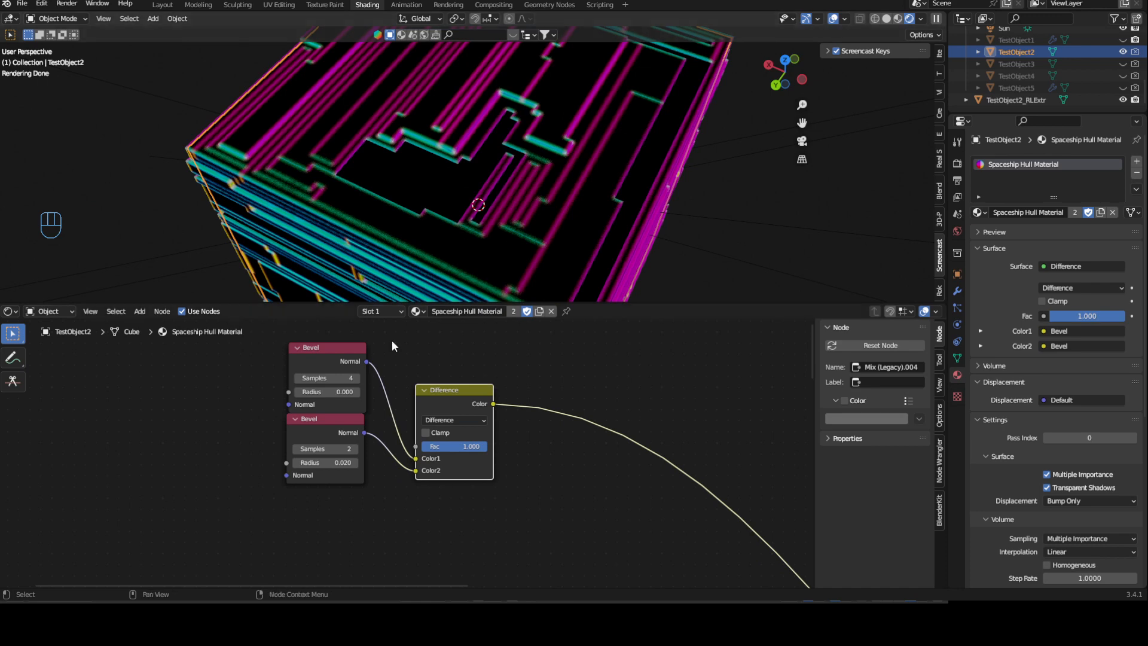
# Set the lower Bevel's Radius to 0.01 and check the edge lines around the whole cube
pyautogui.scroll(-1, 406, 453)
pyautogui.scroll(2, 406, 453)
pyautogui.click(294, 470)
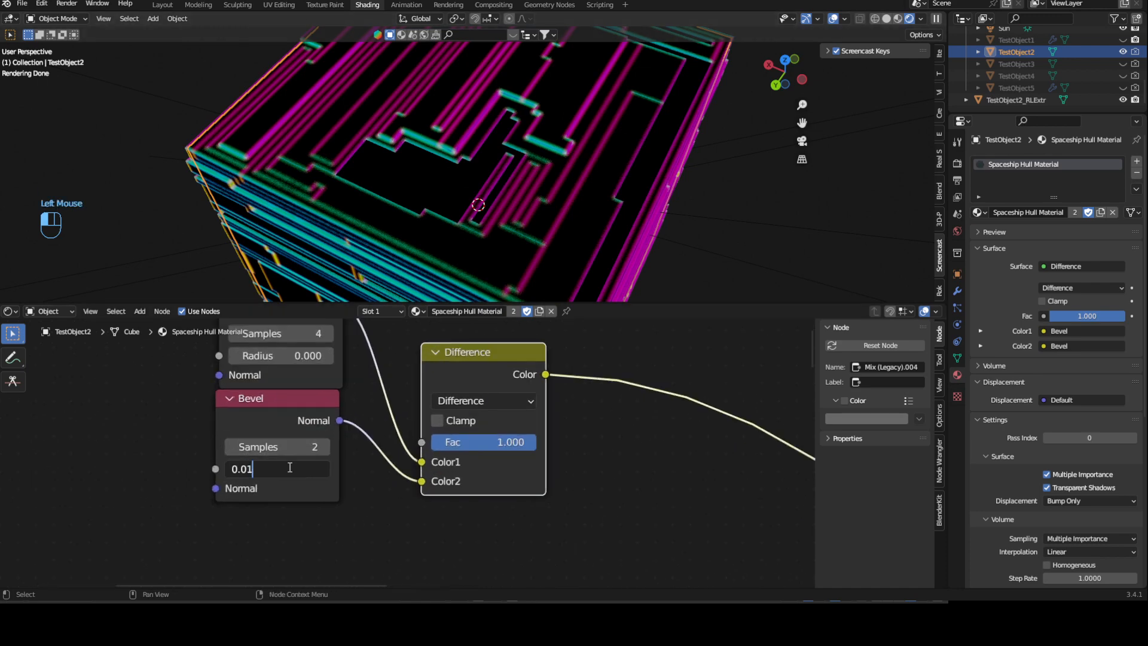
pyautogui.write('0.01')
pyautogui.press('Return')
pyautogui.moveTo(357, 152); pyautogui.dragTo(424, 84, button='middle')
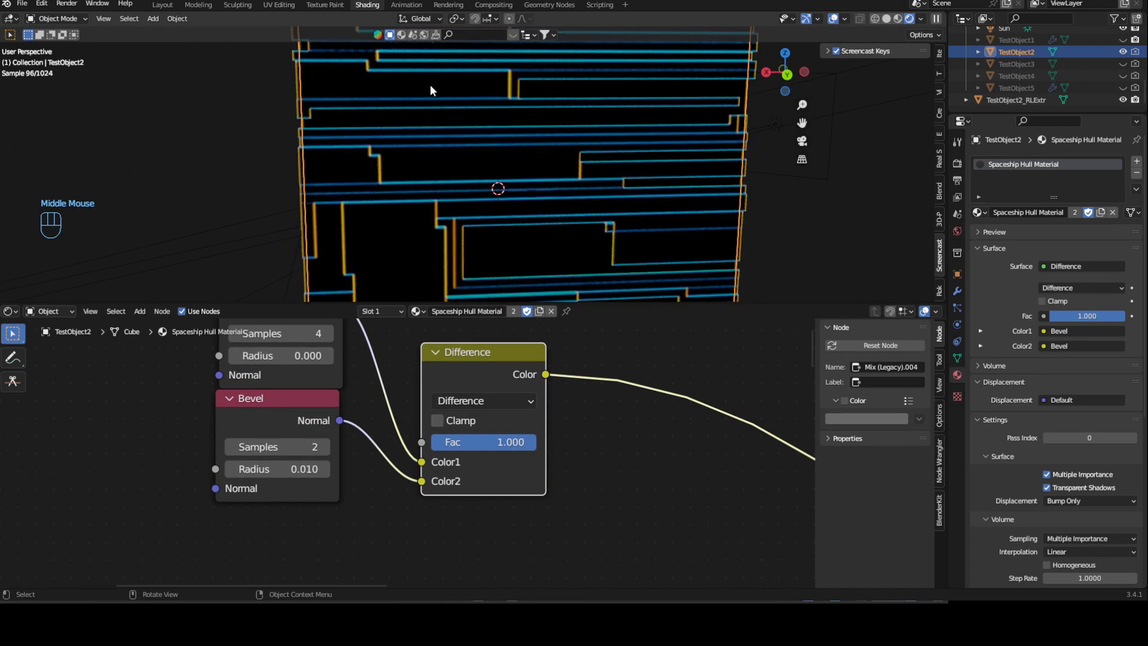
pyautogui.scroll(-3, 613, 118)
pyautogui.moveTo(580, 141); pyautogui.dragTo(486, 224, button='middle')
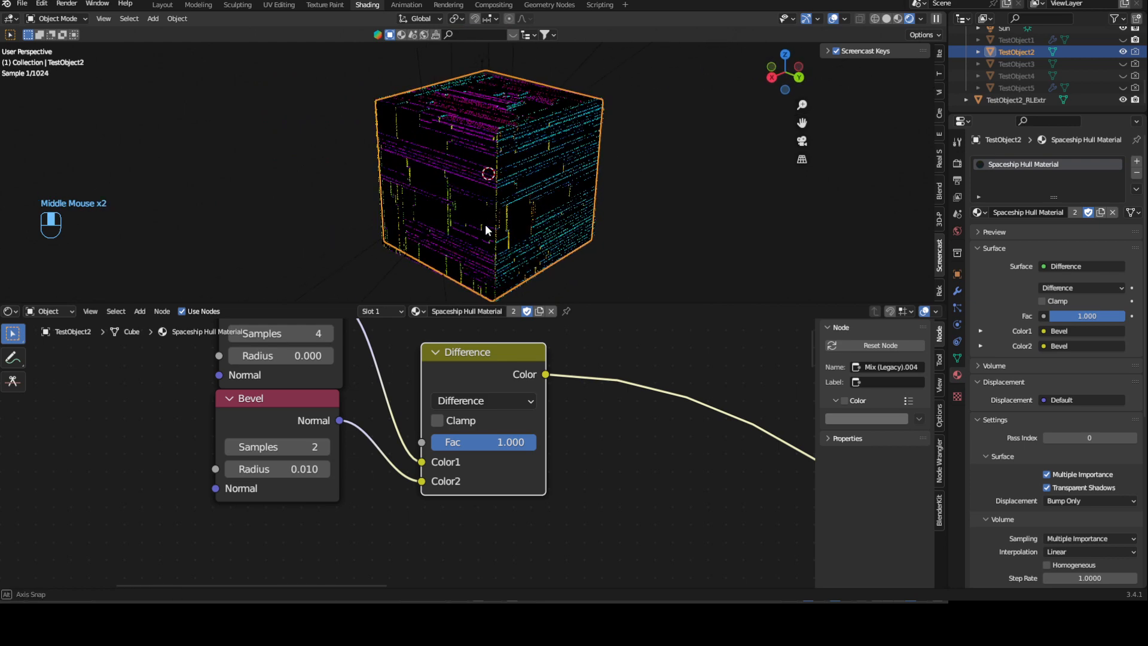
# Reposition the Difference node and add a Musgrave Texture node above the two Bevel nodes
pyautogui.moveTo(493, 368); pyautogui.dragTo(503, 347)
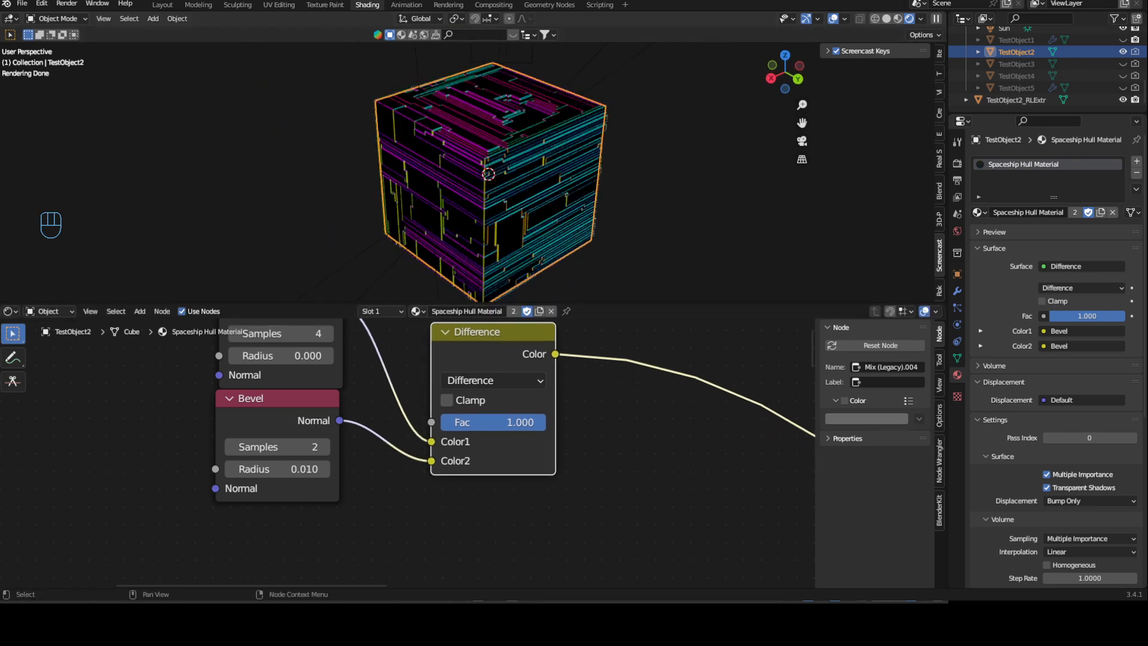
pyautogui.moveTo(457, 383); pyautogui.dragTo(454, 468, button='middle')
pyautogui.moveTo(483, 488); pyautogui.dragTo(487, 471)
pyautogui.moveTo(378, 410); pyautogui.dragTo(385, 448, button='middle')
pyautogui.click(374, 397)
pyautogui.hotkey('shift', 'a')
pyautogui.write('mus')
pyautogui.click(445, 412)
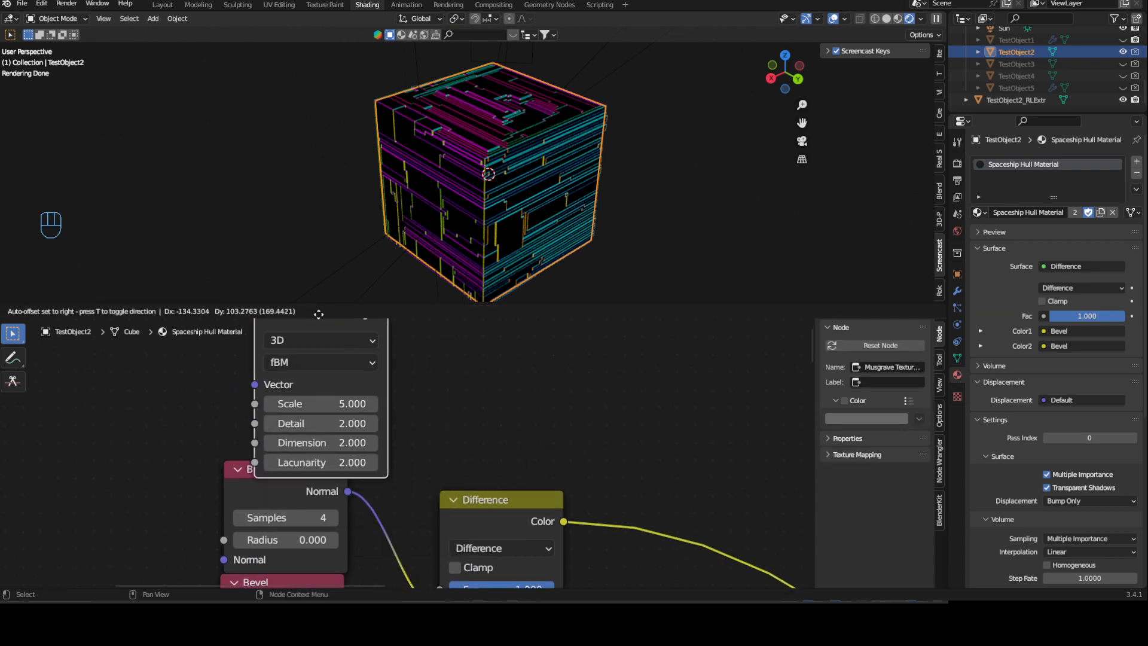
pyautogui.click(294, 384)
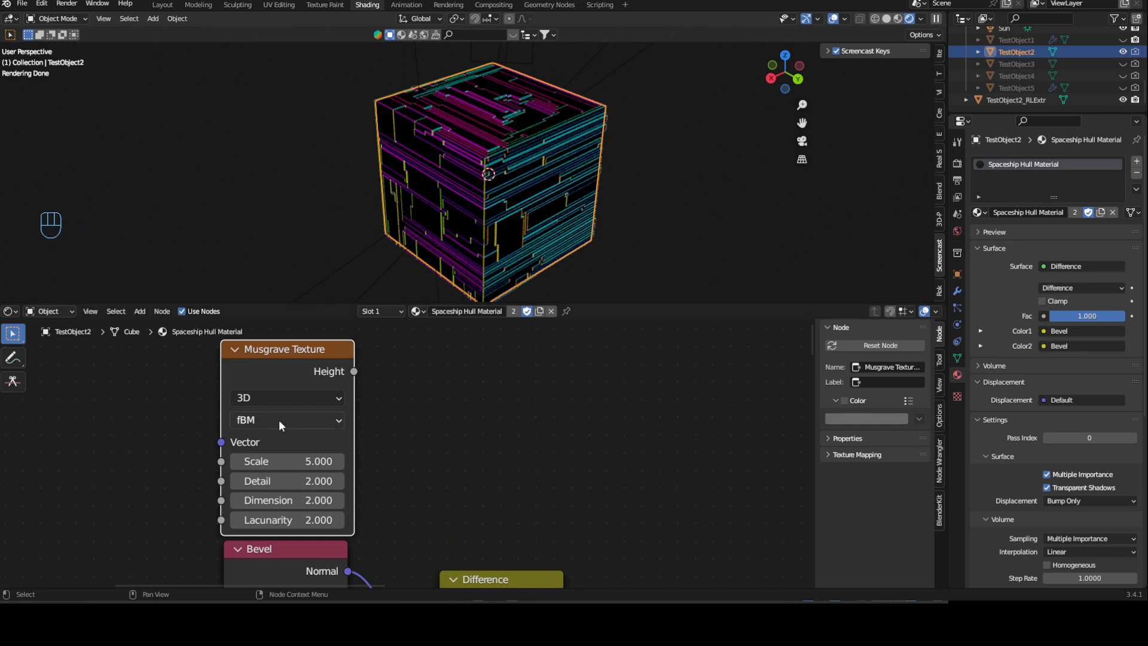
# Add a Texture Coordinate node without Mapping and connect its Object output to the Musgrave Texture's Vector
pyautogui.hotkey('ctrl', 't')
pyautogui.click(142, 390)
pyautogui.press('Delete')
pyautogui.moveTo(26, 407); pyautogui.dragTo(25, 407)
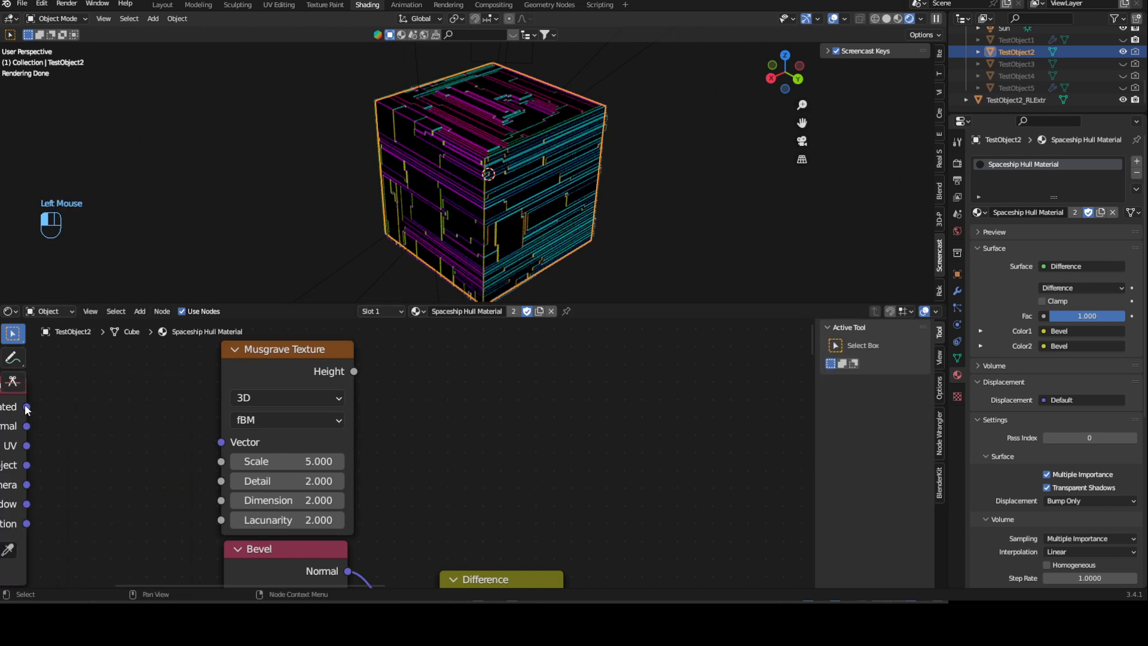
pyautogui.moveTo(58, 419); pyautogui.dragTo(173, 411, button='middle')
pyautogui.click(130, 380)
pyautogui.moveTo(201, 448); pyautogui.dragTo(329, 437)
# Examine the new Bevel and Musgrave node group alongside the existing texture nodes
pyautogui.scroll(-6, 329, 437)
pyautogui.moveTo(316, 493); pyautogui.dragTo(386, 429, button='middle')
pyautogui.moveTo(251, 498); pyautogui.dragTo(235, 387, button='middle')
pyautogui.moveTo(397, 462); pyautogui.dragTo(413, 493, button='middle')
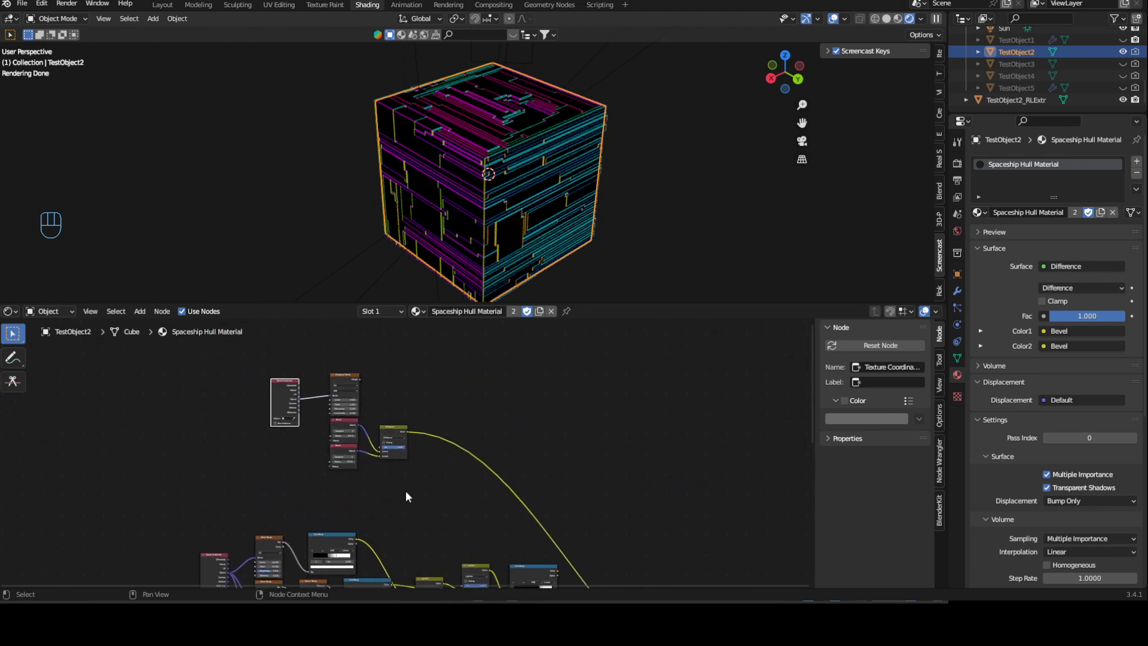
pyautogui.scroll(3, 411, 493)
pyautogui.scroll(1, 397, 386)
pyautogui.moveTo(397, 385); pyautogui.dragTo(480, 454, button='middle')
pyautogui.scroll(4, 356, 426)
pyautogui.scroll(3, 357, 426)
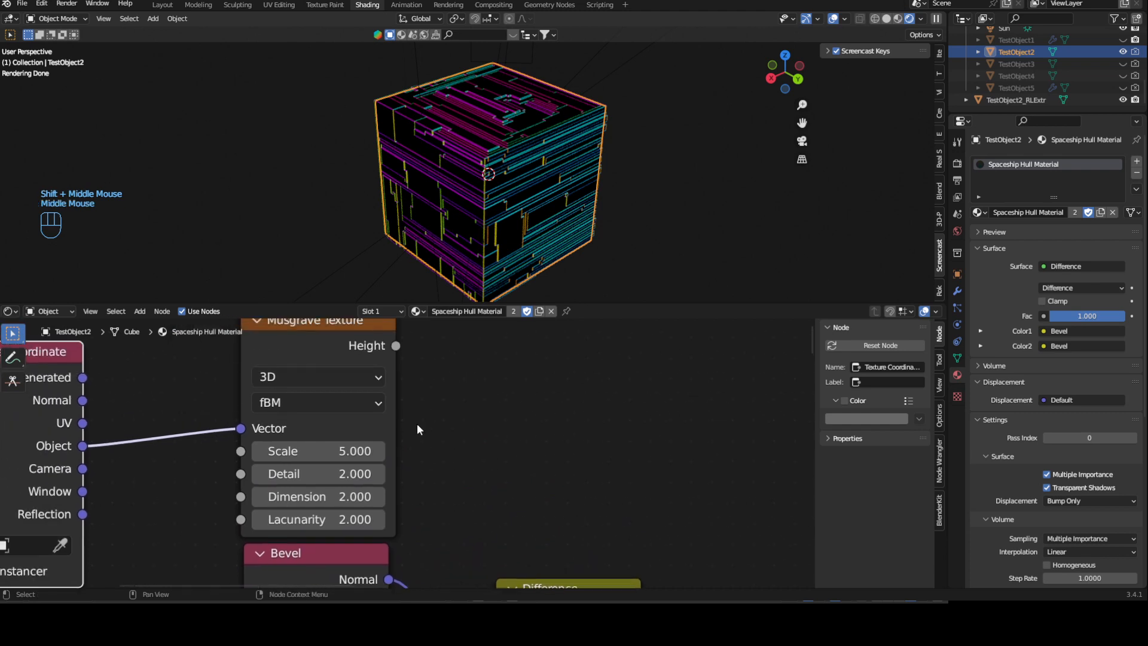
# Preview the Musgrave Texture on the cube and set its Scale to 0.2
pyautogui.keyDown('ctrl'); pyautogui.keyDown('shift'); pyautogui.click(332, 458); pyautogui.keyUp('shift'); pyautogui.keyUp('ctrl')
pyautogui.click(333, 453)
pyautogui.press('BackSpace')
pyautogui.write('02')
pyautogui.press('Return')
pyautogui.click(332, 451)
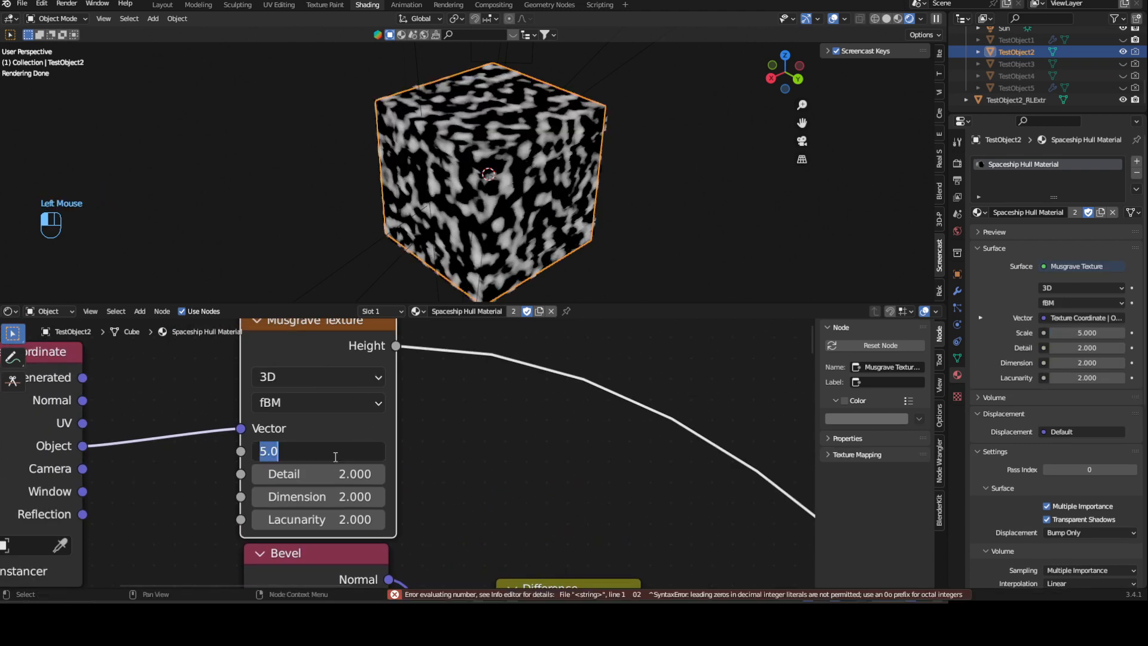
pyautogui.write('=.2')
pyautogui.press('Return')
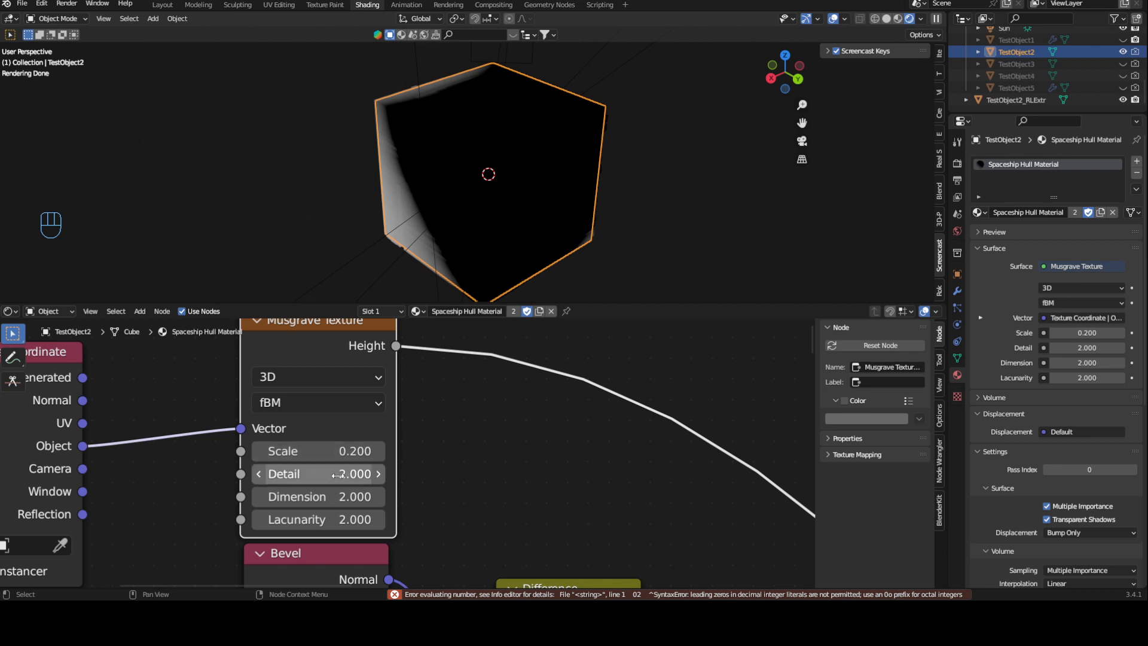
# Set the Musgrave Texture's Detail to 15, Dimension to 0, Lacunarity to 1.9 and Scale to 0.3
pyautogui.moveTo(329, 474); pyautogui.dragTo(431, 474)
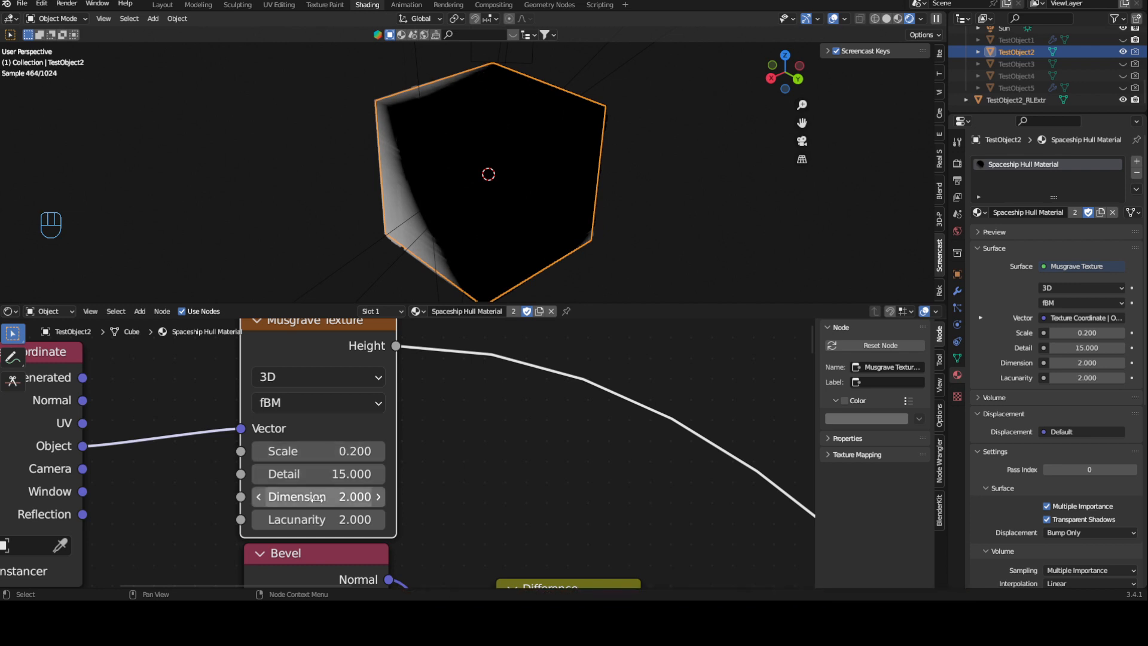
pyautogui.click(317, 497)
pyautogui.write('0')
pyautogui.press('Return')
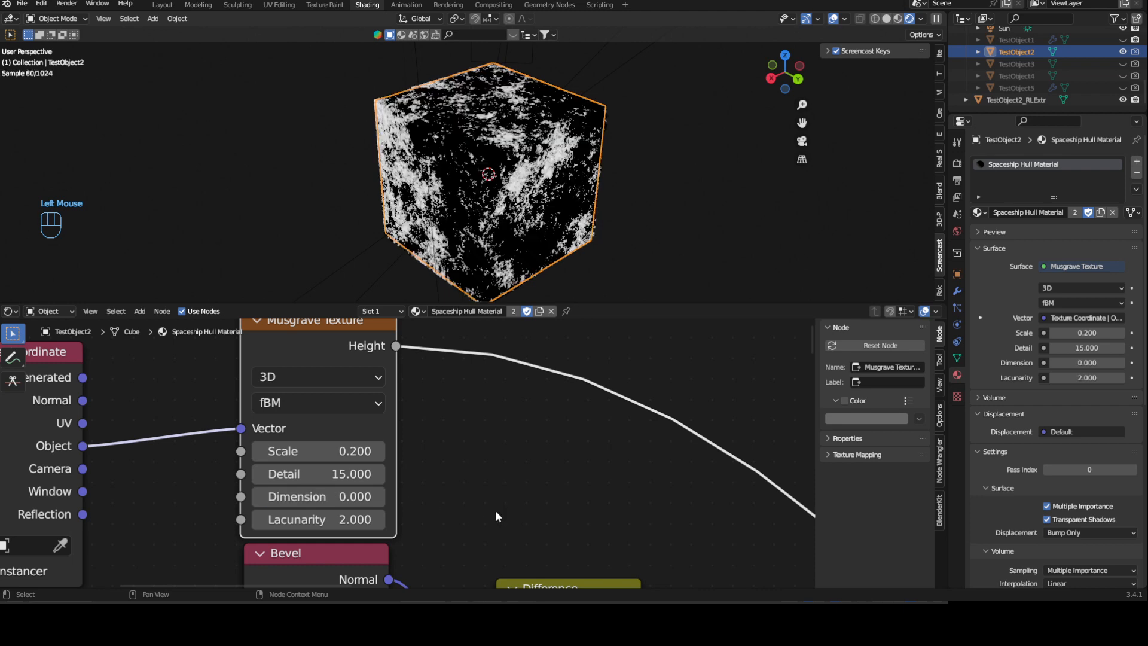
pyautogui.click(338, 520)
pyautogui.write('1.9')
pyautogui.press('Return')
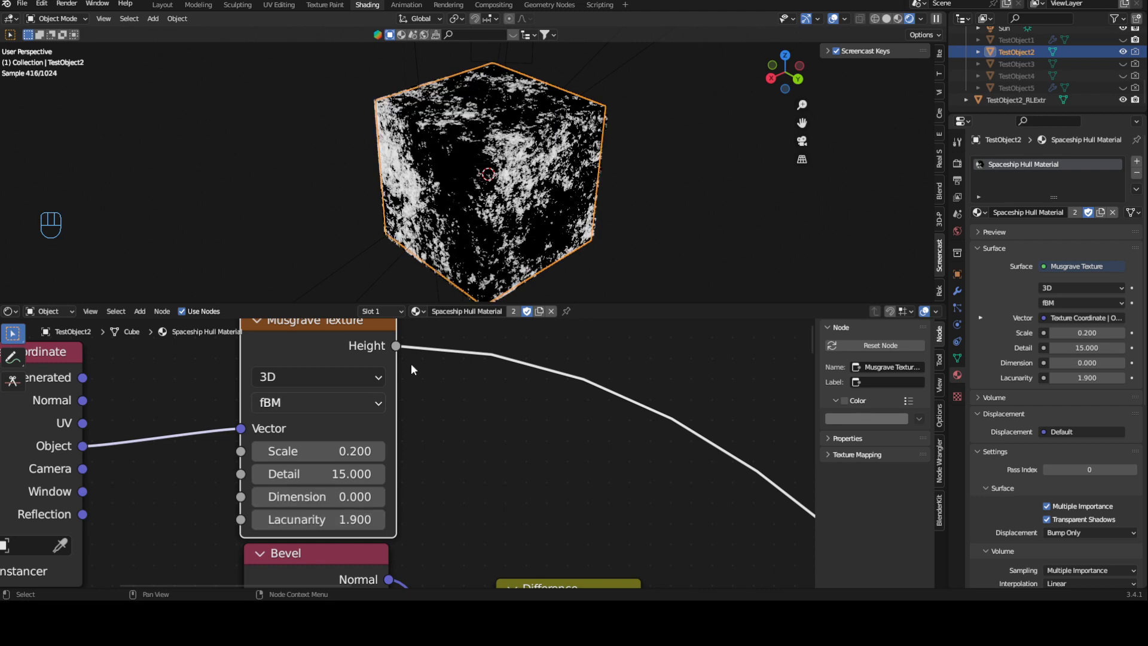
pyautogui.click(322, 454)
pyautogui.press('BackSpace')
pyautogui.write('3')
pyautogui.press('Return')
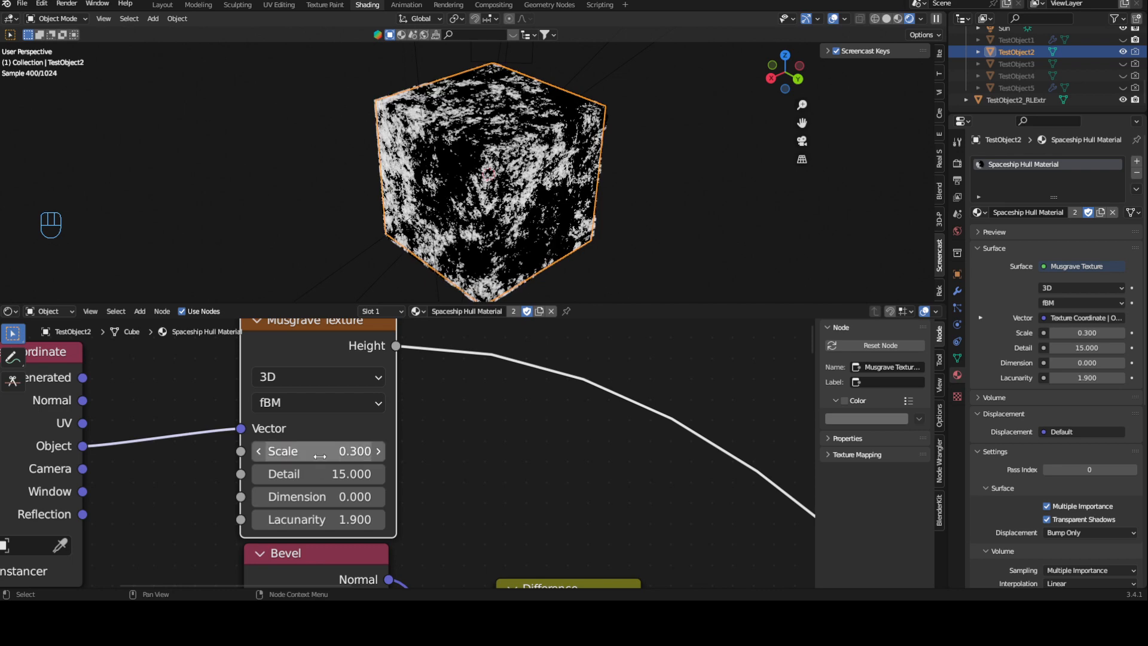
# Combine the Musgrave Texture and the Difference node in a new Mix node placed beside them
pyautogui.scroll(1, 508, 392)
pyautogui.scroll(-2, 320, 431)
pyautogui.moveTo(440, 423)
pyautogui.keyDown('shift'); pyautogui.mouseDown(button='middle')
pyautogui.moveTo(384, 381)
pyautogui.moveTo(447, 446)
pyautogui.moveTo(424, 417)
pyautogui.mouseUp(button='middle'); pyautogui.keyUp('shift')
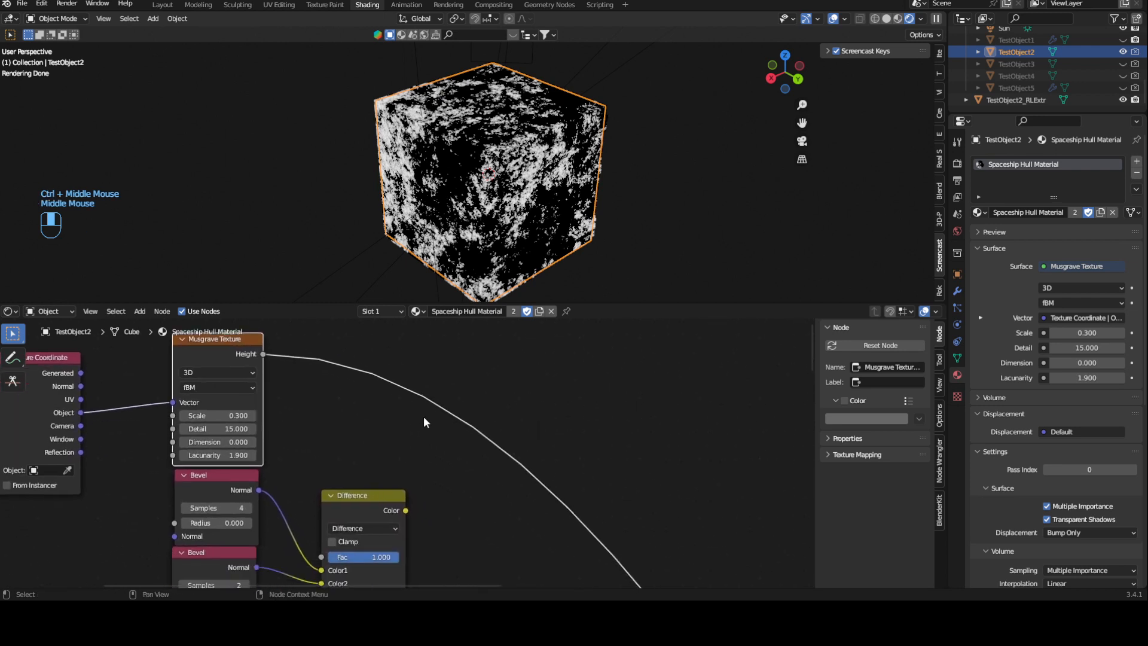
pyautogui.moveTo(441, 465); pyautogui.dragTo(306, 414, button='middle')
pyautogui.scroll(-3, 402, 438)
pyautogui.moveTo(406, 436); pyautogui.dragTo(425, 445, button='middle')
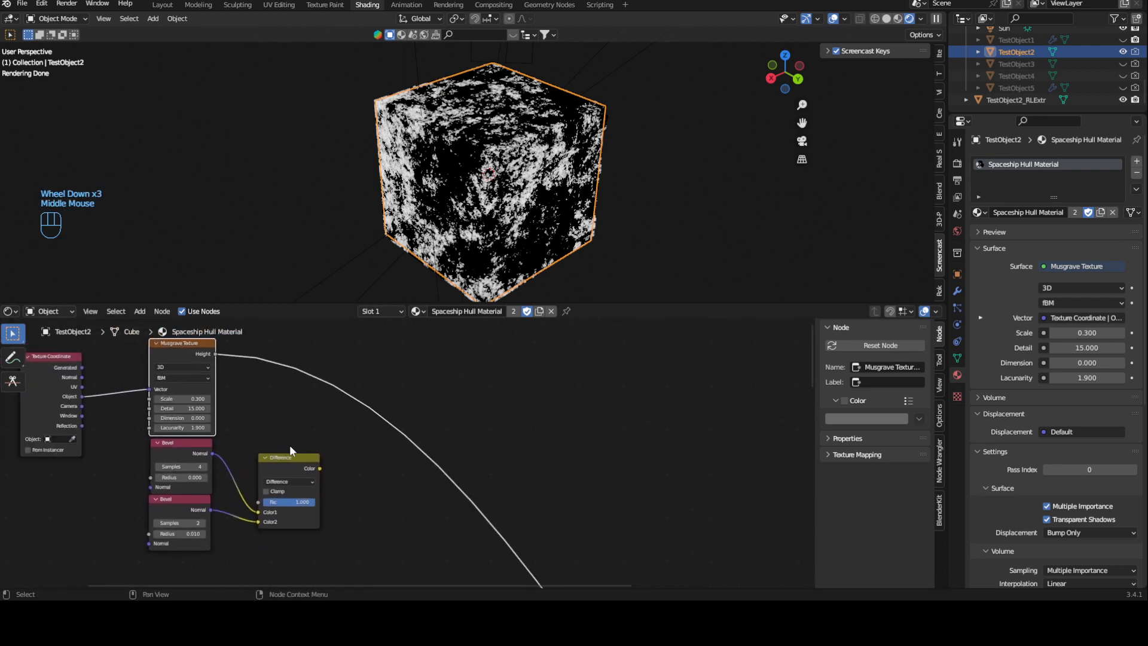
pyautogui.keyDown('shift'); pyautogui.click(285, 454); pyautogui.keyUp('shift')
pyautogui.press('ctrl+KP_0')
pyautogui.click(359, 423)
pyautogui.moveTo(386, 423); pyautogui.dragTo(412, 392)
pyautogui.scroll(3, 398, 413)
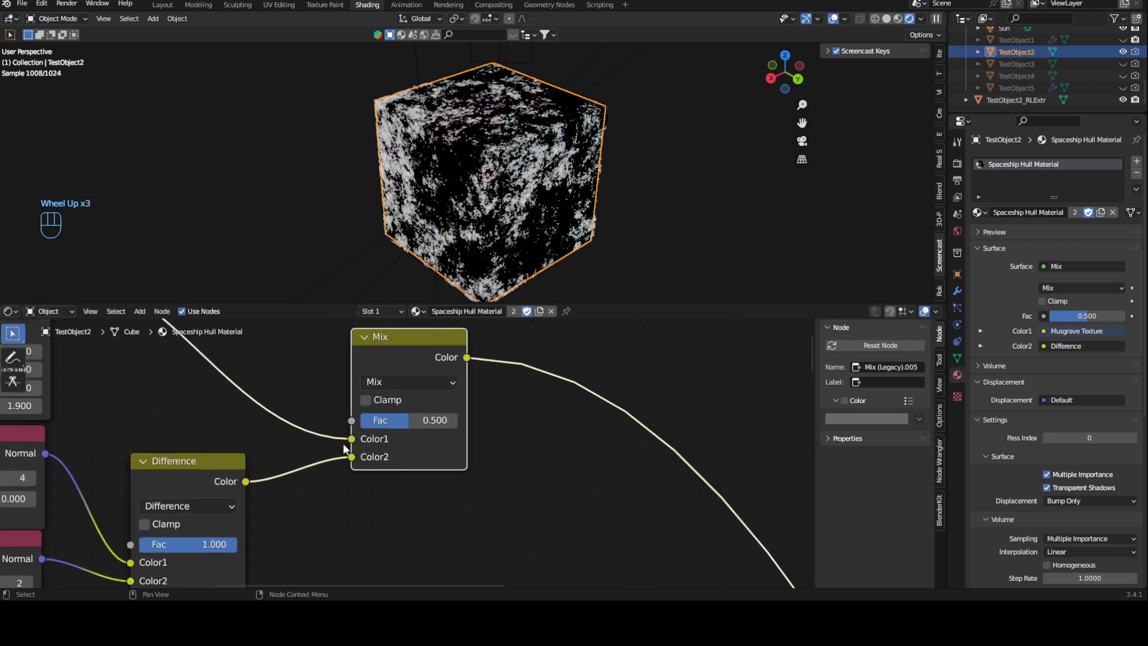
# Connect Difference to the new Mix's Fac and the Musgrave Texture to Color2, then set Color1 to white
pyautogui.moveTo(350, 459); pyautogui.dragTo(352, 421)
pyautogui.click(430, 457)
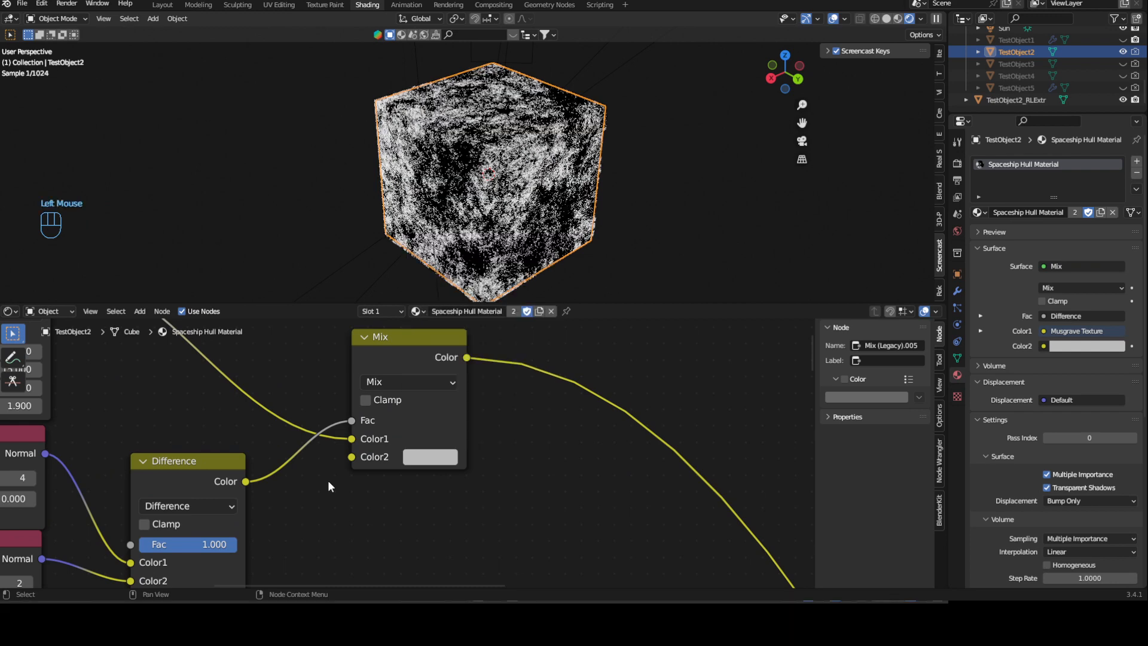
pyautogui.moveTo(352, 439); pyautogui.dragTo(353, 457)
pyautogui.click(430, 438)
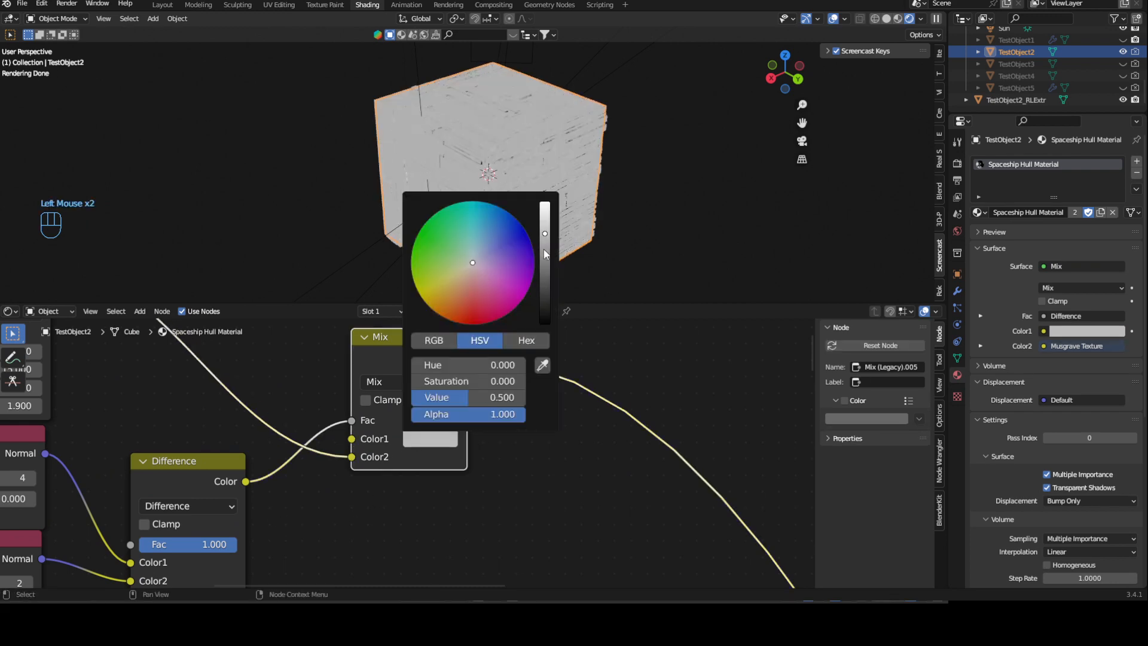
pyautogui.scroll(5, 571, 121)
pyautogui.keyDown('ctrl'); pyautogui.moveTo(527, 122); pyautogui.dragTo(521, 144, button='middle'); pyautogui.keyUp('ctrl')
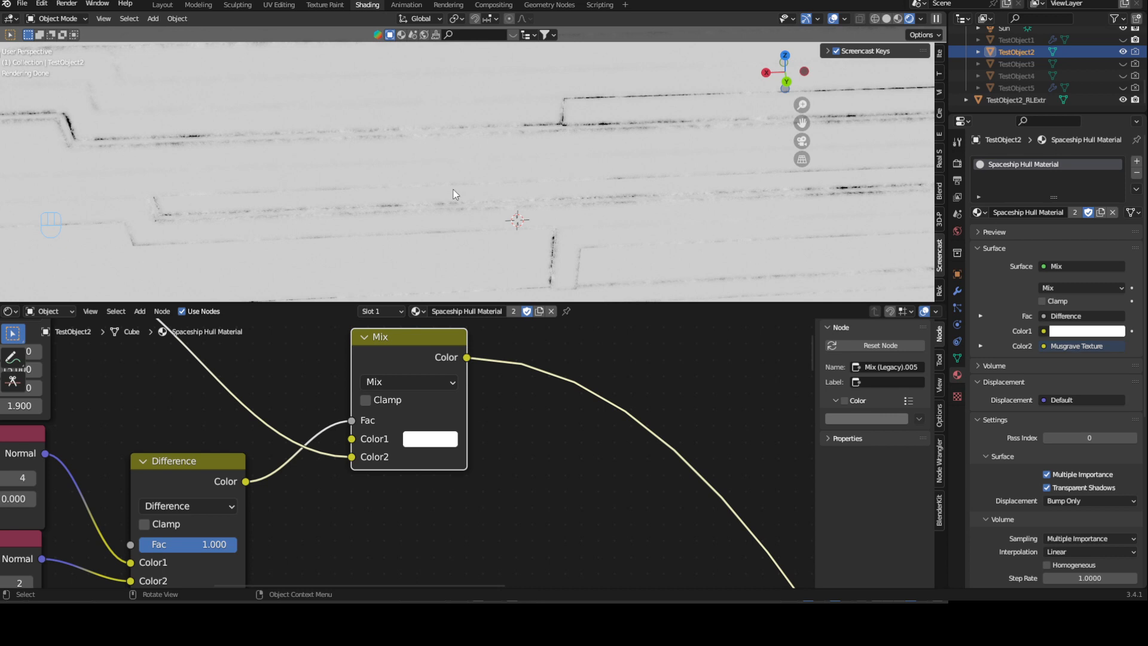
pyautogui.scroll(-3, 543, 114)
pyautogui.moveTo(543, 114); pyautogui.dragTo(622, 156, button='middle')
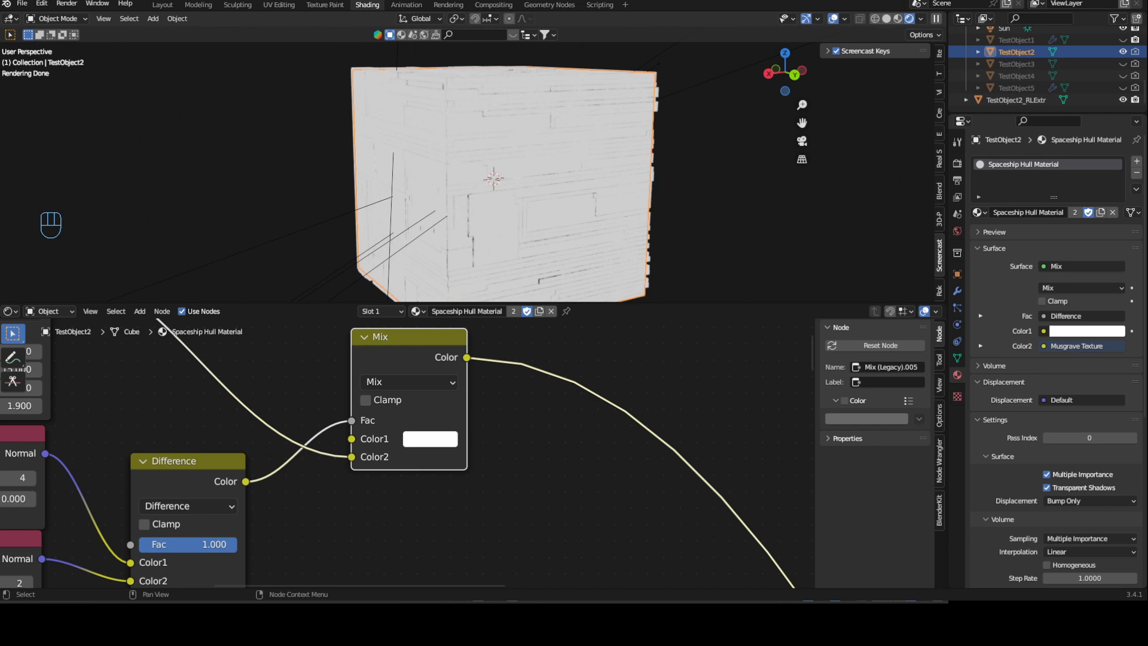
# Mix the edge-mask output with the ColorRamp feeding Base Color, placing the new Mix node before the Principled BSDF
pyautogui.scroll(-7, 515, 466)
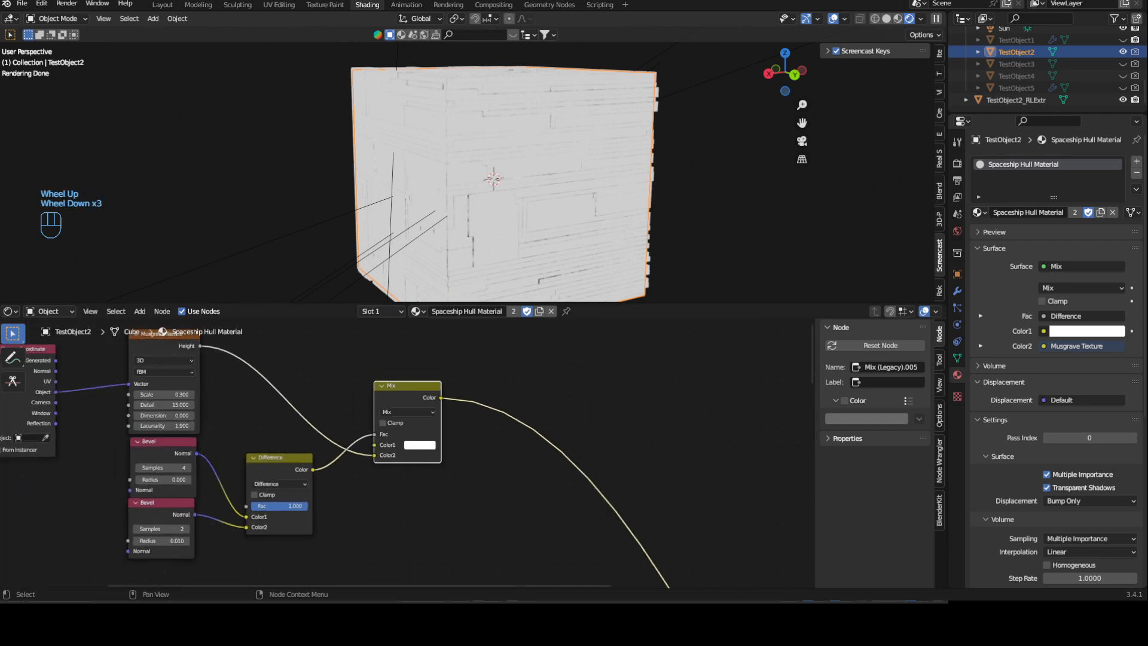
pyautogui.moveTo(515, 466); pyautogui.dragTo(469, 385, button='middle')
pyautogui.moveTo(471, 472); pyautogui.dragTo(449, 390, button='middle')
pyautogui.keyDown('shift'); pyautogui.click(443, 530); pyautogui.keyUp('shift')
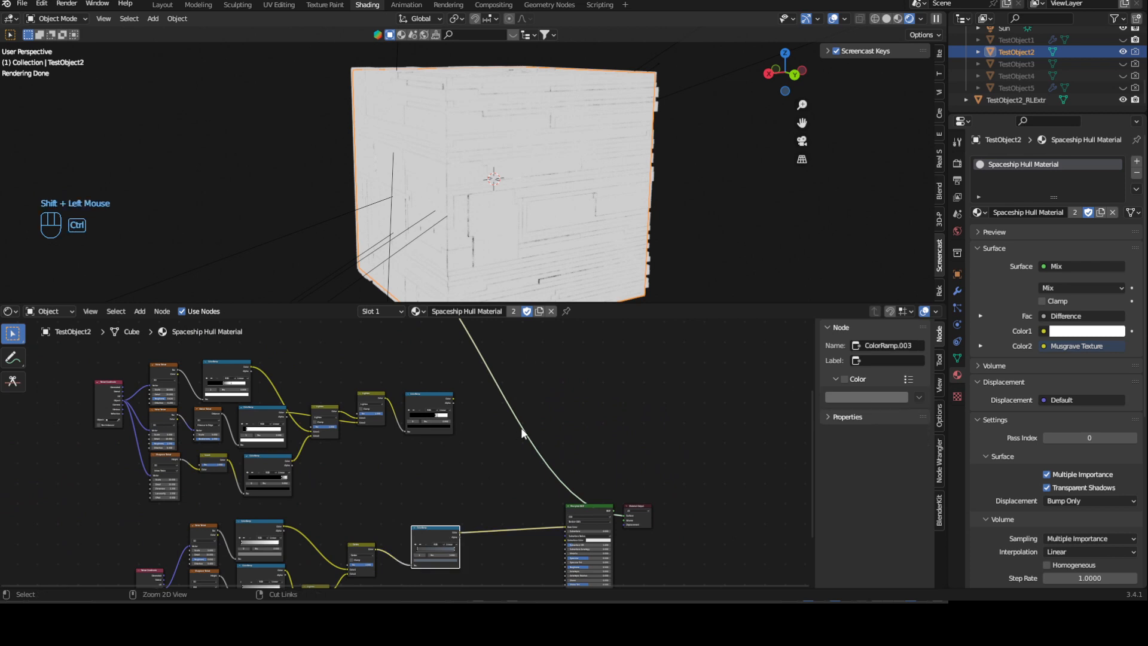
pyautogui.press('ctrl+KP_0')
pyautogui.scroll(2, 518, 406)
pyautogui.click(511, 354)
pyautogui.moveTo(529, 361); pyautogui.dragTo(565, 491)
pyautogui.keyDown('shift'); pyautogui.moveTo(565, 490); pyautogui.dragTo(391, 431, button='middle'); pyautogui.keyUp('shift')
pyautogui.scroll(-1, 392, 432)
pyautogui.scroll(2, 394, 432)
pyautogui.moveTo(408, 430); pyautogui.dragTo(475, 507)
pyautogui.scroll(3, 408, 449)
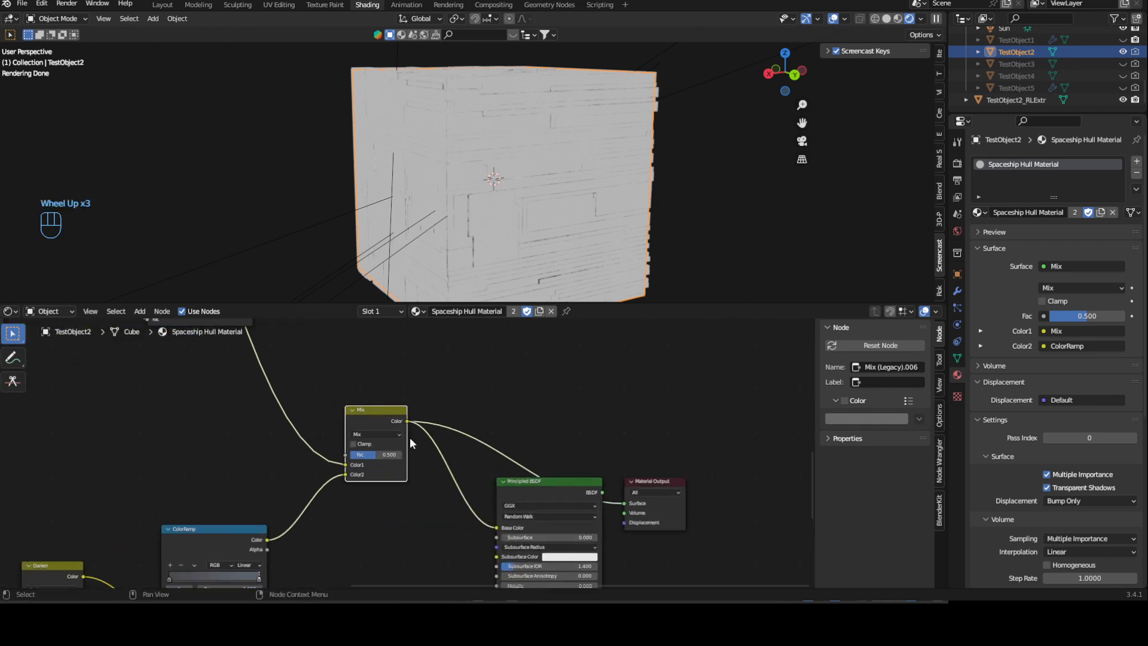
# Move the edge-mask link from Color1 to the Fac input of the Mix before the Principled BSDF
pyautogui.scroll(4, 412, 454)
pyautogui.moveTo(274, 479); pyautogui.dragTo(274, 456)
pyautogui.scroll(2, 275, 457)
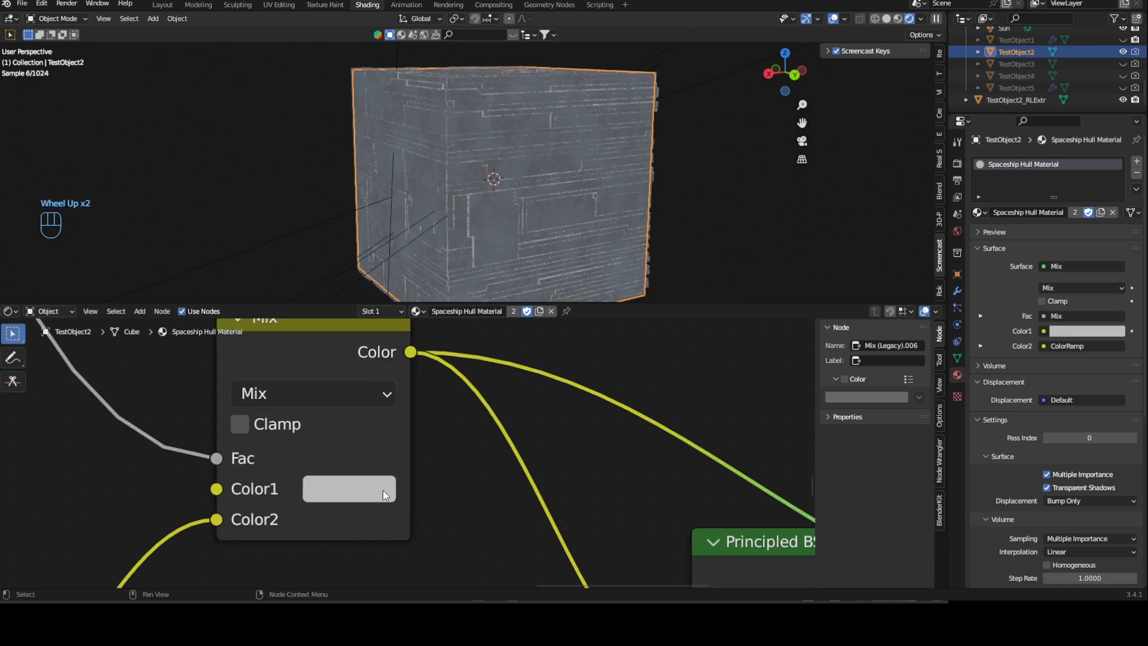
# Darken that Mix node's Color1 to a neutral grey with a value of about 0.27
pyautogui.moveTo(282, 460); pyautogui.dragTo(348, 414, button='middle')
pyautogui.click(419, 442)
pyautogui.moveTo(608, 92); pyautogui.dragTo(608, 124)
pyautogui.scroll(-1, 609, 144)
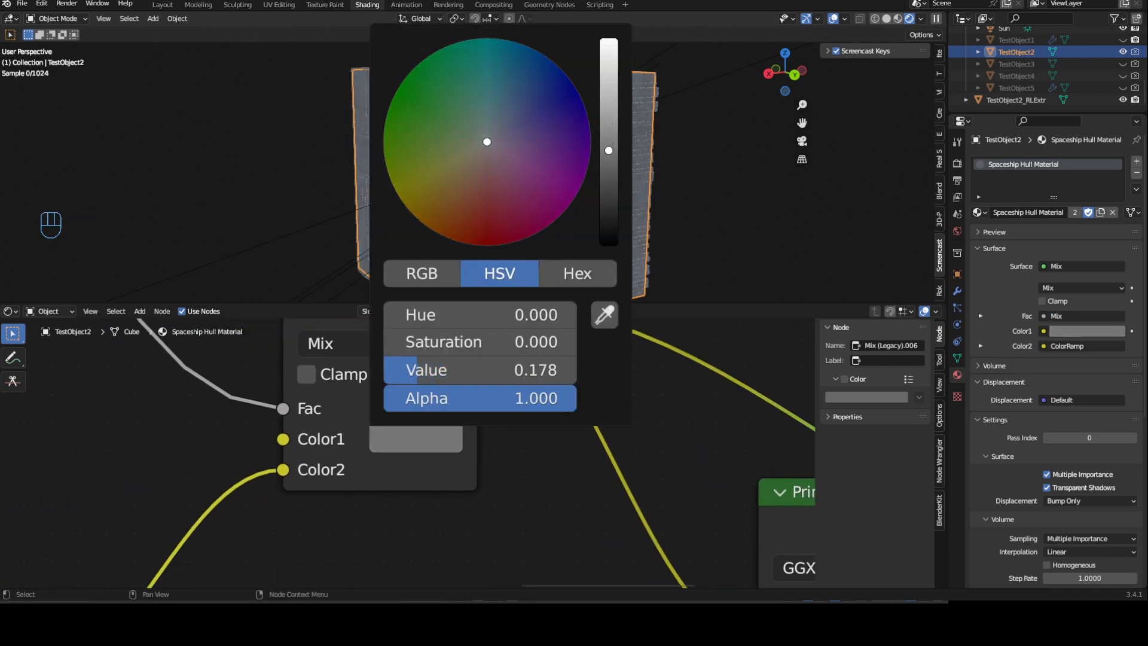
pyautogui.scroll(4, 737, 191)
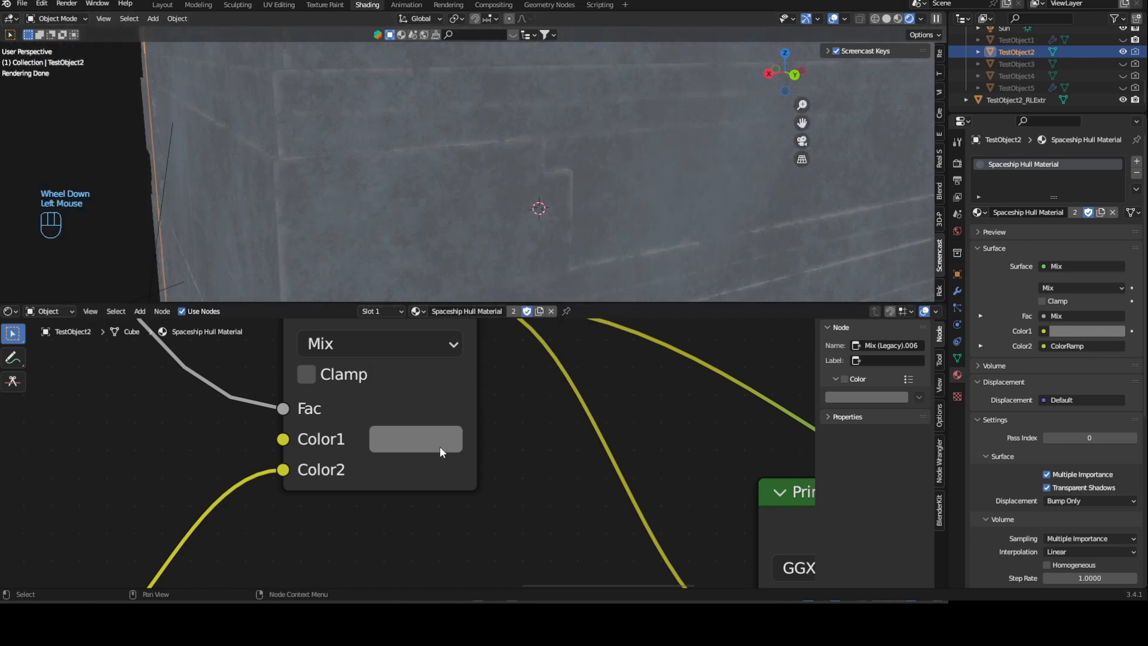
pyautogui.click(439, 446)
pyautogui.moveTo(608, 130)
pyautogui.mouseDown()
pyautogui.moveTo(609, 140)
pyautogui.moveTo(609, 127)
pyautogui.mouseUp()
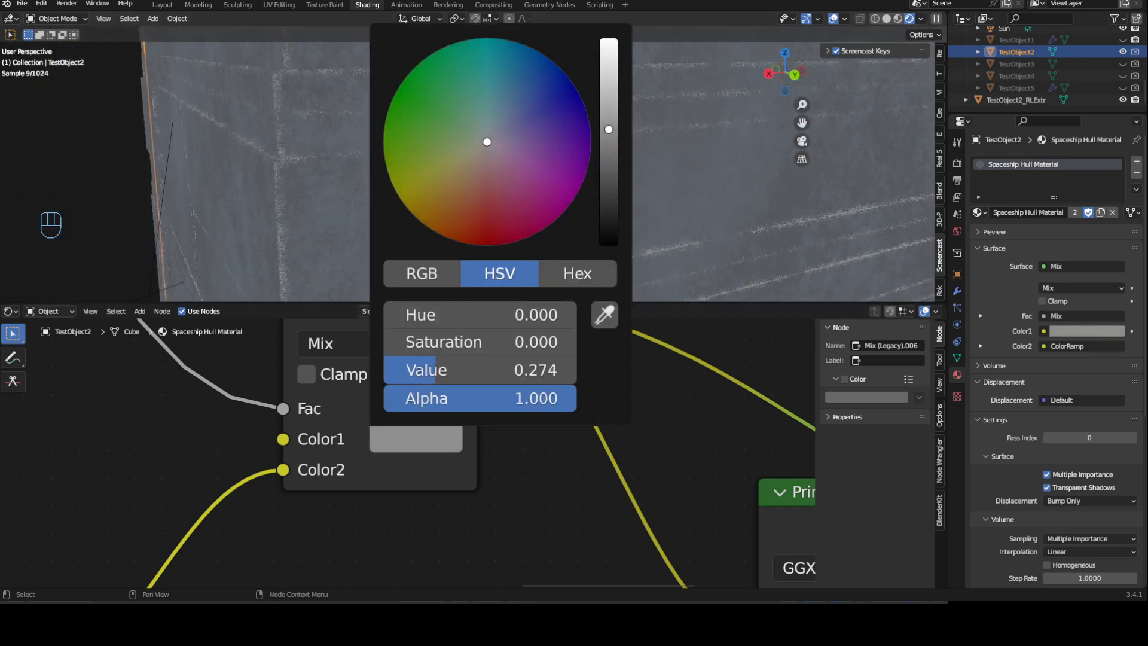
pyautogui.scroll(-3, 598, 457)
# Output the Principled BSDF to the surface, select TestObject2_RLExtr and inspect the shaded panel edges
pyautogui.click(654, 479)
pyautogui.keyDown('ctrl'); pyautogui.keyDown('shift'); pyautogui.click(654, 479); pyautogui.keyUp('shift'); pyautogui.keyUp('ctrl')
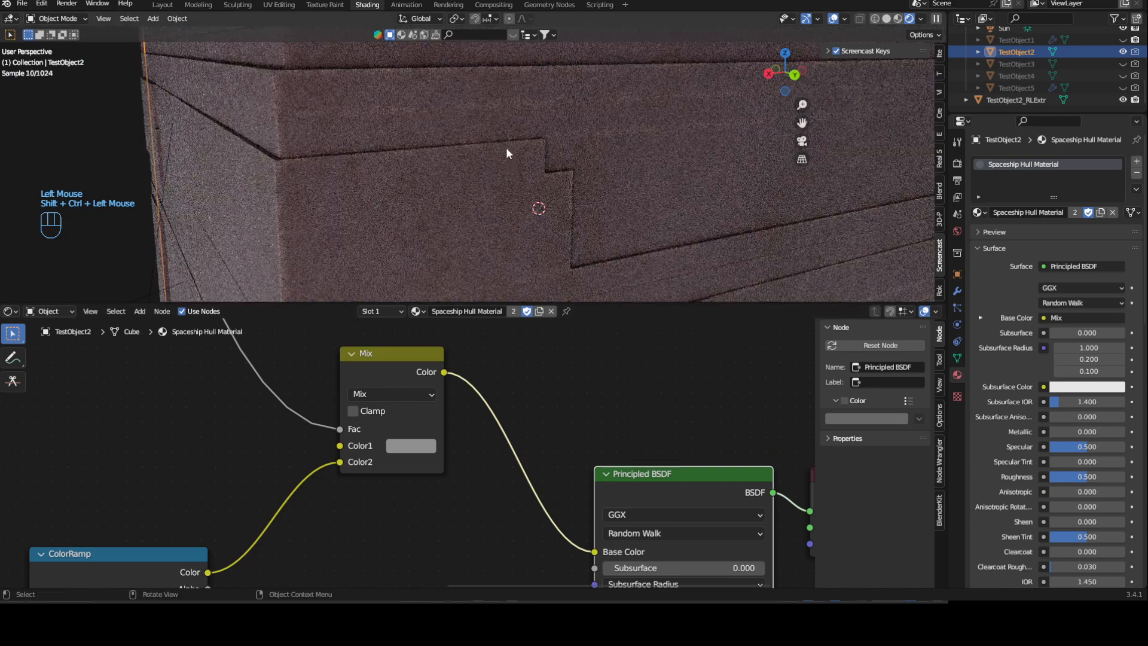
pyautogui.scroll(-3, 469, 173)
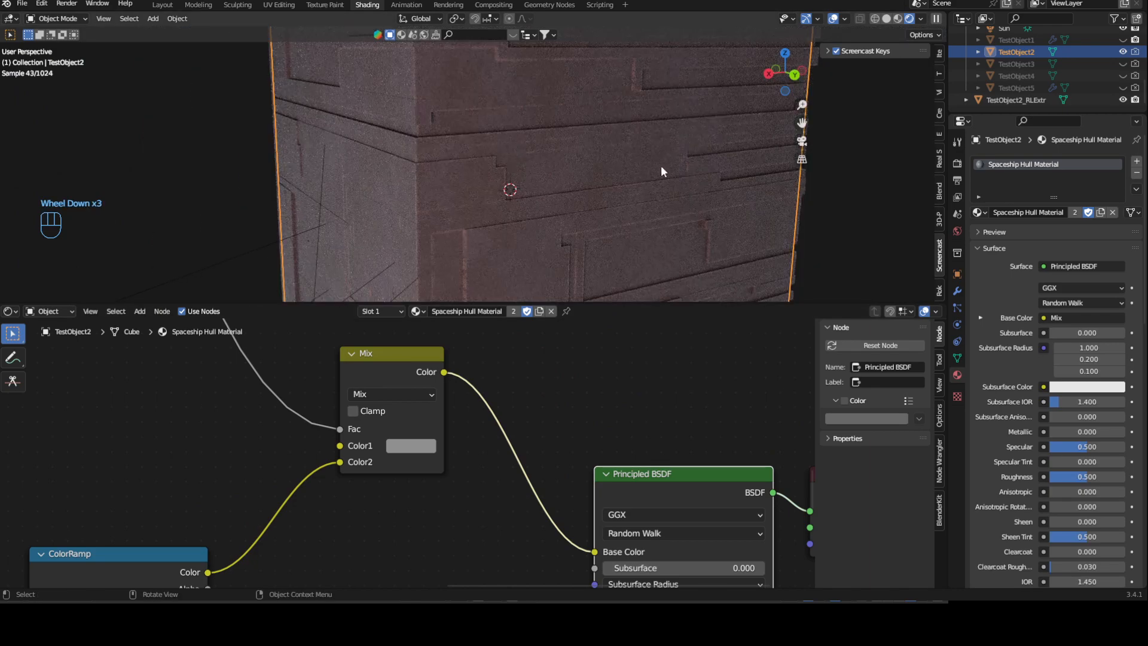
pyautogui.scroll(-4, 640, 186)
pyautogui.scroll(1, 649, 209)
pyautogui.click(741, 242)
pyautogui.moveTo(582, 221); pyautogui.dragTo(643, 222, button='middle')
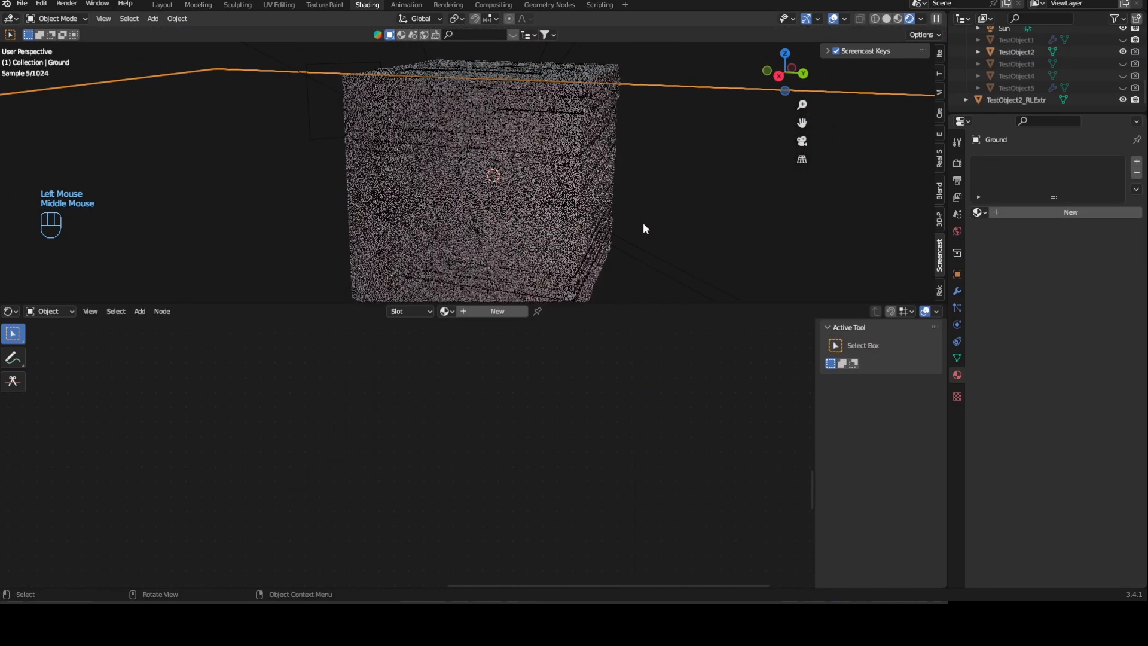
pyautogui.click(573, 171)
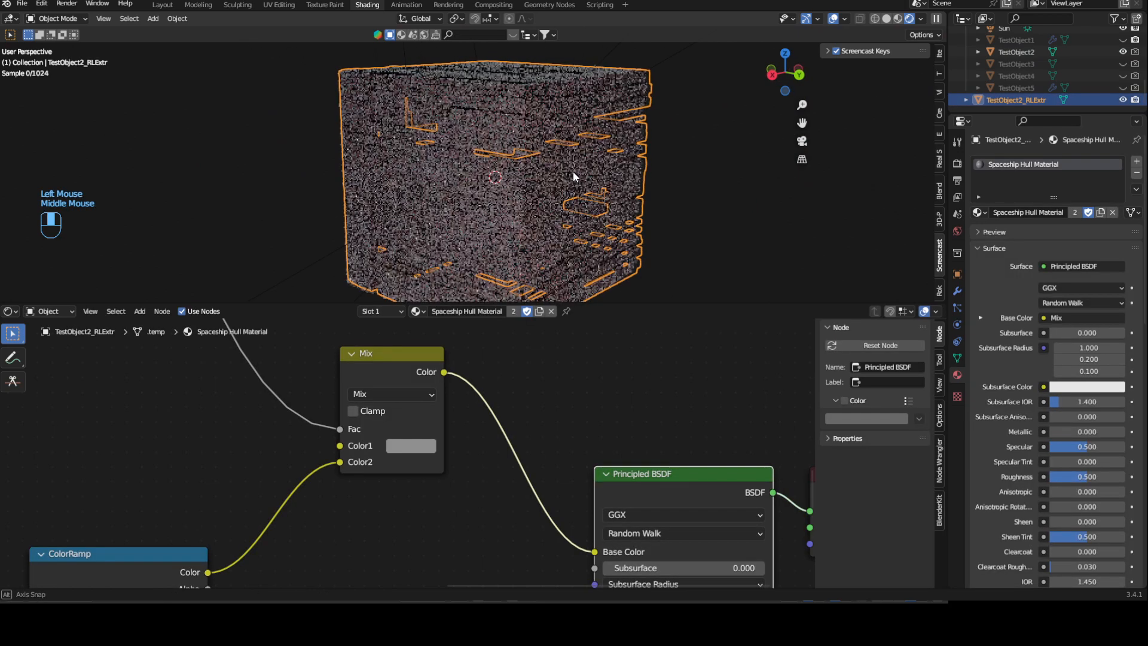
pyautogui.moveTo(573, 171); pyautogui.dragTo(555, 150, button='middle')
pyautogui.scroll(2, 691, 180)
pyautogui.scroll(1, 566, 199)
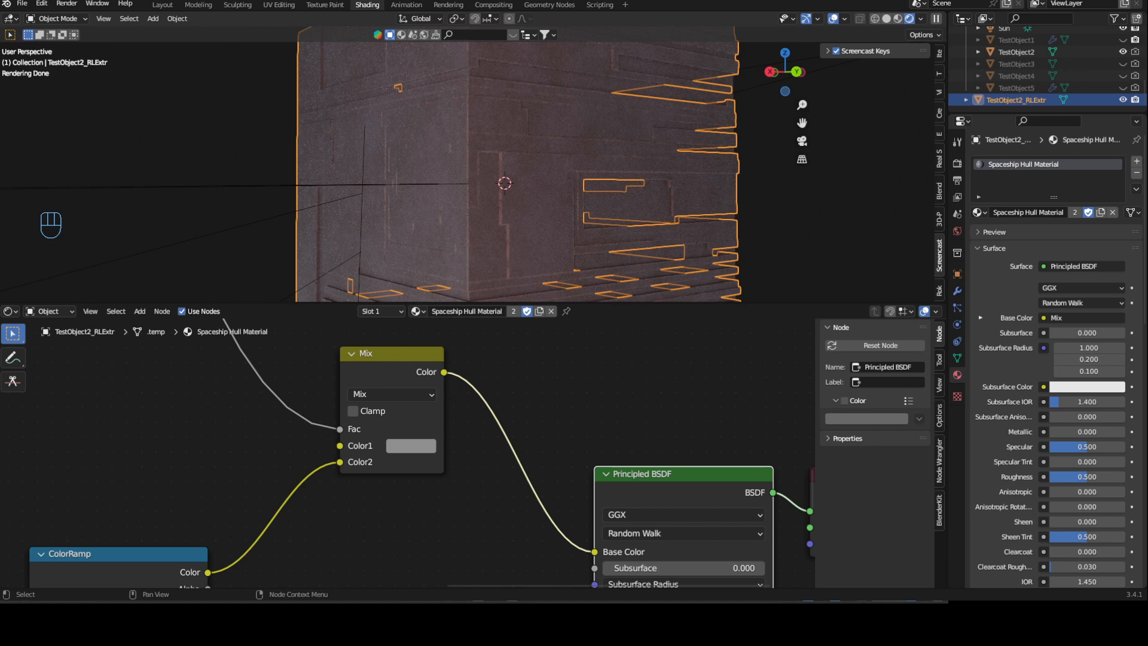
# Reposition the Principled BSDF, Material Output and edge Mix nodes to make room for another node before the shader
pyautogui.scroll(-5, 311, 371)
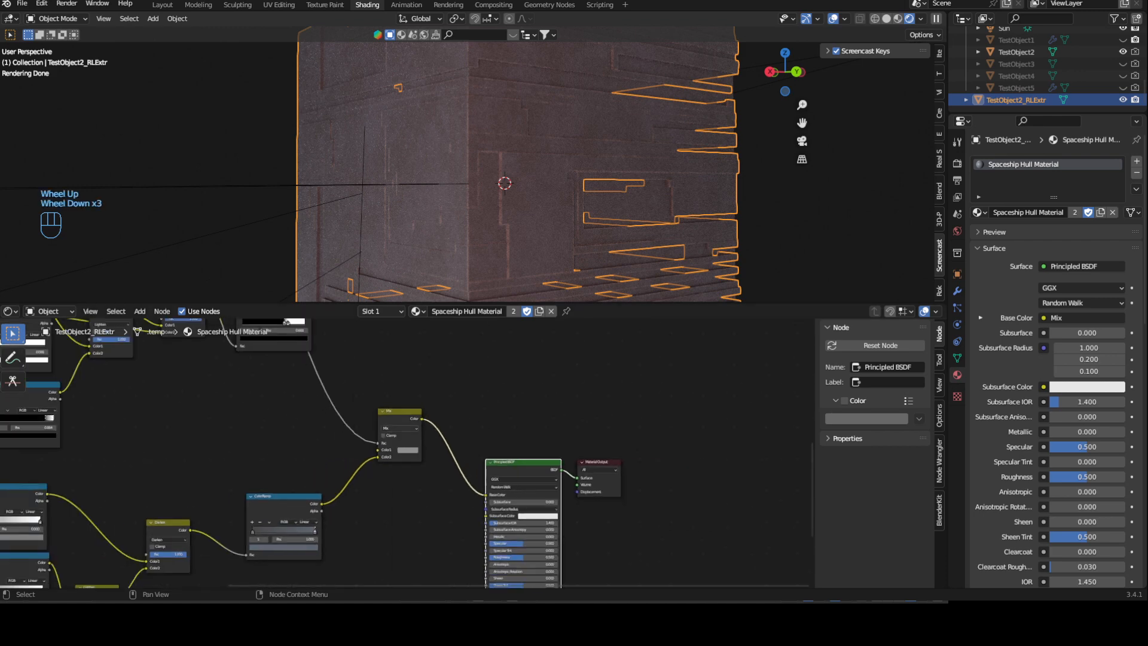
pyautogui.moveTo(319, 372); pyautogui.dragTo(303, 367)
pyautogui.click(475, 457)
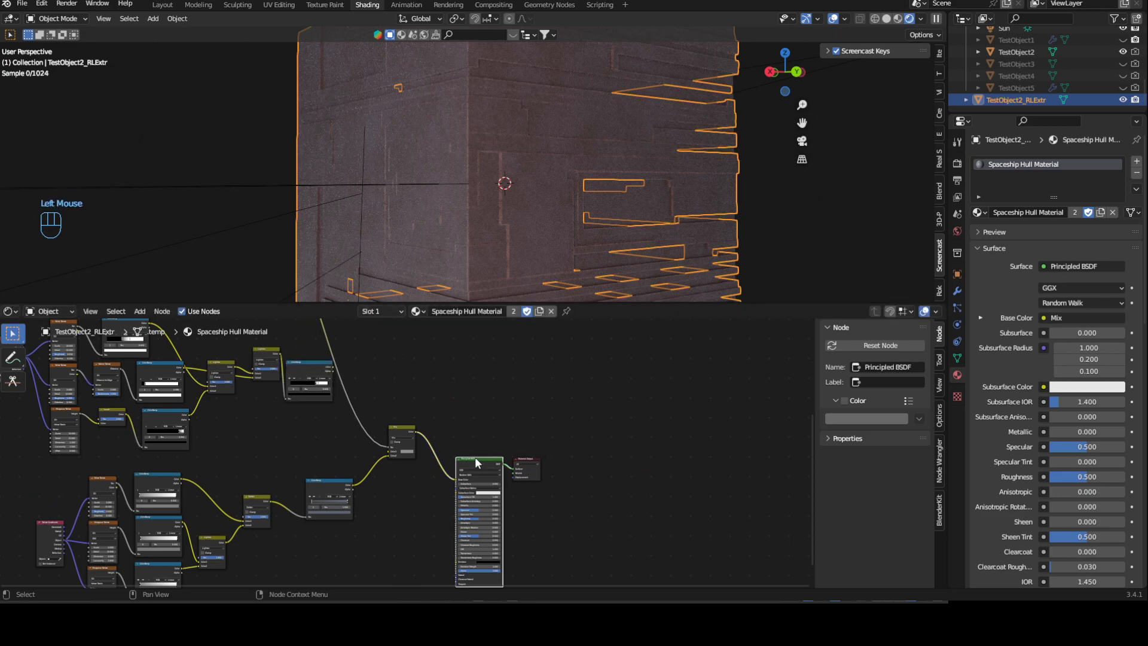
pyautogui.keyDown('shift'); pyautogui.click(526, 461); pyautogui.keyUp('shift')
pyautogui.moveTo(485, 459); pyautogui.dragTo(566, 408)
pyautogui.moveTo(397, 430); pyautogui.dragTo(467, 417)
pyautogui.scroll(-1, 422, 398)
pyautogui.scroll(3, 422, 397)
pyautogui.moveTo(422, 397); pyautogui.dragTo(431, 480, button='middle')
pyautogui.moveTo(518, 470); pyautogui.dragTo(415, 470)
# Combine the upper mask's ColorRamp with the edge Mix in a new Mix node, routing the ColorRamp into its Fac
pyautogui.keyDown('shift'); pyautogui.click(260, 389); pyautogui.keyUp('shift')
pyautogui.press('ctrl+KP_0')
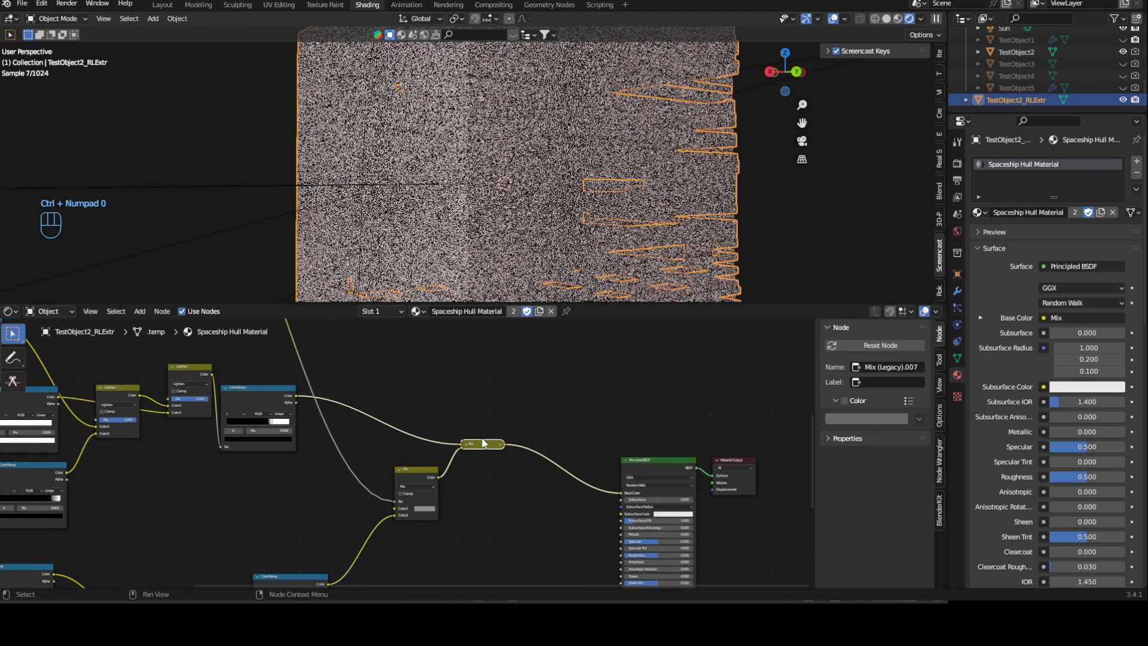
pyautogui.scroll(2, 482, 439)
pyautogui.scroll(-1, 443, 461)
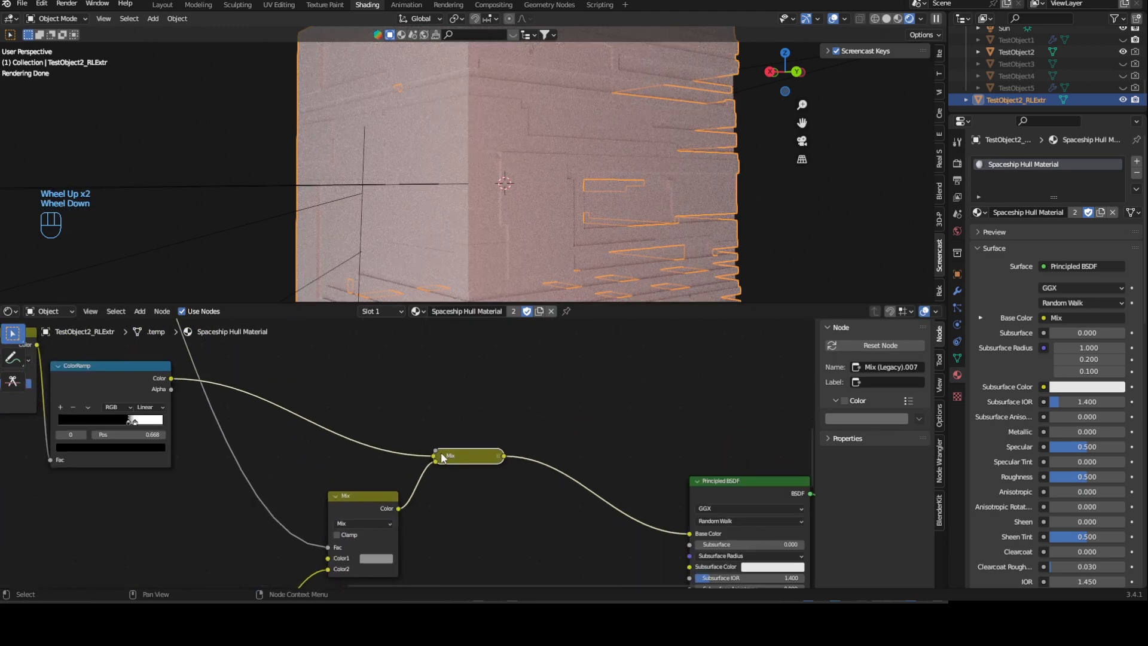
pyautogui.click(442, 459)
pyautogui.moveTo(455, 487); pyautogui.dragTo(458, 475)
pyautogui.scroll(2, 458, 476)
# Tint the new Mix node's Color1 pale blue with hue 0.586 and saturation 0.269, and check it on the cube
pyautogui.click(563, 507)
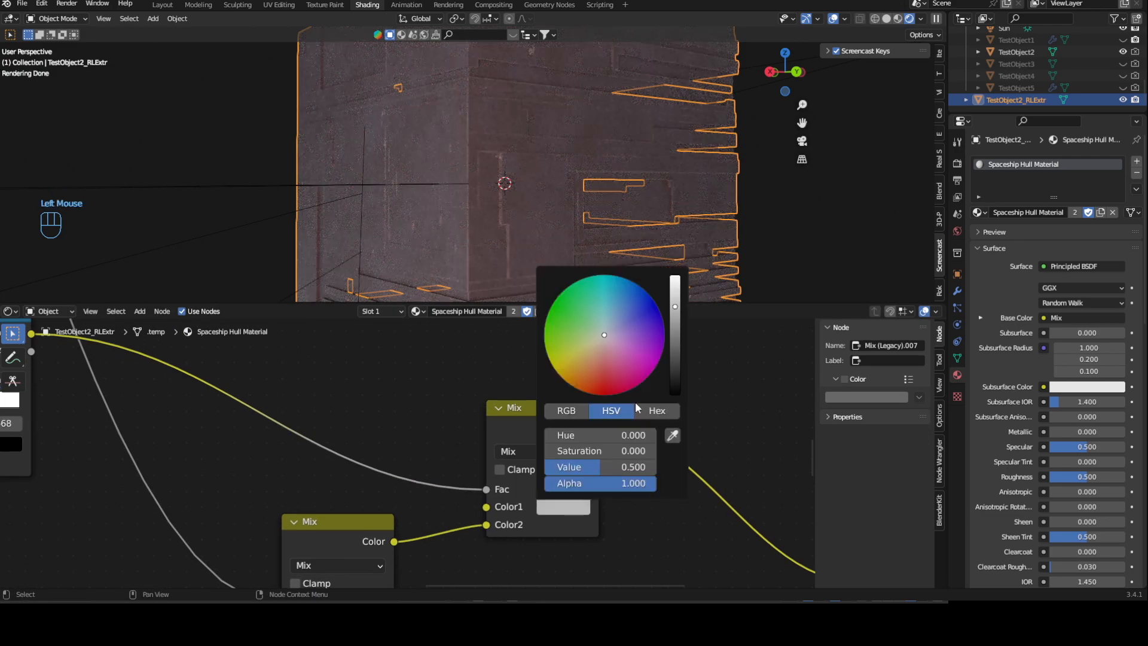
pyautogui.moveTo(635, 312); pyautogui.dragTo(616, 323)
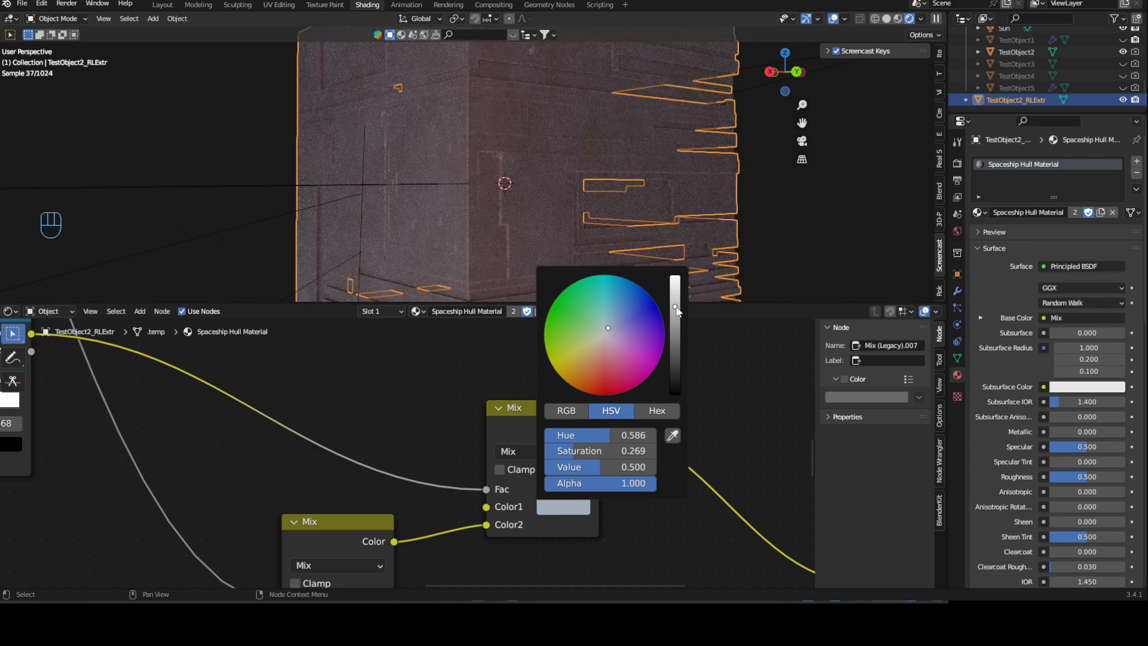
pyautogui.moveTo(519, 117); pyautogui.dragTo(430, 201, button='middle')
pyautogui.scroll(2, 445, 232)
pyautogui.moveTo(593, 206); pyautogui.dragTo(485, 217, button='middle')
# Set the new Mix node's Color1 to a vivid red and inspect the mask's coverage on the cube
pyautogui.click(559, 506)
pyautogui.moveTo(613, 373); pyautogui.dragTo(618, 365)
pyautogui.scroll(-2, 719, 177)
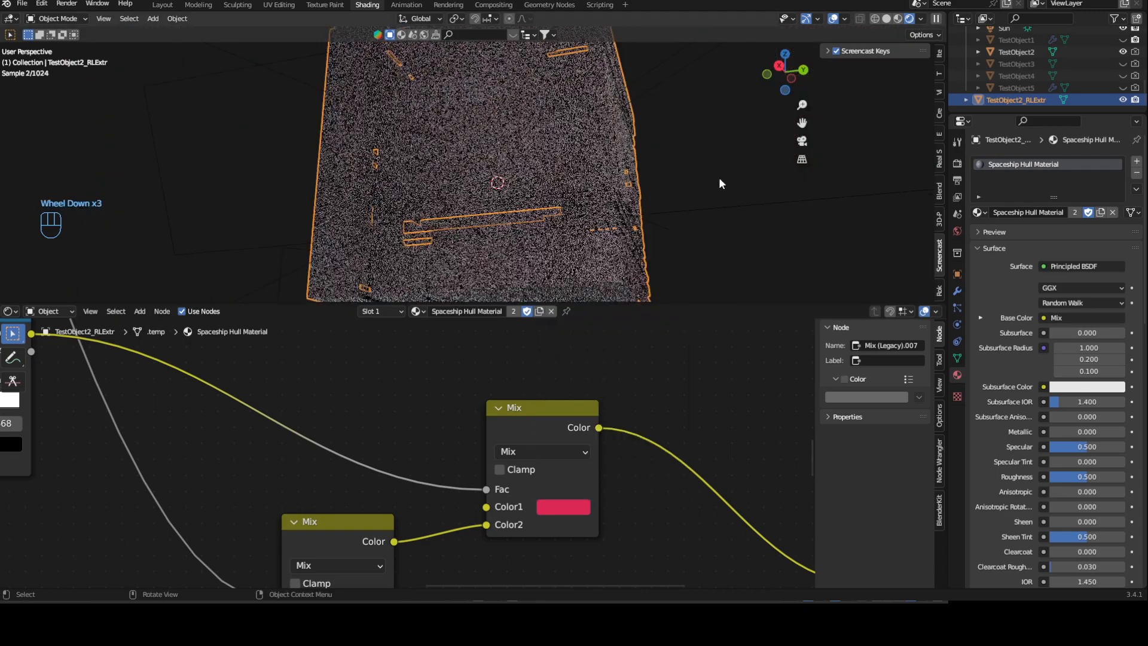
pyautogui.click(749, 206)
pyautogui.moveTo(719, 202); pyautogui.dragTo(695, 205, button='middle')
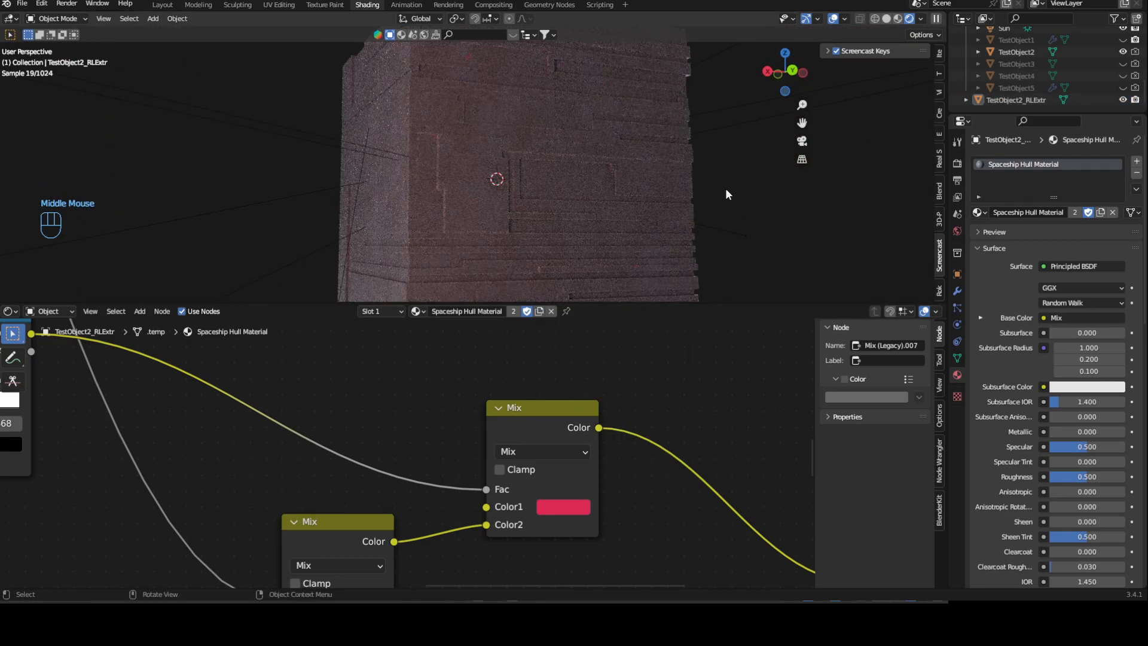
pyautogui.moveTo(472, 56); pyautogui.dragTo(541, 251, button='middle')
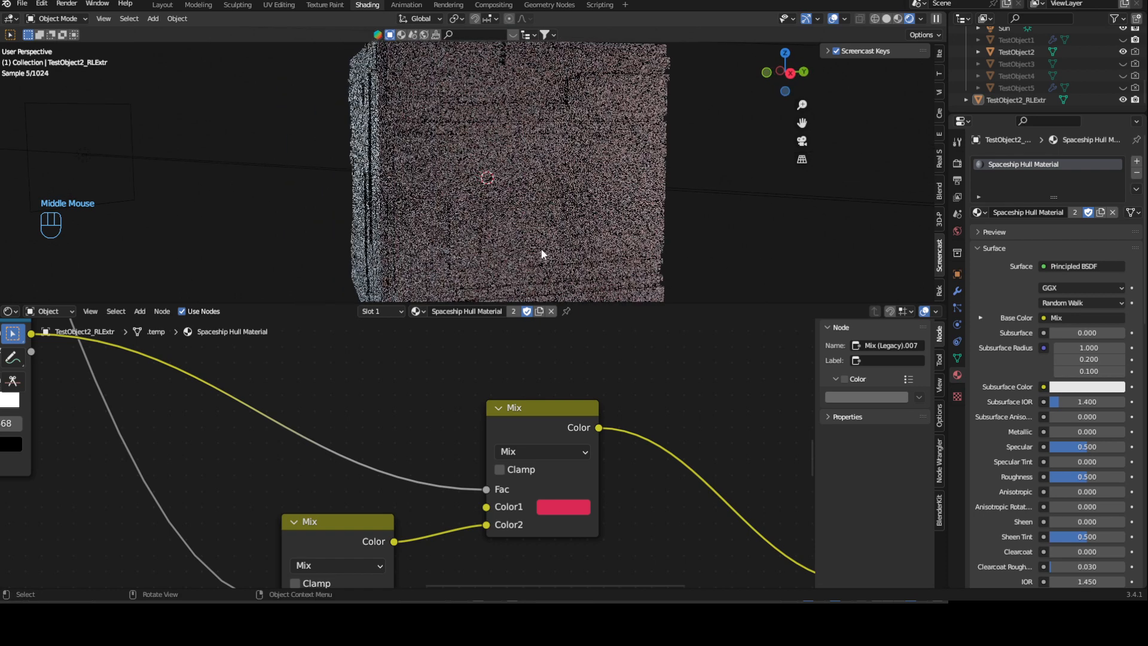
# Change the new Mix node's Color1 from red to a desaturated pale blue and adjust its brightness
pyautogui.click(572, 508)
pyautogui.moveTo(633, 328); pyautogui.dragTo(606, 326)
pyautogui.moveTo(675, 294); pyautogui.dragTo(674, 305)
# Examine the cube's other sides alongside the noise, Voronoi and Musgrave mask nodes
pyautogui.moveTo(367, 205); pyautogui.dragTo(503, 197, button='middle')
pyautogui.scroll(-3, 397, 451)
pyautogui.moveTo(510, 462); pyautogui.dragTo(598, 450, button='middle')
pyautogui.moveTo(353, 459); pyautogui.dragTo(454, 450, button='middle')
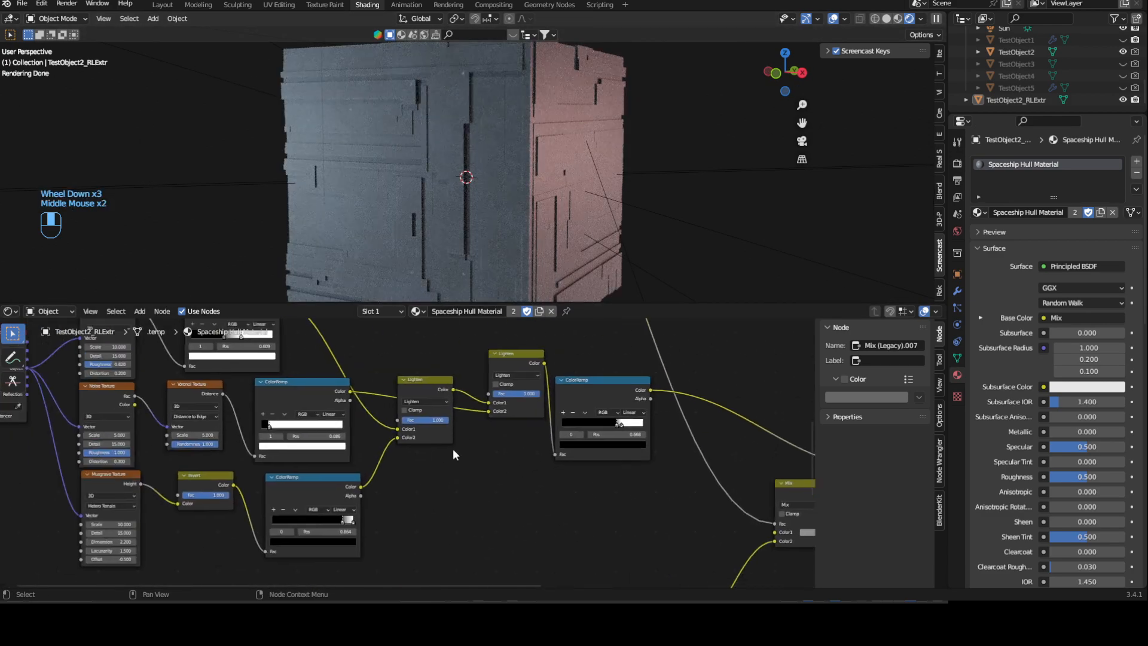
pyautogui.scroll(1, 340, 175)
pyautogui.moveTo(341, 175); pyautogui.dragTo(475, 184, button='middle')
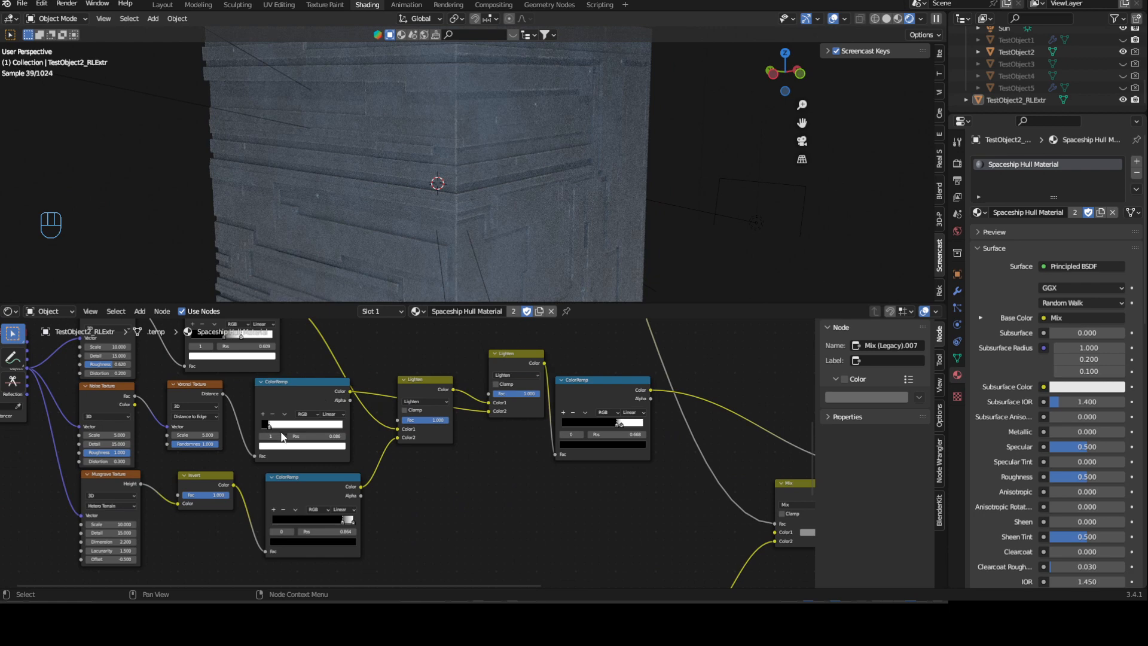
pyautogui.keyDown('shift'); pyautogui.moveTo(365, 463); pyautogui.dragTo(449, 463, button='middle'); pyautogui.keyUp('shift')
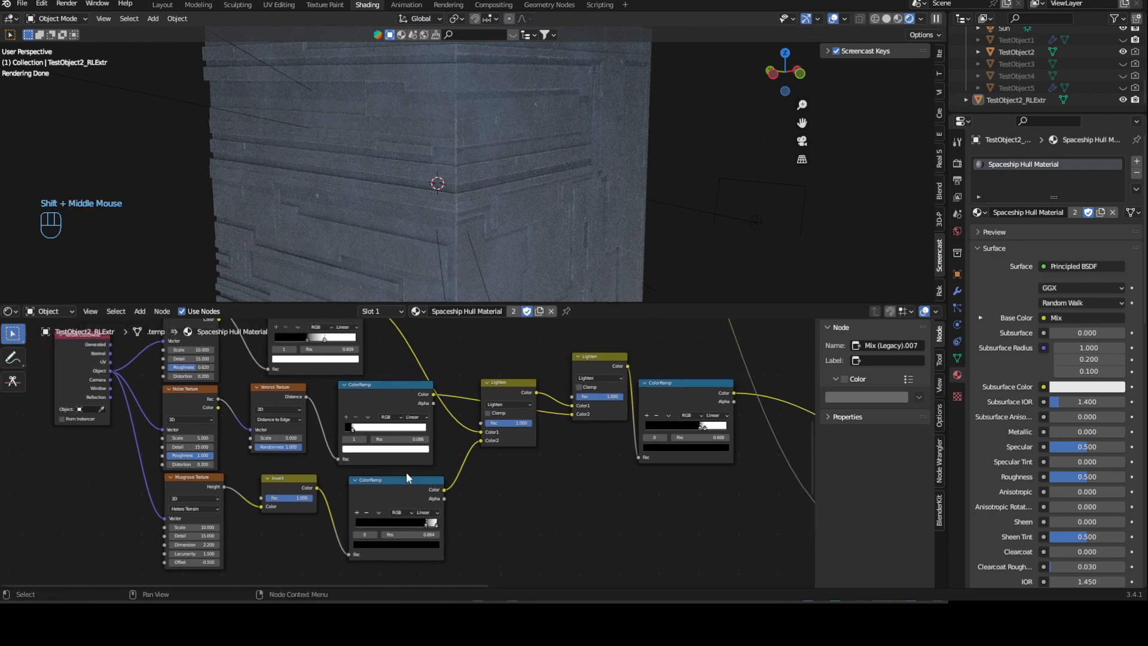
# Preview the Musgrave mask's ColorRamp on the cube and widen its gradient by setting the black stop to 0.818
pyautogui.keyDown('shift'); pyautogui.moveTo(339, 444); pyautogui.dragTo(375, 467, button='middle'); pyautogui.keyUp('shift')
pyautogui.scroll(-1, 461, 555)
pyautogui.scroll(1, 462, 555)
pyautogui.scroll(4, 472, 562)
pyautogui.keyDown('shift'); pyautogui.moveTo(484, 572); pyautogui.dragTo(500, 446, button='middle'); pyautogui.keyUp('shift')
pyautogui.moveTo(490, 480); pyautogui.dragTo(516, 476)
pyautogui.keyDown('ctrl'); pyautogui.keyDown('shift'); pyautogui.click(505, 432); pyautogui.keyUp('shift'); pyautogui.keyUp('ctrl')
pyautogui.moveTo(498, 323); pyautogui.dragTo(504, 387, button='middle')
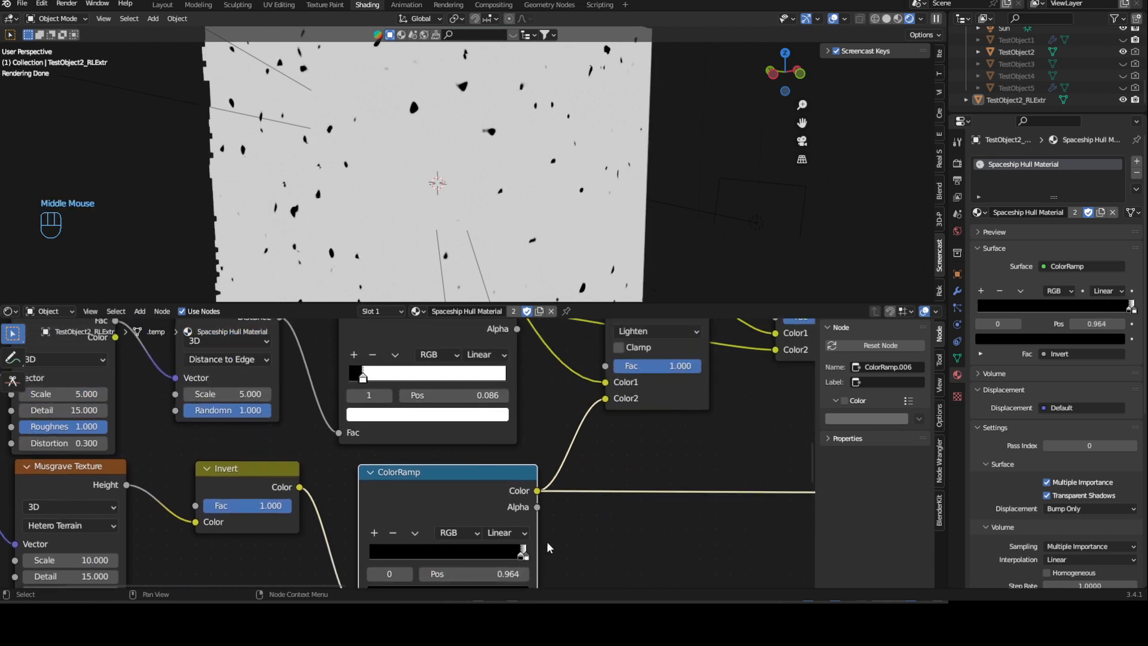
pyautogui.hotkey('ctrl', 'z')
# Try shifting the stops of the Voronoi and noise mask ColorRamps to soften their gradients, undoing each change
pyautogui.moveTo(363, 377)
pyautogui.mouseDown()
pyautogui.moveTo(413, 377)
pyautogui.moveTo(377, 373)
pyautogui.mouseUp()
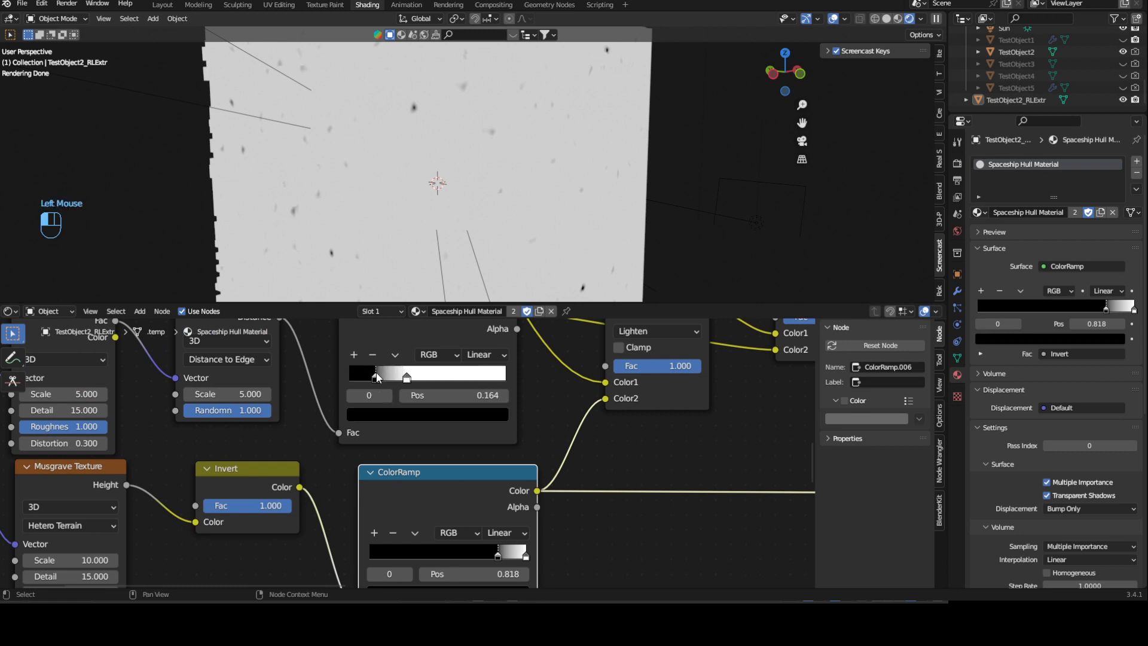
pyautogui.hotkey('ctrl', 'z')
pyautogui.hotkey('ctrl', 'z')
pyautogui.moveTo(377, 335); pyautogui.dragTo(389, 422, button='middle')
pyautogui.moveTo(312, 324); pyautogui.dragTo(331, 420, button='middle')
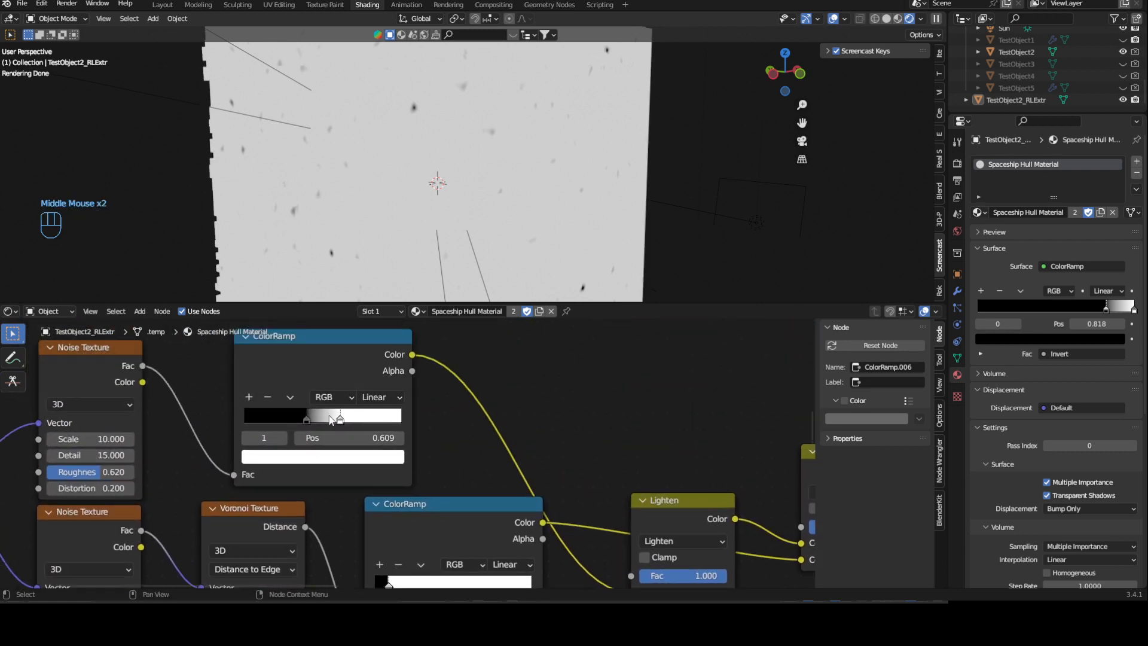
pyautogui.moveTo(307, 419); pyautogui.dragTo(284, 417)
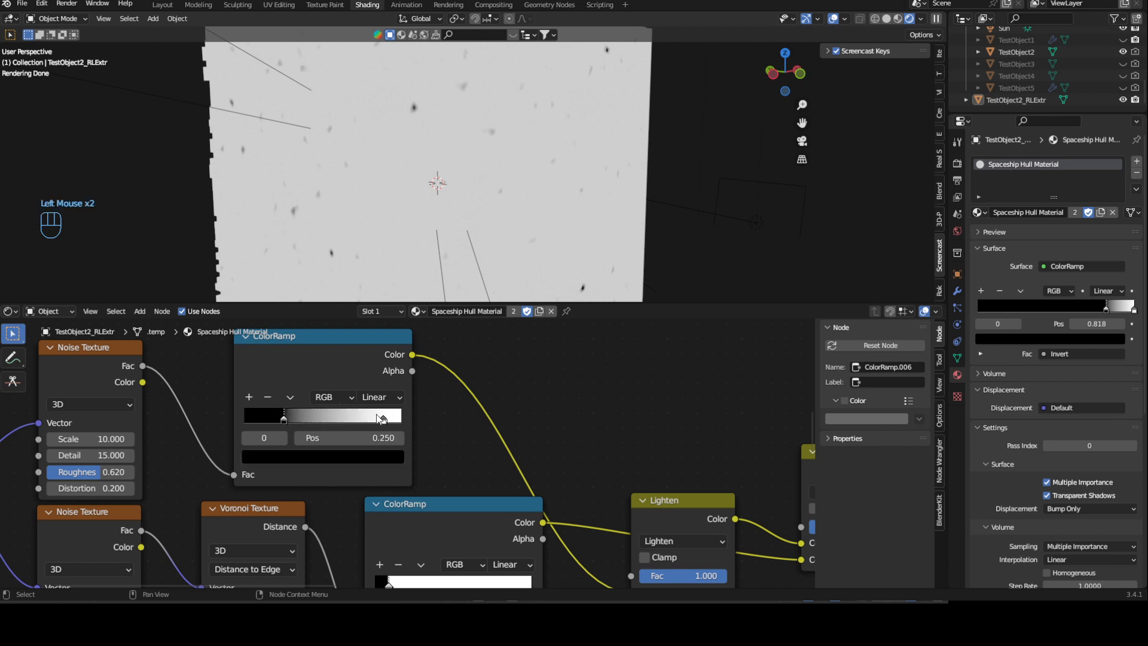
pyautogui.hotkey('ctrl', 'z')
pyautogui.hotkey('ctrl', 'z')
pyautogui.hotkey('ctrl', 'z')
# Try moving the Musgrave mask ColorRamp's black stop to 0.845 and beyond, undoing each change
pyautogui.moveTo(465, 424); pyautogui.dragTo(466, 429, button='middle')
pyautogui.scroll(1, 478, 439)
pyautogui.scroll(-2, 538, 454)
pyautogui.scroll(-1, 561, 455)
pyautogui.moveTo(551, 435); pyautogui.dragTo(277, 420, button='middle')
pyautogui.moveTo(426, 482); pyautogui.dragTo(283, 396, button='middle')
pyautogui.moveTo(141, 511); pyautogui.dragTo(278, 453, button='middle')
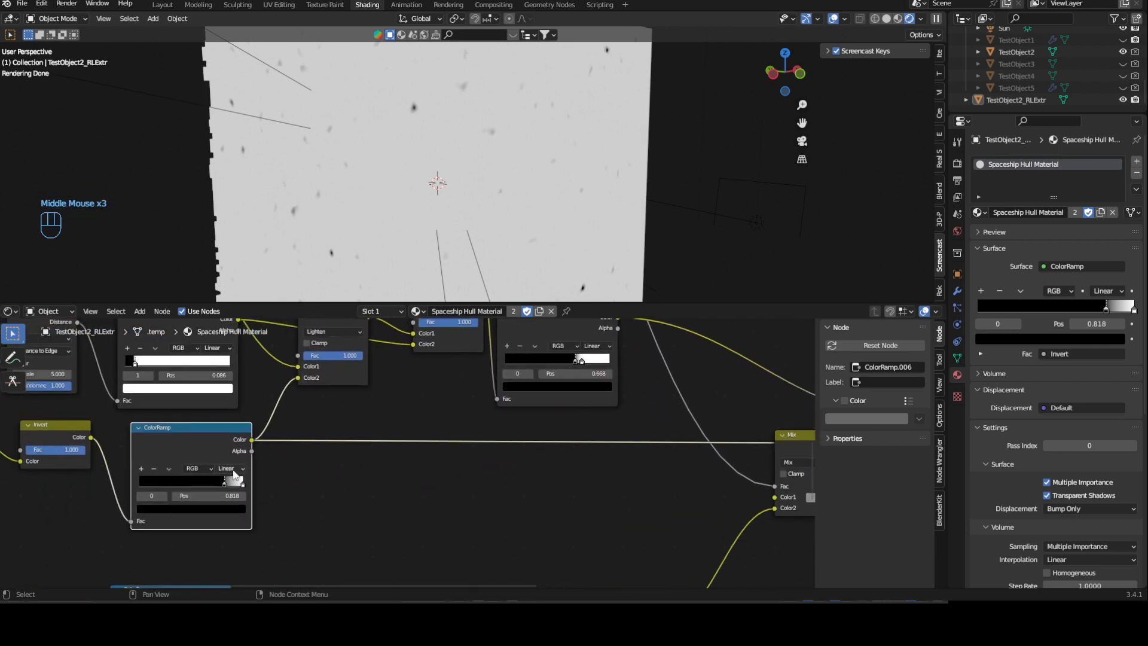
pyautogui.moveTo(225, 488); pyautogui.dragTo(227, 479)
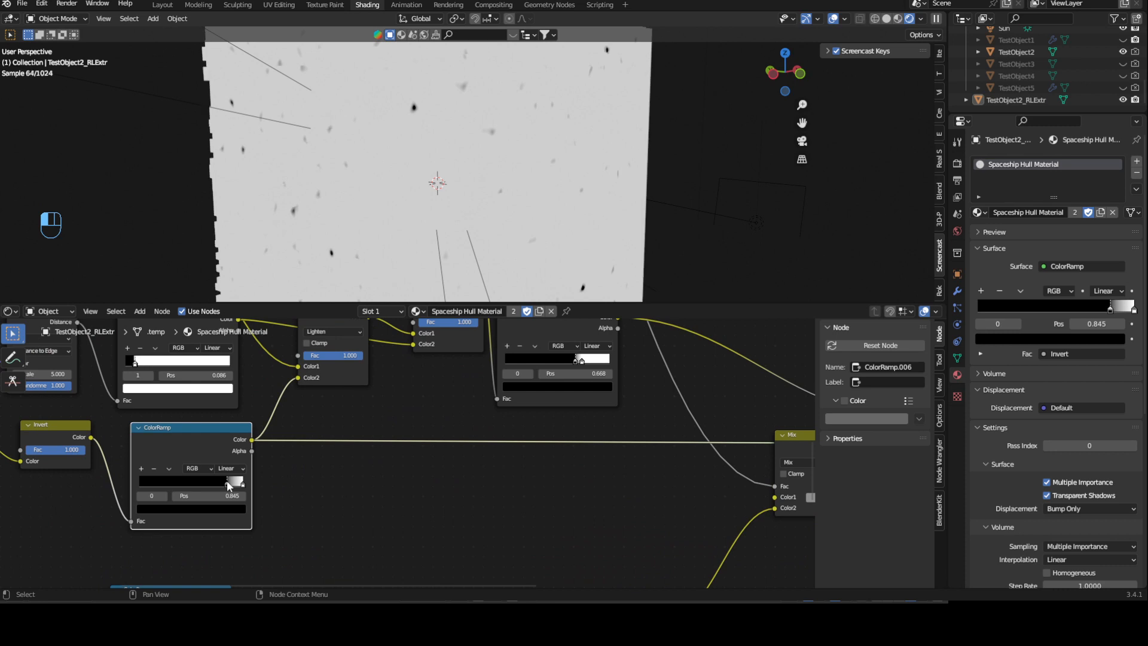
pyautogui.hotkey('ctrl', 'z')
pyautogui.moveTo(153, 479); pyautogui.dragTo(433, 453, button='middle')
pyautogui.moveTo(230, 461); pyautogui.dragTo(253, 461)
pyautogui.hotkey('ctrl', 'z')
# Reconnect the Principled BSDF to the Material Output and shift the upper Mix node's Color1 to a greyer blue
pyautogui.moveTo(551, 486); pyautogui.dragTo(309, 463, button='middle')
pyautogui.scroll(-3, 454, 489)
pyautogui.moveTo(698, 431); pyautogui.dragTo(590, 422, button='middle')
pyautogui.click(606, 452)
pyautogui.keyDown('ctrl'); pyautogui.keyDown('shift'); pyautogui.click(607, 452); pyautogui.keyUp('shift'); pyautogui.keyUp('ctrl')
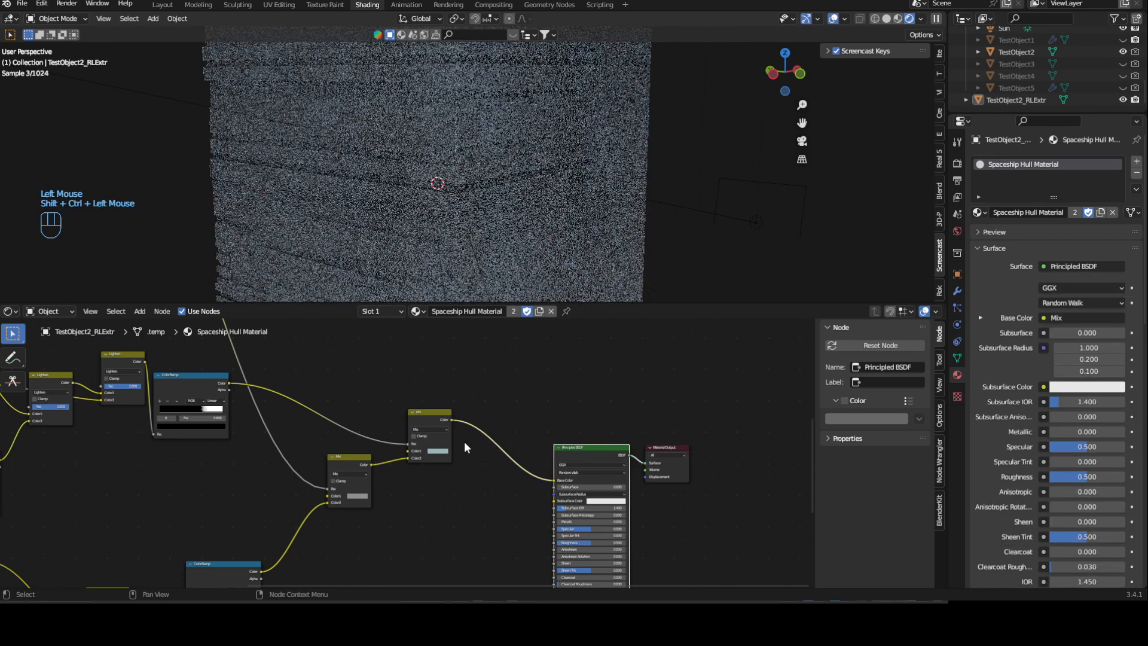
pyautogui.scroll(2, 451, 451)
pyautogui.click(453, 450)
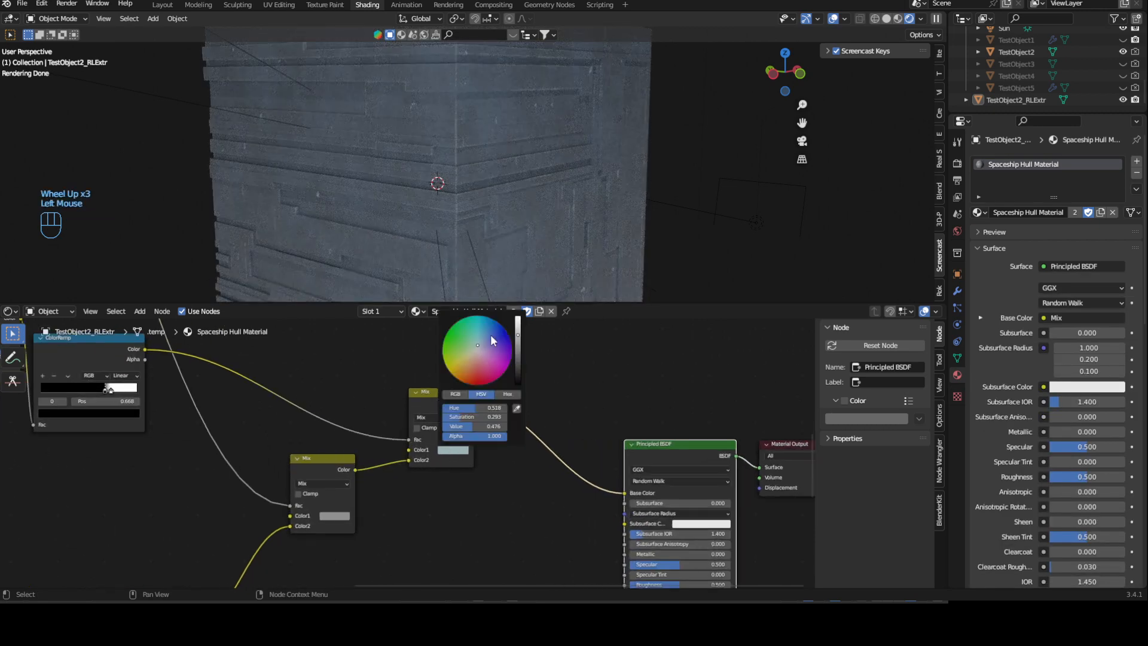
# Look over the recoloured cube and switch to the scene camera's view
pyautogui.scroll(-3, 398, 155)
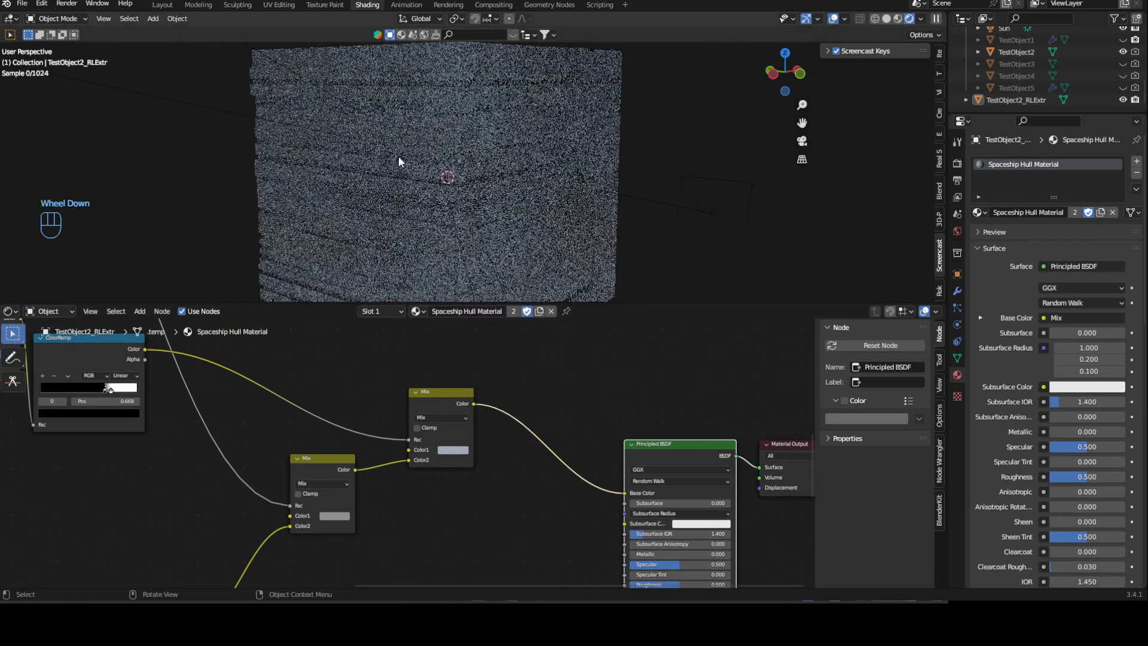
pyautogui.moveTo(398, 155); pyautogui.dragTo(454, 192, button='middle')
pyautogui.press('KP_0')
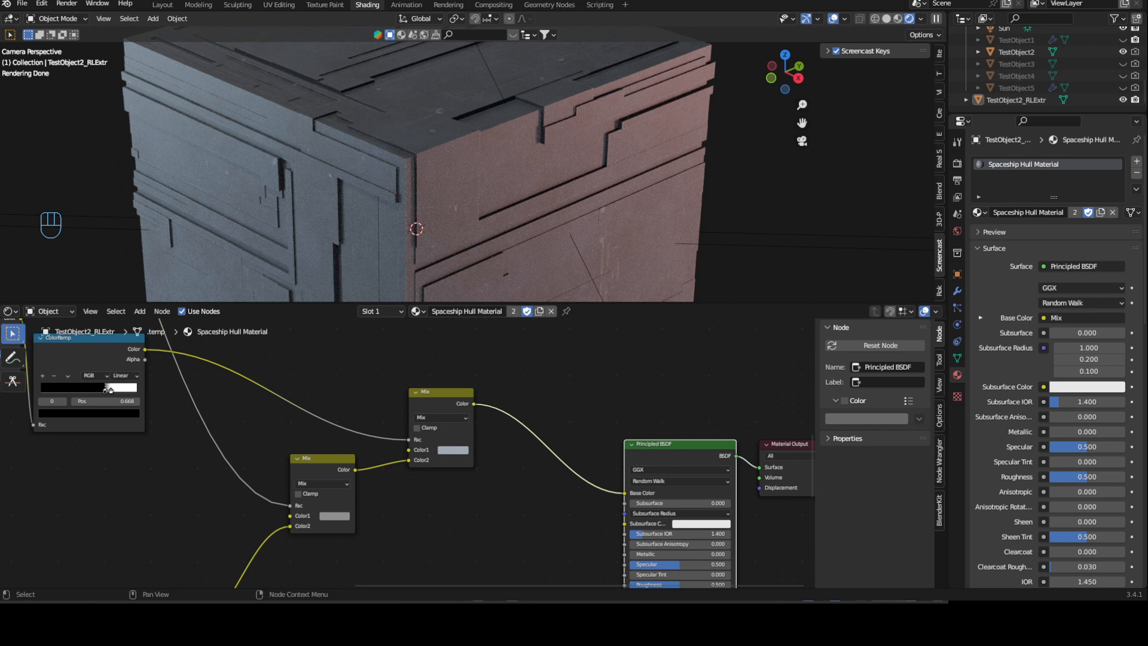
# Add a ColorRamp fed by the lower Mix node's Color output and connect it to the Principled BSDF's Metallic input
pyautogui.moveTo(700, 583); pyautogui.dragTo(575, 461, button='middle')
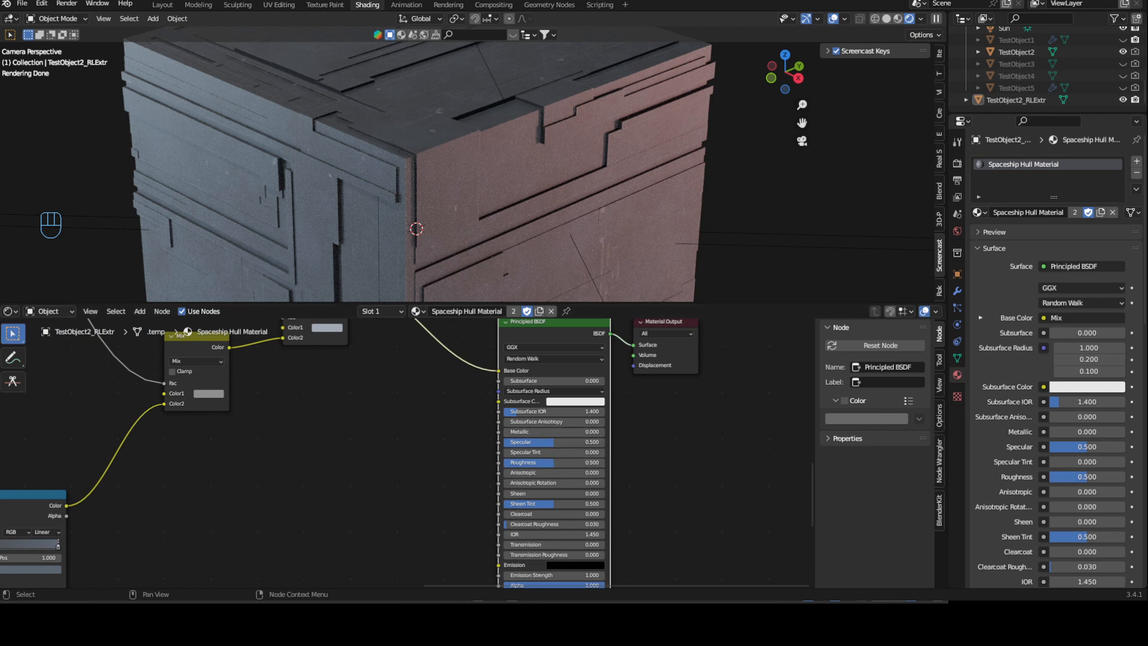
pyautogui.moveTo(285, 489); pyautogui.dragTo(357, 540, button='middle')
pyautogui.moveTo(272, 389); pyautogui.dragTo(254, 411)
pyautogui.click(414, 447)
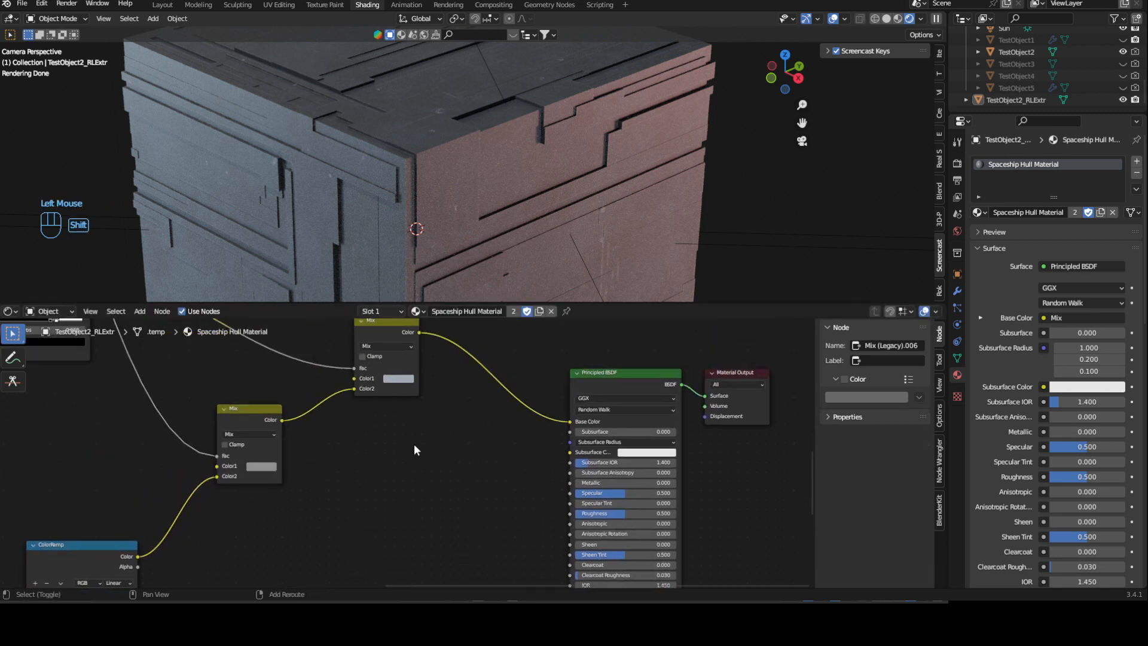
pyautogui.hotkey('shift', 'a')
pyautogui.write('col')
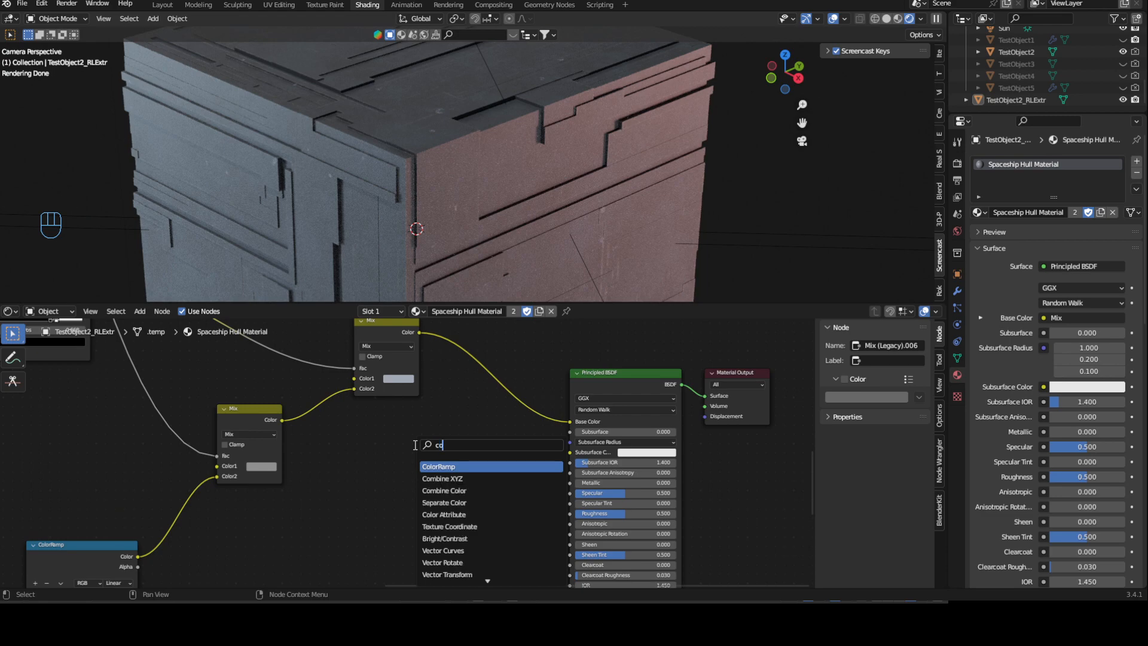
pyautogui.click(448, 468)
pyautogui.click(442, 472)
pyautogui.moveTo(504, 441); pyautogui.dragTo(570, 483)
pyautogui.moveTo(281, 420); pyautogui.dragTo(394, 516)
# Preview the Metallic ColorRamp on the cube and set its black stop position to 0.141
pyautogui.keyDown('ctrl'); pyautogui.keyDown('shift'); pyautogui.click(441, 446); pyautogui.keyUp('shift'); pyautogui.keyUp('ctrl')
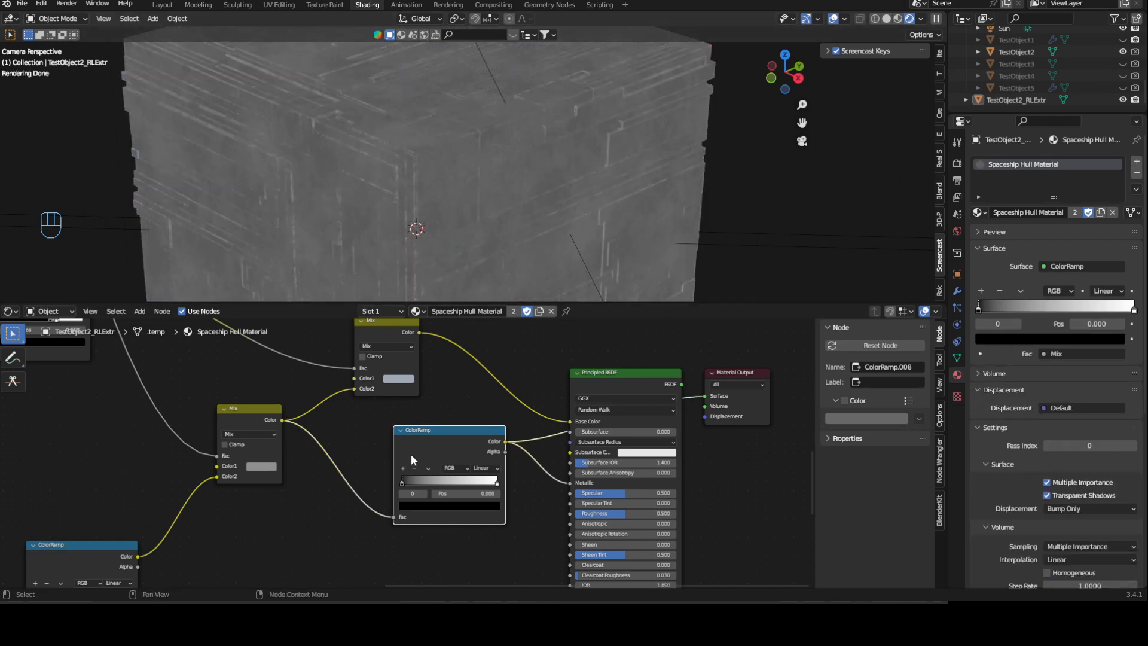
pyautogui.scroll(-2, 256, 500)
pyautogui.moveTo(460, 482); pyautogui.dragTo(560, 426, button='middle')
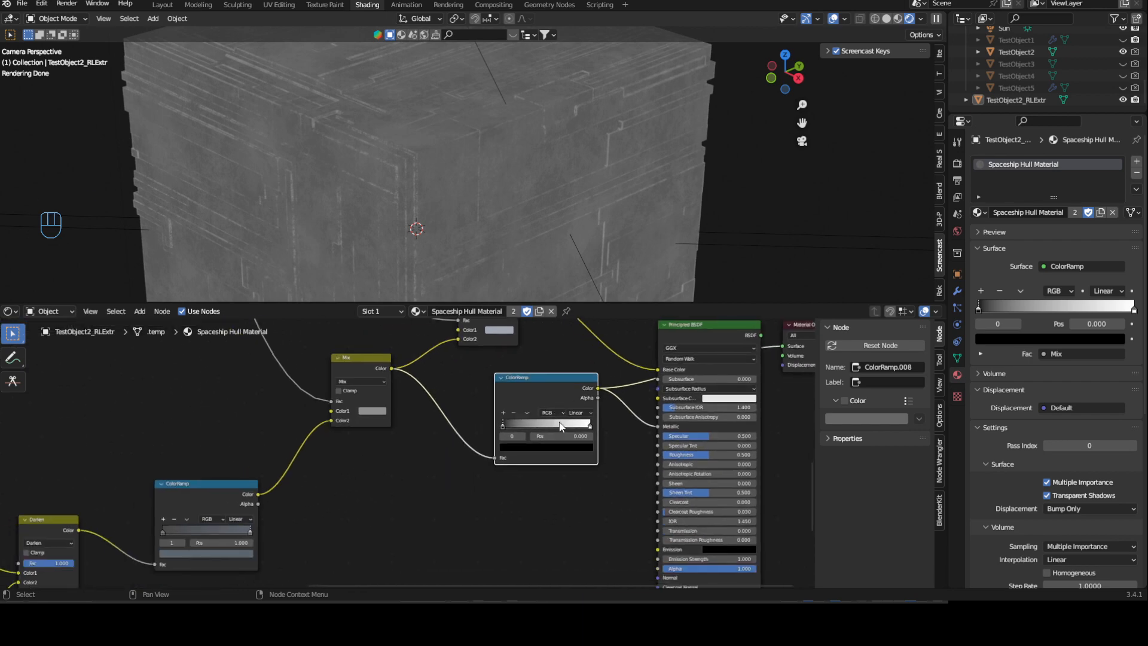
pyautogui.scroll(3, 617, 490)
pyautogui.moveTo(641, 418); pyautogui.dragTo(432, 478, button='middle')
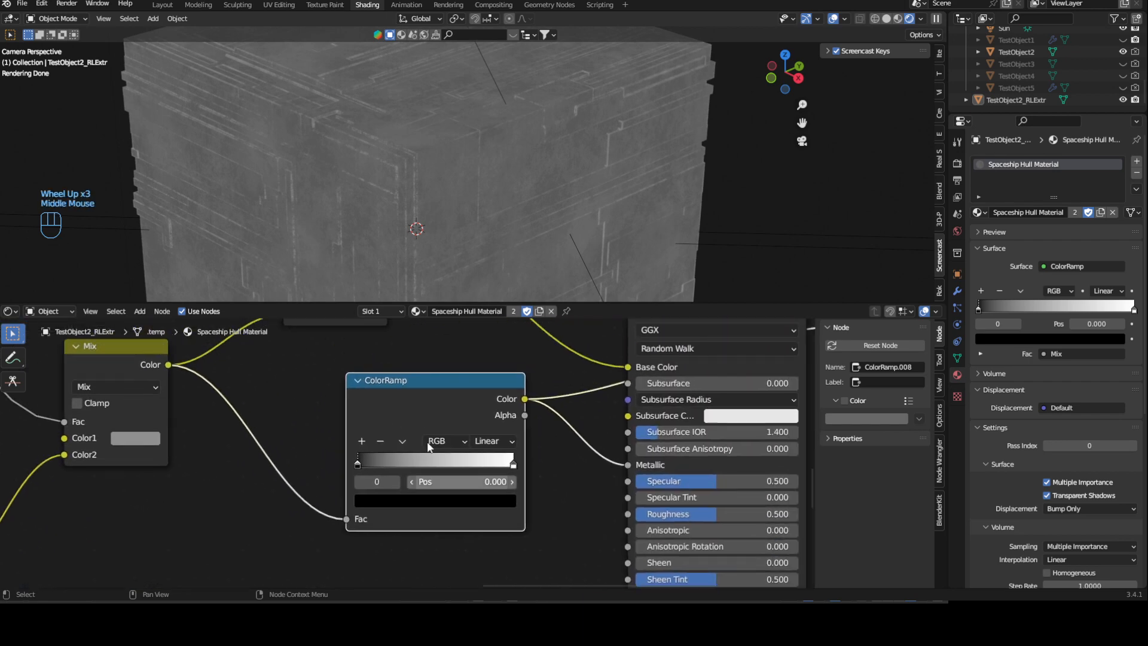
pyautogui.moveTo(358, 461); pyautogui.dragTo(379, 459)
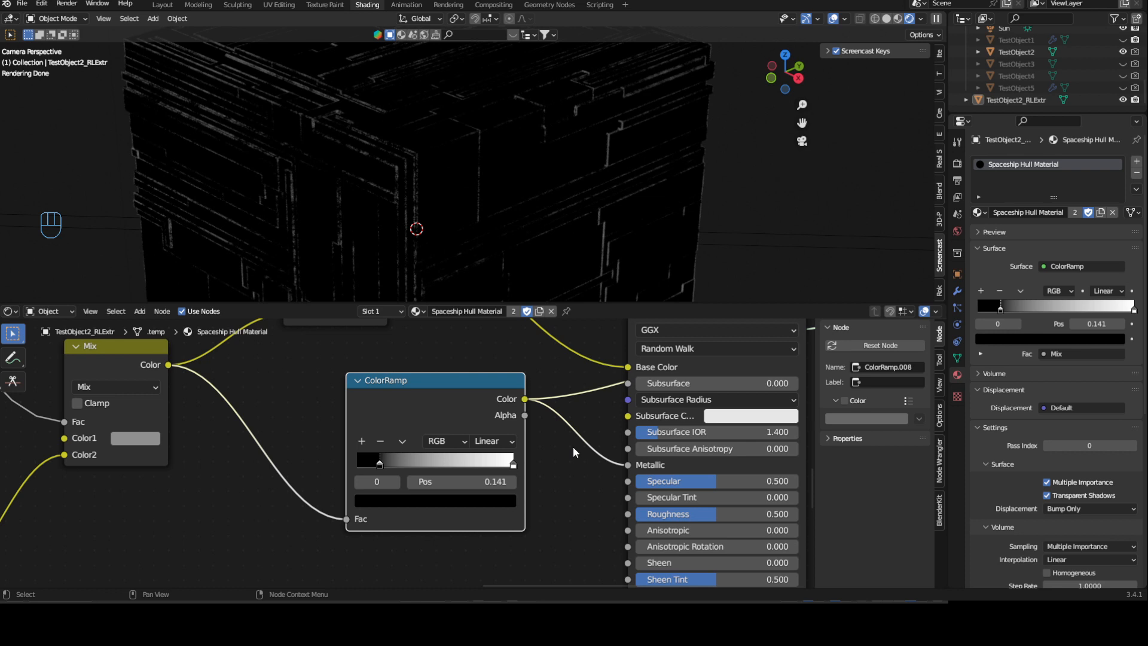
# Try brightening the first stop of the ColorRamp that feeds the lower Mix node's Color2
pyautogui.moveTo(290, 412); pyautogui.dragTo(569, 409, button='middle')
pyautogui.moveTo(292, 546); pyautogui.dragTo(473, 383, button='middle')
pyautogui.click(232, 483)
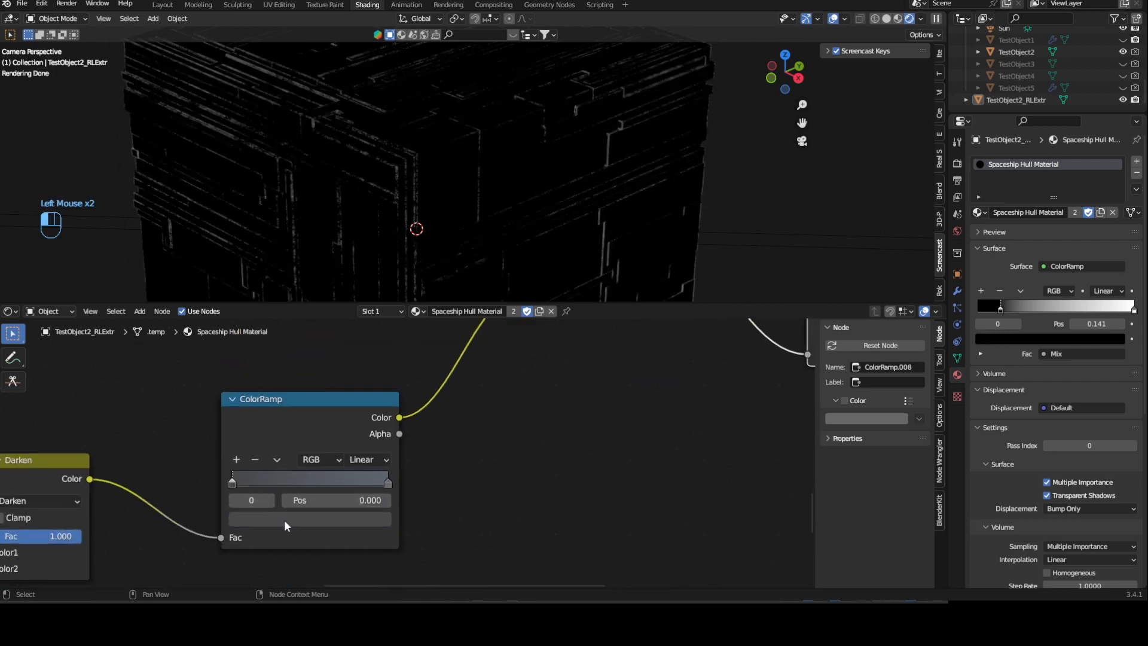
pyautogui.click(285, 519)
pyautogui.click(357, 344)
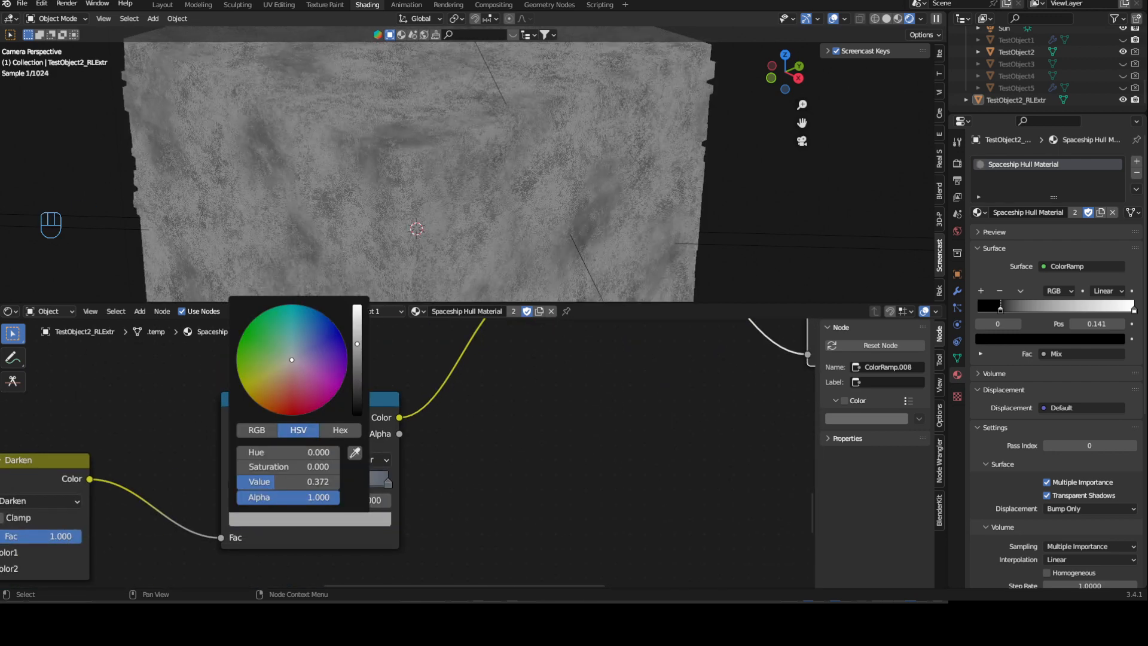
pyautogui.click(357, 359)
pyautogui.moveTo(357, 359)
pyautogui.mouseDown()
pyautogui.moveTo(357, 372)
pyautogui.moveTo(357, 347)
pyautogui.mouseUp()
# Try moving the Metallic ColorRamp's black stop to 0.295, and undo it together with the brightened base colour stop
pyautogui.moveTo(497, 390); pyautogui.dragTo(407, 456, button='middle')
pyautogui.moveTo(678, 503); pyautogui.dragTo(687, 496)
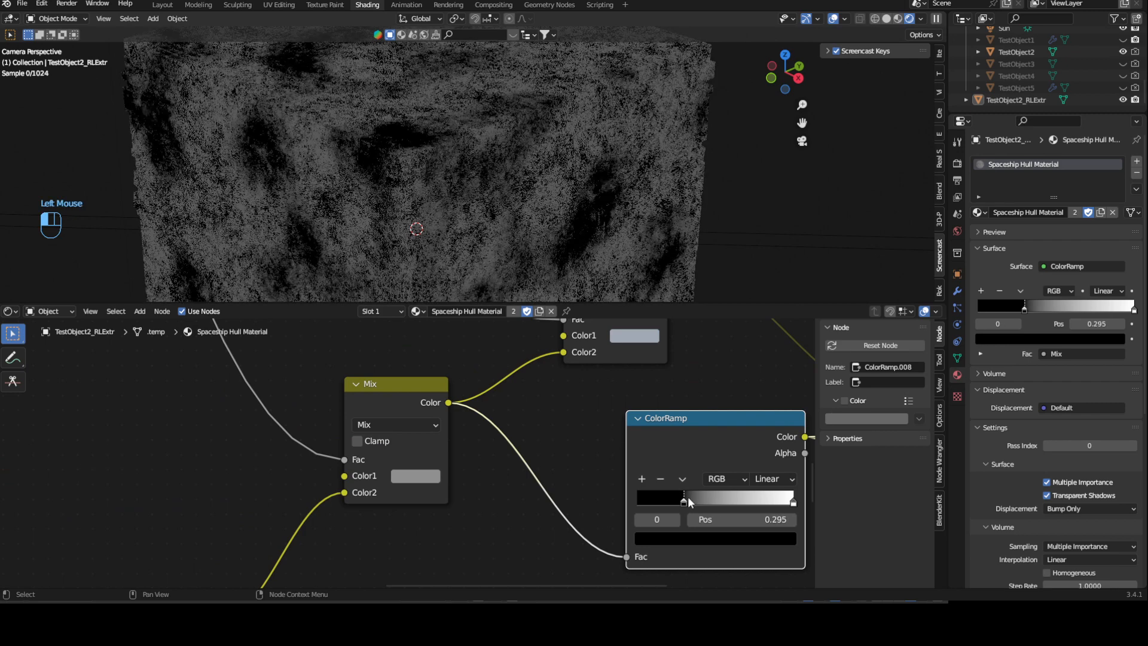
pyautogui.moveTo(409, 576); pyautogui.dragTo(437, 511, button='middle')
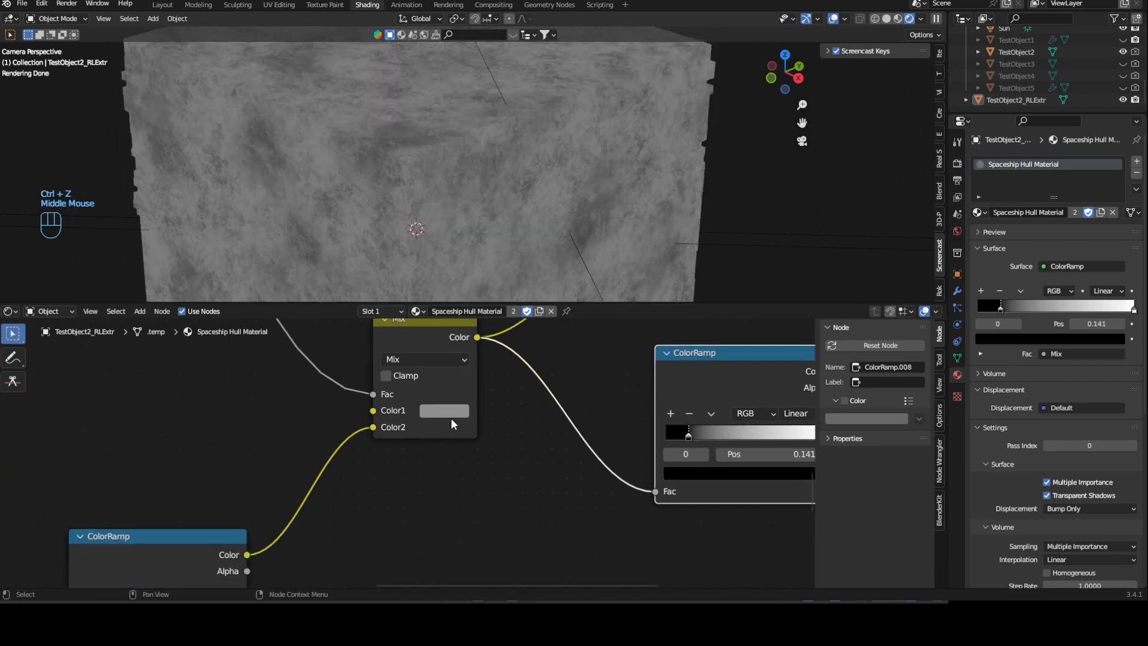
pyautogui.click(448, 413)
pyautogui.moveTo(187, 586); pyautogui.dragTo(218, 526, button='middle')
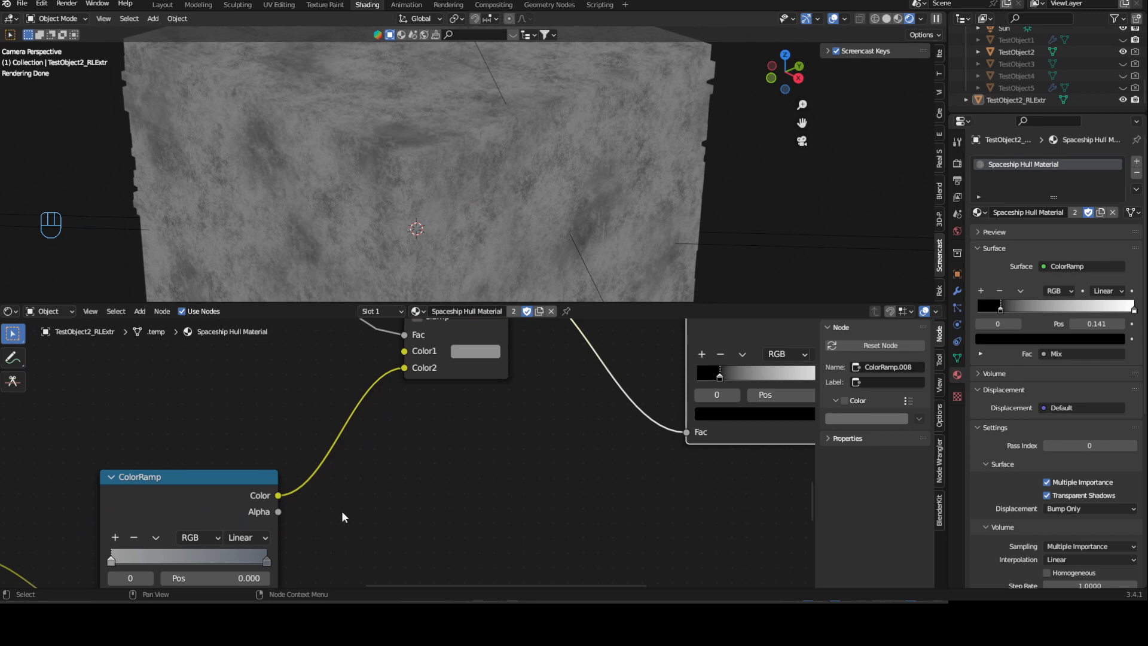
pyautogui.hotkey('ctrl', 'z')
pyautogui.hotkey('ctrl', 'z')
# Reconnect the Principled BSDF to the Material Output's Surface to see the full shaded material
pyautogui.moveTo(493, 513); pyautogui.dragTo(331, 457, button='middle')
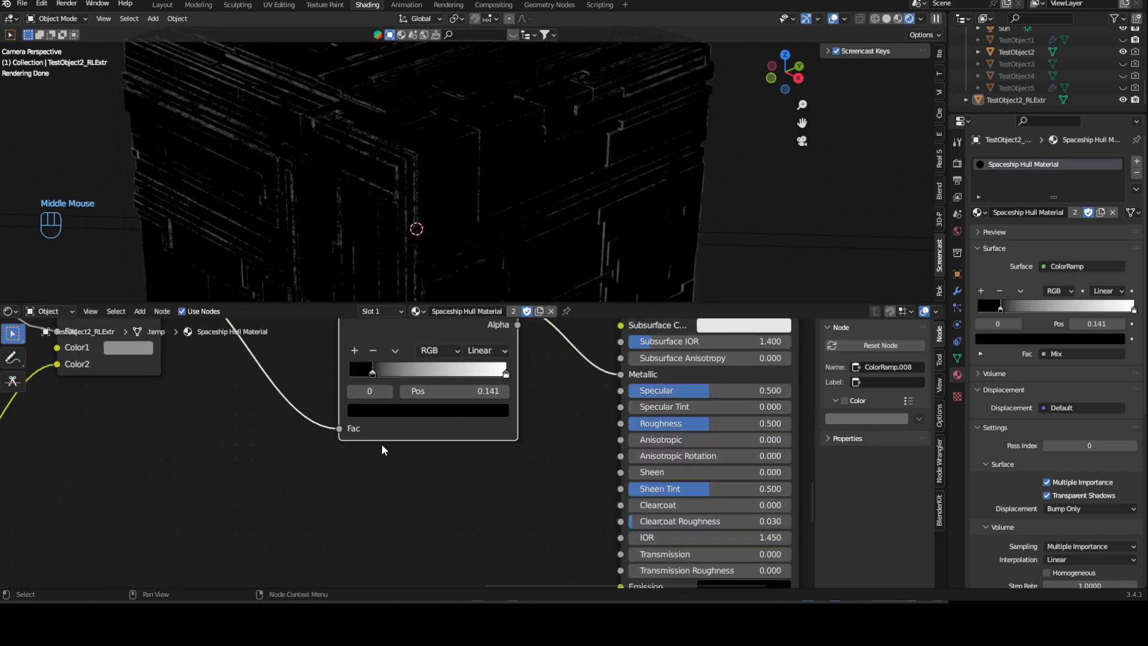
pyautogui.scroll(-2, 331, 457)
pyautogui.moveTo(500, 406); pyautogui.dragTo(439, 365, button='middle')
pyautogui.keyDown('ctrl'); pyautogui.keyDown('shift'); pyautogui.click(439, 371); pyautogui.keyUp('shift'); pyautogui.keyUp('ctrl')
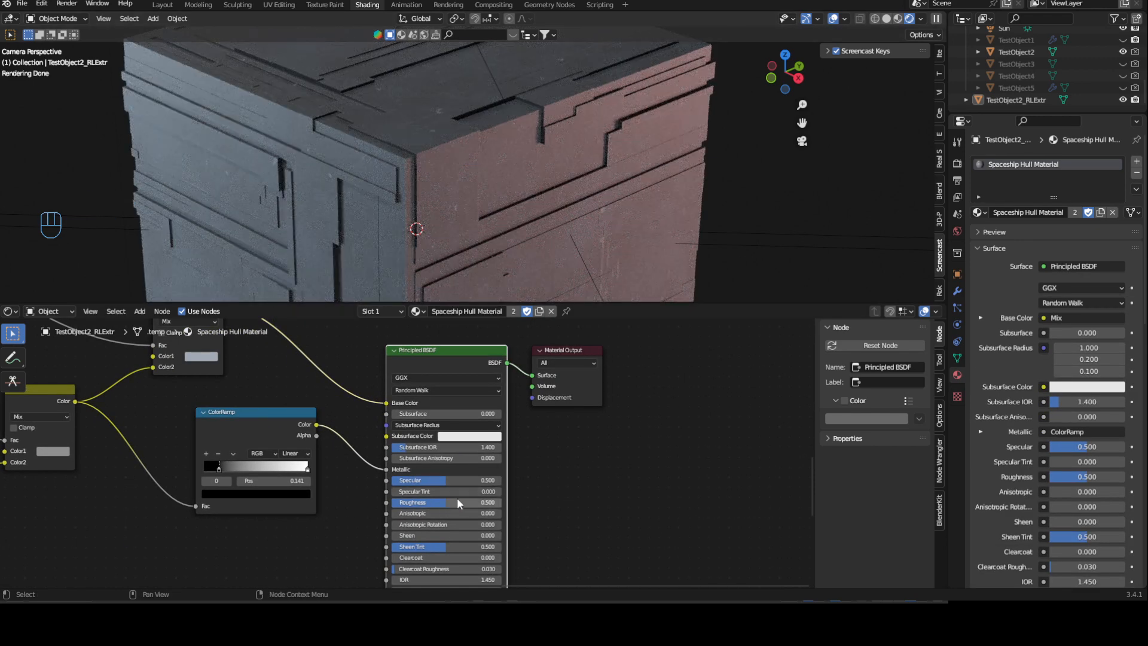
# Duplicate the Metallic ColorRamp, place the copy beneath it, and connect the copy's Color to the Principled BSDF's Roughness
pyautogui.moveTo(271, 417); pyautogui.dragTo(264, 439)
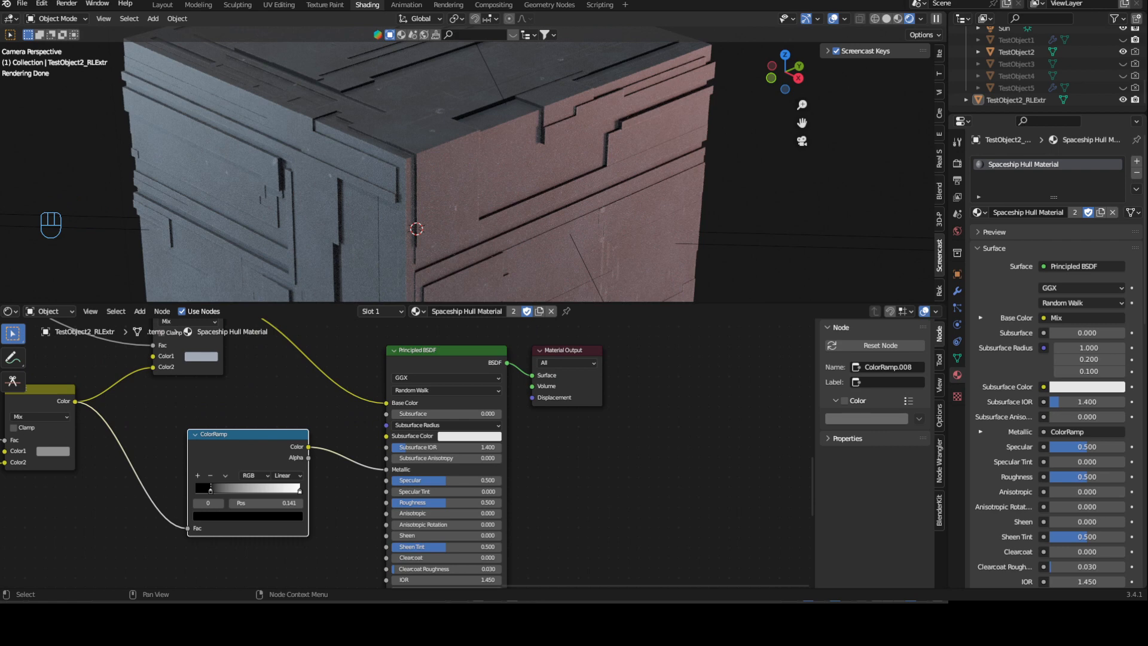
pyautogui.scroll(1, 278, 453)
pyautogui.moveTo(277, 453); pyautogui.dragTo(332, 482, button='middle')
pyautogui.hotkey('shift', 'd')
pyautogui.click(296, 480)
pyautogui.moveTo(302, 440); pyautogui.dragTo(286, 410)
pyautogui.moveTo(305, 537); pyautogui.dragTo(298, 481, button='middle')
pyautogui.moveTo(301, 506); pyautogui.dragTo(429, 445)
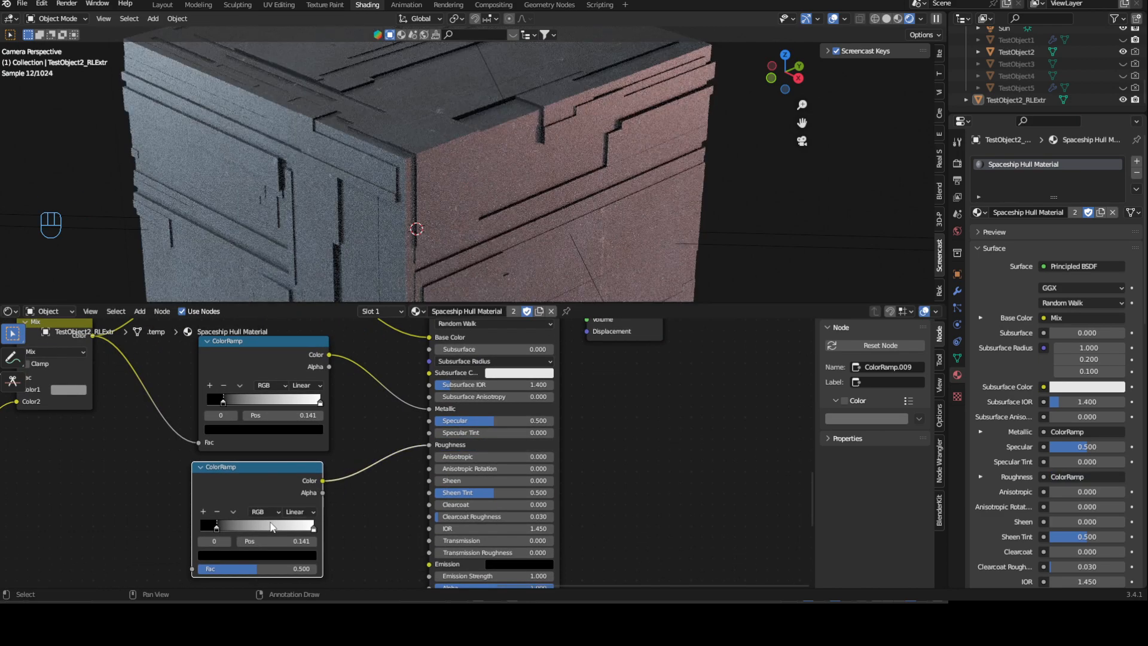
# Flip the Roughness ColorRamp and feed its Fac from the base colour ColorRamp's Color output
pyautogui.click(233, 512)
pyautogui.click(251, 529)
pyautogui.moveTo(164, 492); pyautogui.dragTo(240, 452, button='middle')
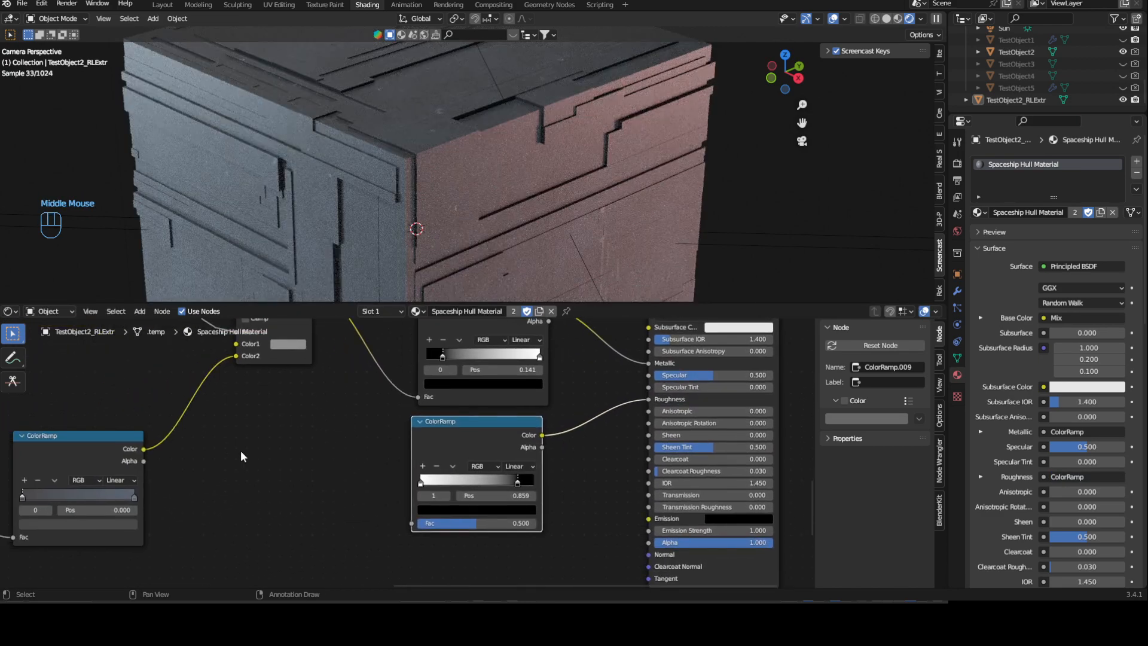
pyautogui.moveTo(143, 450); pyautogui.dragTo(411, 523)
pyautogui.moveTo(436, 514); pyautogui.dragTo(410, 514, button='middle')
pyautogui.moveTo(520, 422); pyautogui.dragTo(423, 422, button='middle')
pyautogui.scroll(4, 378, 483)
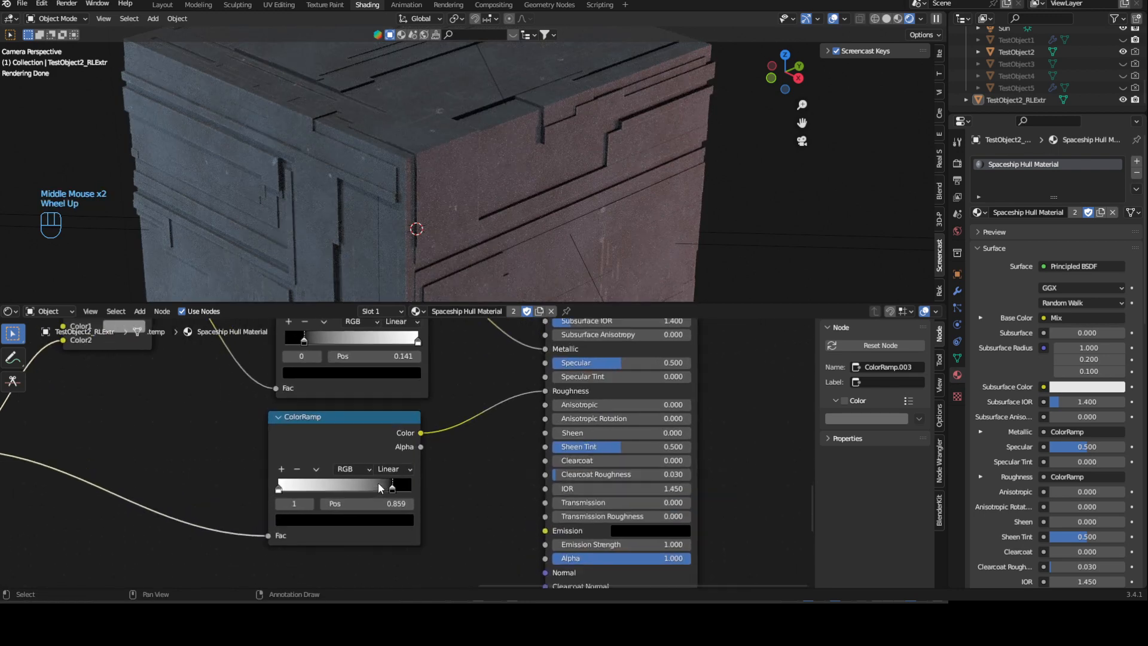
# Set the Roughness ColorRamp's first stop to a neutral grey with a value of 0.449
pyautogui.keyDown('shift'); pyautogui.moveTo(25, 517); pyautogui.dragTo(52, 495, button='middle'); pyautogui.keyUp('shift')
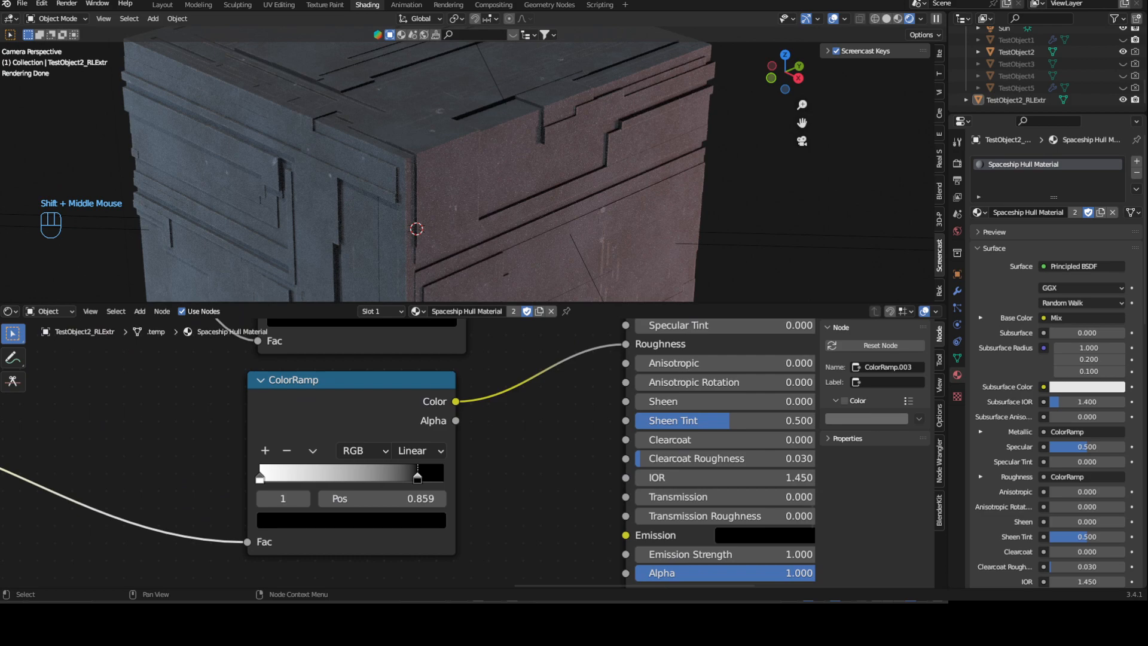
pyautogui.keyDown('shift'); pyautogui.scroll(1, 264, 467); pyautogui.keyUp('shift')
pyautogui.click(260, 503)
pyautogui.click(305, 544)
pyautogui.moveTo(408, 349); pyautogui.dragTo(407, 331)
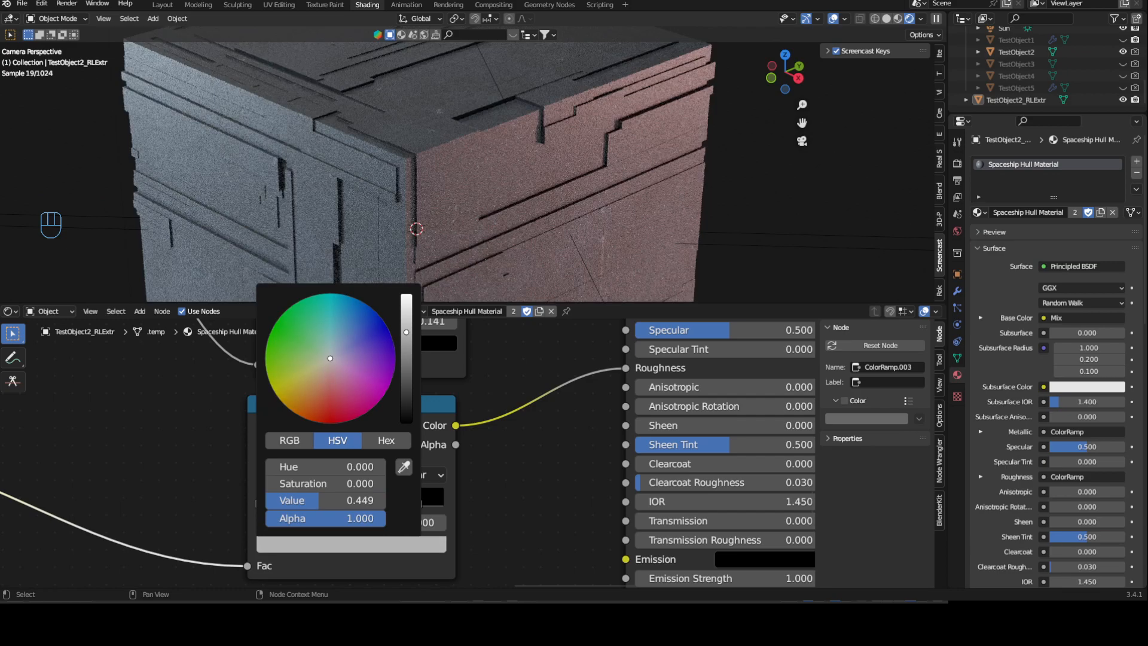
# Move the Roughness ColorRamp's black stop close to the grey stop and preview the ramp on the cube
pyautogui.moveTo(416, 502); pyautogui.dragTo(255, 500)
pyautogui.keyDown('ctrl'); pyautogui.keyDown('shift'); pyautogui.click(373, 403); pyautogui.keyUp('shift'); pyautogui.keyUp('ctrl')
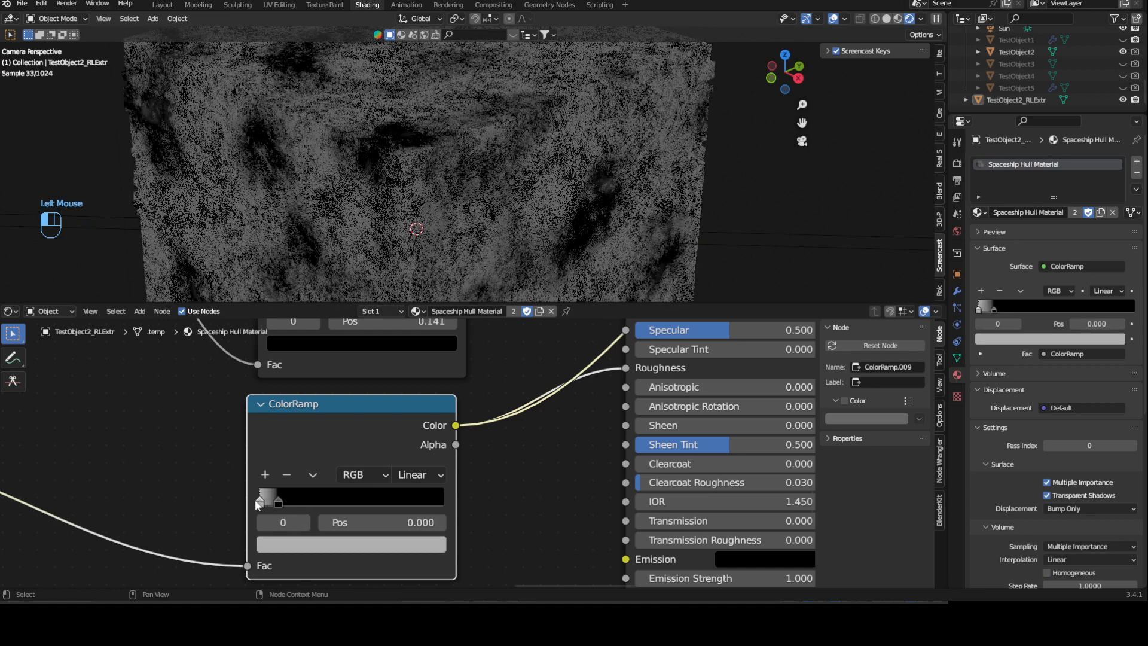
pyautogui.scroll(-2, 126, 450)
pyautogui.moveTo(125, 450); pyautogui.dragTo(256, 470, button='middle')
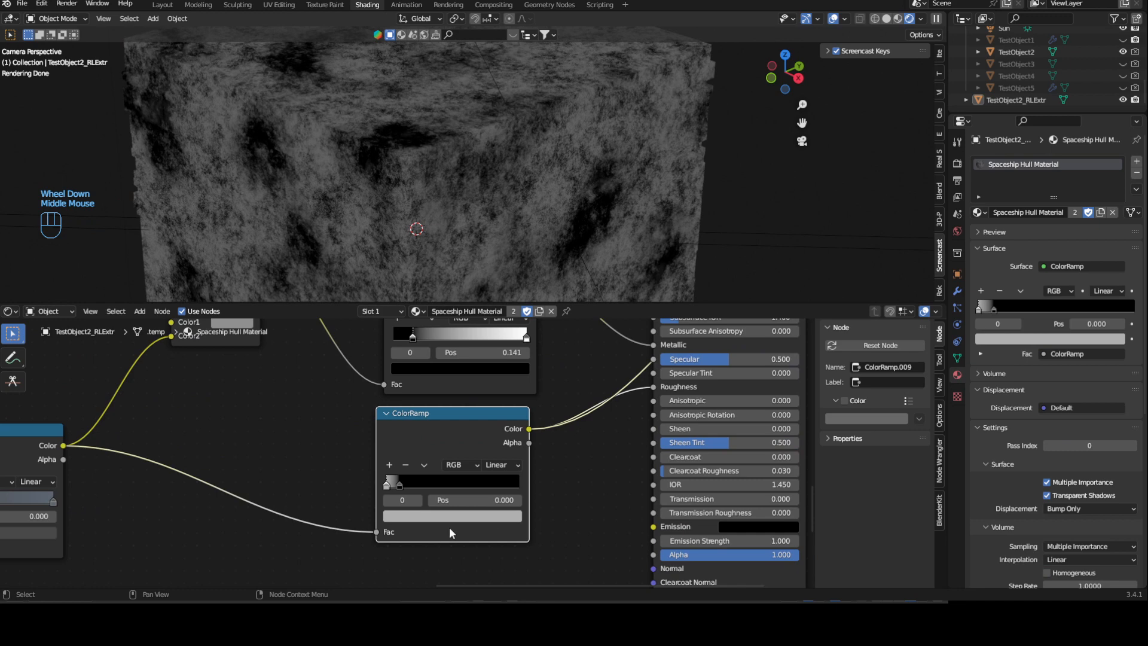
# Brighten the Roughness ColorRamp's first stop to light grey and feed its Fac from the lower Mix node's Color output
pyautogui.click(453, 517)
pyautogui.moveTo(492, 363)
pyautogui.mouseDown()
pyautogui.moveTo(493, 334)
pyautogui.moveTo(493, 347)
pyautogui.mouseUp()
pyautogui.moveTo(251, 445); pyautogui.dragTo(290, 472, button='middle')
pyautogui.moveTo(314, 366); pyautogui.dragTo(297, 422, button='middle')
pyautogui.moveTo(282, 344); pyautogui.dragTo(397, 511)
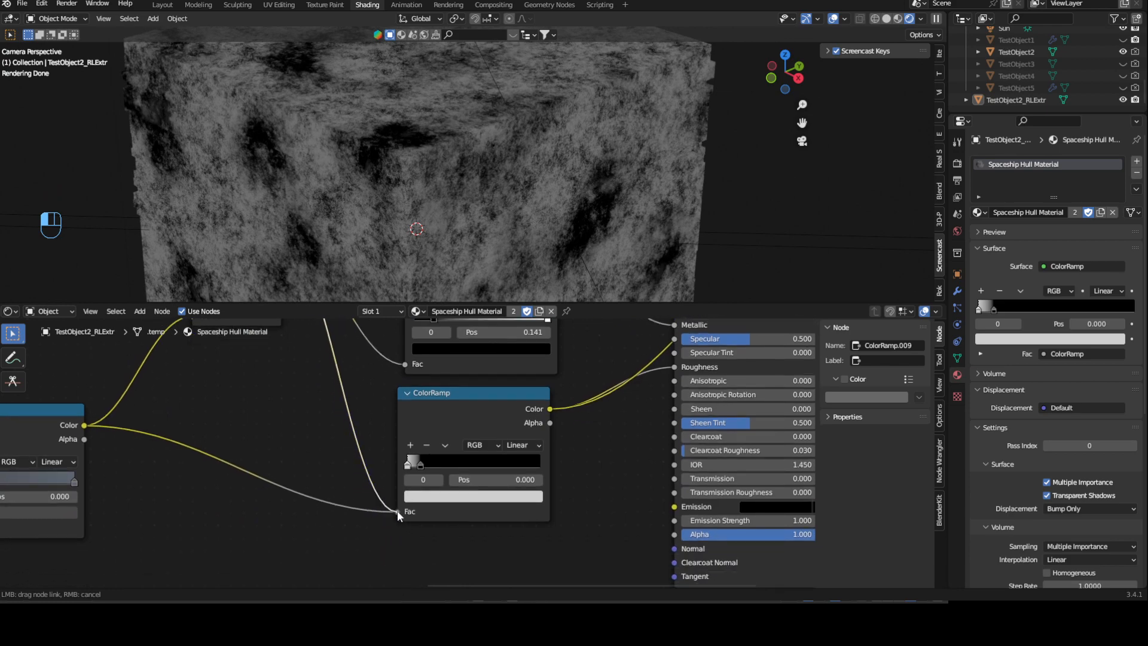
# Turn the Roughness ColorRamp's first stop white and move it to position 0.132, with the black stop just beyond it
pyautogui.scroll(2, 382, 492)
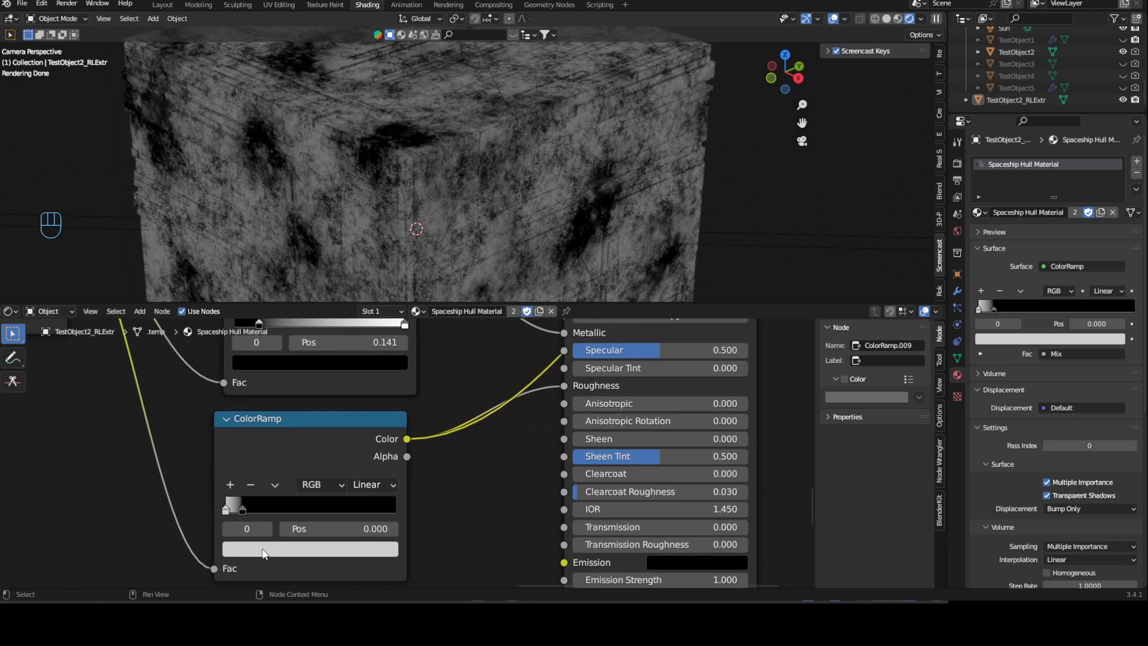
pyautogui.moveTo(242, 510); pyautogui.dragTo(242, 510)
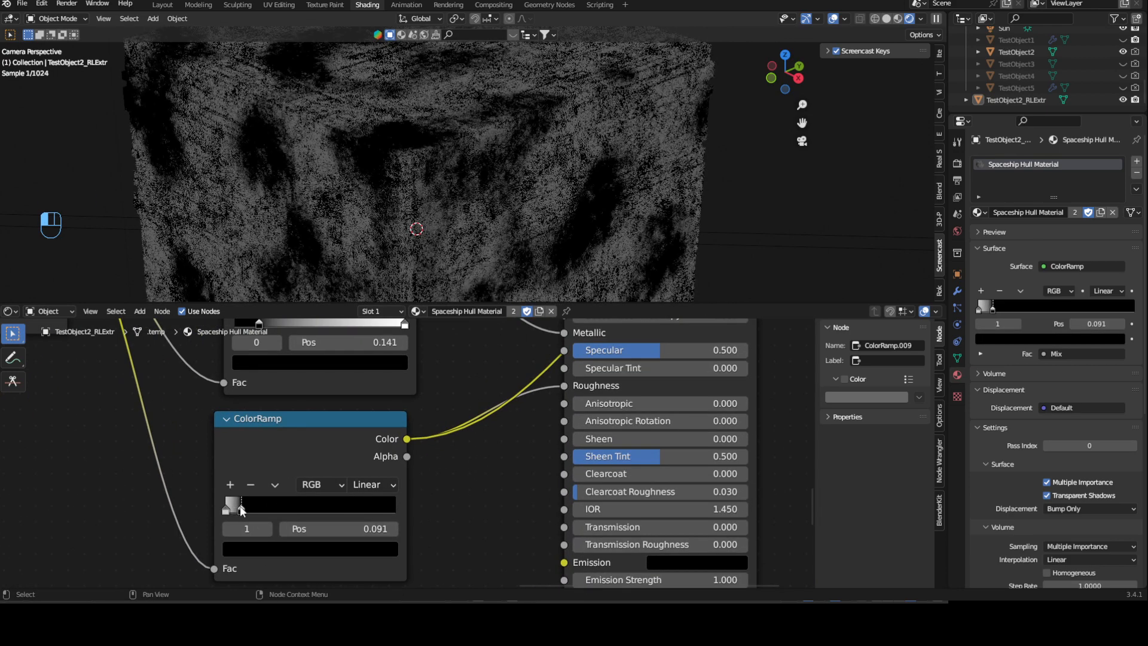
pyautogui.scroll(1, 240, 491)
pyautogui.scroll(-1, 192, 443)
pyautogui.moveTo(190, 441); pyautogui.dragTo(264, 450, button='middle')
pyautogui.click(272, 485)
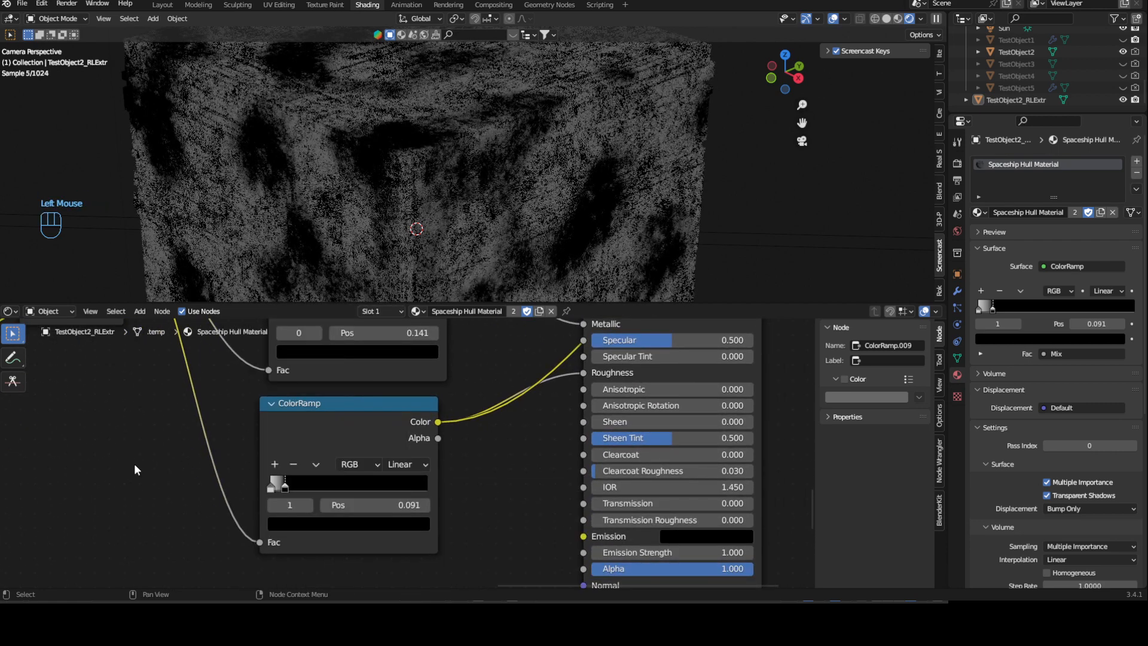
pyautogui.click(293, 521)
pyautogui.moveTo(393, 334); pyautogui.dragTo(395, 311)
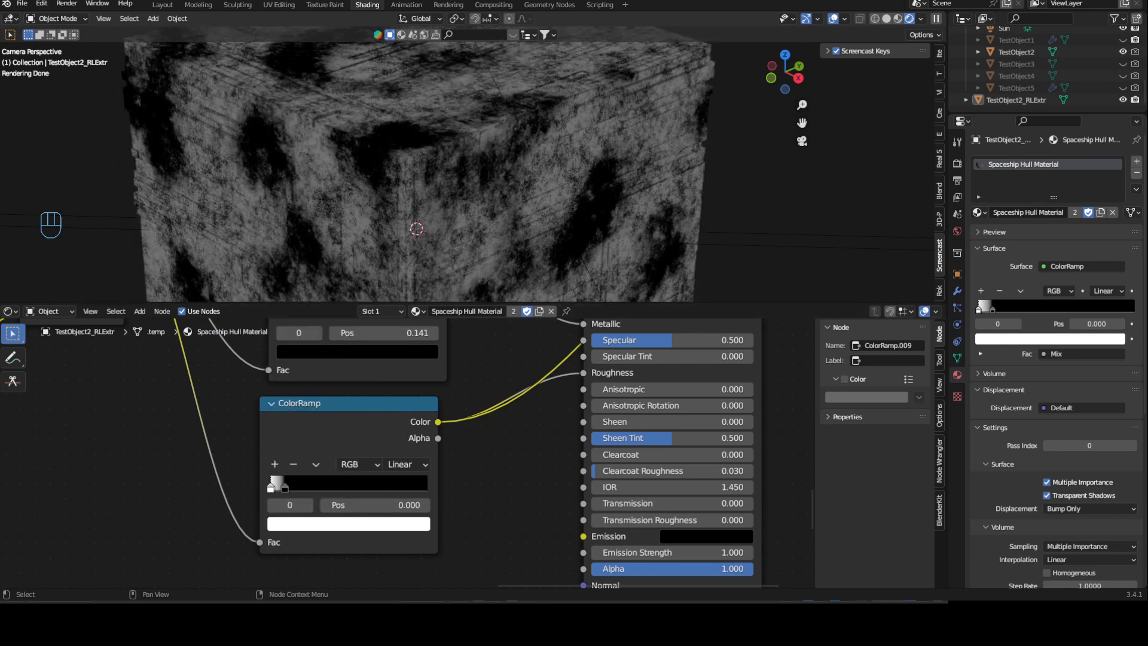
pyautogui.moveTo(285, 483)
pyautogui.mouseDown()
pyautogui.moveTo(323, 484)
pyautogui.moveTo(272, 487)
pyautogui.moveTo(291, 487)
pyautogui.mouseUp()
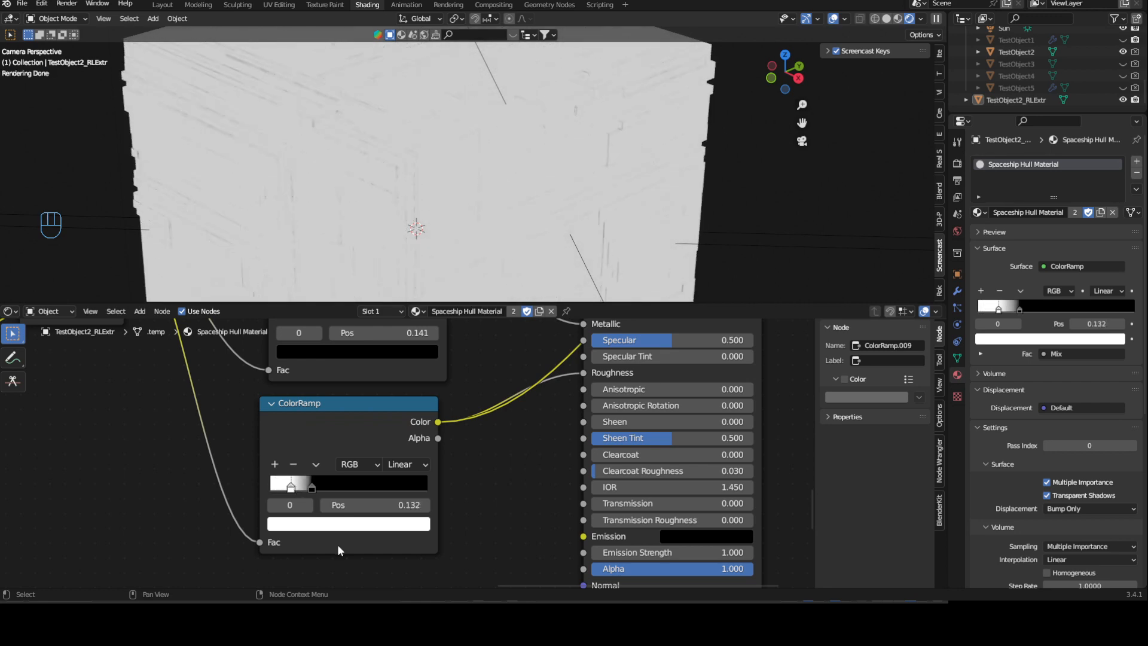
# Darken the Roughness ColorRamp's white stop to a value of 0.480, move it to position 0.114, and preview the Principled BSDF
pyautogui.click(335, 525)
pyautogui.click(396, 341)
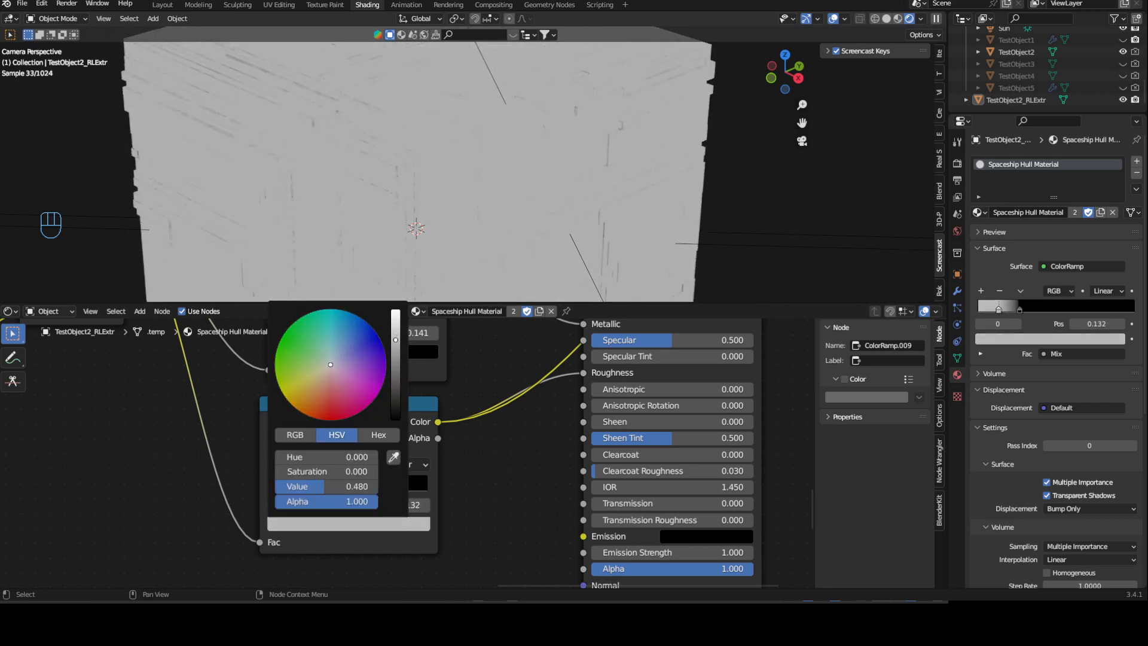
pyautogui.moveTo(313, 486); pyautogui.dragTo(285, 486)
pyautogui.moveTo(522, 430); pyautogui.dragTo(360, 476, button='middle')
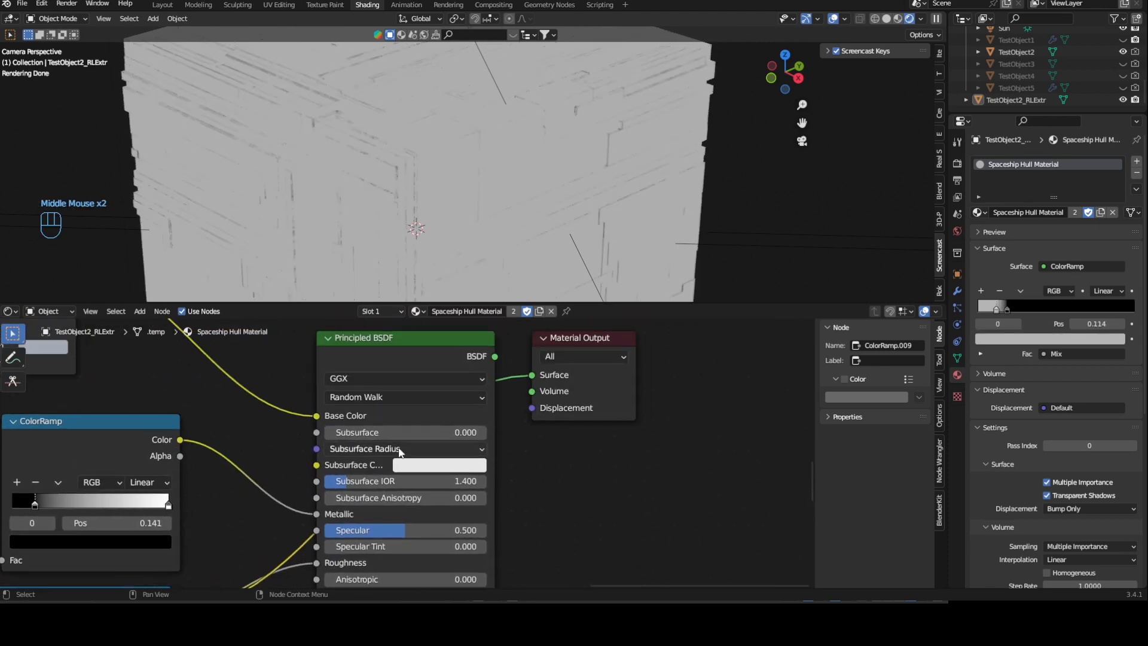
pyautogui.keyDown('ctrl'); pyautogui.keyDown('shift'); pyautogui.click(436, 353); pyautogui.keyUp('shift'); pyautogui.keyUp('ctrl')
pyautogui.moveTo(270, 438); pyautogui.dragTo(370, 360, button='middle')
pyautogui.moveTo(264, 497); pyautogui.dragTo(340, 442, button='middle')
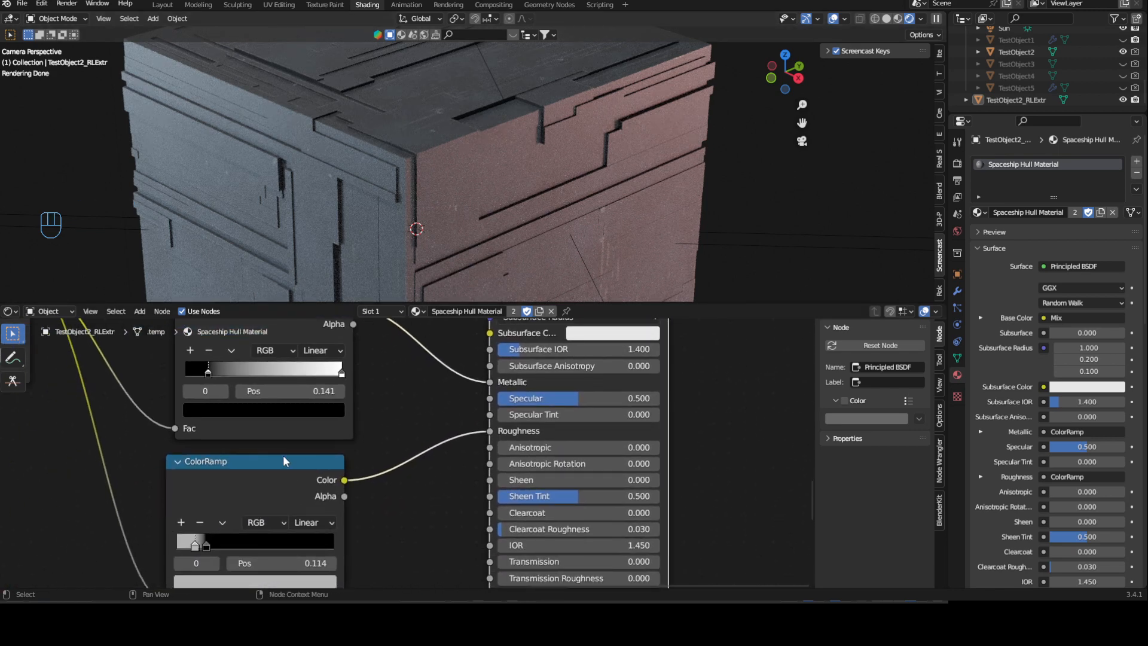
pyautogui.scroll(-2, 275, 460)
pyautogui.moveTo(266, 467); pyautogui.dragTo(321, 489, button='middle')
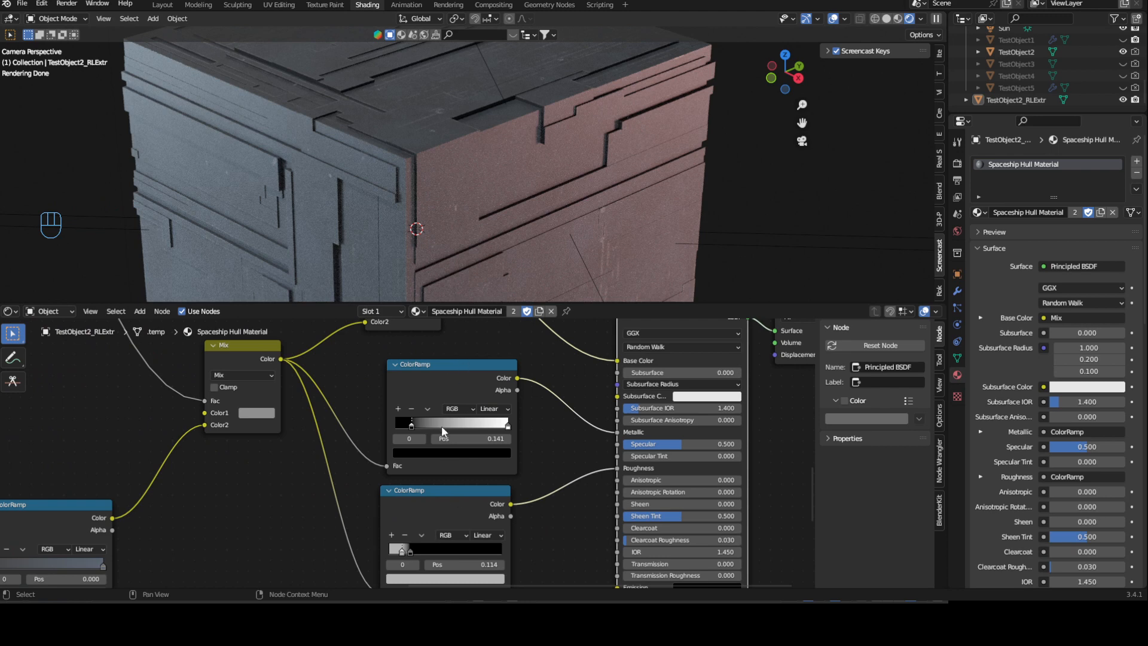
pyautogui.moveTo(98, 510); pyautogui.dragTo(175, 435, button='middle')
pyautogui.moveTo(46, 398); pyautogui.dragTo(239, 534)
# Add a Bump node below the Roughness ColorRamp and connect it to the Principled BSDF's Normal input
pyautogui.moveTo(239, 535); pyautogui.dragTo(169, 483, button='middle')
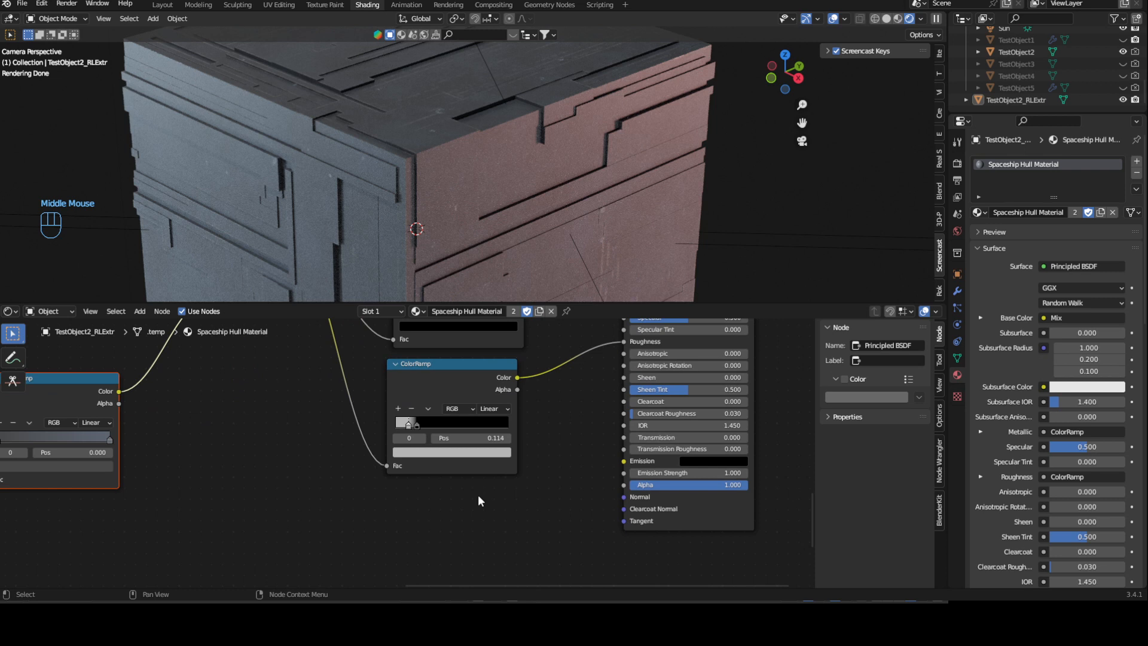
pyautogui.click(476, 515)
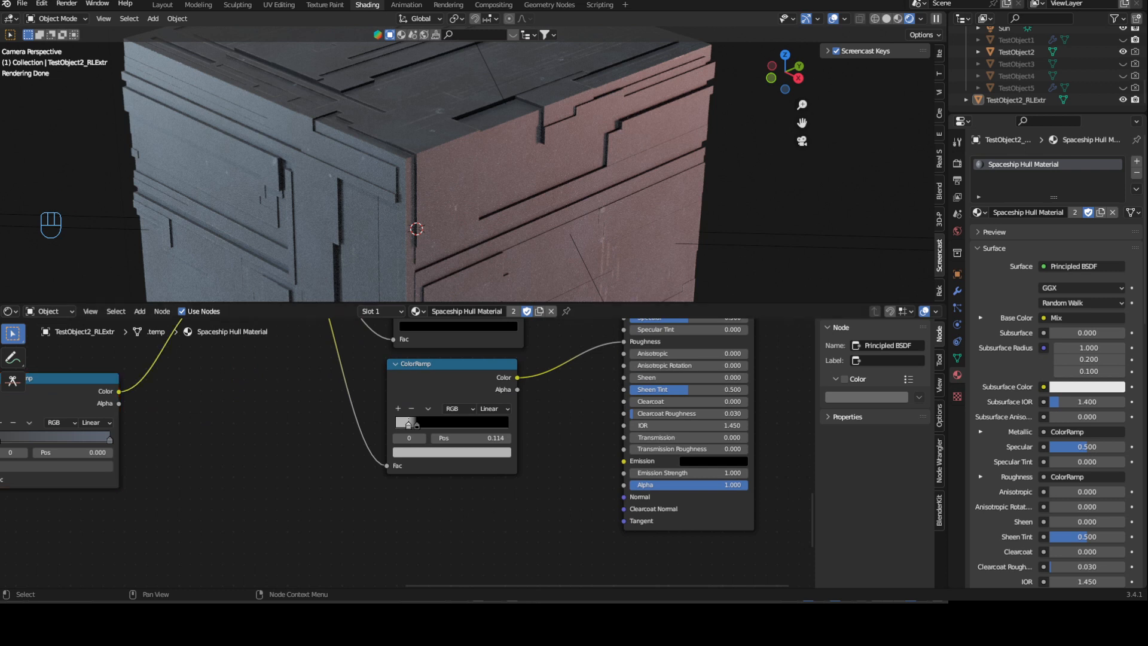
pyautogui.click(553, 464)
pyautogui.hotkey('shift', 'a')
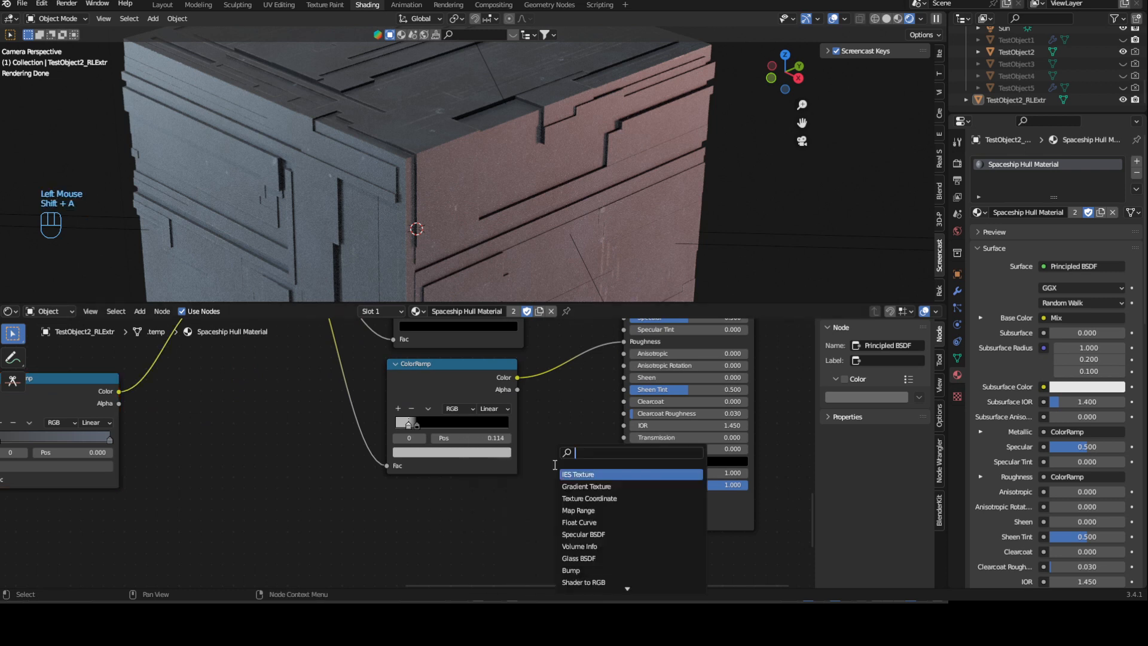
pyautogui.write('bum')
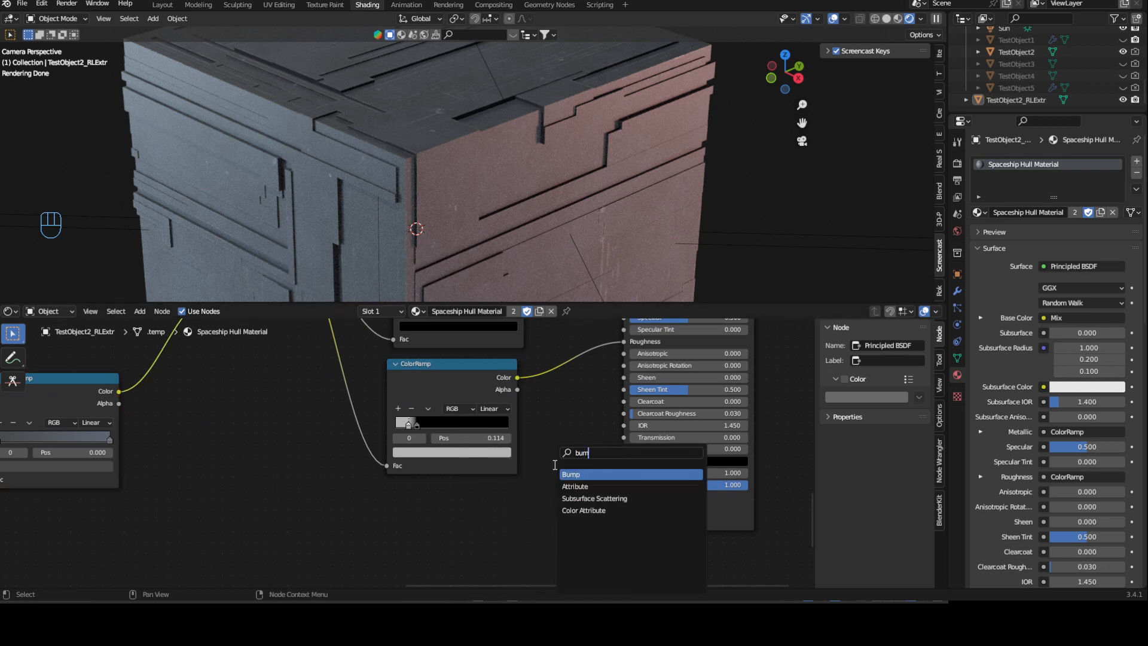
pyautogui.click(609, 474)
pyautogui.click(506, 516)
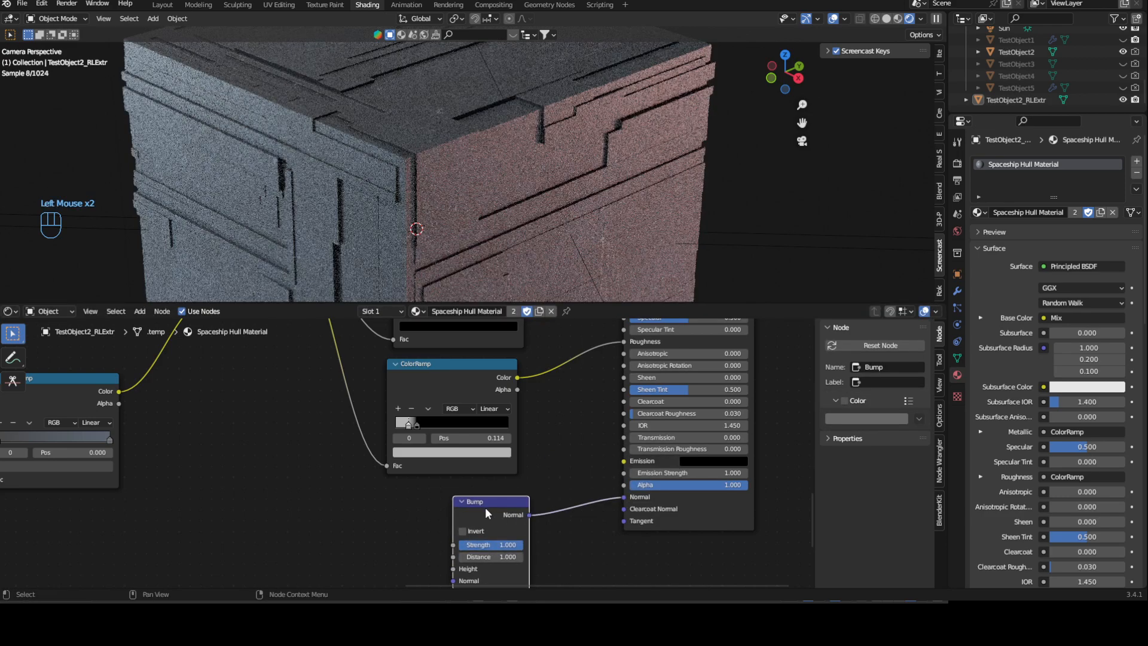
# Duplicate the Bump node and feed the copy's Normal output into the original Bump node's Normal input
pyautogui.hotkey('shift', 'd')
pyautogui.click(368, 528)
pyautogui.keyDown('shift'); pyautogui.moveTo(414, 532); pyautogui.dragTo(403, 471, button='middle'); pyautogui.keyUp('shift')
pyautogui.moveTo(402, 475); pyautogui.dragTo(425, 526)
pyautogui.scroll(2, 425, 526)
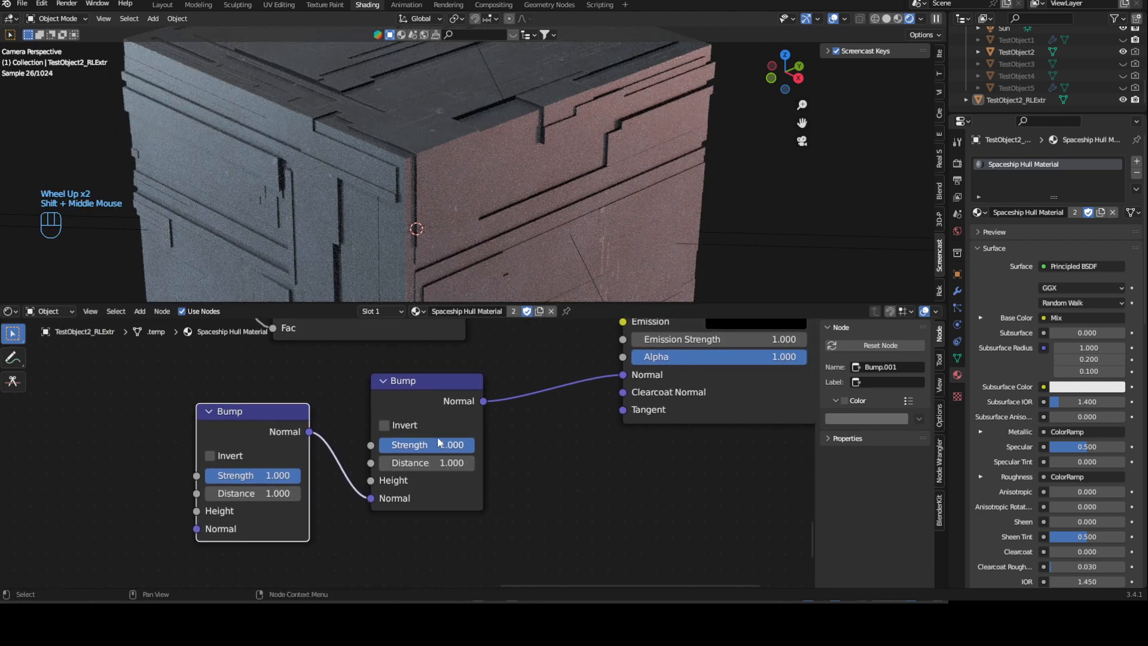
# Set the duplicated Bump node's Strength to 0.4
pyautogui.click(261, 471)
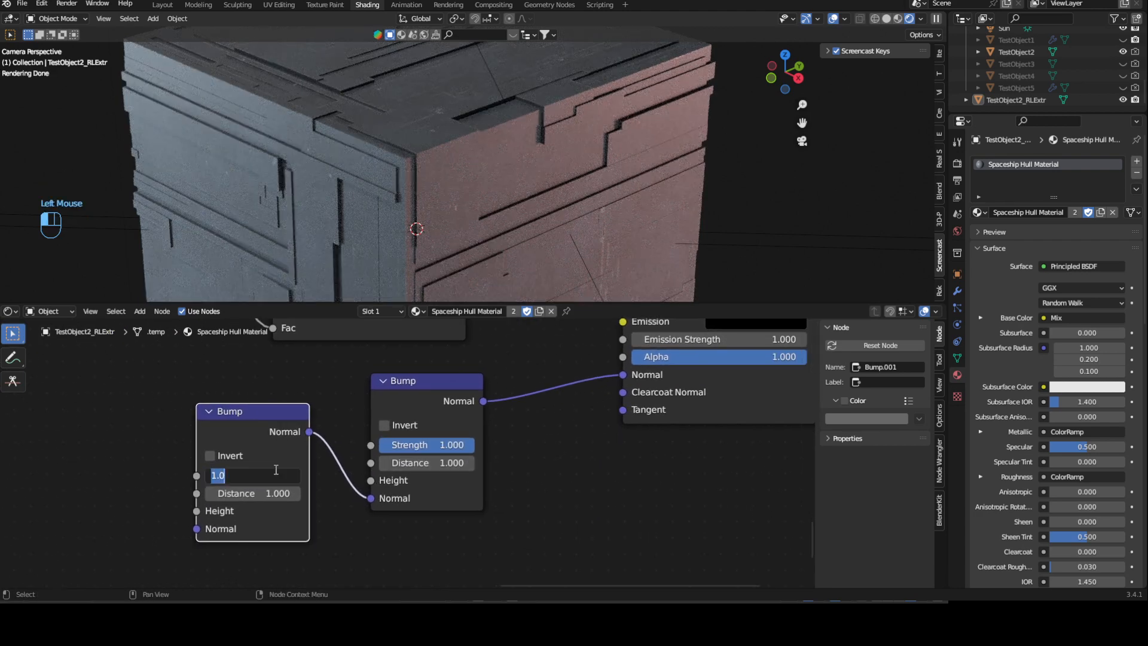
pyautogui.write('0.6')
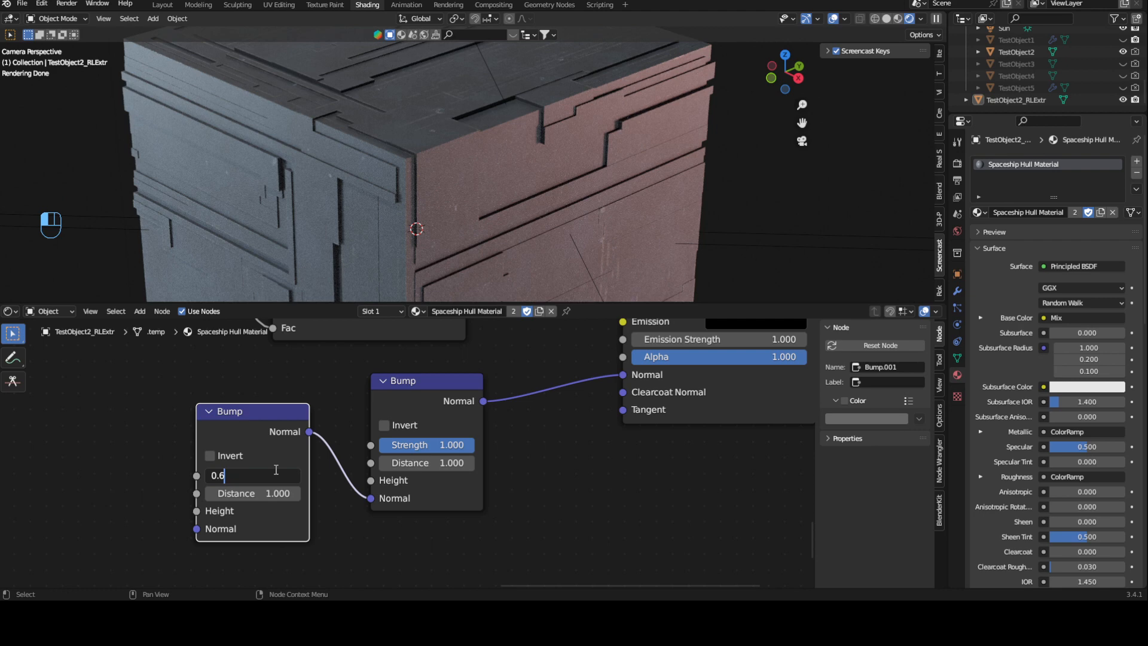
pyautogui.write('4')
pyautogui.press('Return')
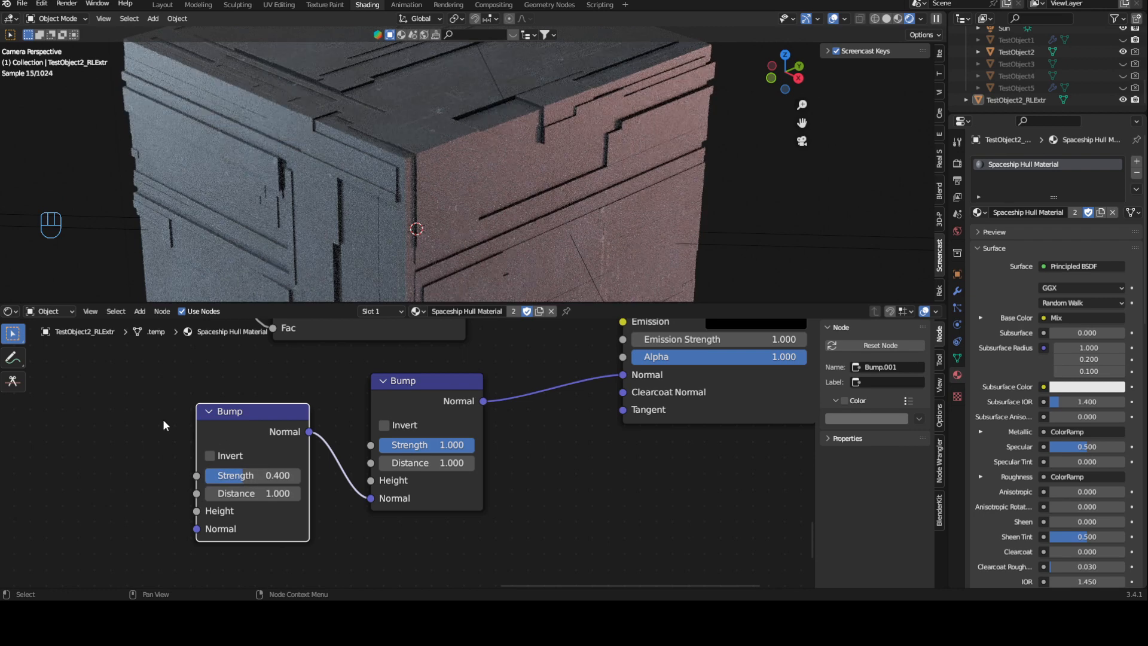
# Connect the lower Mix node's Color output to the duplicated Bump node's Height input
pyautogui.scroll(-2, 150, 424)
pyautogui.moveTo(325, 463); pyautogui.dragTo(302, 524, button='middle')
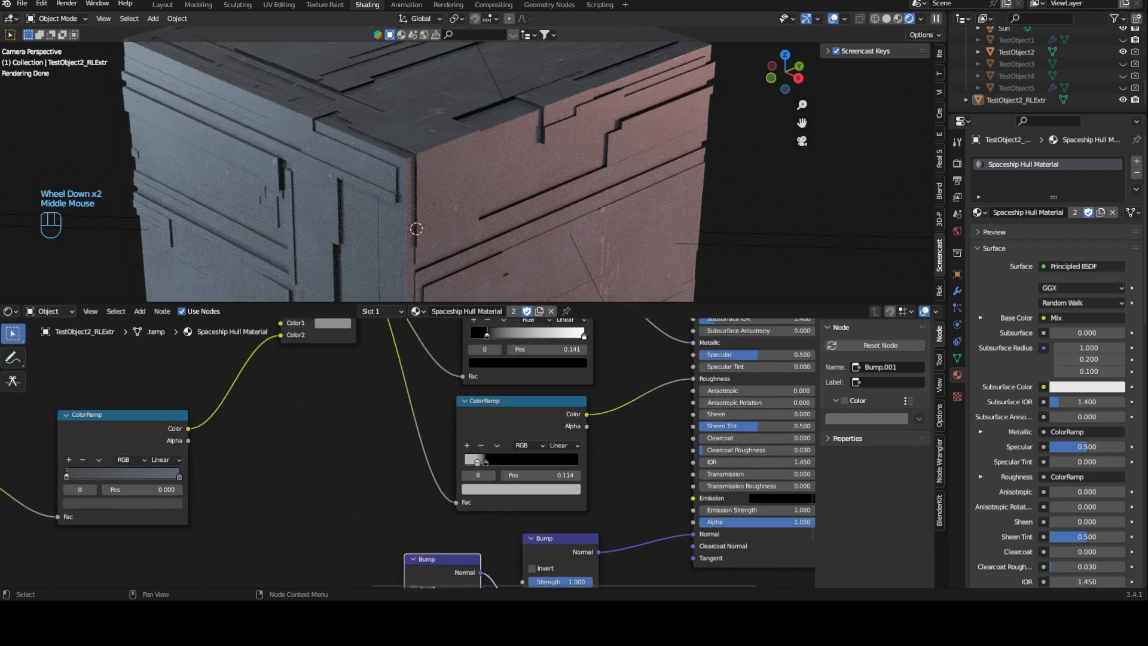
pyautogui.moveTo(364, 416); pyautogui.dragTo(313, 454, button='middle')
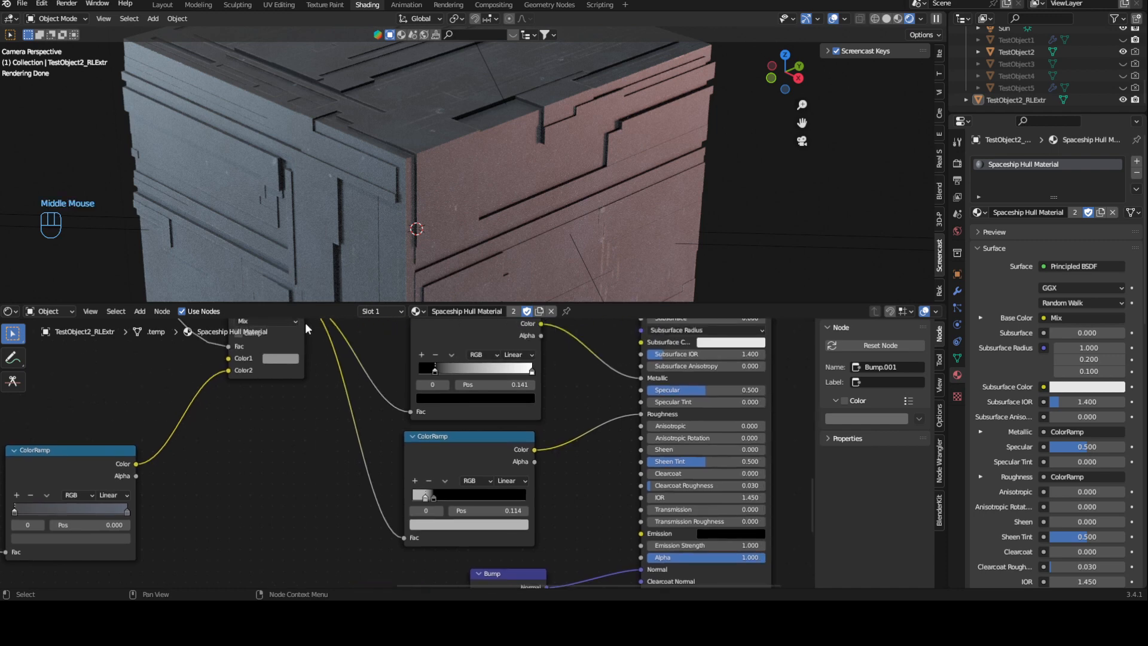
pyautogui.moveTo(314, 333); pyautogui.dragTo(316, 360, button='middle')
pyautogui.moveTo(307, 334); pyautogui.dragTo(355, 505)
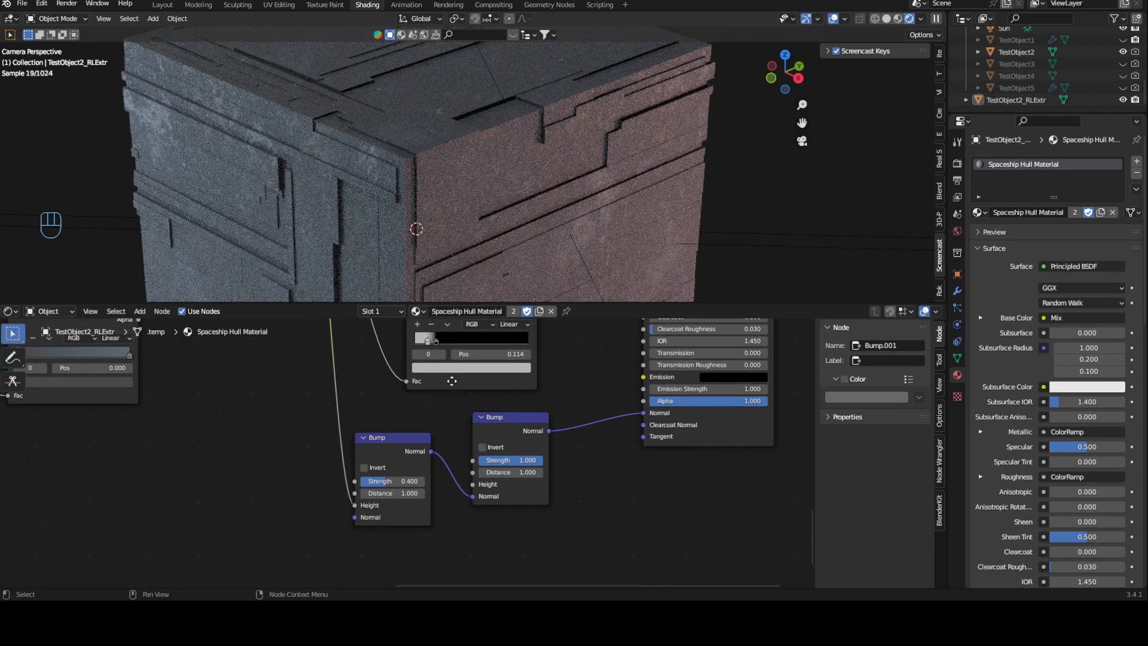
# Duplicate the Metallic ColorRamp and insert the copy between the Mix node and the duplicated Bump node's Height
pyautogui.moveTo(452, 381); pyautogui.dragTo(418, 465, button='middle')
pyautogui.moveTo(419, 335); pyautogui.dragTo(403, 412, button='middle')
pyautogui.keyDown('shift'); pyautogui.click(409, 338); pyautogui.keyUp('shift')
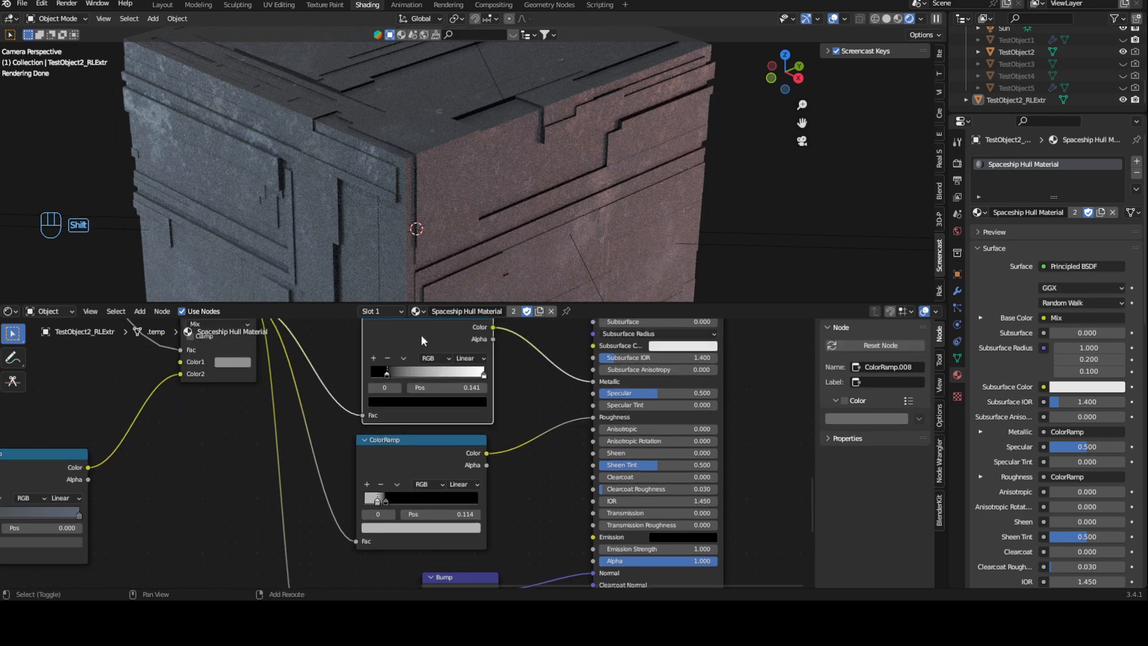
pyautogui.hotkey('shift', 'd')
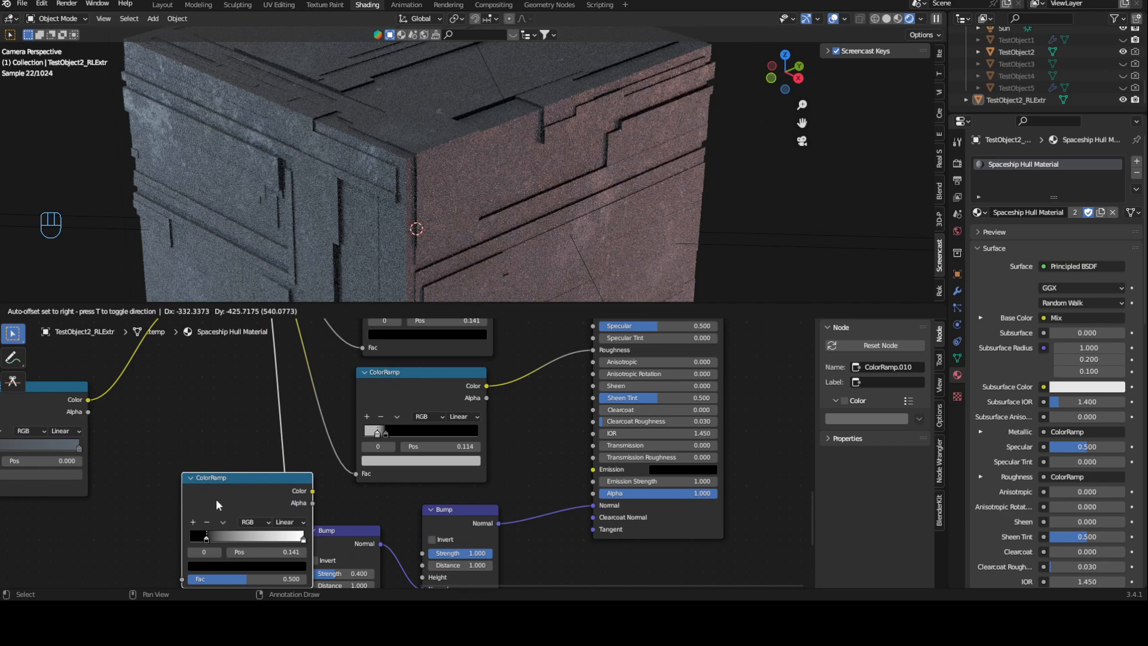
pyautogui.click(335, 499)
pyautogui.moveTo(530, 422); pyautogui.dragTo(434, 365, button='middle')
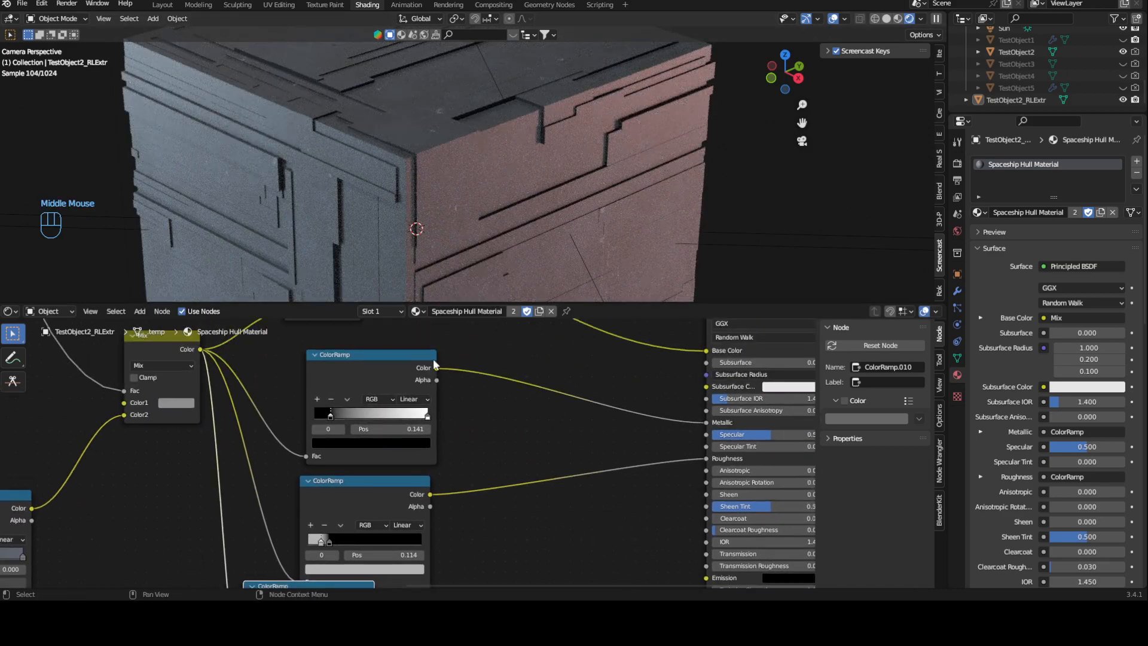
# Preview the Bump nodes and their ColorRamp one by one on the cube's corner, ending on the Principled BSDF
pyautogui.click(343, 497)
pyautogui.keyDown('shift'); pyautogui.moveTo(343, 497); pyautogui.dragTo(316, 408, button='middle'); pyautogui.keyUp('shift')
pyautogui.scroll(3, 332, 174)
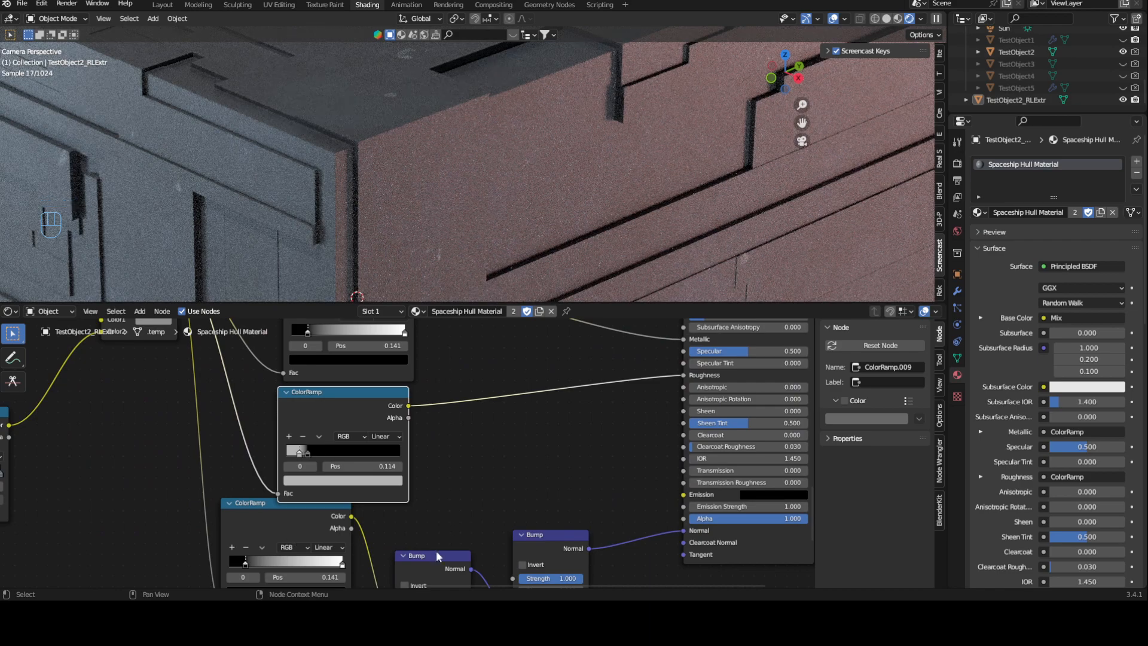
pyautogui.moveTo(439, 556); pyautogui.dragTo(428, 504, button='middle')
pyautogui.keyDown('ctrl'); pyautogui.keyDown('shift'); pyautogui.click(412, 506); pyautogui.keyUp('shift'); pyautogui.keyUp('ctrl')
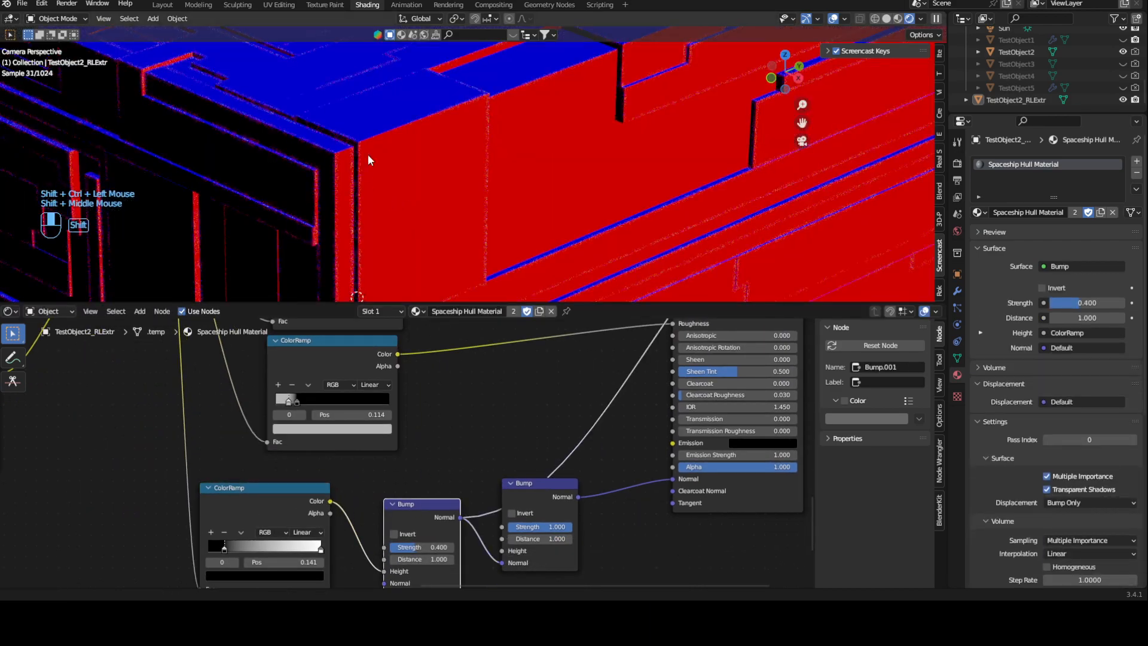
pyautogui.keyDown('shift'); pyautogui.moveTo(359, 143); pyautogui.dragTo(438, 181, button='middle'); pyautogui.keyUp('shift')
pyautogui.scroll(1, 440, 181)
pyautogui.keyDown('ctrl'); pyautogui.keyDown('shift'); pyautogui.click(283, 496); pyautogui.keyUp('shift'); pyautogui.keyUp('ctrl')
pyautogui.keyDown('shift'); pyautogui.moveTo(488, 408); pyautogui.dragTo(378, 425, button='middle'); pyautogui.keyUp('shift')
pyautogui.keyDown('ctrl'); pyautogui.keyDown('shift'); pyautogui.click(437, 511); pyautogui.keyUp('shift'); pyautogui.keyUp('ctrl')
pyautogui.keyDown('ctrl'); pyautogui.keyDown('shift'); pyautogui.click(652, 520); pyautogui.keyUp('shift'); pyautogui.keyUp('ctrl')
# Enable Invert on the duplicated Bump node and set its Strength to 0.8 while viewing the cube's corner up close
pyautogui.scroll(2, 317, 159)
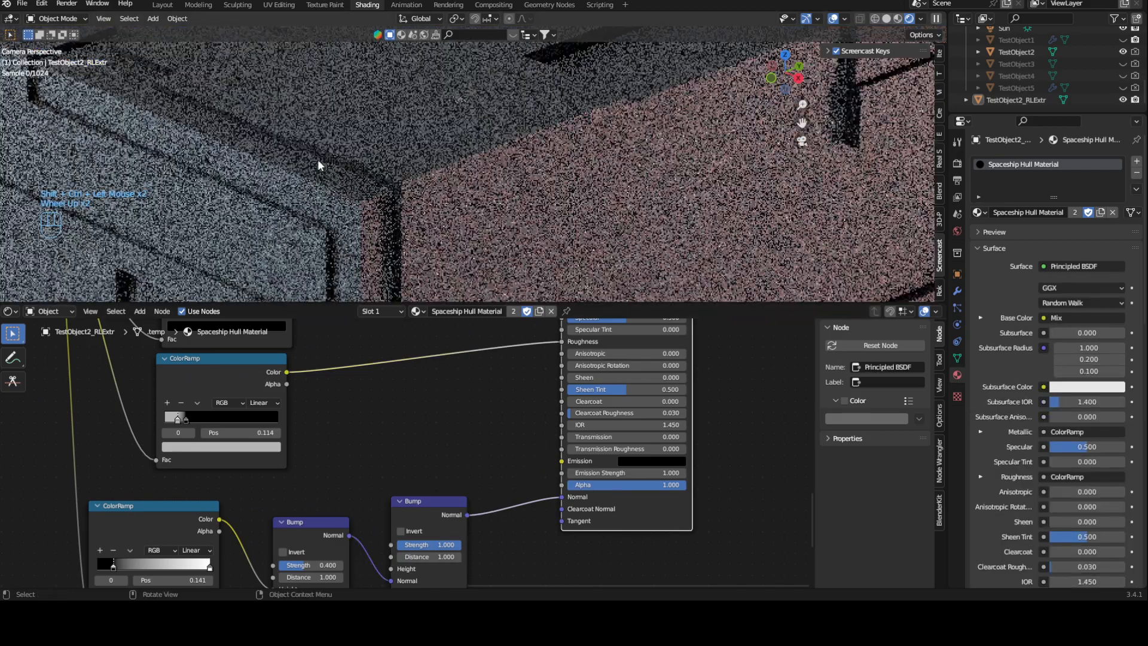
pyautogui.scroll(5, 317, 159)
pyautogui.keyDown('shift'); pyautogui.moveTo(221, 207); pyautogui.dragTo(413, 155, button='middle'); pyautogui.keyUp('shift')
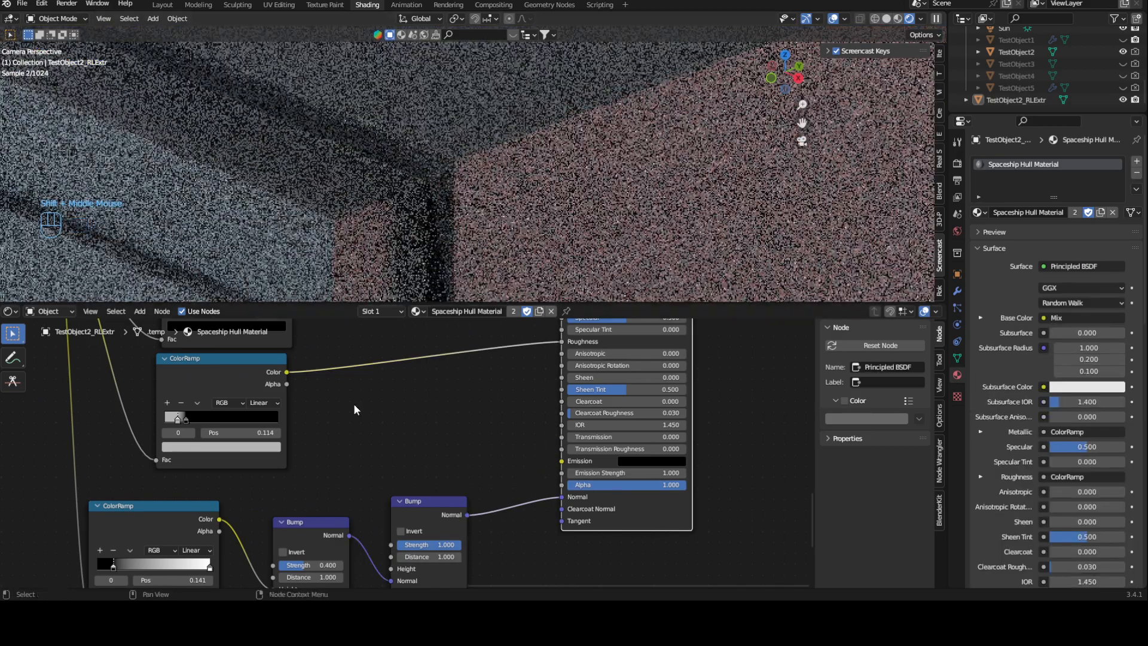
pyautogui.moveTo(353, 409); pyautogui.dragTo(405, 340, button='middle')
pyautogui.click(336, 482)
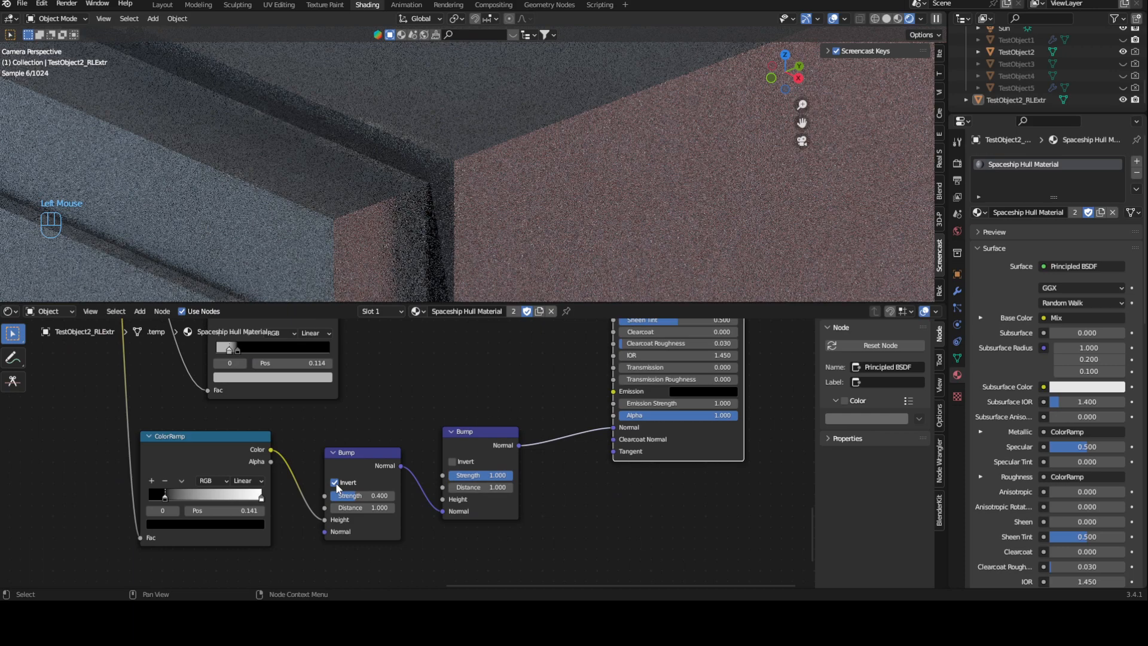
pyautogui.click(380, 496)
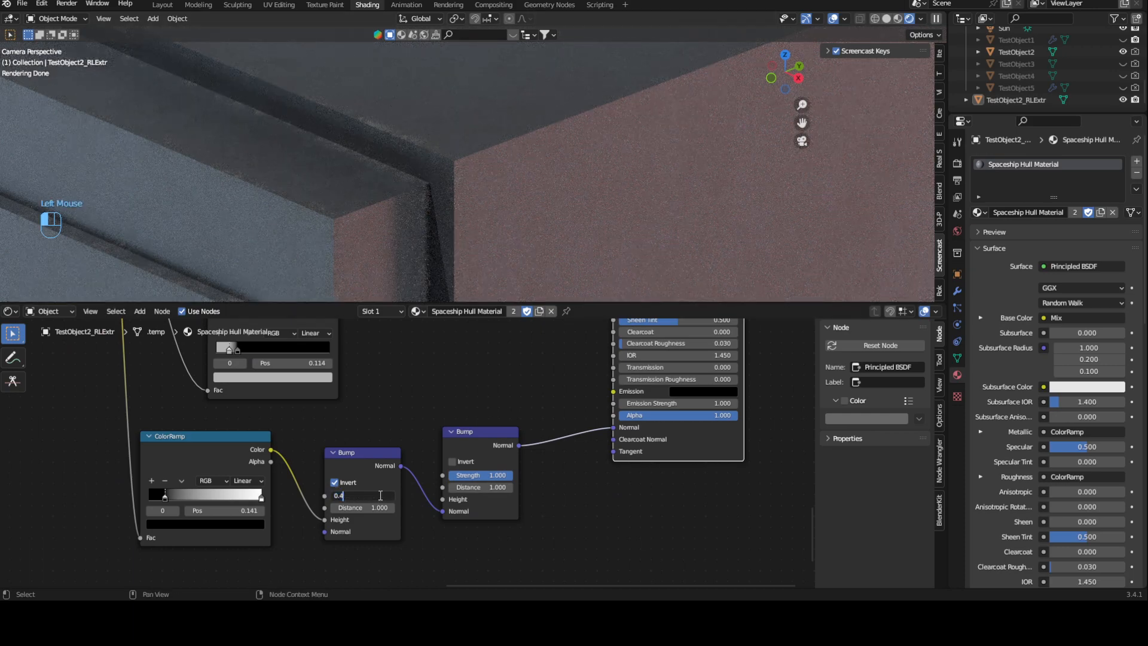
pyautogui.press('BackSpace')
pyautogui.write('8')
pyautogui.press('Return')
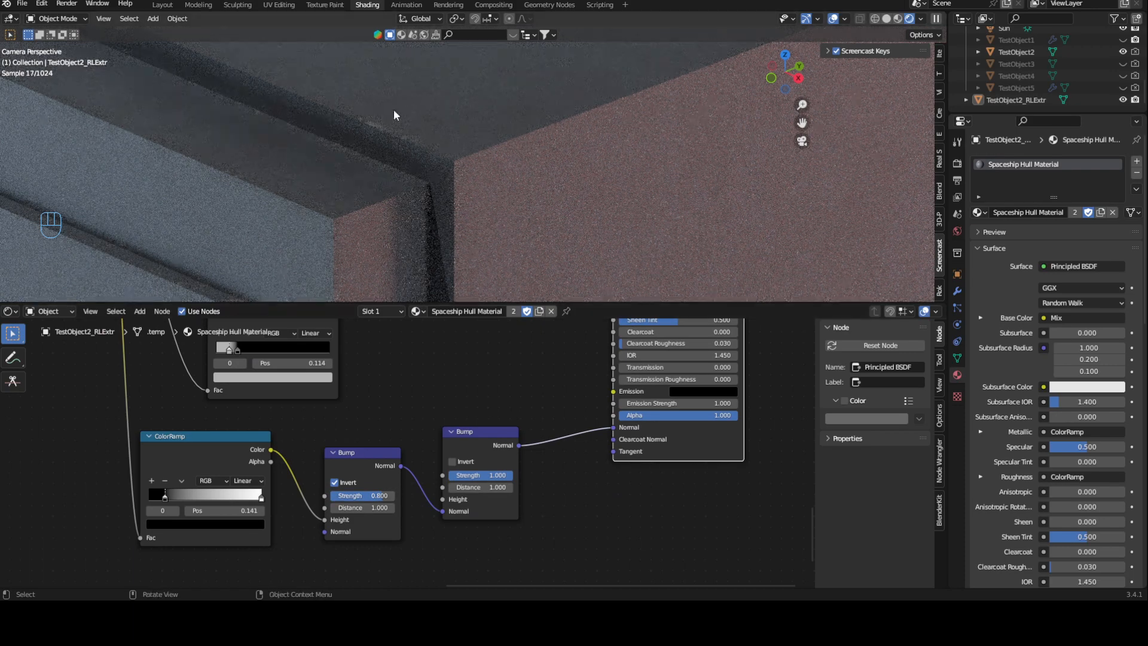
# Inspect the inverted bump effect along the panel edges and across the whole cube
pyautogui.moveTo(288, 218); pyautogui.dragTo(461, 210, button='middle')
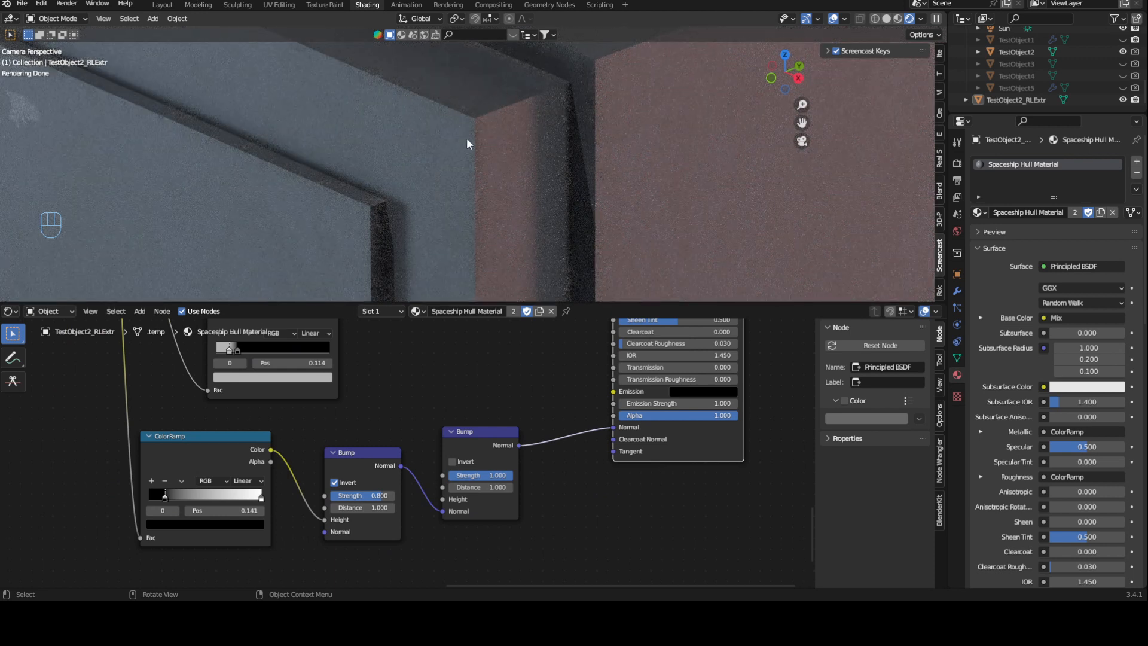
pyautogui.scroll(-4, 469, 145)
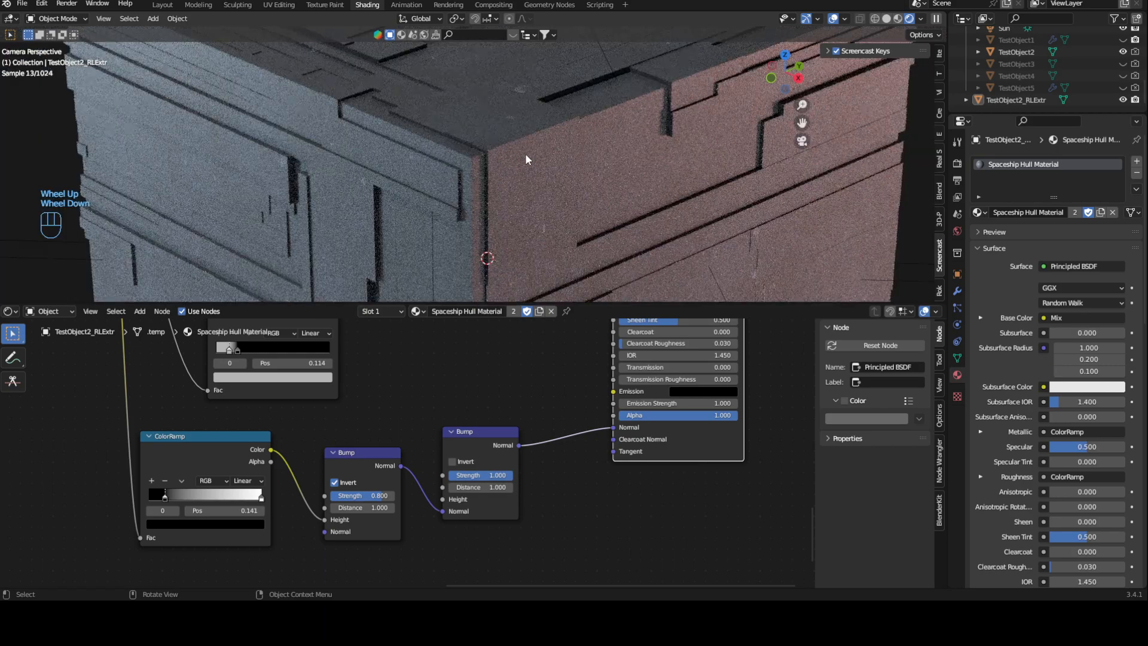
pyautogui.scroll(-3, 525, 153)
pyautogui.keyDown('shift'); pyautogui.moveTo(525, 153); pyautogui.dragTo(601, 217, button='middle'); pyautogui.keyUp('shift')
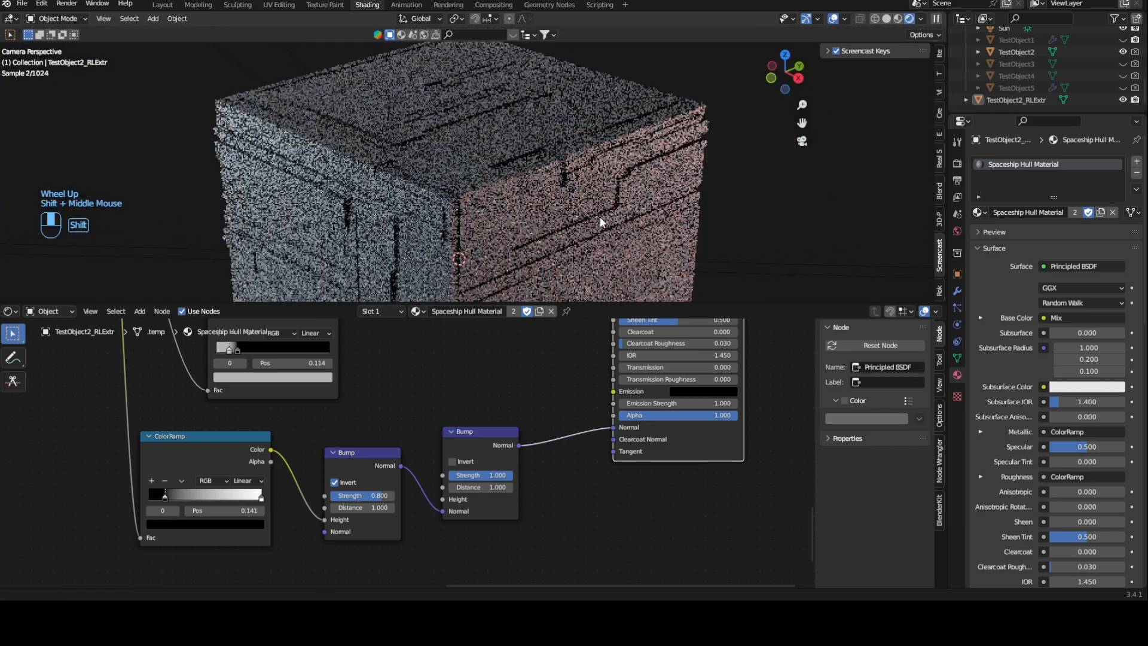
pyautogui.moveTo(514, 424); pyautogui.dragTo(440, 444, button='middle')
pyautogui.scroll(1, 468, 461)
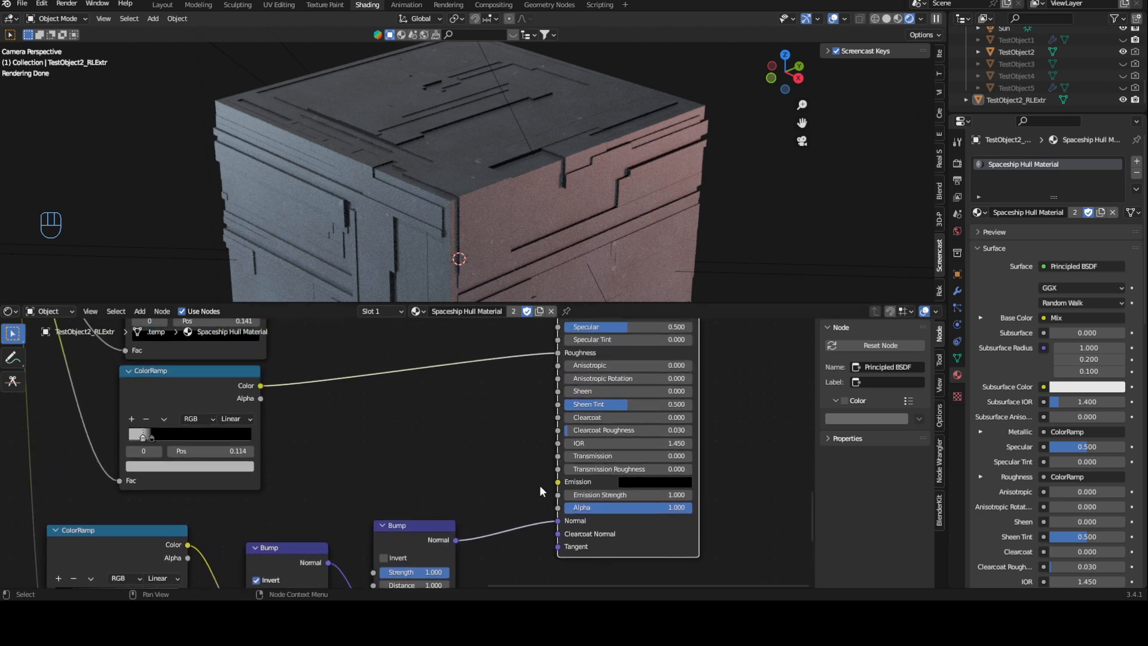
# Move the Material Output node slightly farther away from the Principled BSDF node
pyautogui.scroll(-5, 468, 461)
pyautogui.moveTo(408, 493); pyautogui.dragTo(459, 559, button='middle')
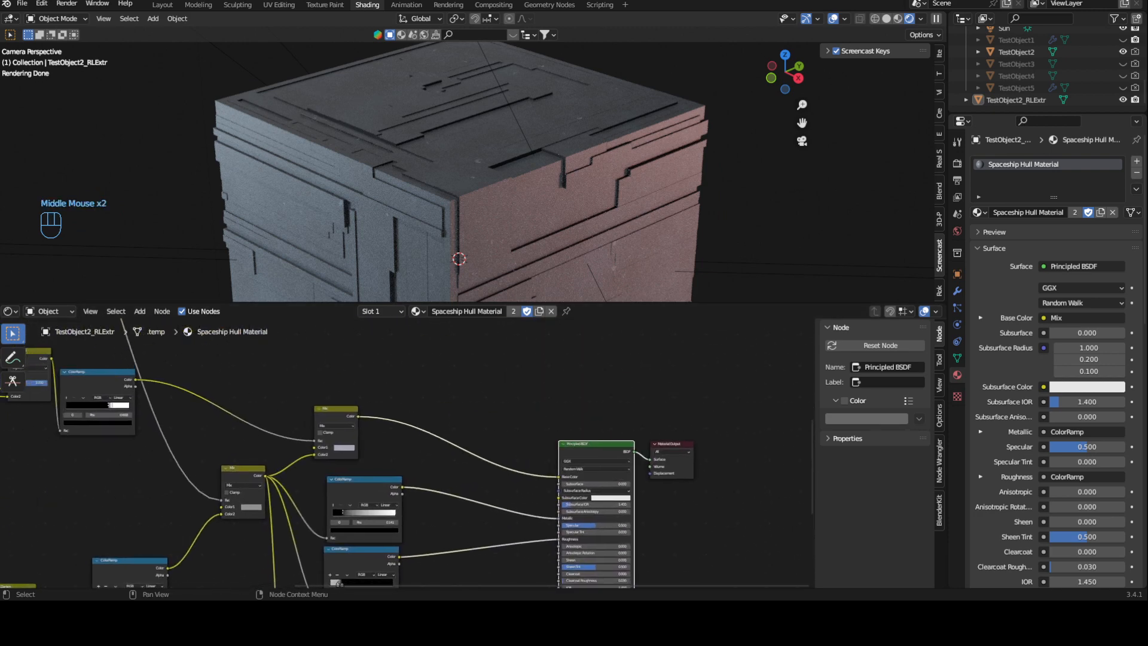
pyautogui.moveTo(135, 391); pyautogui.dragTo(178, 448, button='middle')
pyautogui.moveTo(180, 436); pyautogui.dragTo(504, 494)
pyautogui.moveTo(539, 391); pyautogui.dragTo(435, 391, button='middle')
pyautogui.scroll(3, 479, 182)
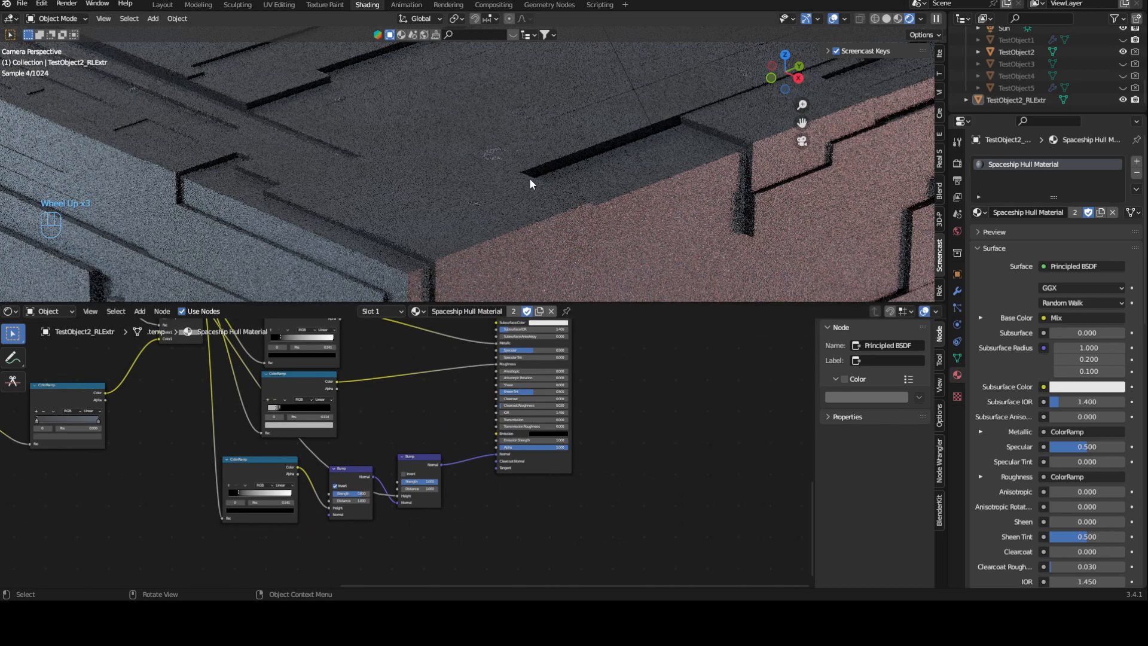
pyautogui.moveTo(635, 425); pyautogui.dragTo(528, 524, button='middle')
pyautogui.moveTo(505, 363); pyautogui.dragTo(523, 361)
# Examine the hull material on the whole cube and up close on its side panels and upper corner
pyautogui.scroll(-6, 496, 160)
pyautogui.keyDown('shift'); pyautogui.moveTo(626, 256); pyautogui.dragTo(626, 241, button='middle'); pyautogui.keyUp('shift')
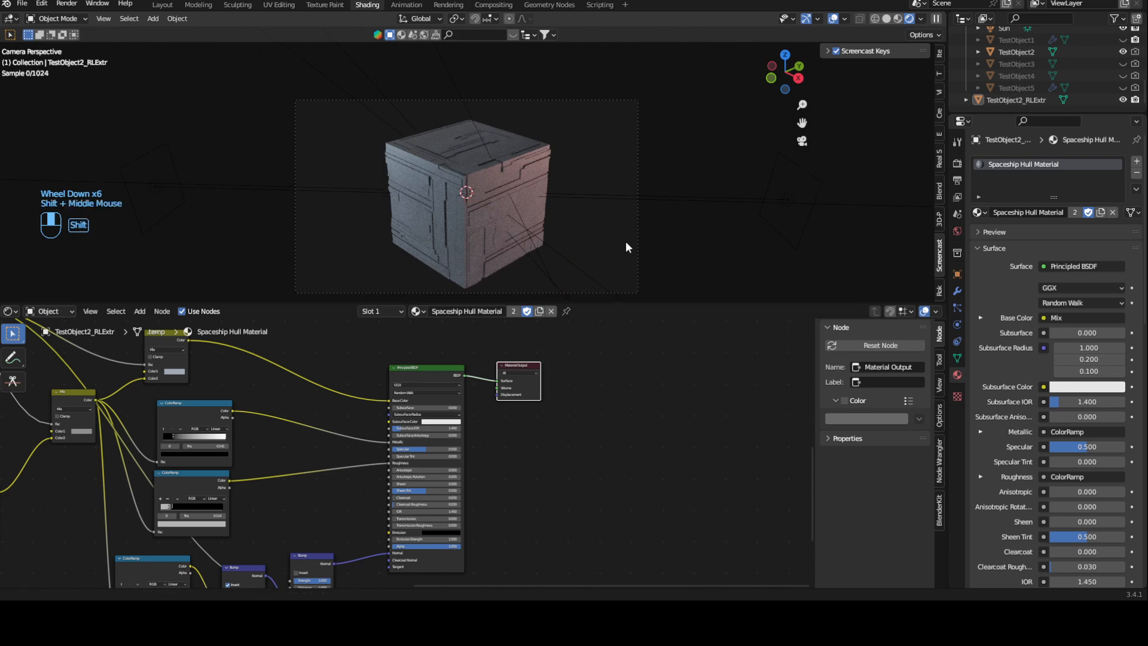
pyautogui.scroll(5, 411, 184)
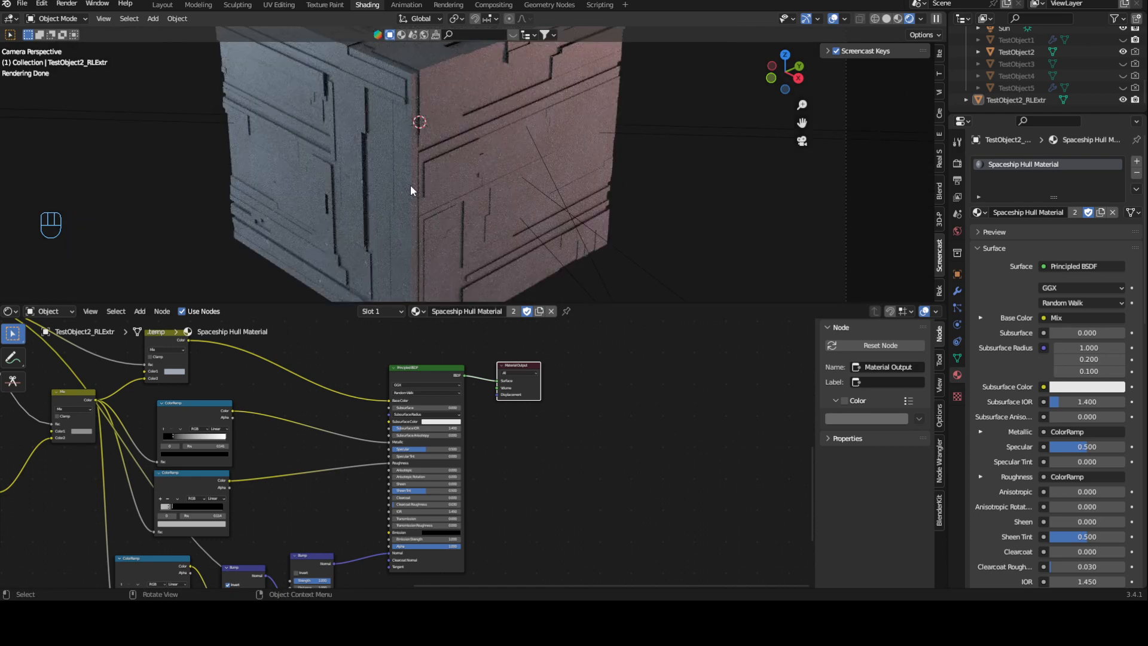
pyautogui.scroll(3, 372, 160)
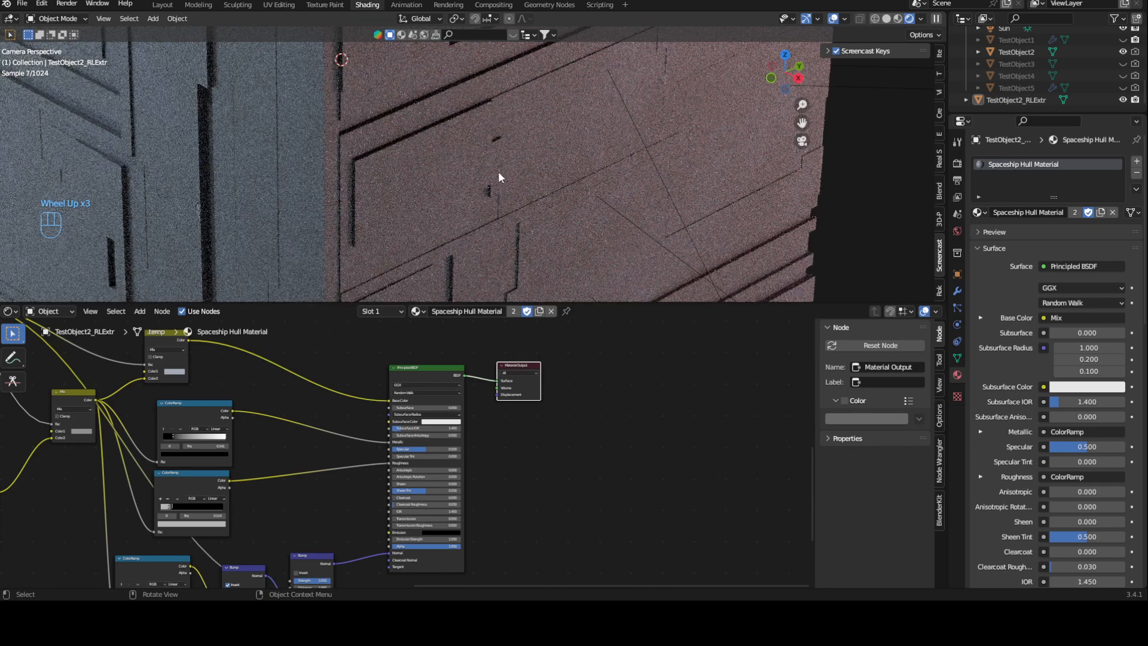
pyautogui.keyDown('shift'); pyautogui.moveTo(536, 198); pyautogui.dragTo(396, 195, button='middle'); pyautogui.keyUp('shift')
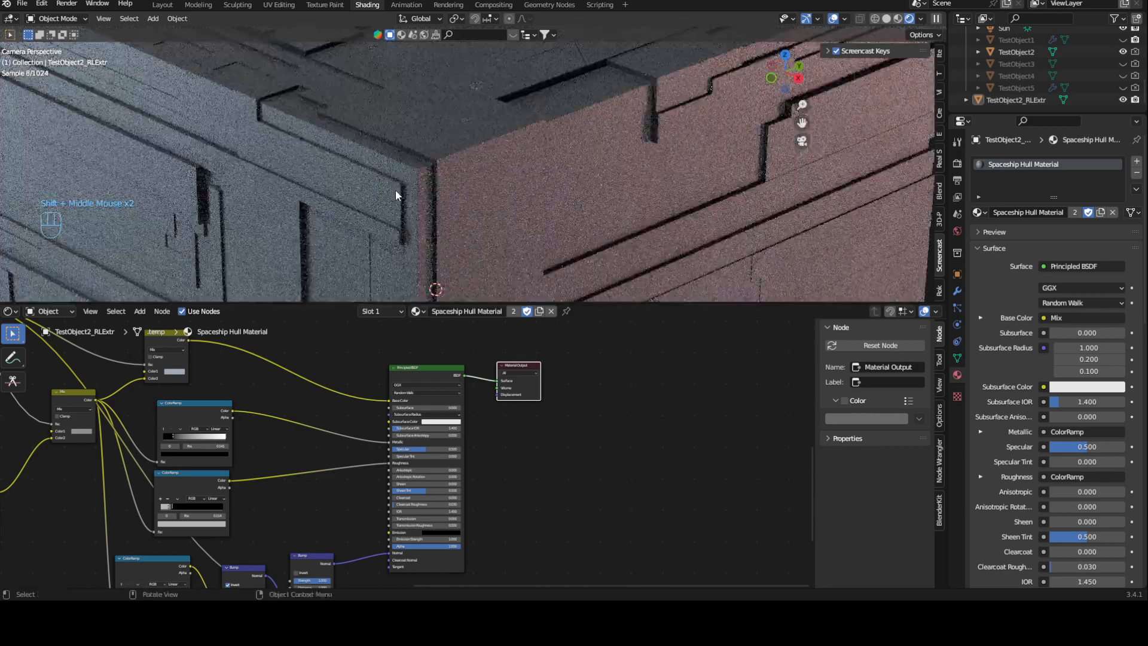
# Select the extruded panel object TestObject2_RLExtr and check its outlined panels over the cube's upper and lower parts
pyautogui.click(418, 203)
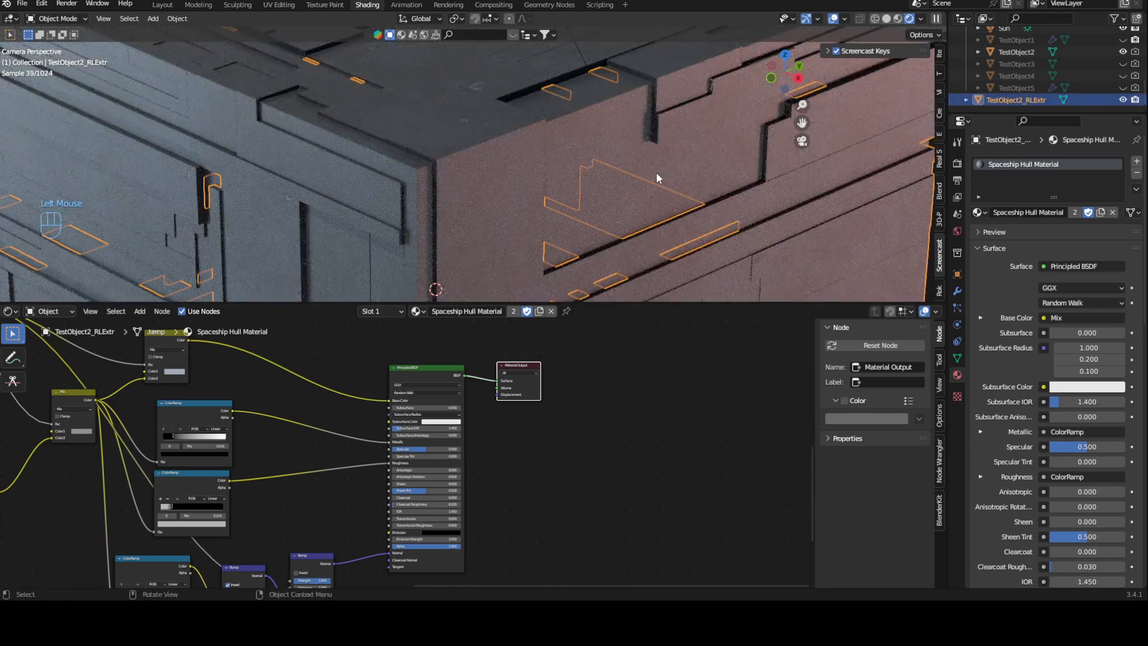
pyautogui.scroll(-4, 647, 214)
pyautogui.click(639, 222)
pyautogui.click(579, 135)
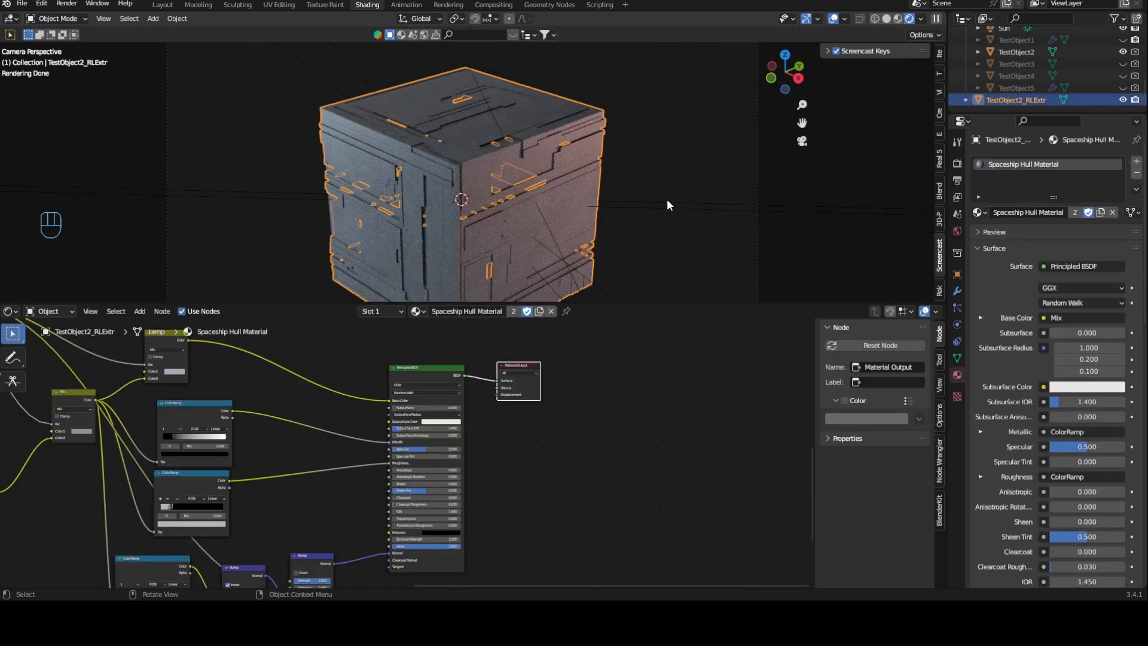
pyautogui.keyDown('shift'); pyautogui.moveTo(668, 205); pyautogui.dragTo(662, 118, button='middle'); pyautogui.keyUp('shift')
pyautogui.click(708, 210)
pyautogui.click(477, 185)
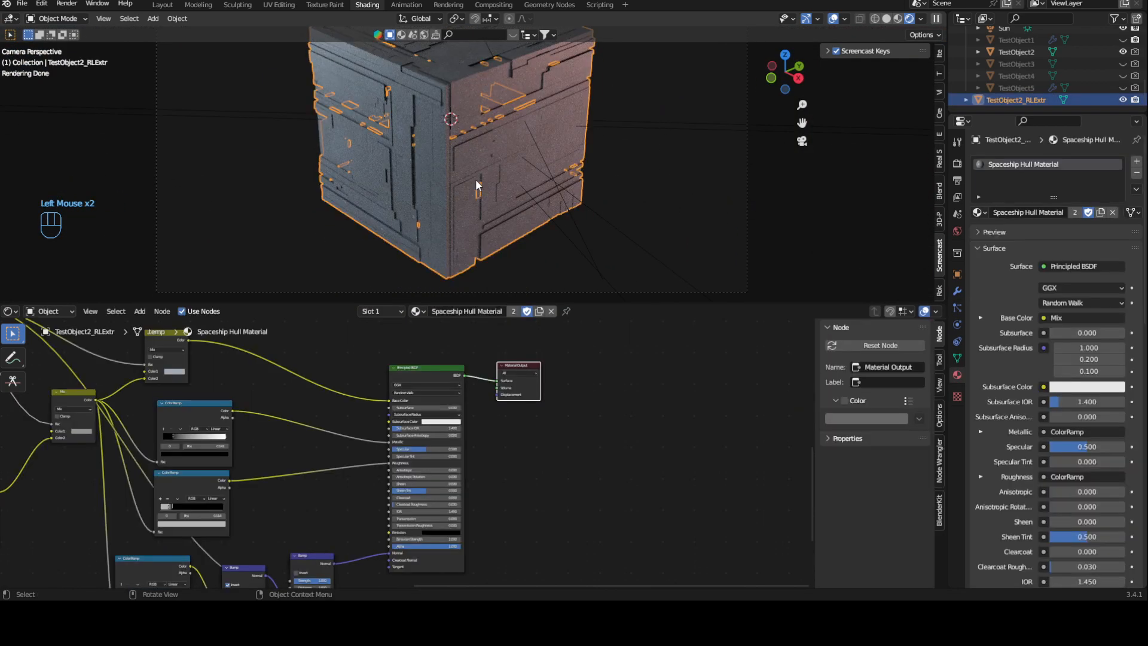
# Review the complete node tree, from the texture mask groups to the ColorRamp feeding the Mix node's Color2
pyautogui.scroll(-3, 288, 443)
pyautogui.moveTo(288, 443); pyautogui.dragTo(525, 443, button='middle')
pyautogui.scroll(-6, 471, 384)
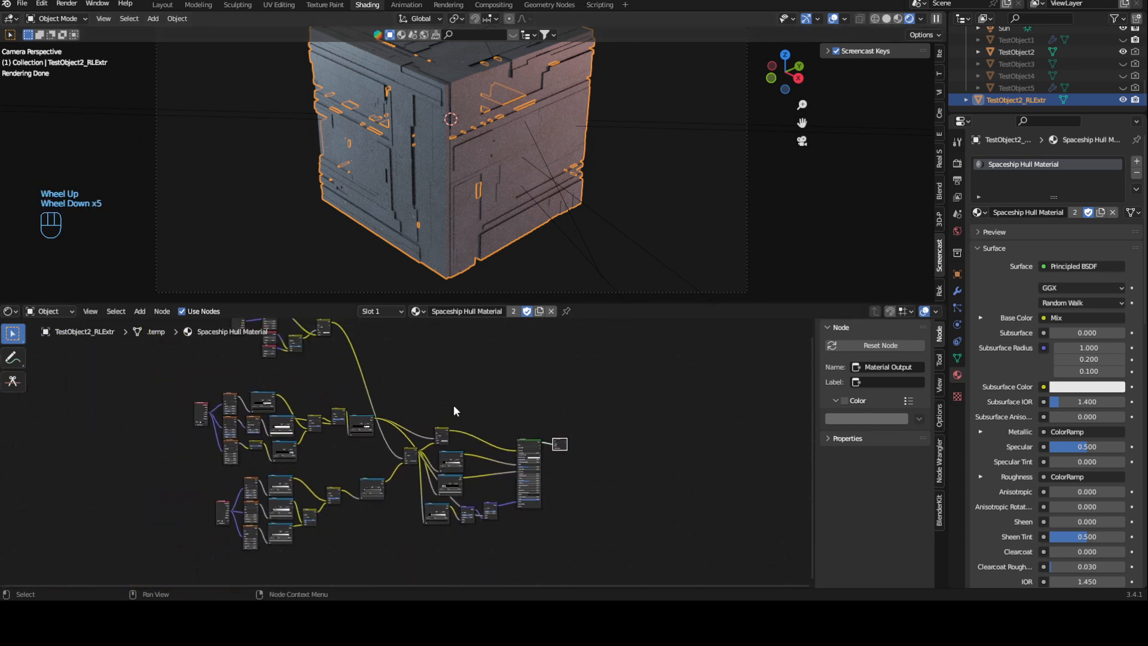
pyautogui.moveTo(453, 404); pyautogui.dragTo(447, 456, button='middle')
pyautogui.moveTo(235, 369); pyautogui.dragTo(400, 460)
pyautogui.moveTo(363, 412); pyautogui.dragTo(351, 431)
pyautogui.moveTo(421, 422); pyautogui.dragTo(403, 391, button='middle')
pyautogui.click(459, 411)
pyautogui.keyDown('shift'); pyautogui.moveTo(490, 454); pyautogui.dragTo(394, 455, button='middle'); pyautogui.keyUp('shift')
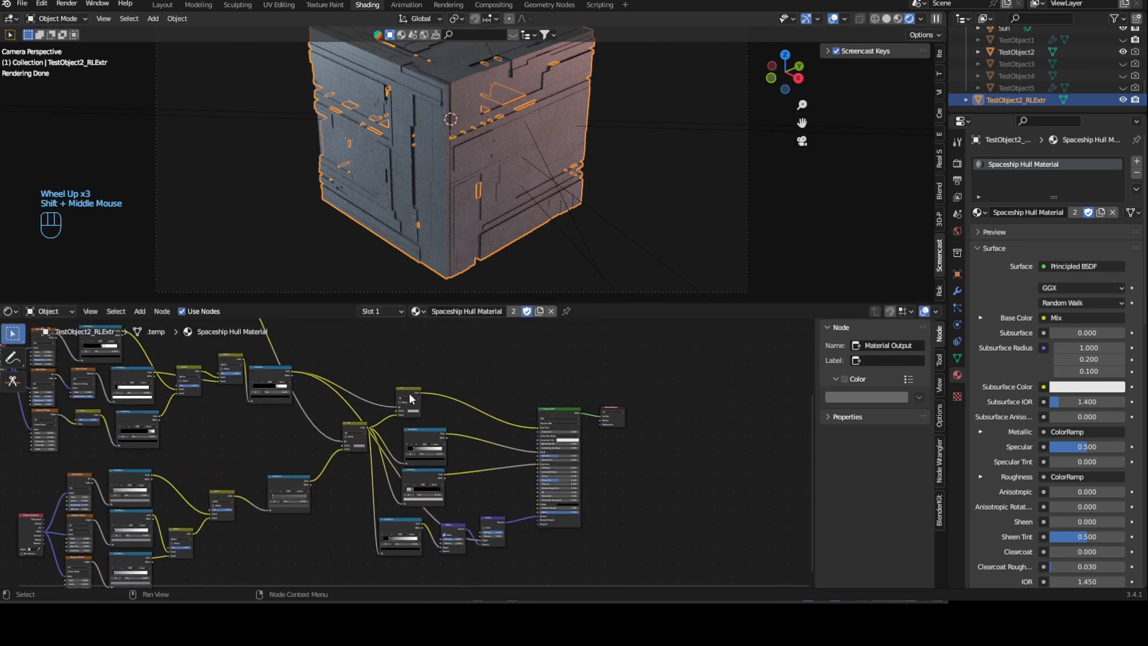
pyautogui.scroll(5, 394, 455)
pyautogui.keyDown('shift'); pyautogui.moveTo(206, 515); pyautogui.dragTo(138, 524, button='middle'); pyautogui.keyUp('shift')
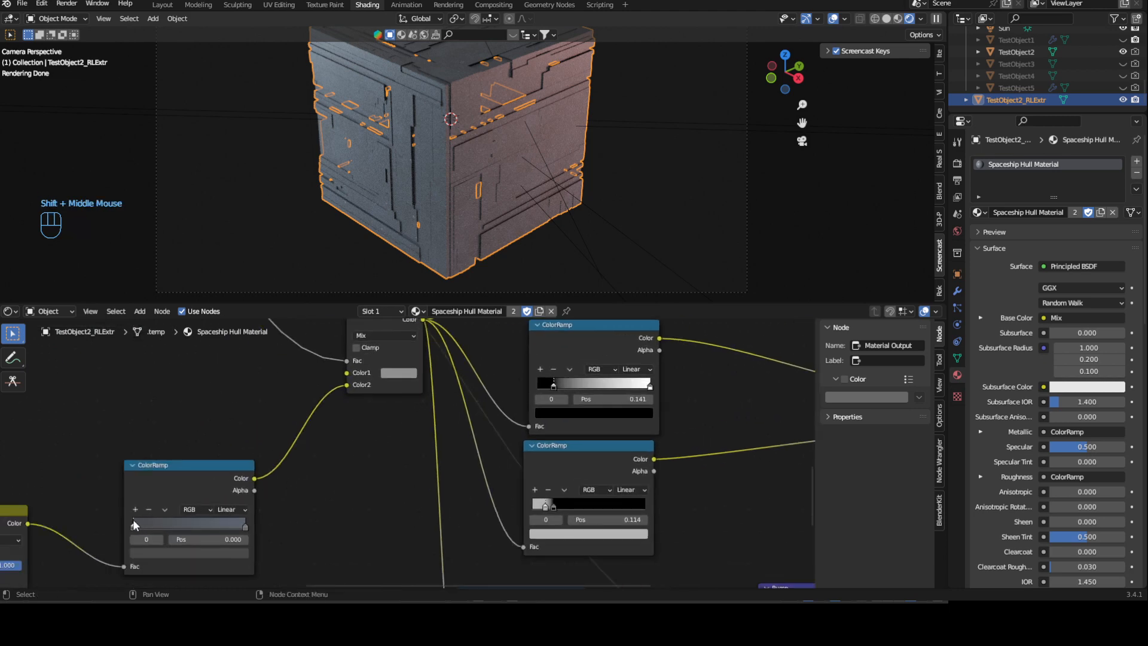
# Recolour both stops of the ColorRamp feeding the Mix node's Color2 to red, with the first at Hue 0.014 and Saturation 0.819
pyautogui.click(133, 523)
pyautogui.click(159, 551)
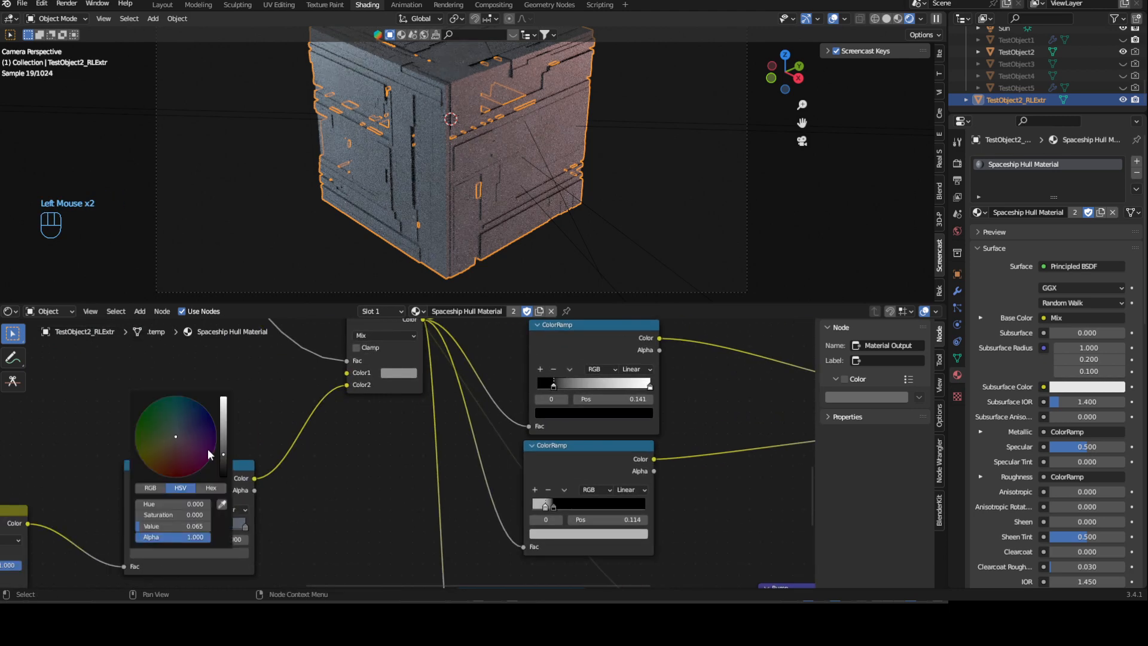
pyautogui.click(174, 458)
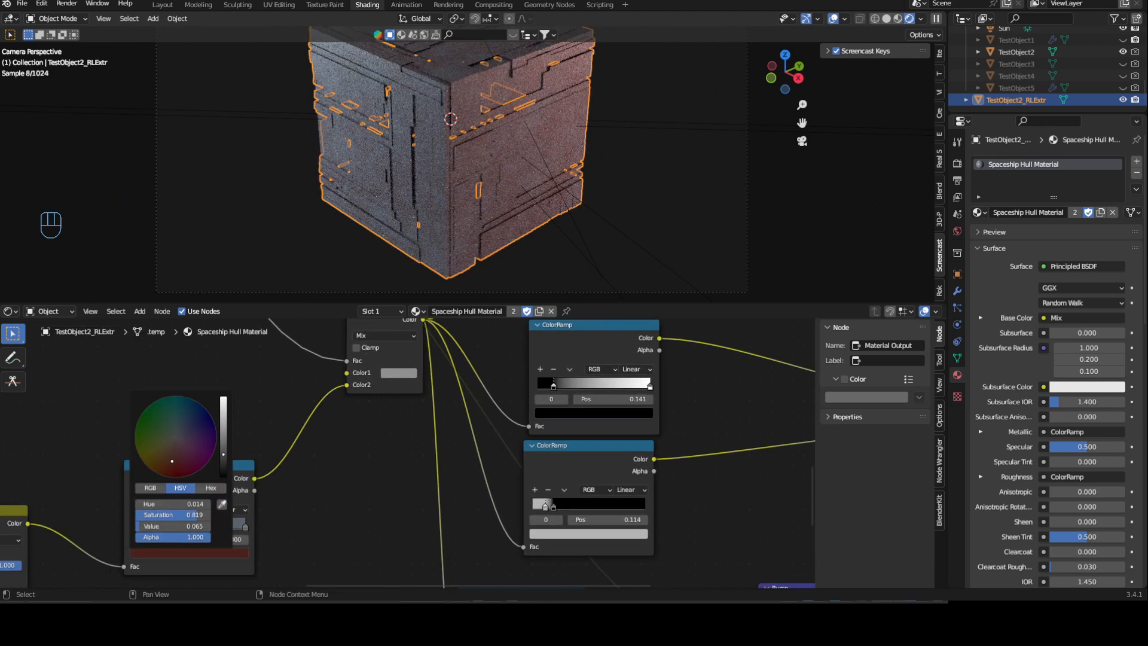
pyautogui.click(246, 526)
pyautogui.click(210, 551)
pyautogui.moveTo(170, 460); pyautogui.dragTo(175, 464)
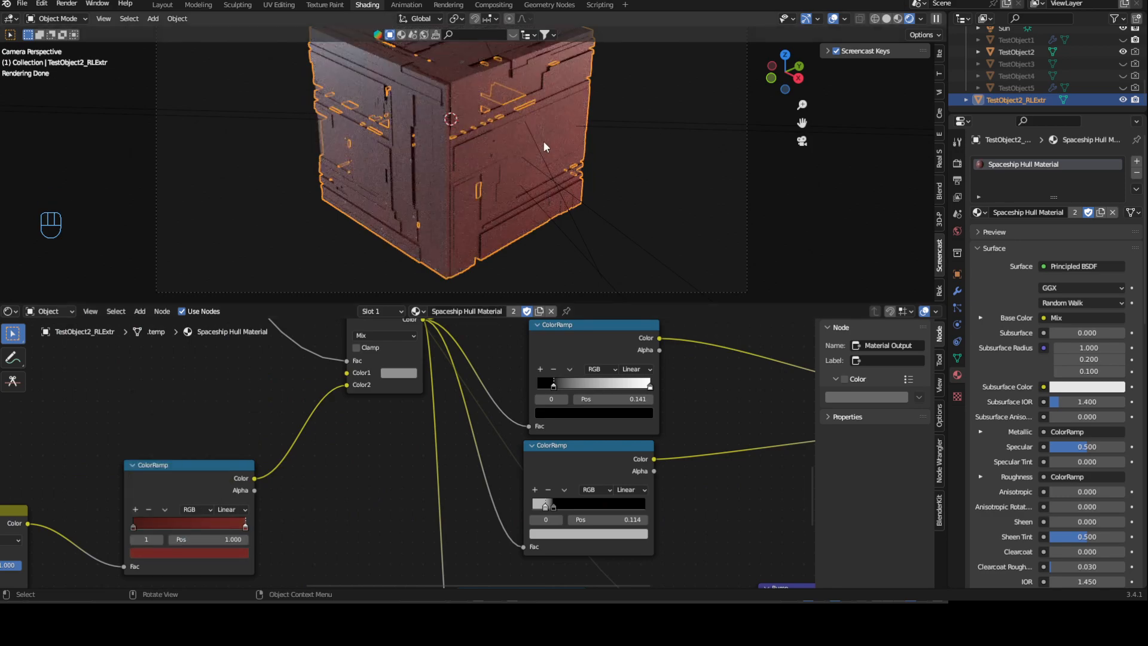
# Inspect the red hull colour on the cube's upper corner and across the whole cube
pyautogui.scroll(3, 609, 142)
pyautogui.keyDown('shift'); pyautogui.moveTo(535, 95); pyautogui.dragTo(464, 180, button='middle'); pyautogui.keyUp('shift')
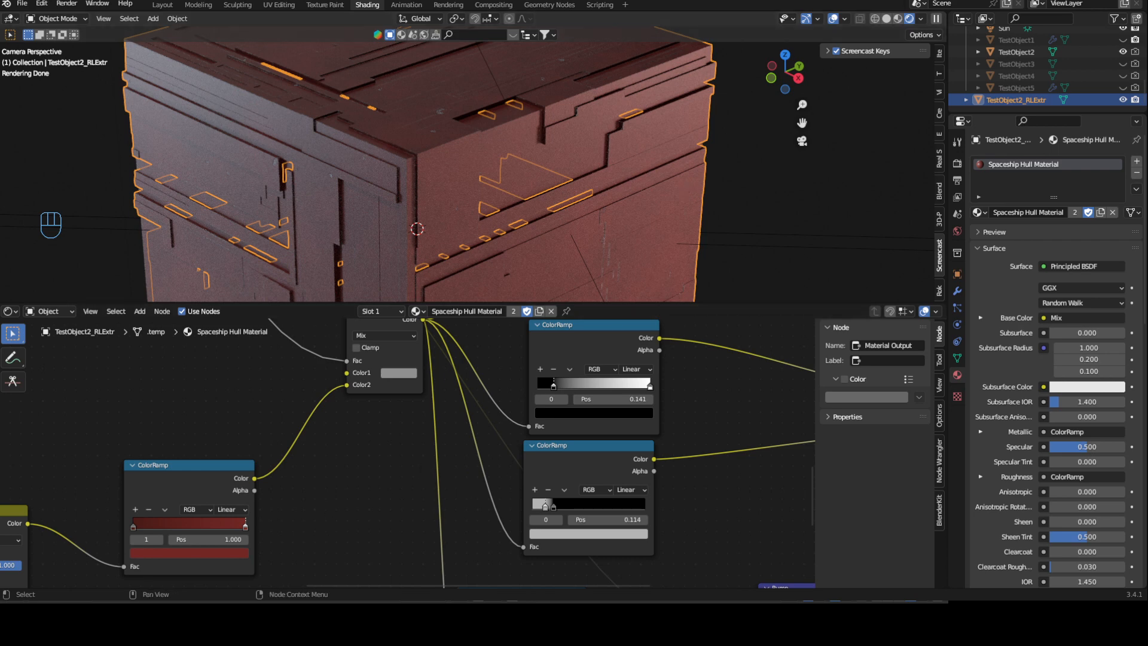
pyautogui.scroll(1, 359, 167)
pyautogui.scroll(-2, 359, 168)
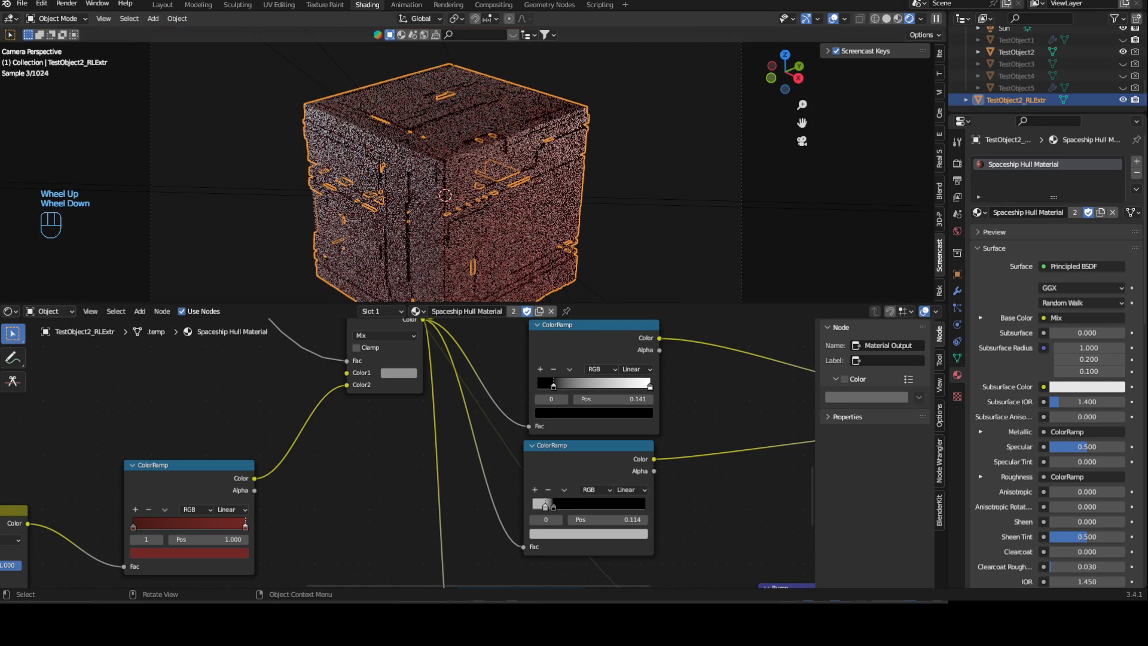